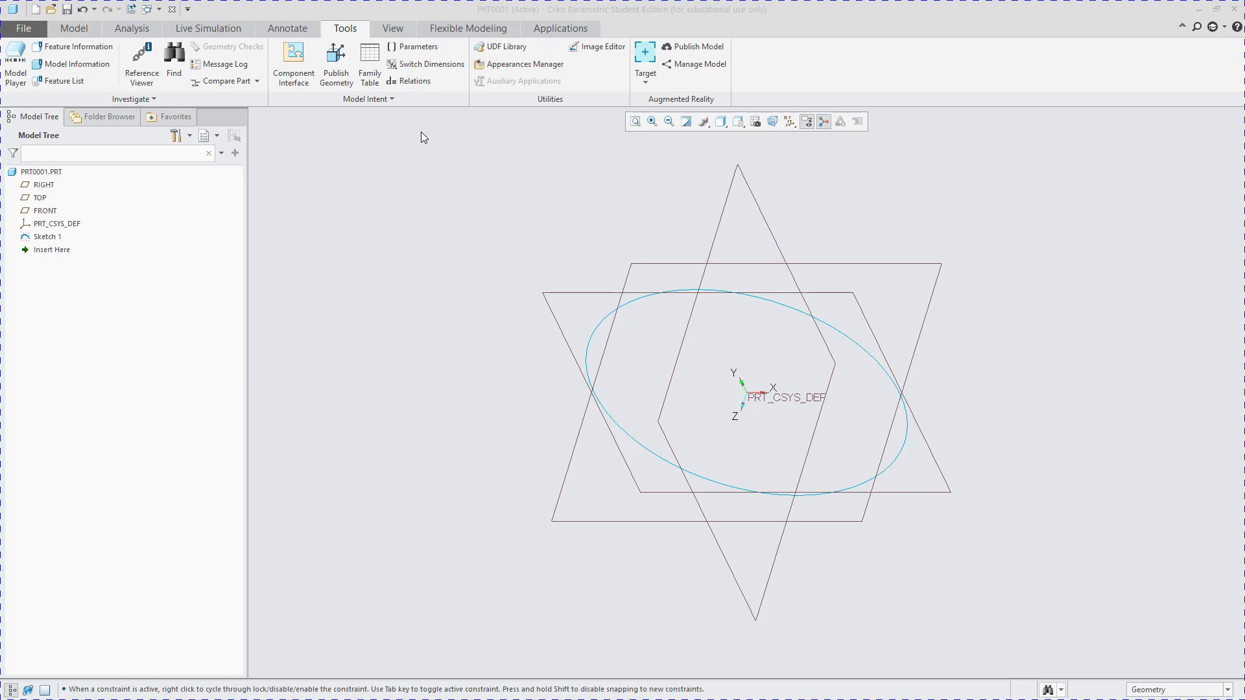
- Create a new solid part named prt0002 using the default template
{"action": "left_click", "coordinate": [20, 33]}
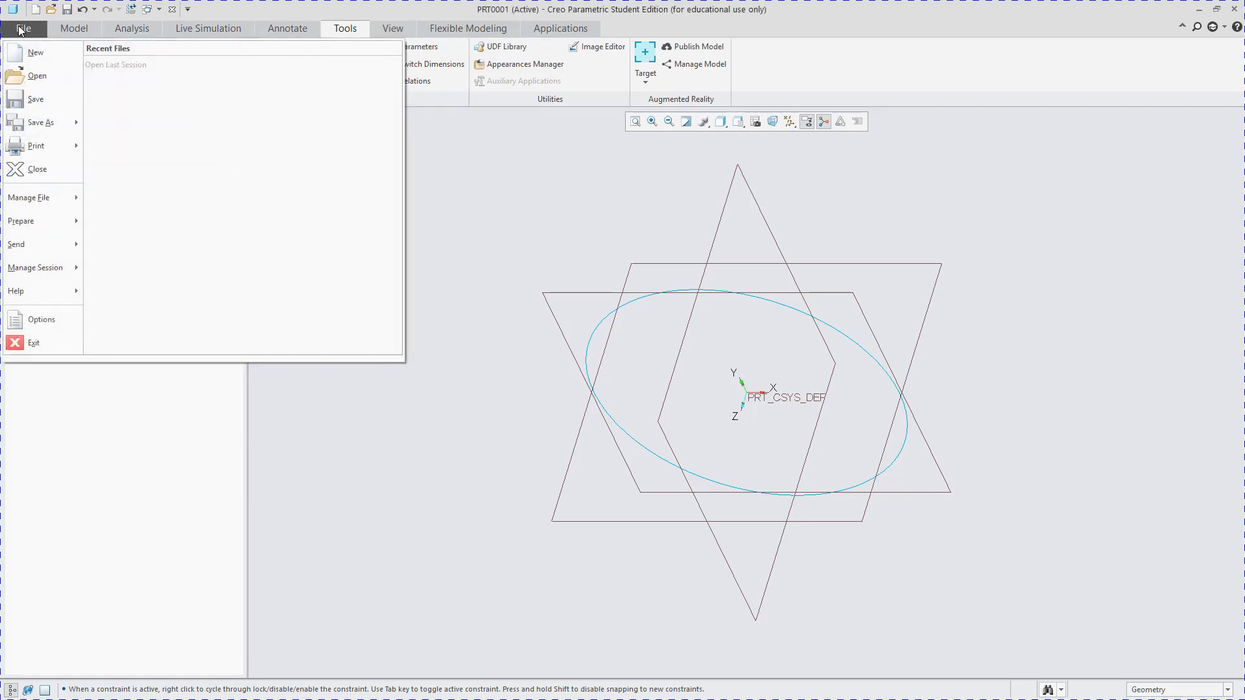
{"action": "left_click", "coordinate": [44, 62]}
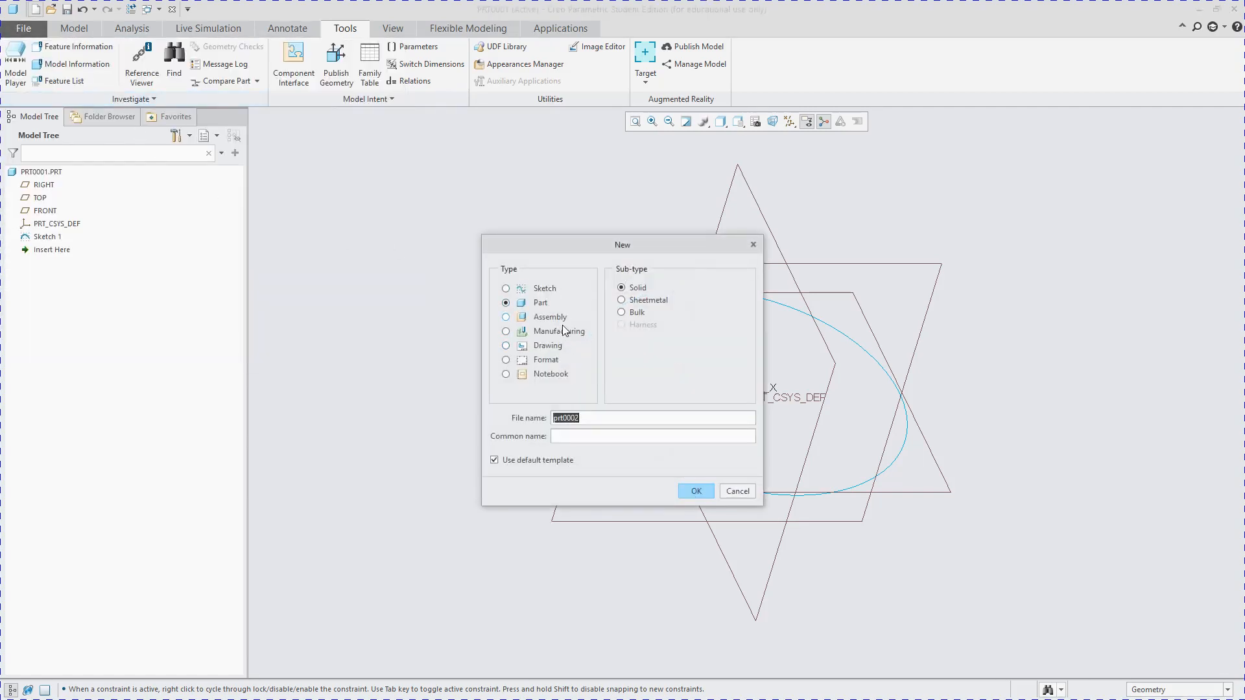
{"action": "left_click", "coordinate": [699, 491]}
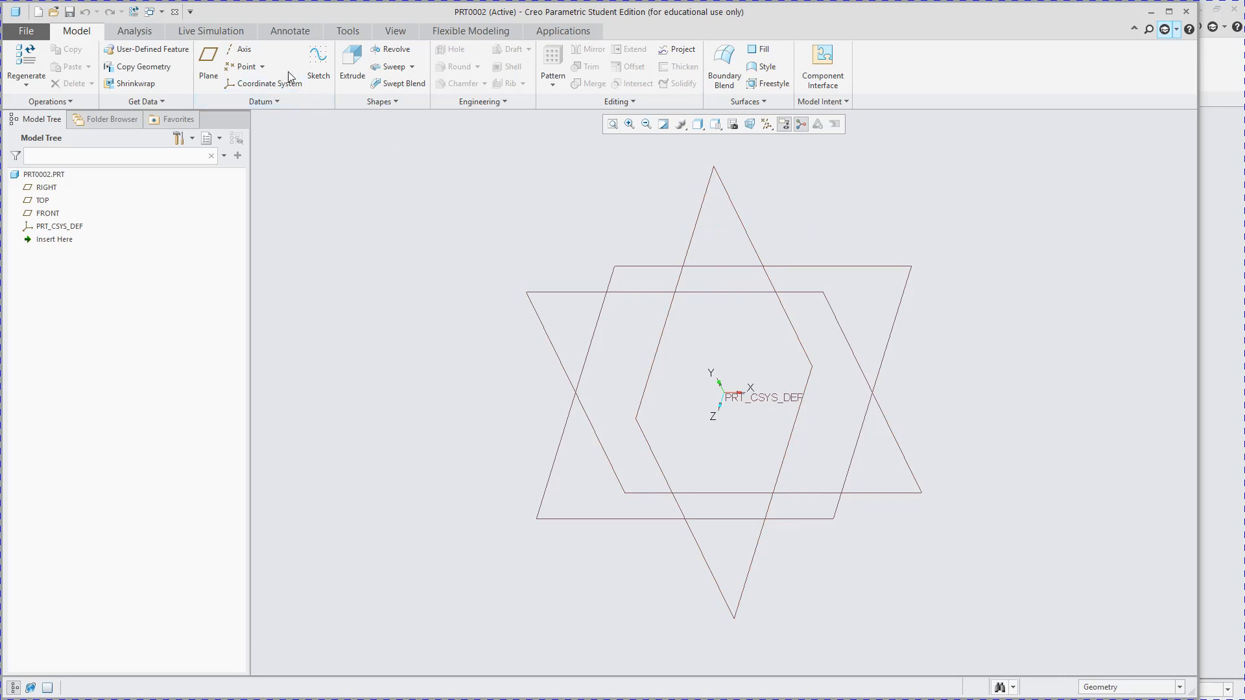
- Sketch a circle about 398 in diameter on the FRONT plane, centred on the origin, and finish the sketch
{"action": "left_click", "coordinate": [318, 62]}
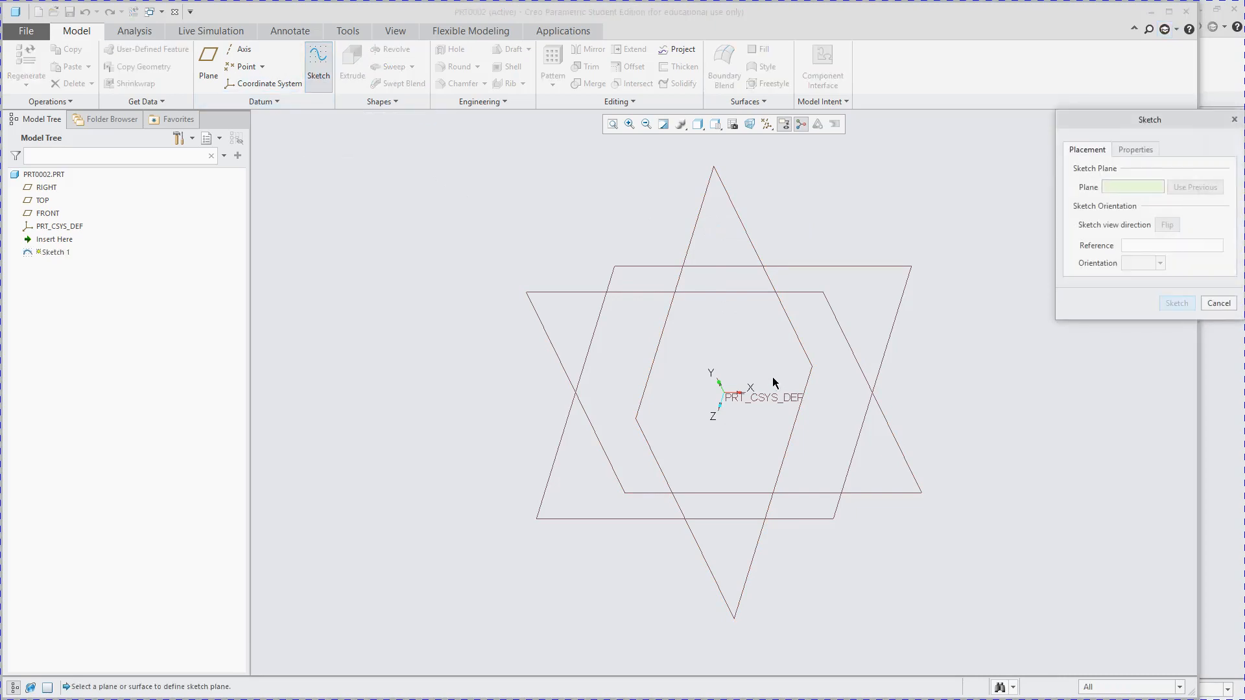
{"action": "left_click", "coordinate": [845, 337]}
{"action": "left_click", "coordinate": [1179, 305]}
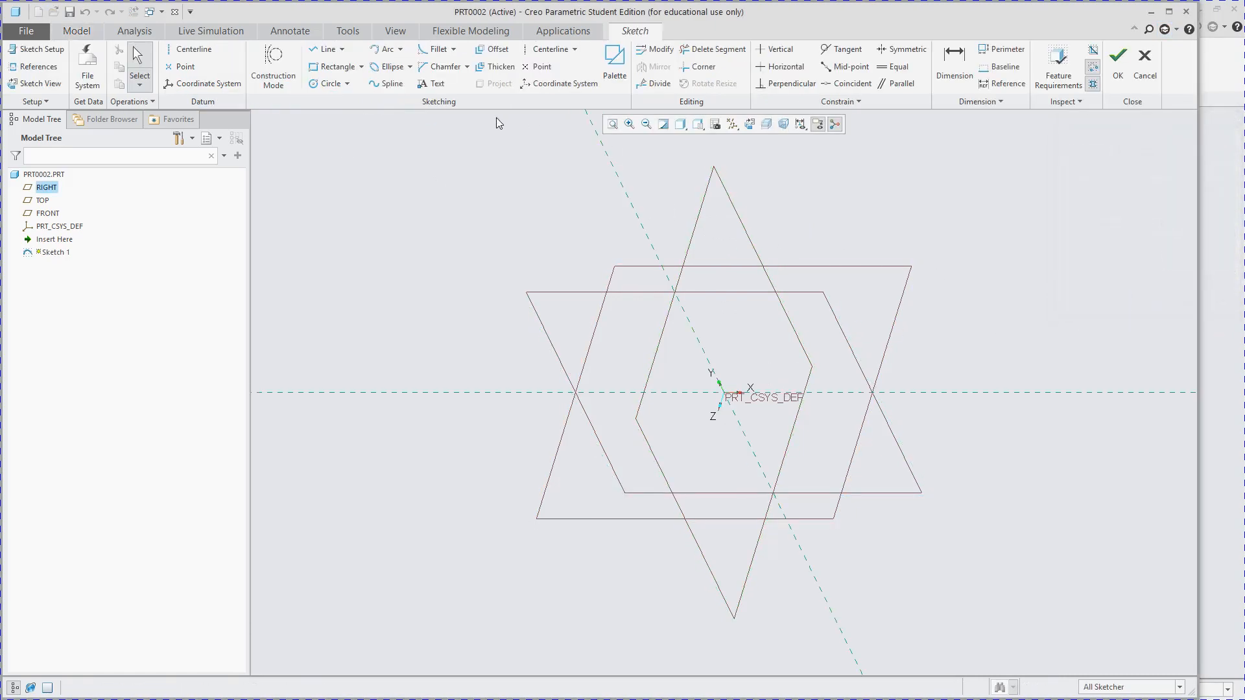
{"action": "left_click", "coordinate": [329, 83]}
{"action": "left_click", "coordinate": [722, 394]}
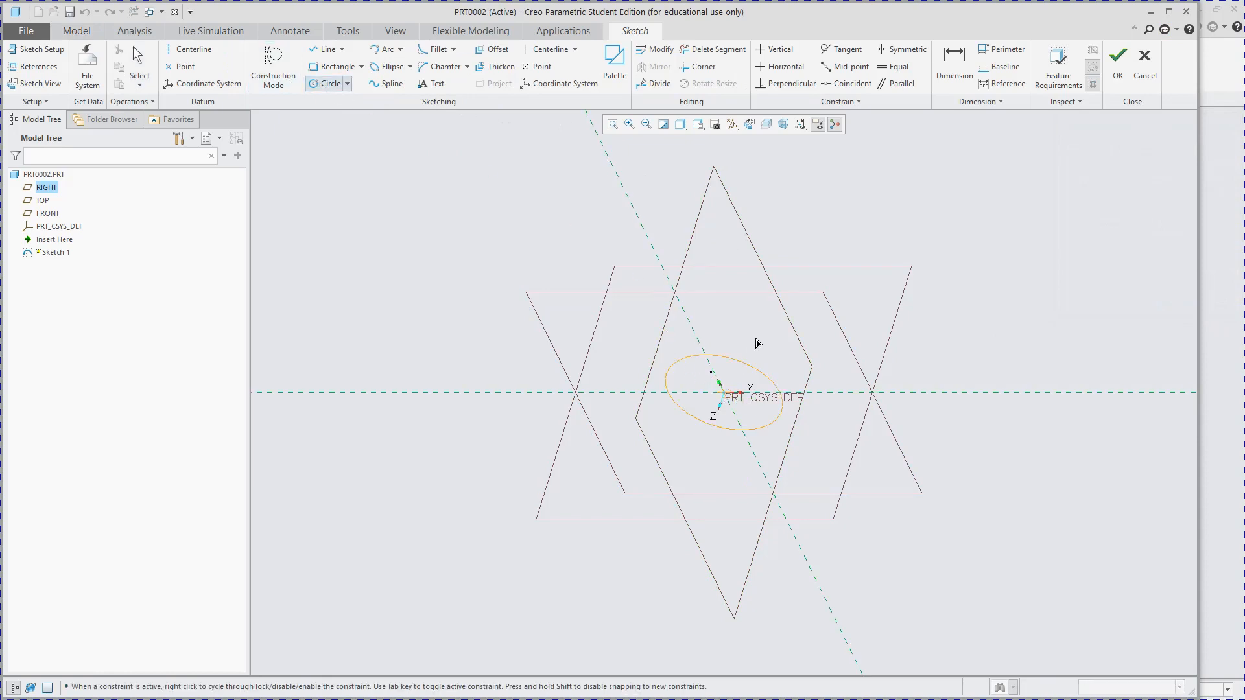
{"action": "left_click", "coordinate": [744, 352]}
{"action": "middle_click", "coordinate": [744, 353]}
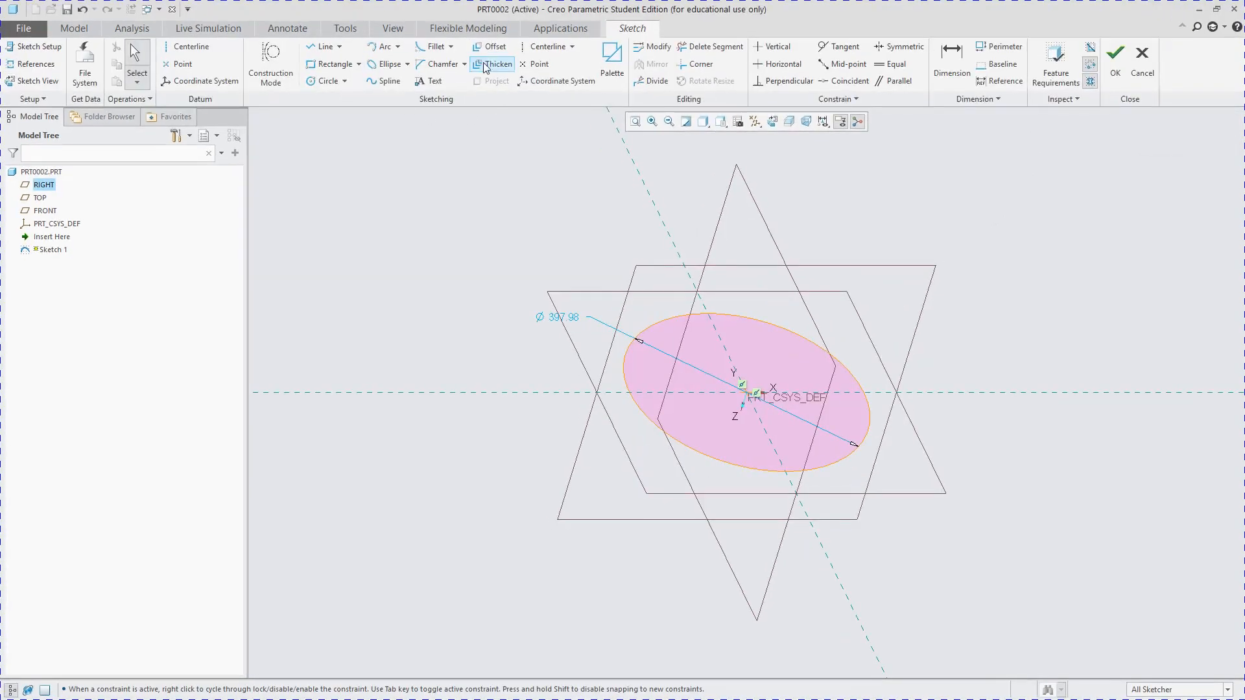
{"action": "left_click", "coordinate": [1117, 61]}
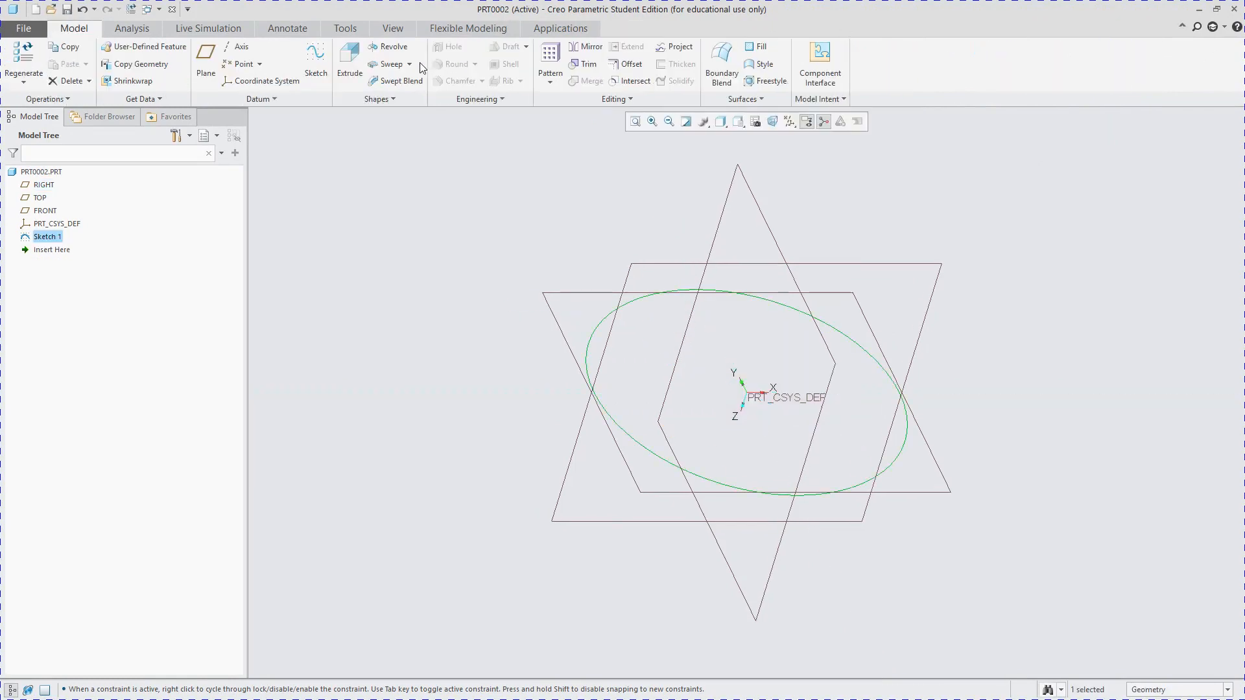
- Add a real-number part parameter named pressure_angle with the value 20
{"action": "left_click", "coordinate": [355, 29]}
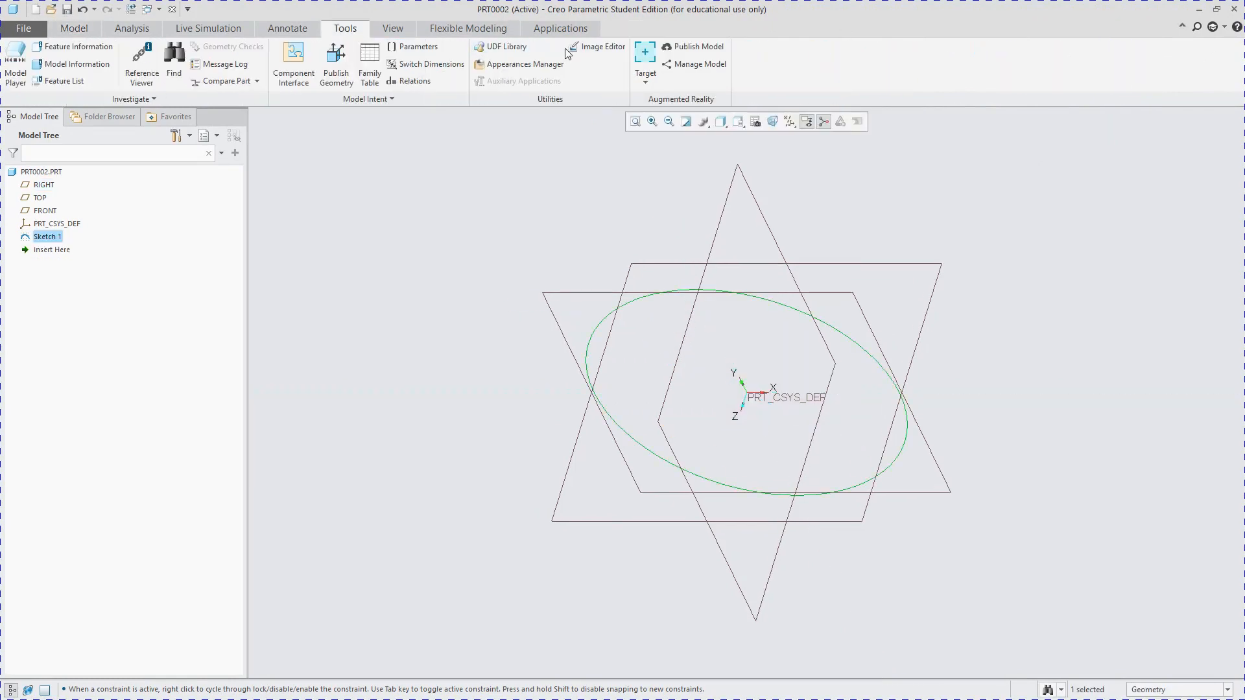
{"action": "left_click", "coordinate": [415, 47]}
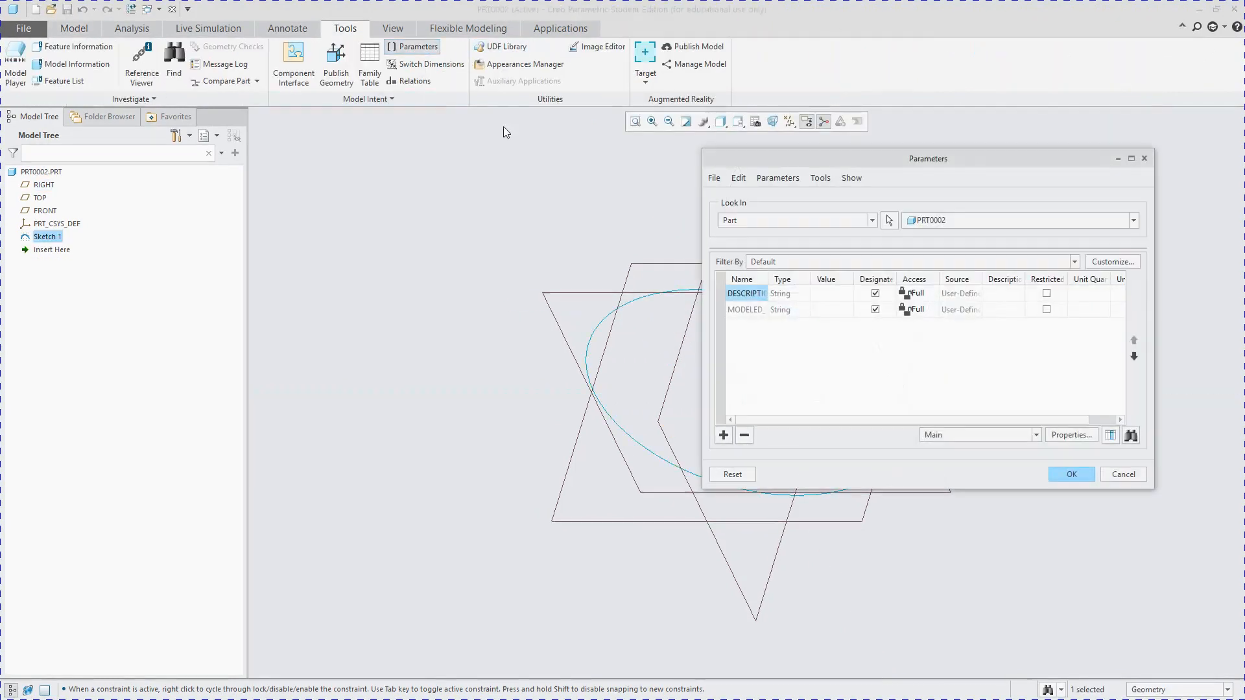
{"action": "left_click", "coordinate": [723, 435]}
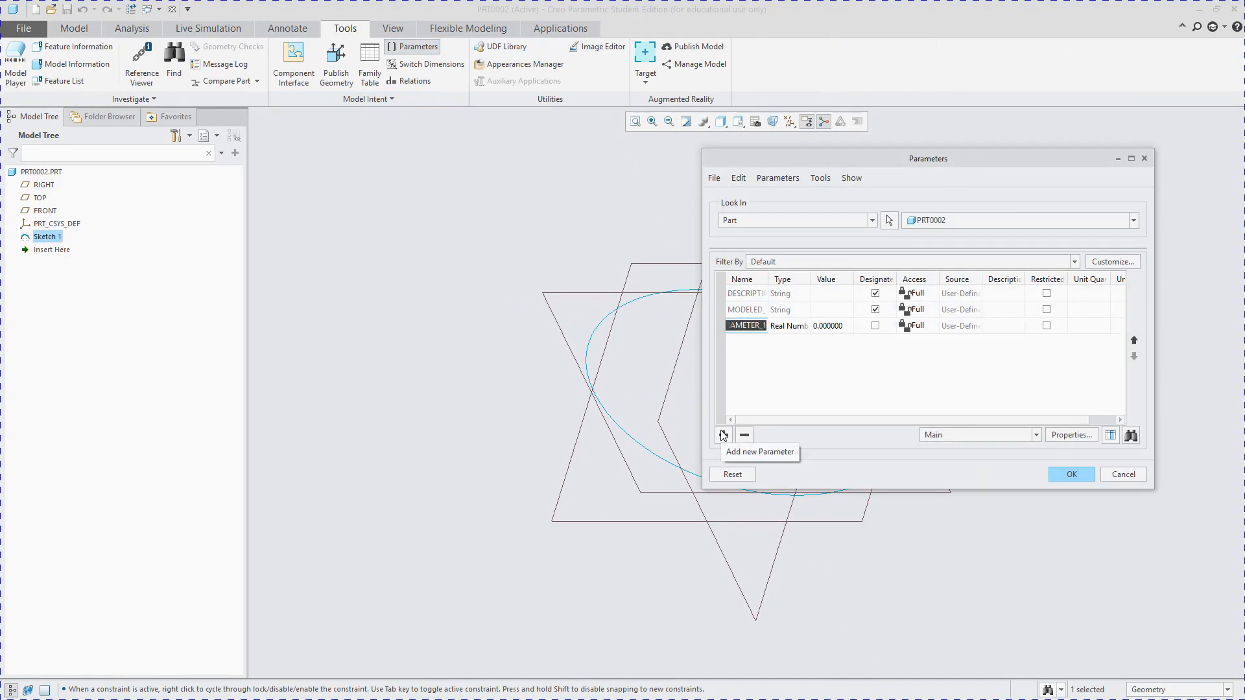
{"action": "type", "text": "pressu"}
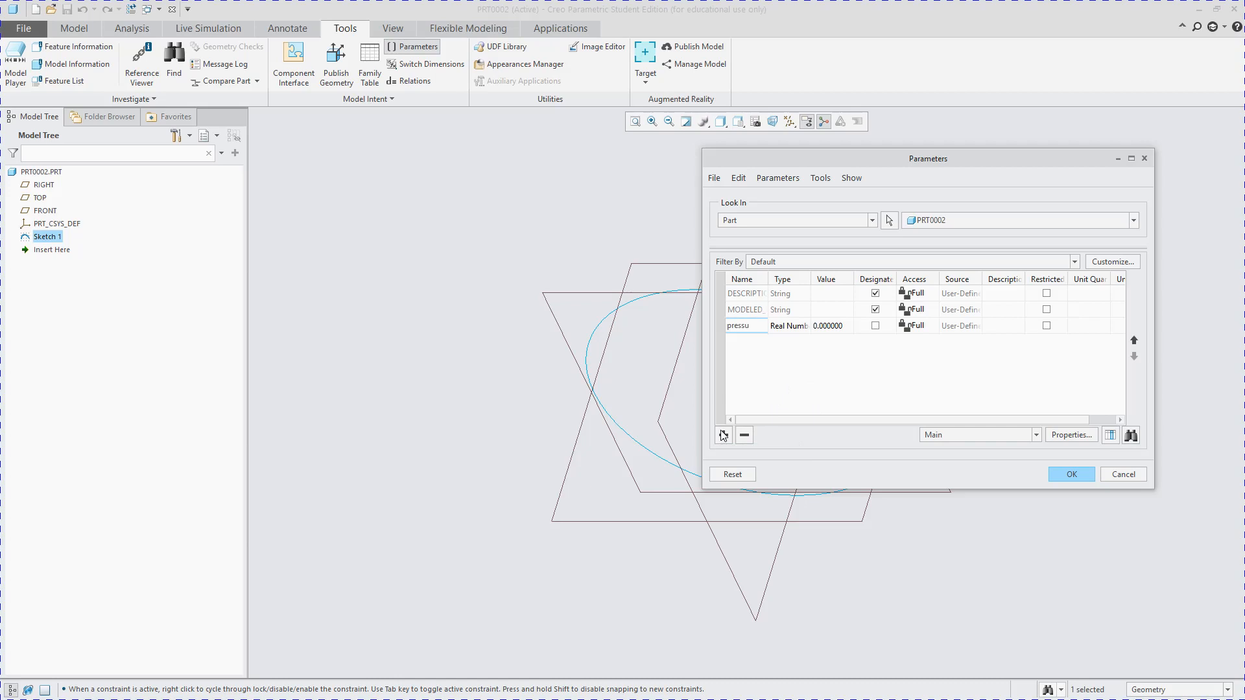
{"action": "type", "text": "re_angle"}
{"action": "key", "text": "Tab"}
{"action": "key", "text": "Tab"}
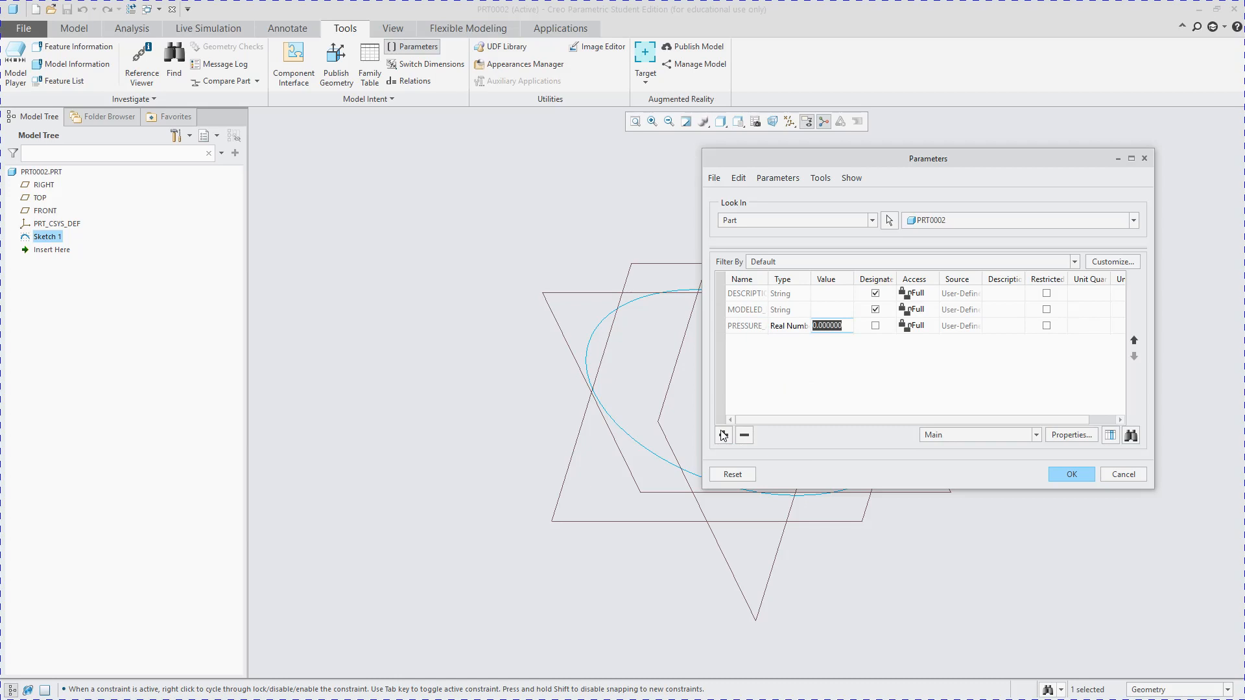
{"action": "type", "text": "20"}
- Add a real-number parameter named module with the value 7
{"action": "left_click", "coordinate": [723, 435]}
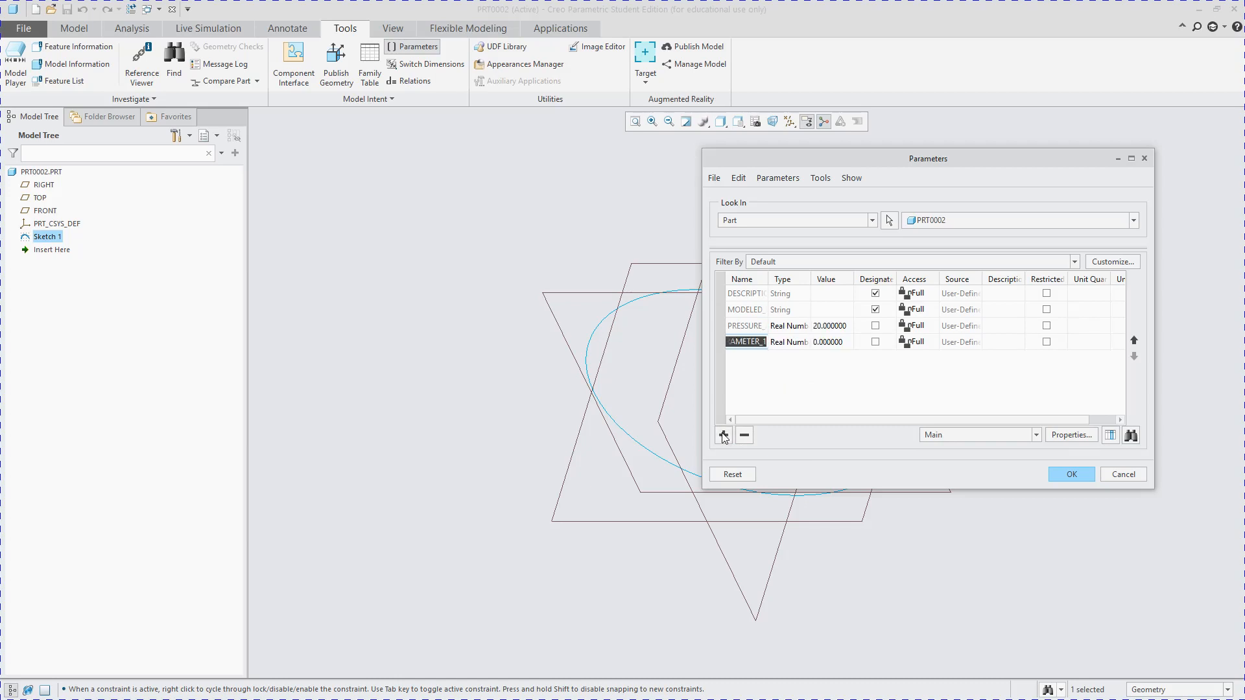
{"action": "type", "text": "module"}
{"action": "key", "text": "Tab"}
{"action": "key", "text": "Tab"}
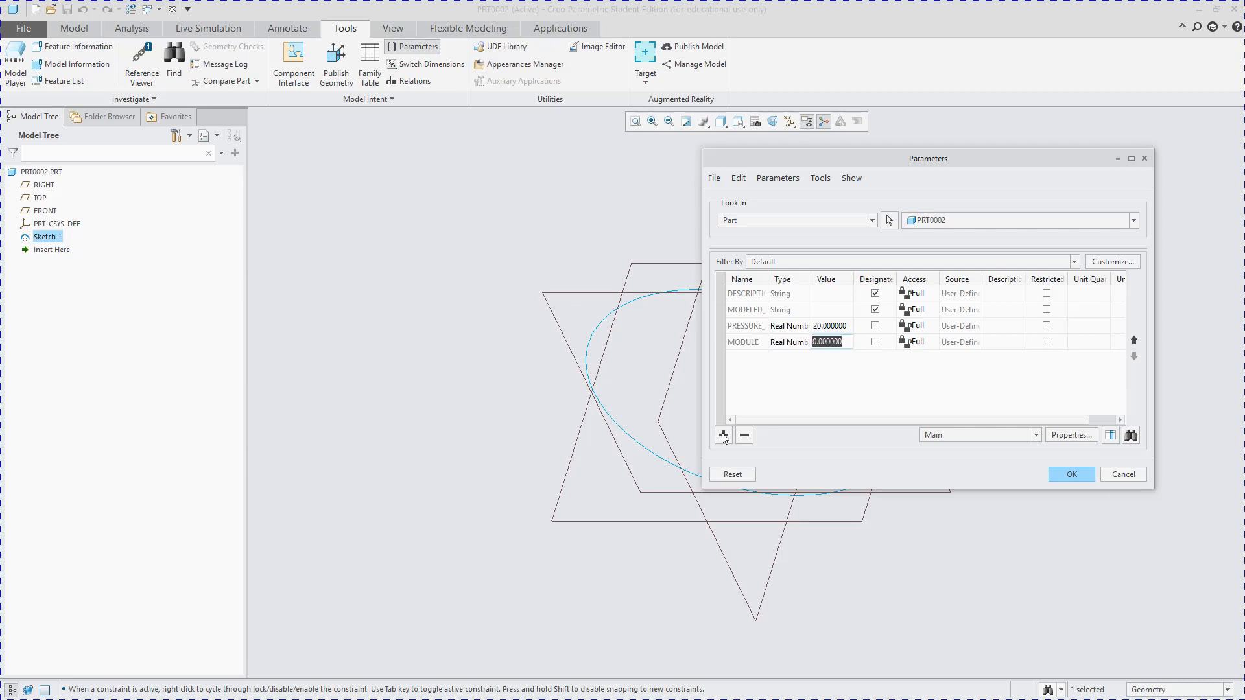
{"action": "type", "text": "7"}
- Add a parameter named no_of_teeth, set its type to Integer and its value to 18
{"action": "left_click", "coordinate": [724, 436]}
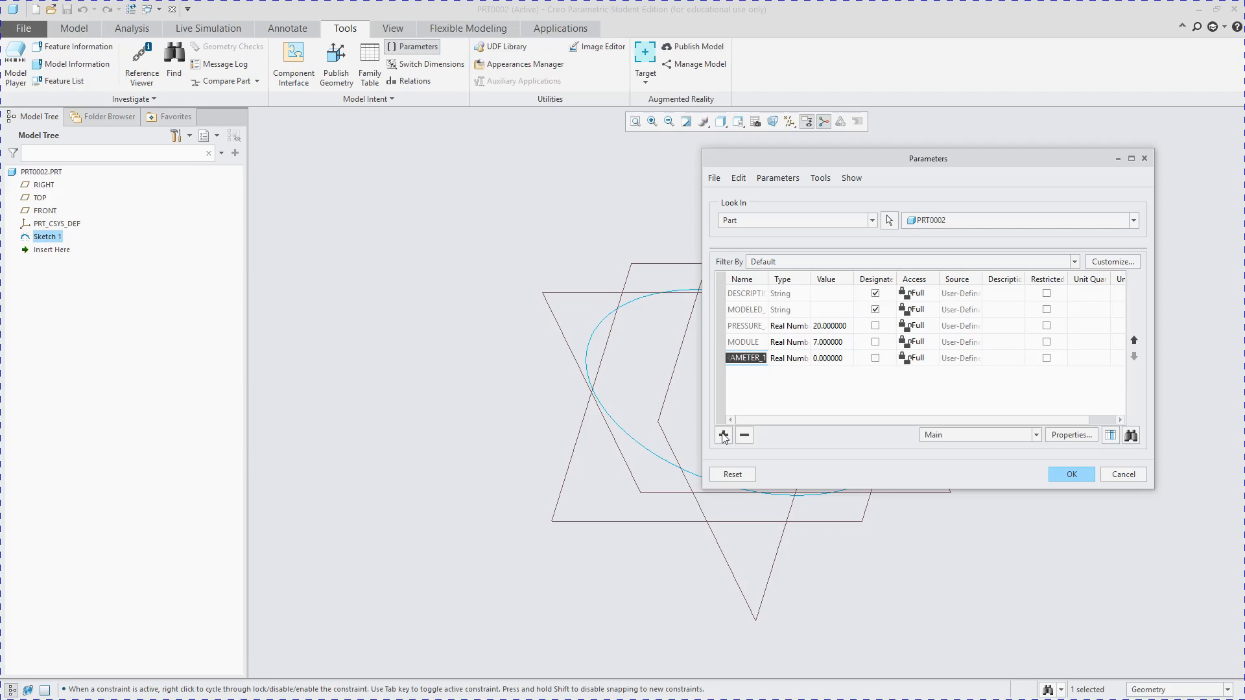
{"action": "type", "text": "no_of_teeth"}
{"action": "left_click", "coordinate": [794, 363]}
{"action": "left_click", "coordinate": [805, 358]}
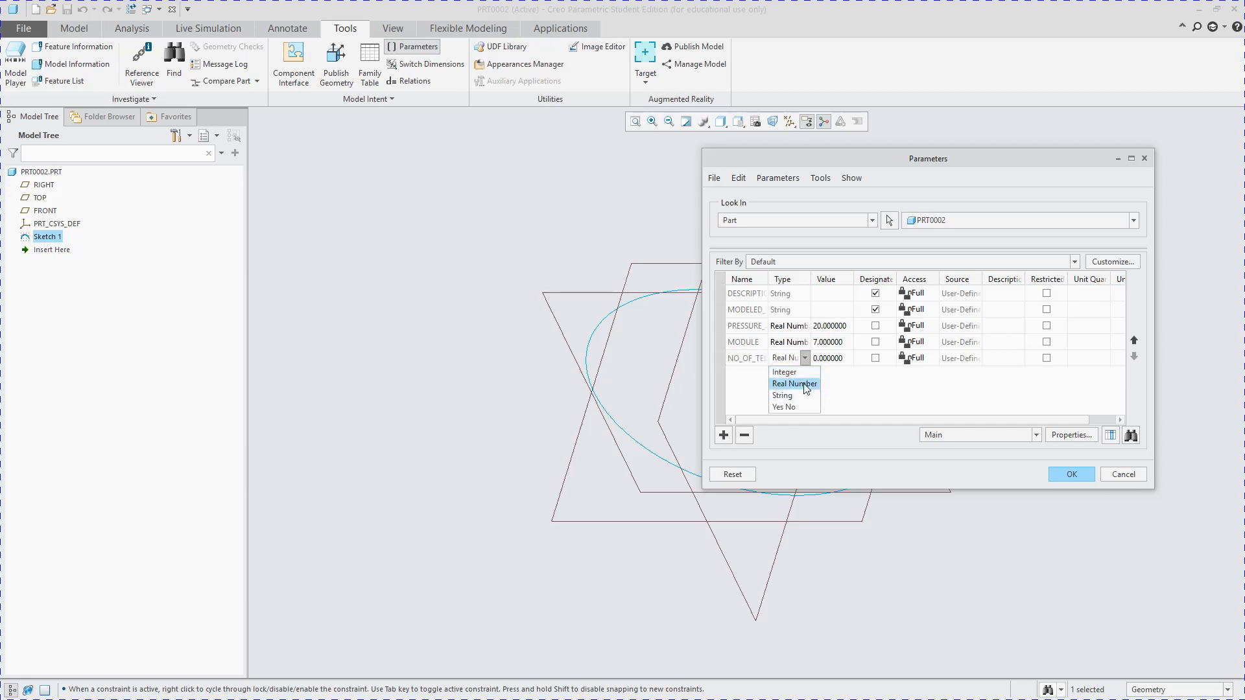
{"action": "left_click", "coordinate": [786, 372]}
{"action": "left_click", "coordinate": [839, 360]}
{"action": "type", "text": "18"}
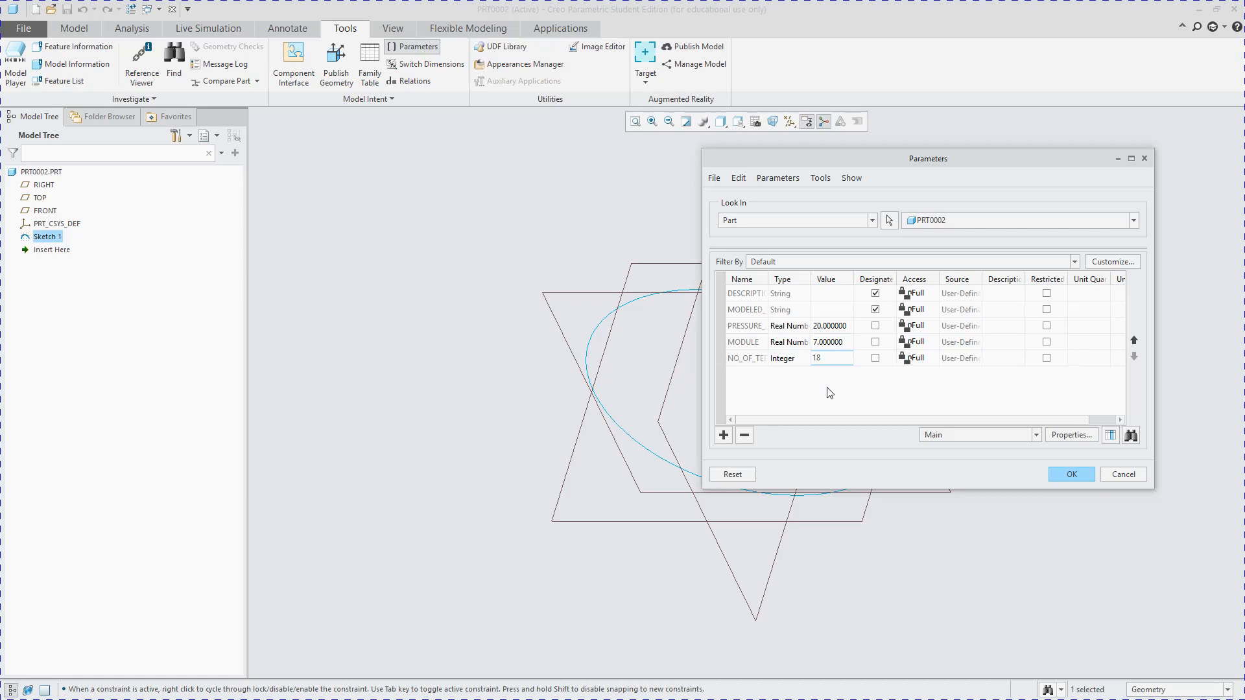
{"action": "left_click", "coordinate": [733, 363]}
{"action": "key", "text": "Tab"}
- Add a real-number parameter named width with the value 25 and accept the parameter list
{"action": "left_click", "coordinate": [723, 435]}
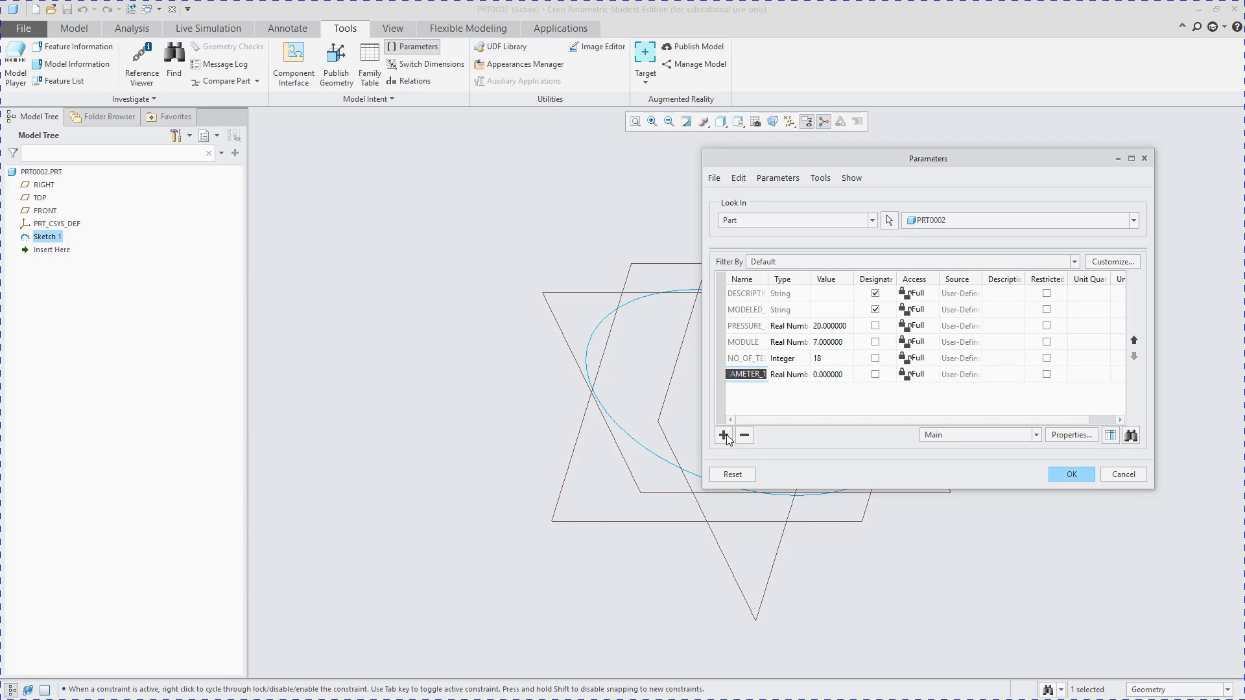
{"action": "type", "text": "width"}
{"action": "key", "text": "Tab"}
{"action": "type", "text": "2"}
{"action": "key", "text": "Return"}
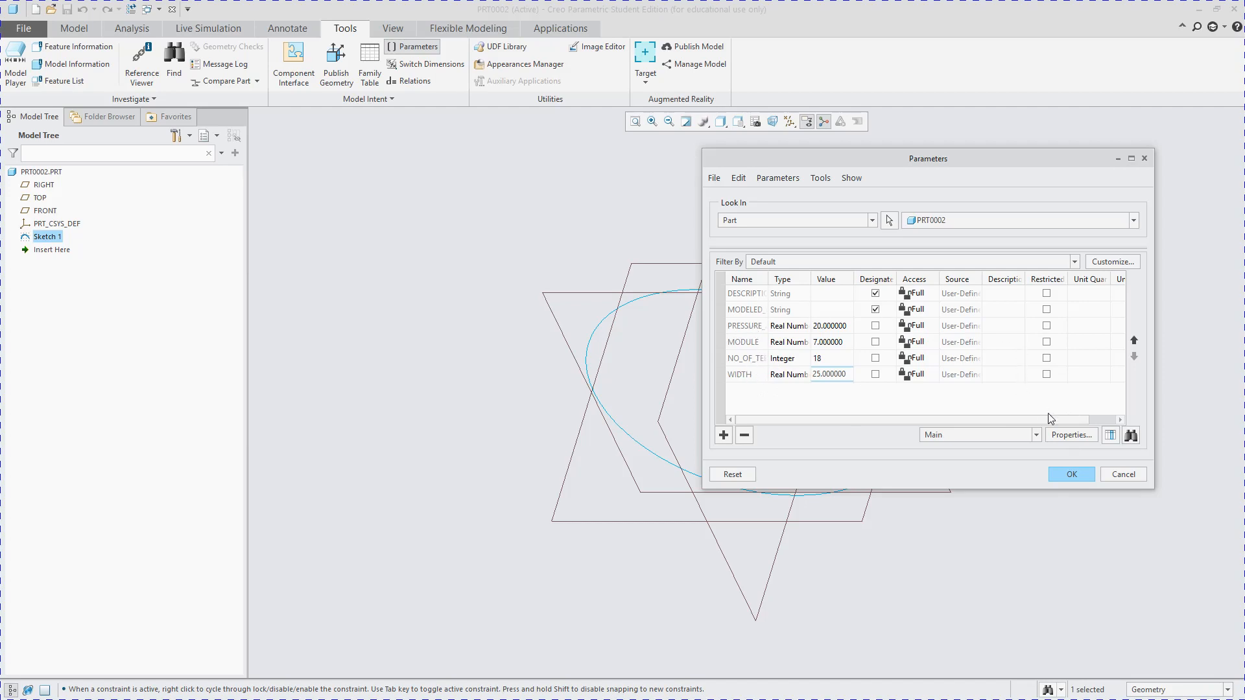
{"action": "left_click", "coordinate": [1084, 477]}
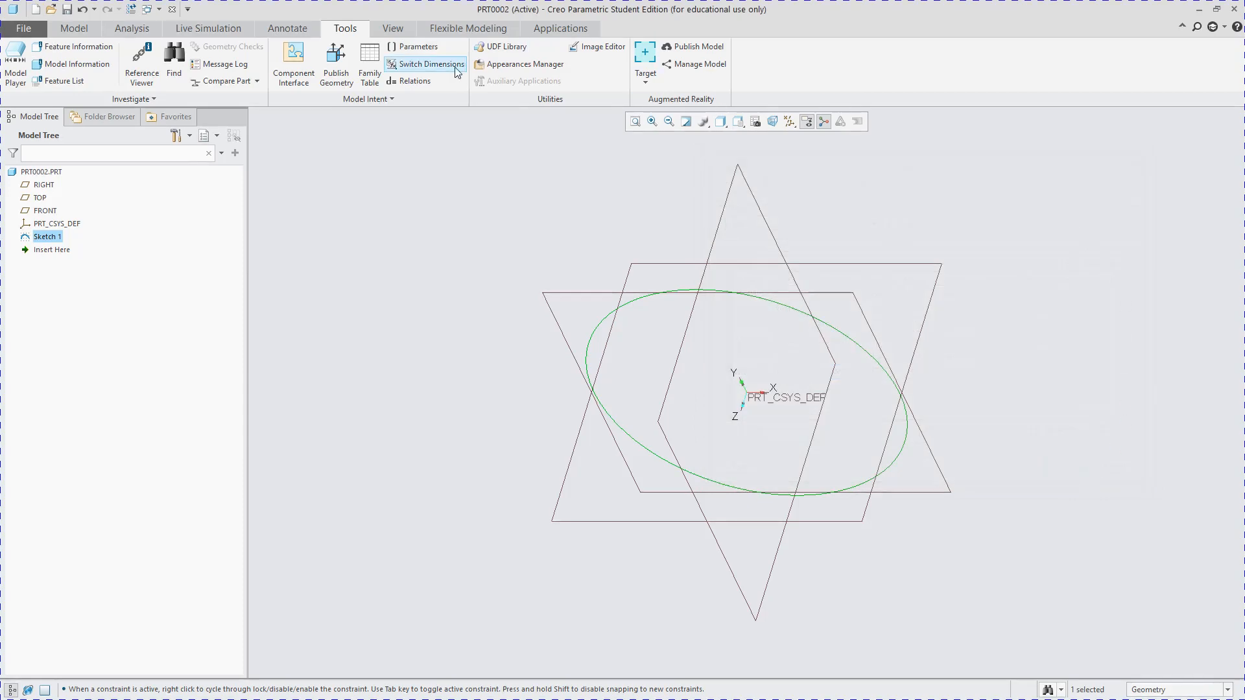
- Start editing the part's relations, switch to the gear equations file in Notepad and copy the equations from circular_pitch to tooth_thick
{"action": "left_click", "coordinate": [420, 81]}
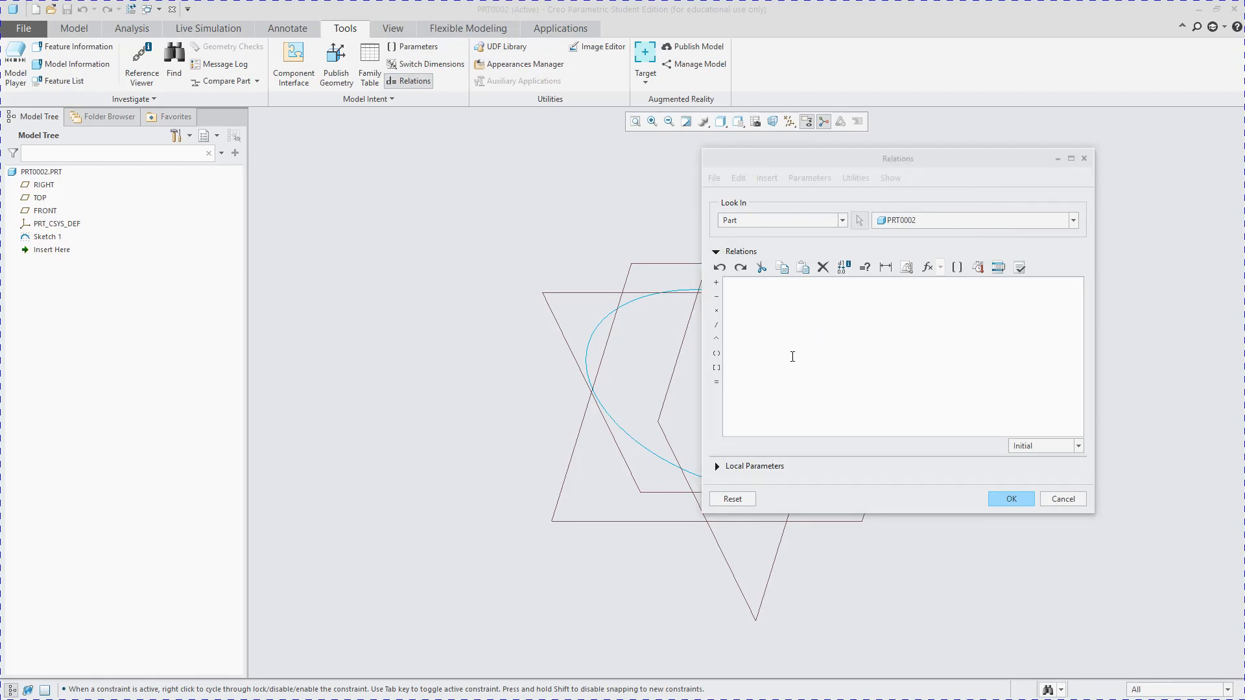
{"action": "key", "text": "alt+Tab"}
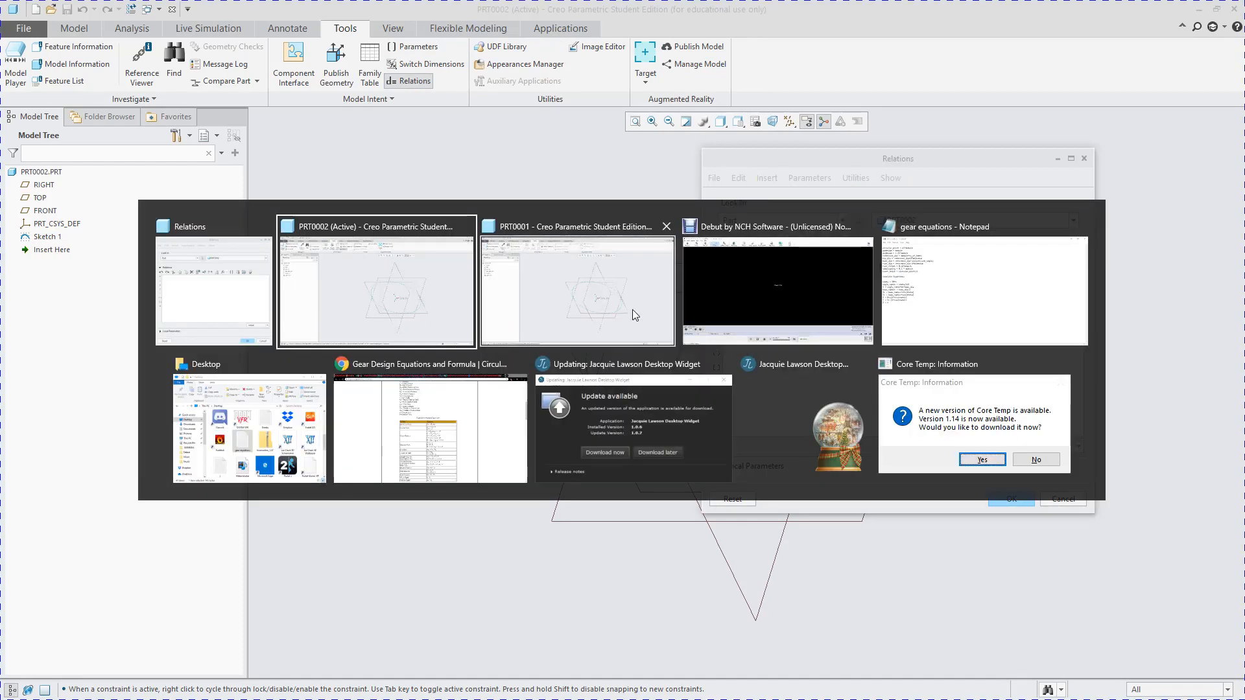
{"action": "left_click", "coordinate": [973, 292]}
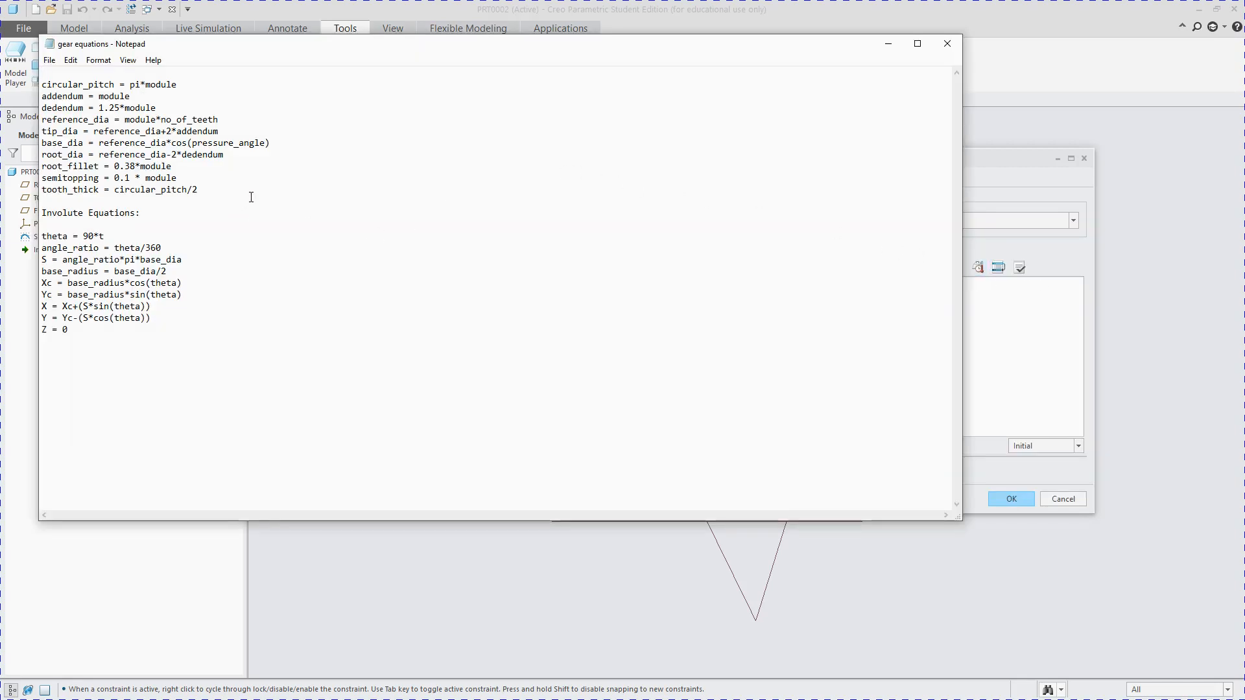
{"action": "left_click_drag", "start_coordinate": [264, 189], "coordinate": [33, 73]}
{"action": "key", "text": "ctrl+c"}
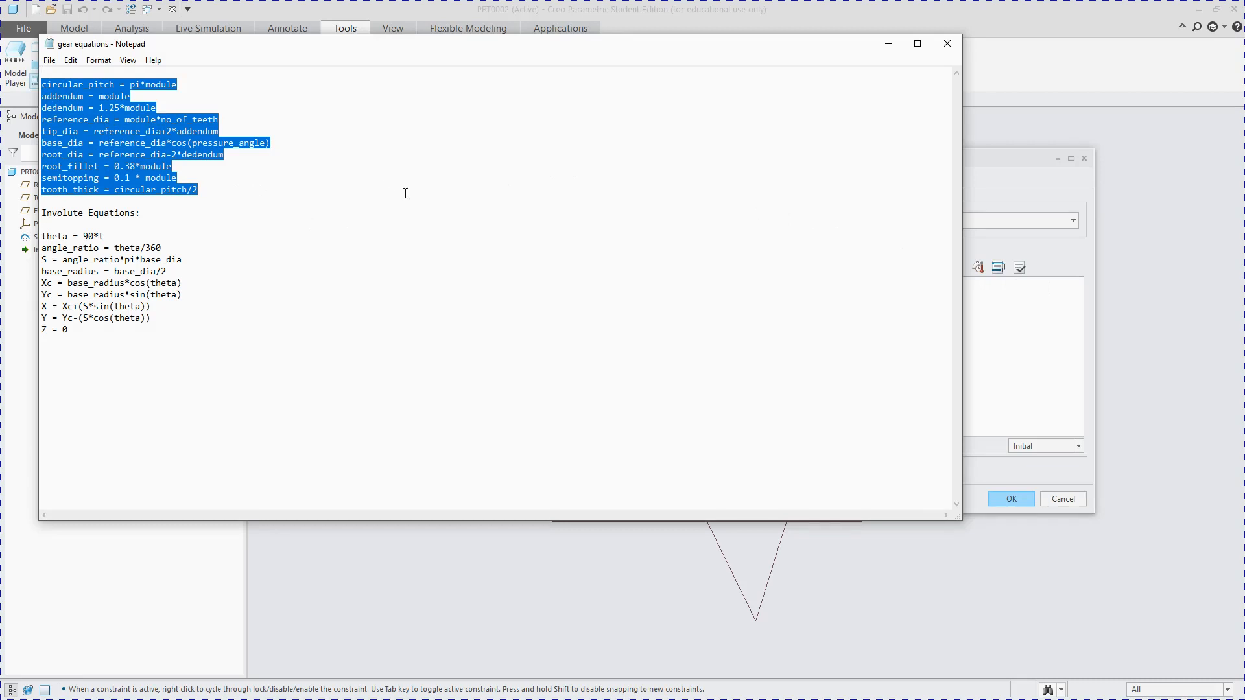
- Paste the copied gear equations into the part's Creo relations and remove the blank first line
{"action": "left_click", "coordinate": [1010, 313]}
{"action": "key", "text": "ctrl+v"}
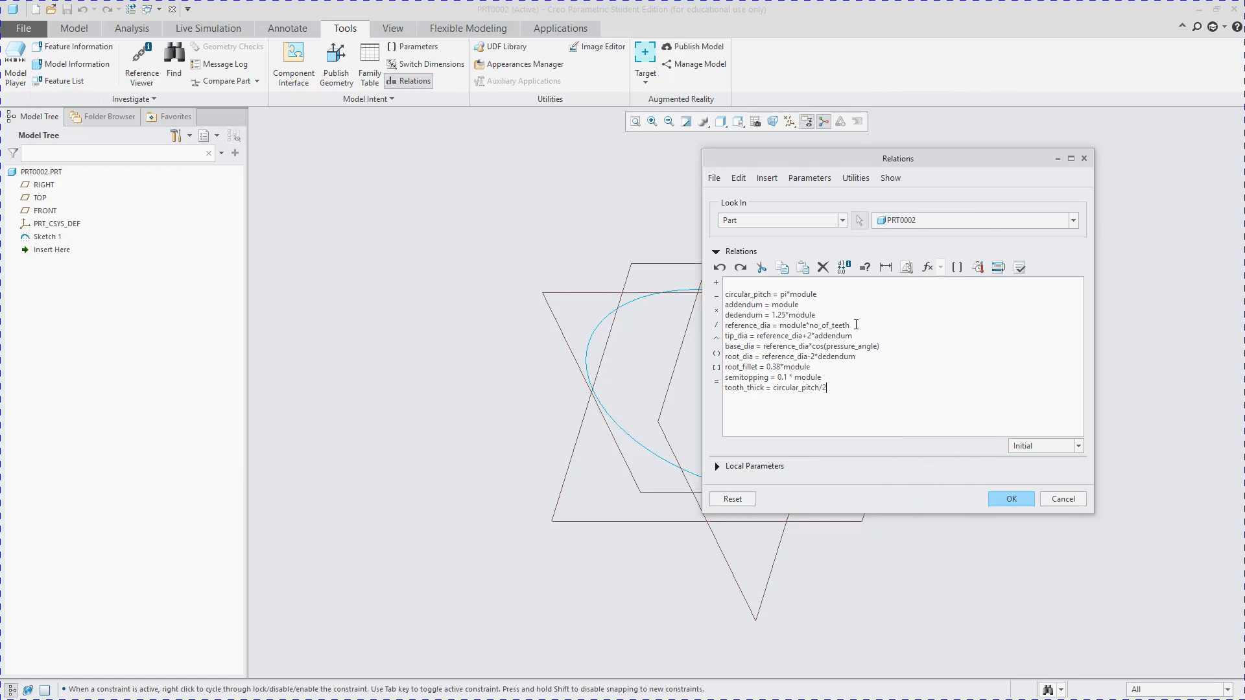
{"action": "left_click", "coordinate": [755, 286]}
{"action": "key", "text": "Delete"}
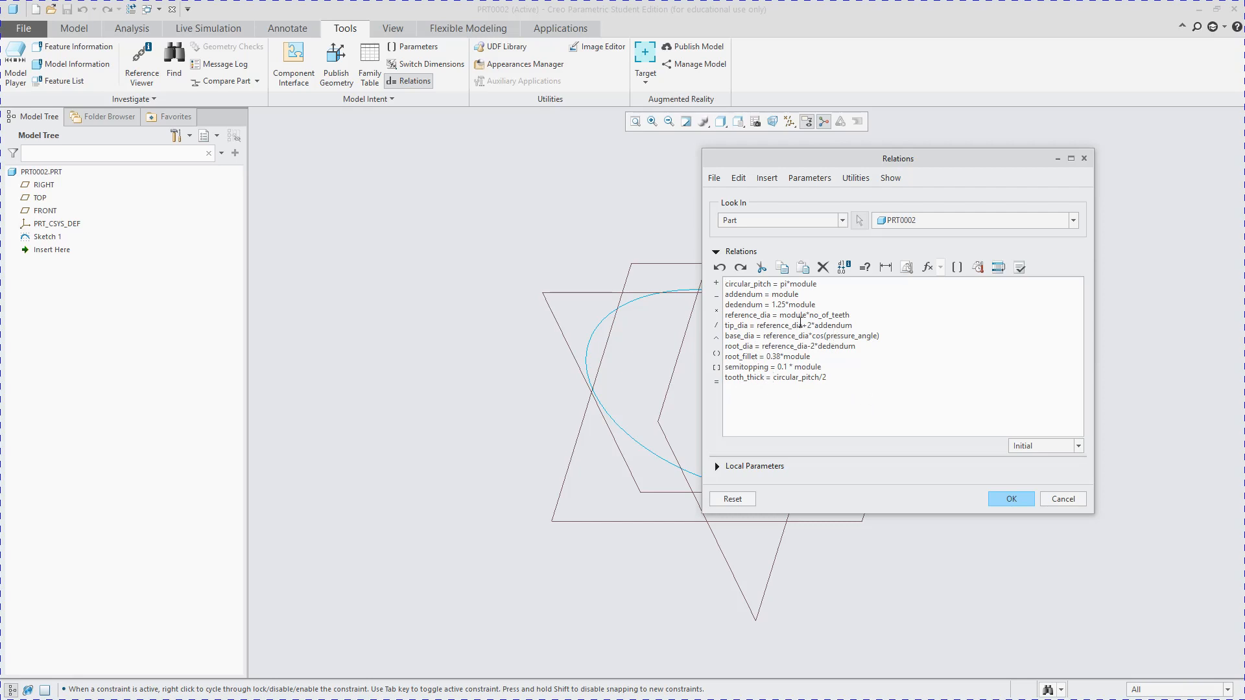
- Verify the pasted gear relations and dismiss the verification result
{"action": "left_click_drag", "start_coordinate": [792, 325], "coordinate": [841, 346]}
{"action": "left_click", "coordinate": [928, 374]}
{"action": "left_click_drag", "start_coordinate": [886, 385], "coordinate": [701, 253]}
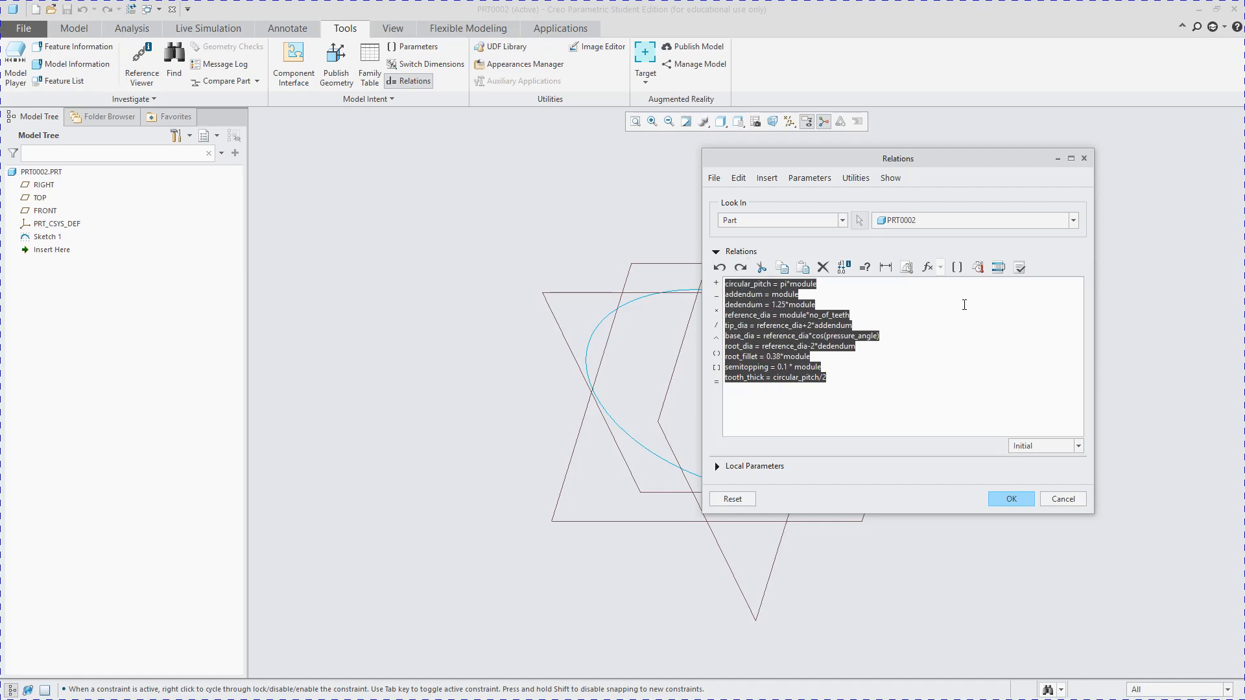
{"action": "left_click", "coordinate": [1020, 267]}
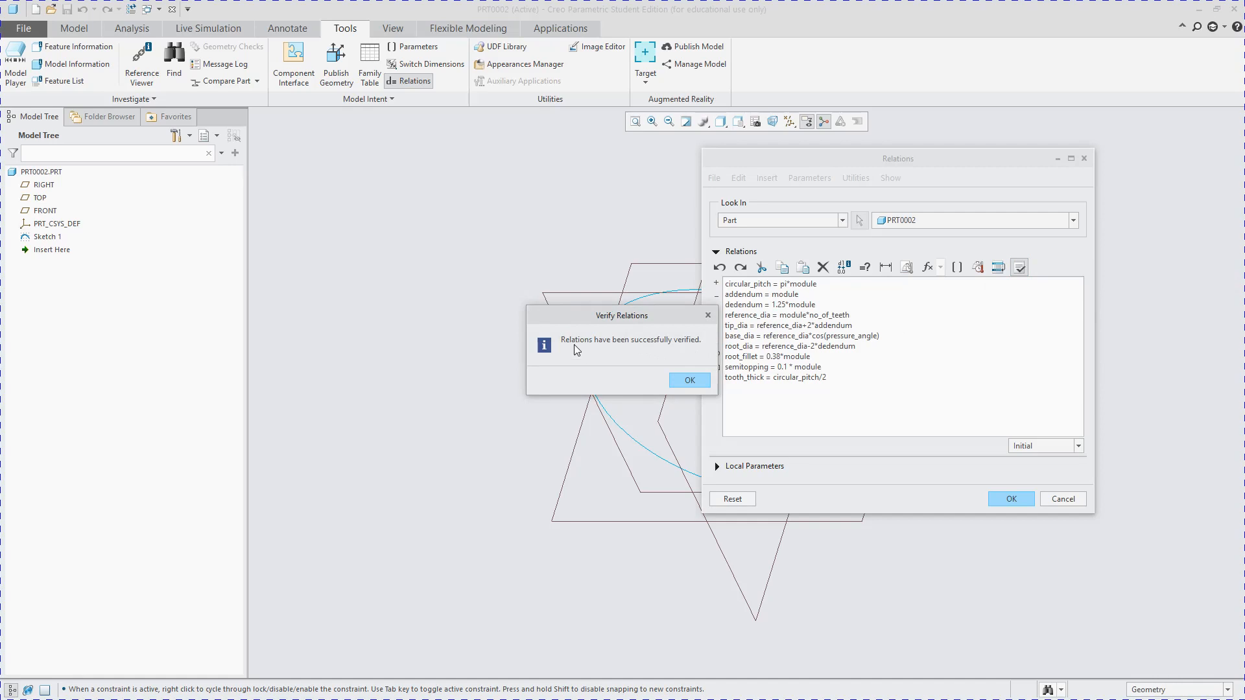
{"action": "left_click", "coordinate": [691, 380]}
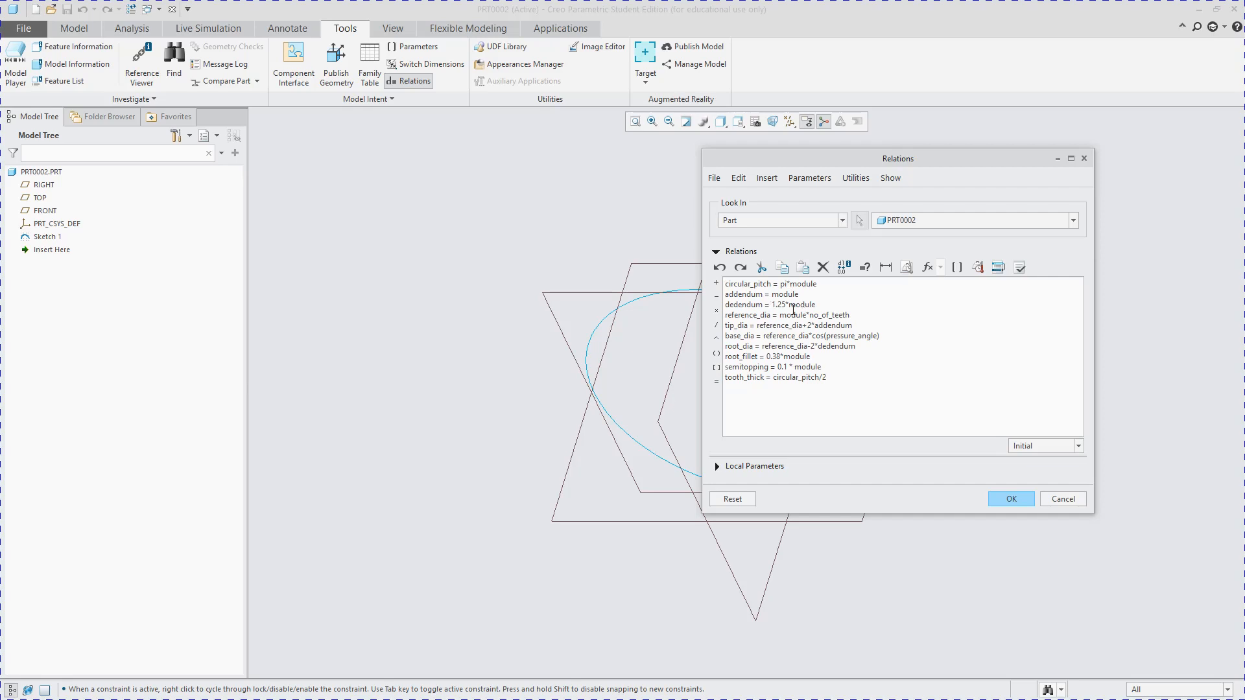
- Review the module, teeth and pressure angle terms in the gear relations and apply the relations to the part
{"action": "left_click_drag", "start_coordinate": [812, 318], "coordinate": [857, 323]}
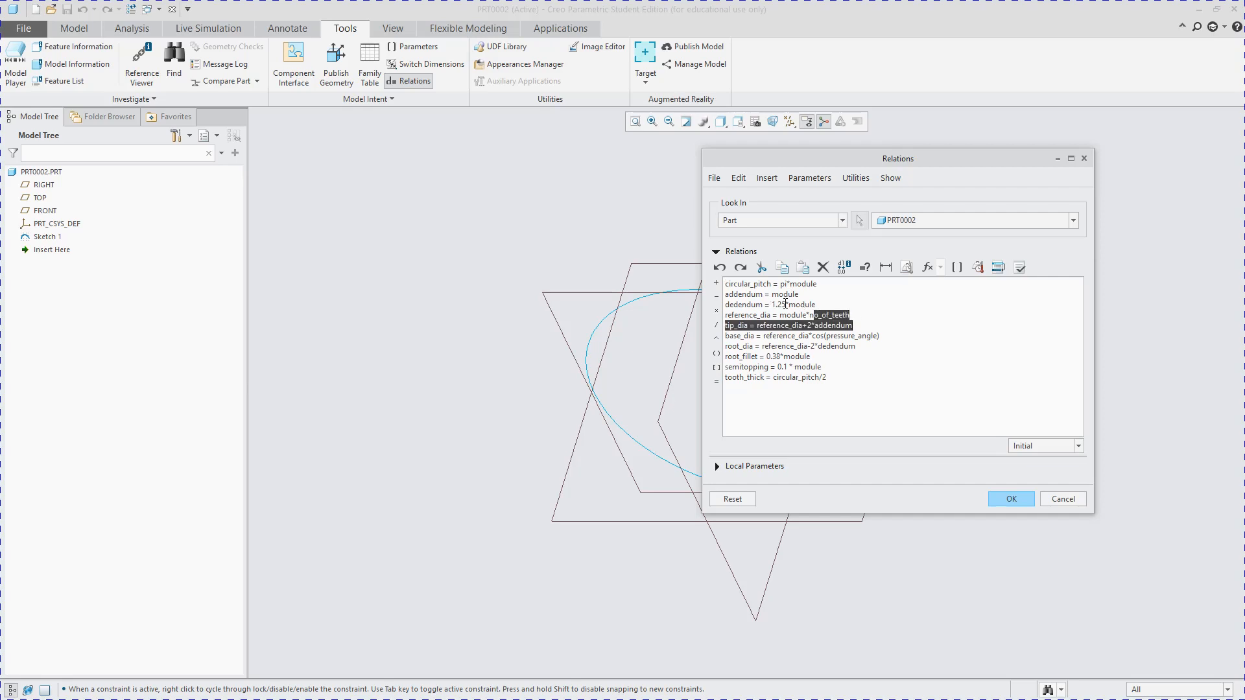
{"action": "left_click_drag", "start_coordinate": [786, 304], "coordinate": [816, 304]}
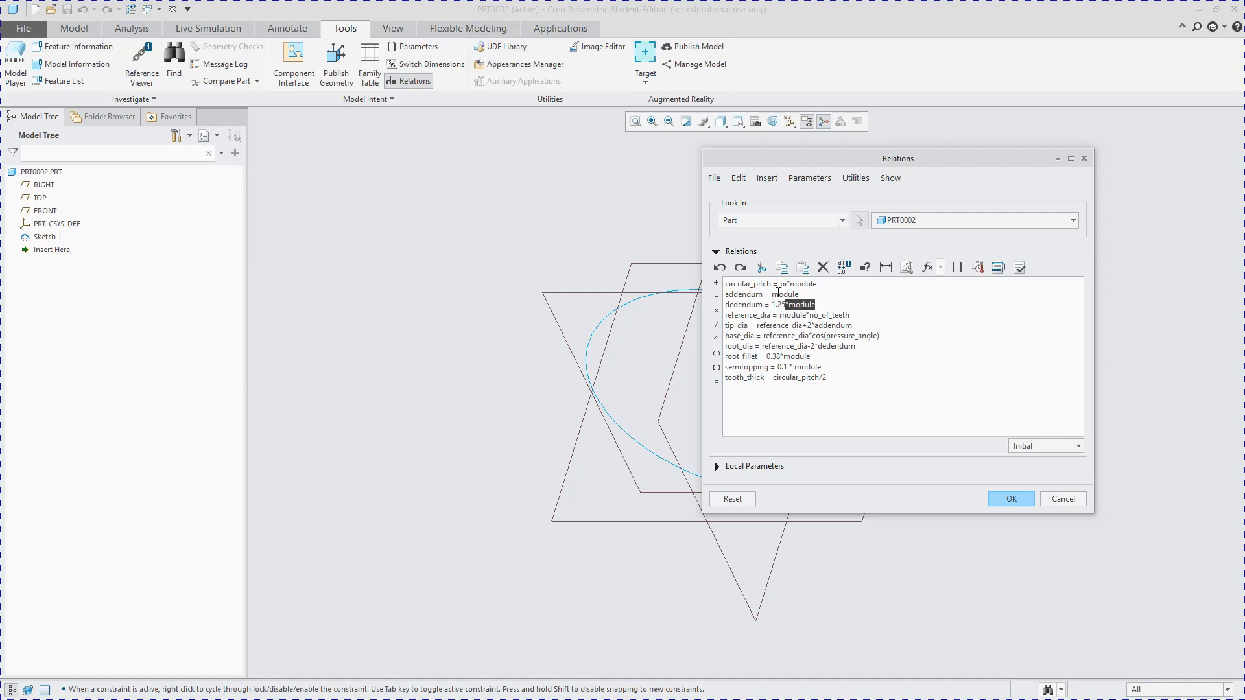
{"action": "left_click_drag", "start_coordinate": [841, 336], "coordinate": [880, 335]}
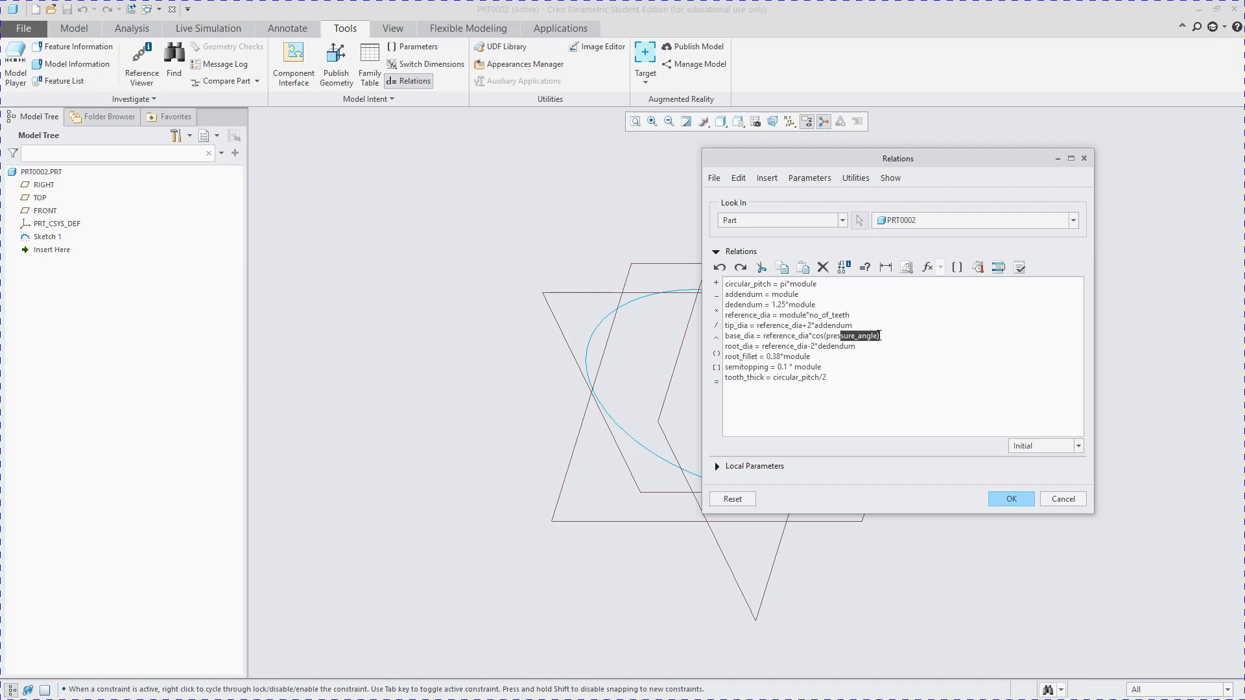
{"action": "left_click", "coordinate": [915, 324]}
{"action": "left_click_drag", "start_coordinate": [927, 379], "coordinate": [675, 243]}
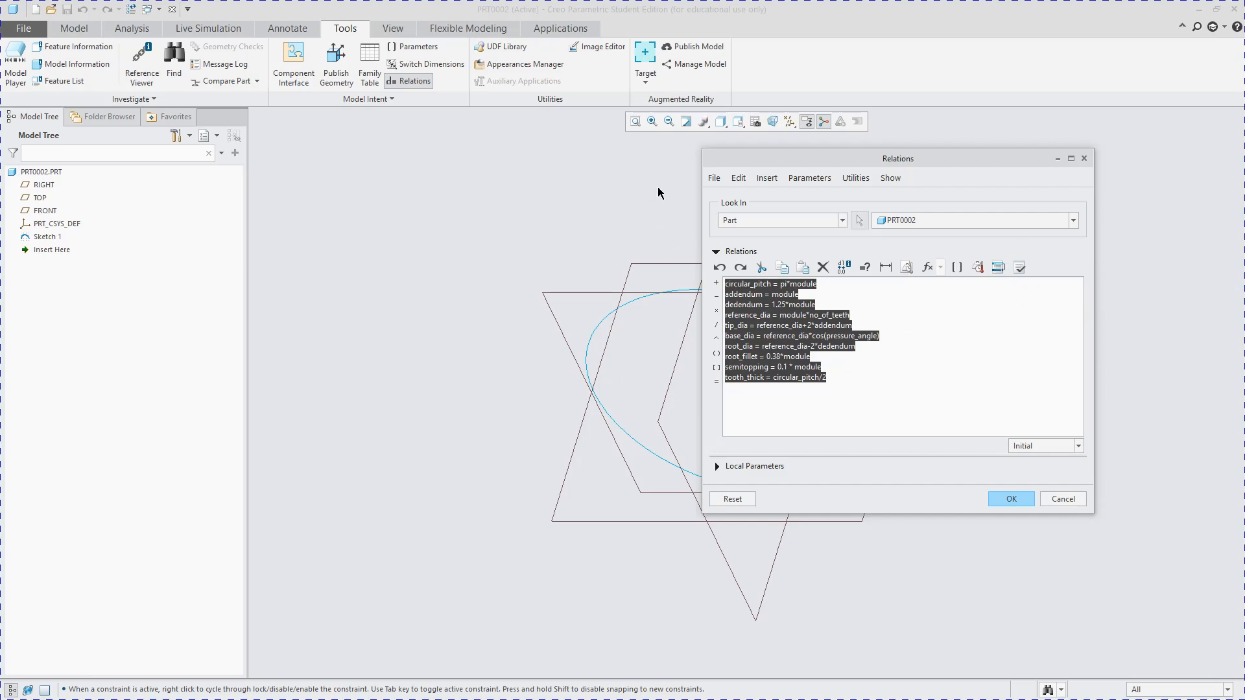
{"action": "left_click", "coordinate": [1010, 499]}
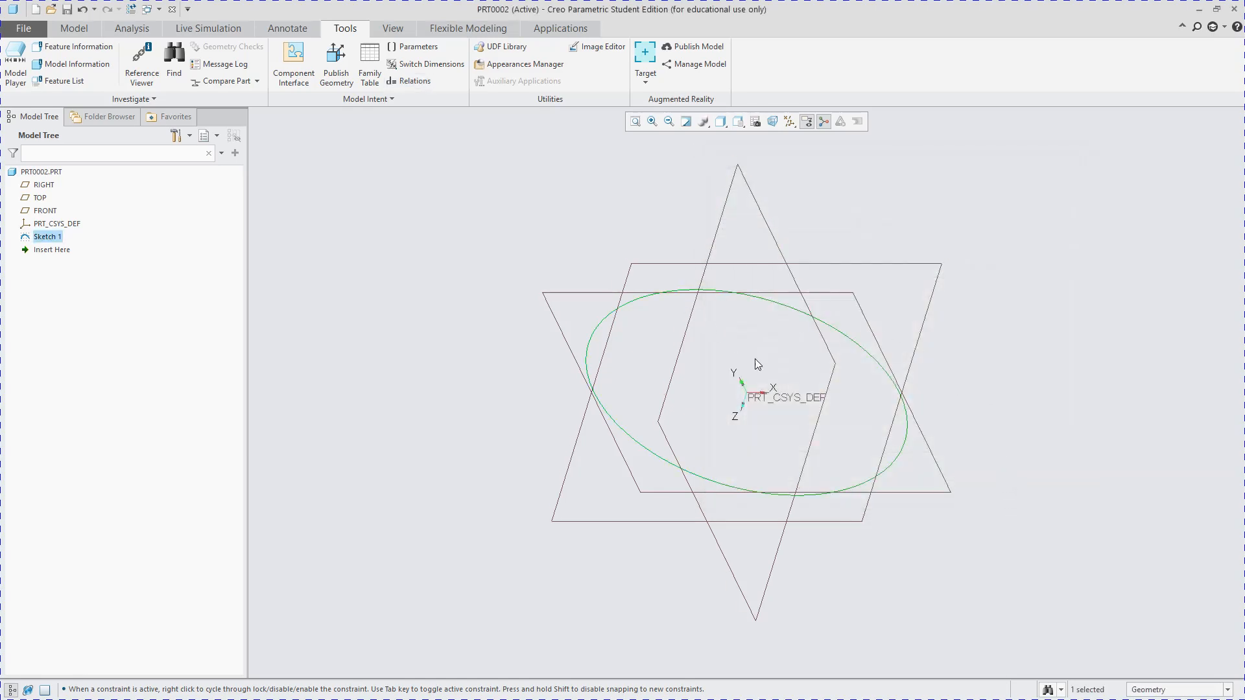
- Redefine Sketch 1 with the circle's diameter driven by the added relation root_dia, and review the part's relations
{"action": "middle_click_drag", "start_coordinate": [773, 333], "coordinate": [778, 327]}
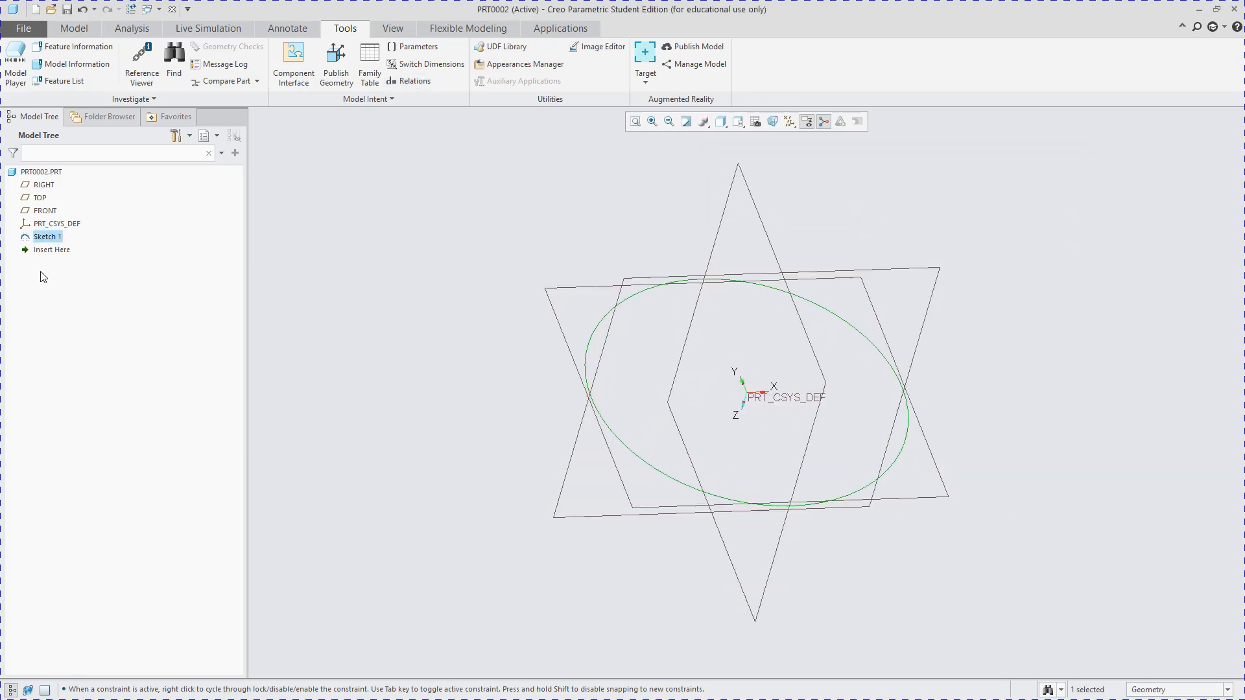
{"action": "right_click", "coordinate": [47, 236]}
{"action": "left_click", "coordinate": [67, 177]}
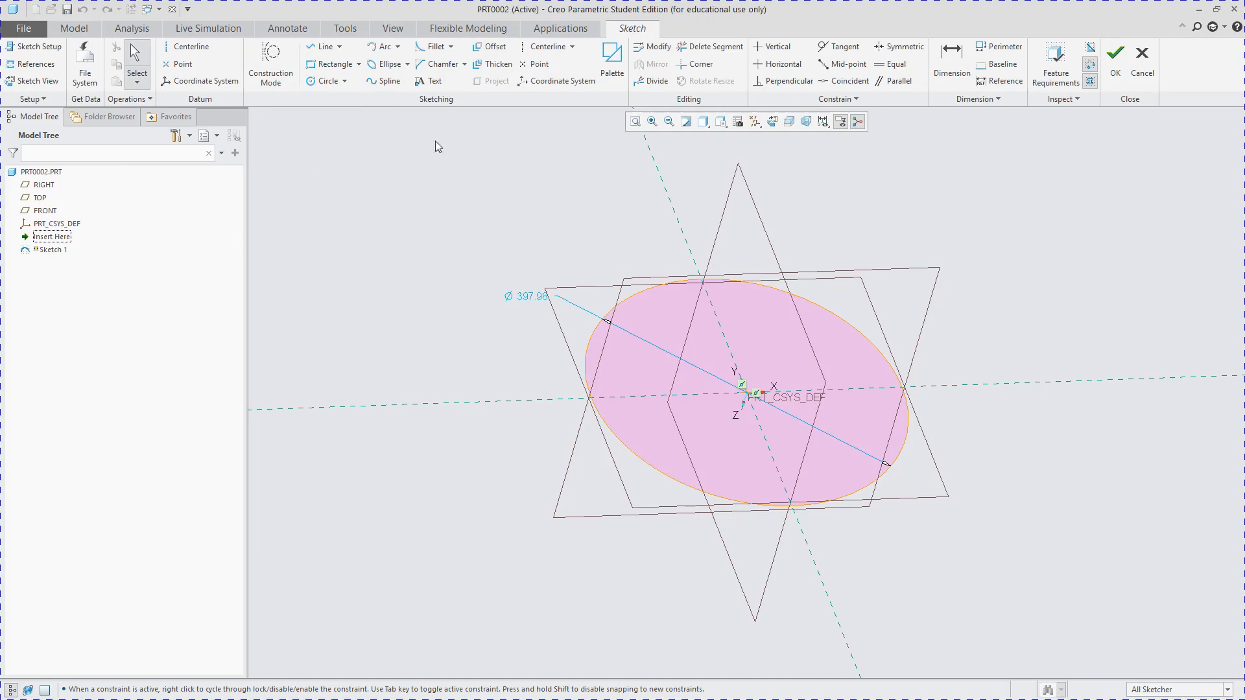
{"action": "left_click", "coordinate": [528, 297]}
{"action": "double_click", "coordinate": [525, 298]}
{"action": "key", "text": "BackSpace"}
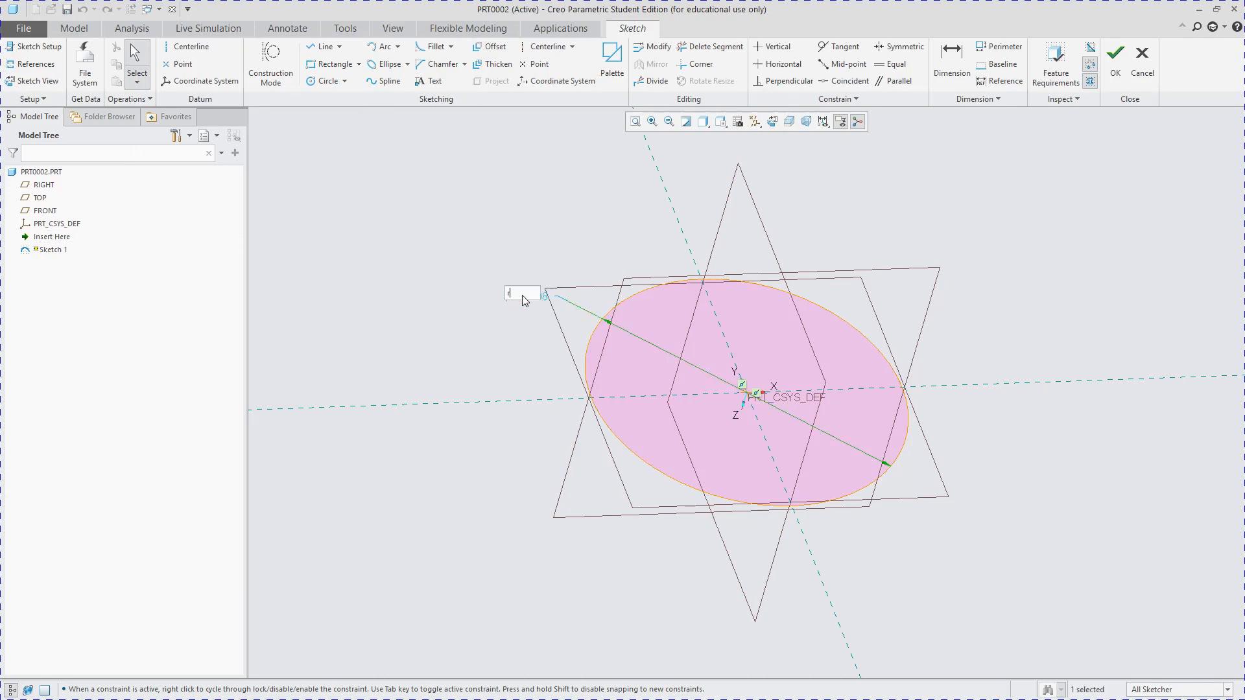
{"action": "type", "text": "root"}
{"action": "type", "text": "_dia"}
{"action": "key", "text": "Return"}
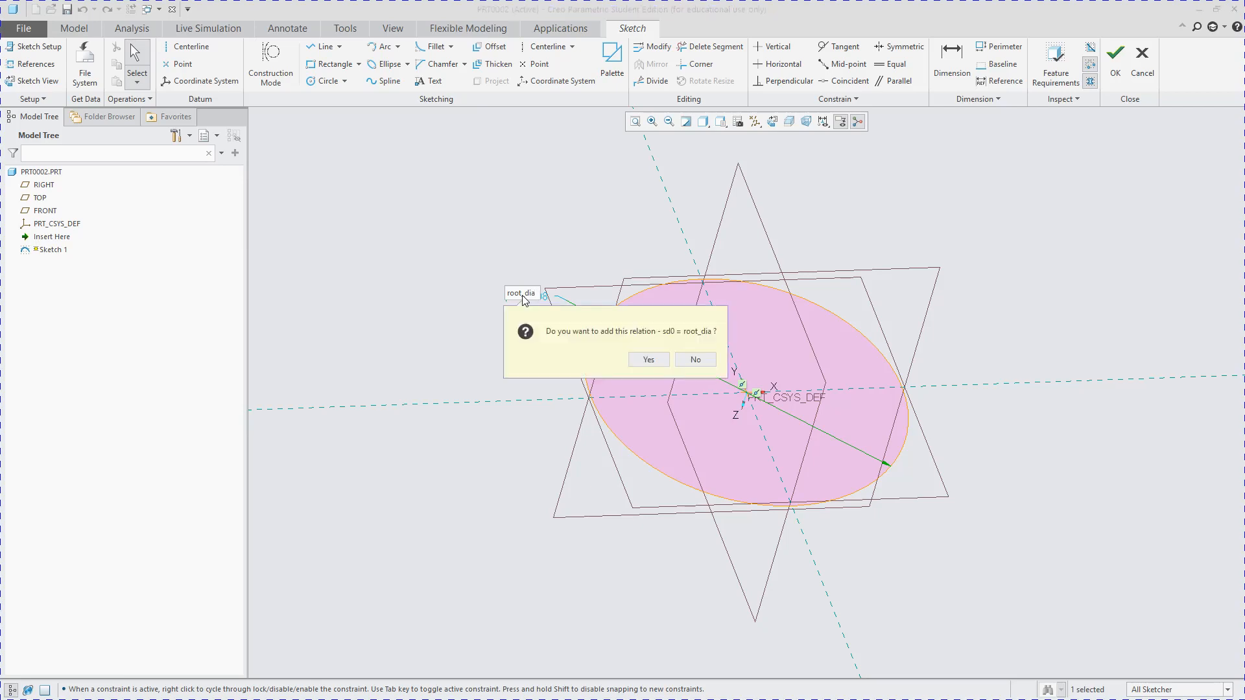
{"action": "left_click", "coordinate": [649, 361]}
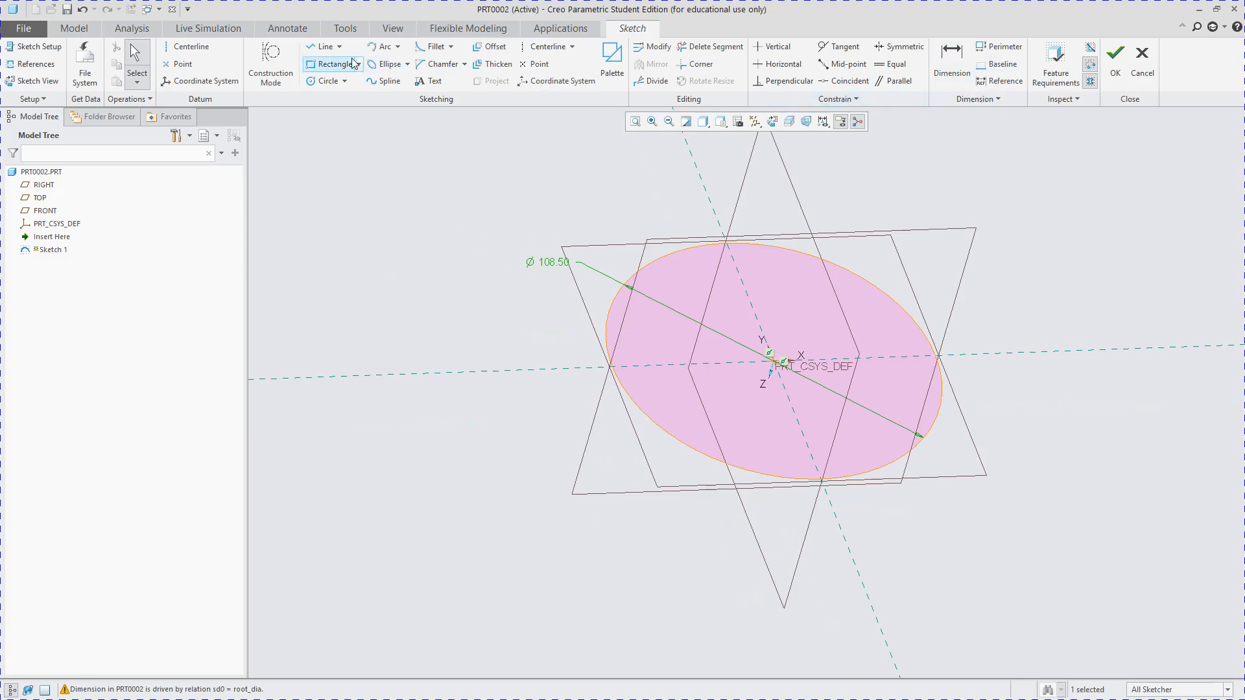
{"action": "left_click", "coordinate": [1115, 58]}
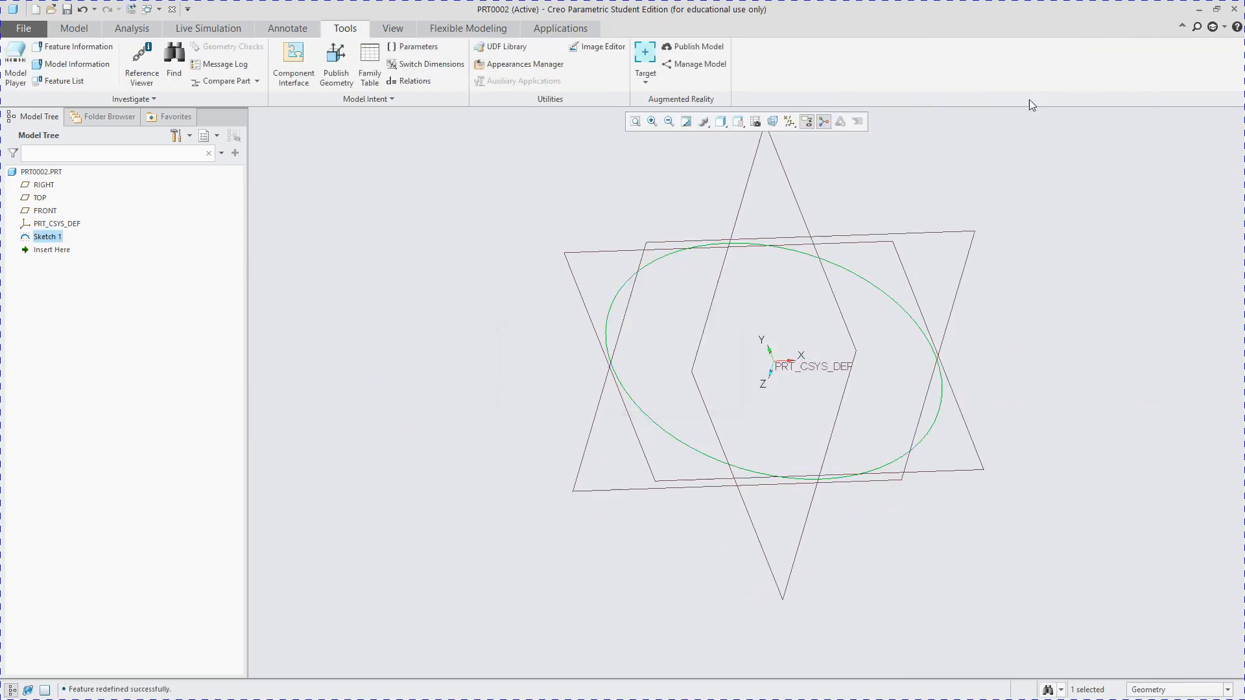
{"action": "left_click", "coordinate": [430, 84]}
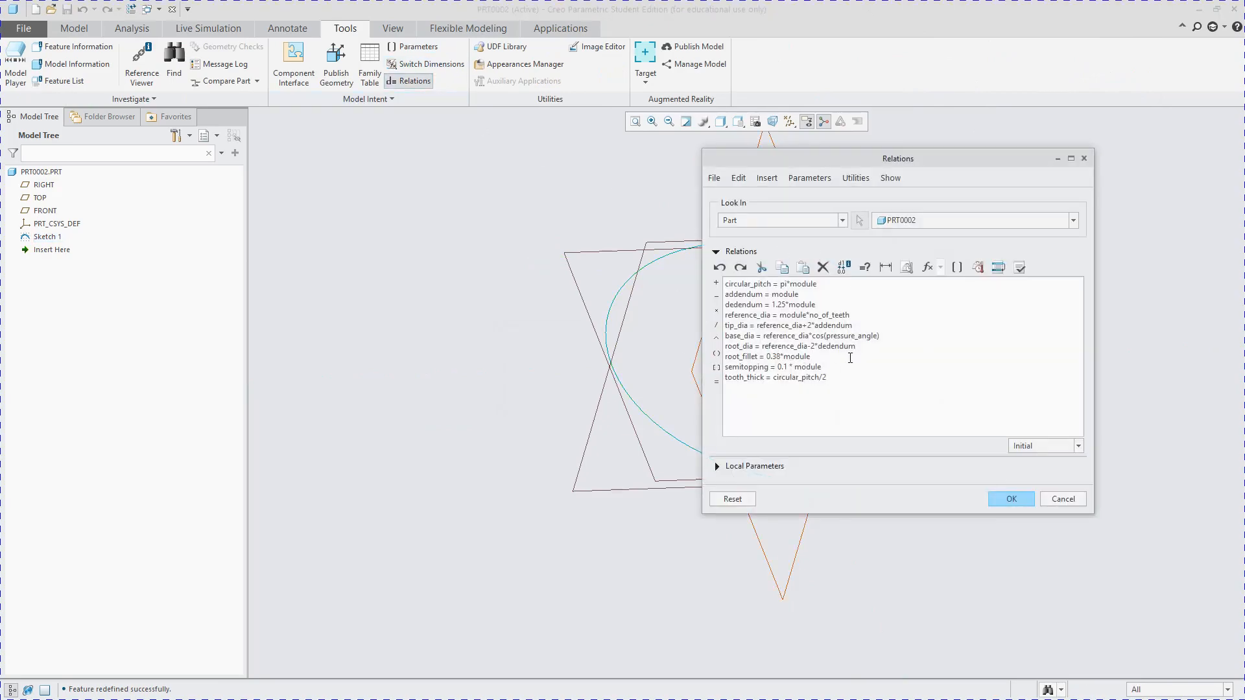
{"action": "left_click", "coordinate": [1016, 499]}
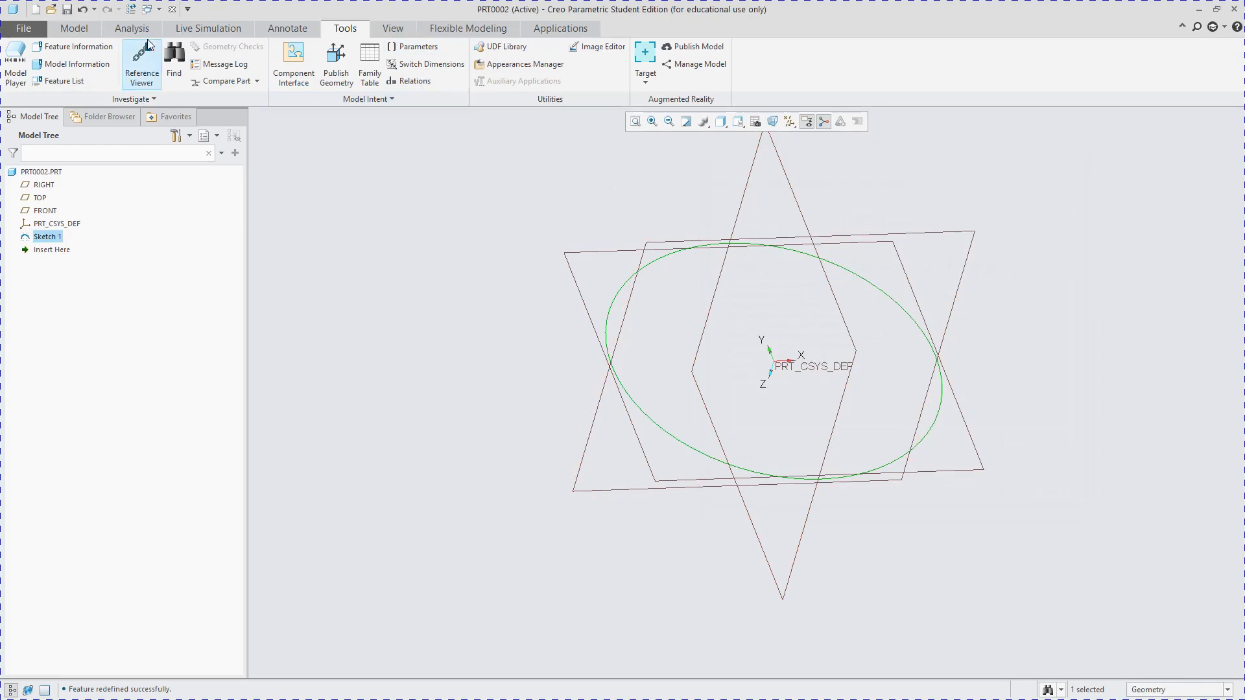
- Extrude Sketch 1 in the reversed direction with its depth driven by width, adding it as a feature relation
{"action": "left_click", "coordinate": [79, 28]}
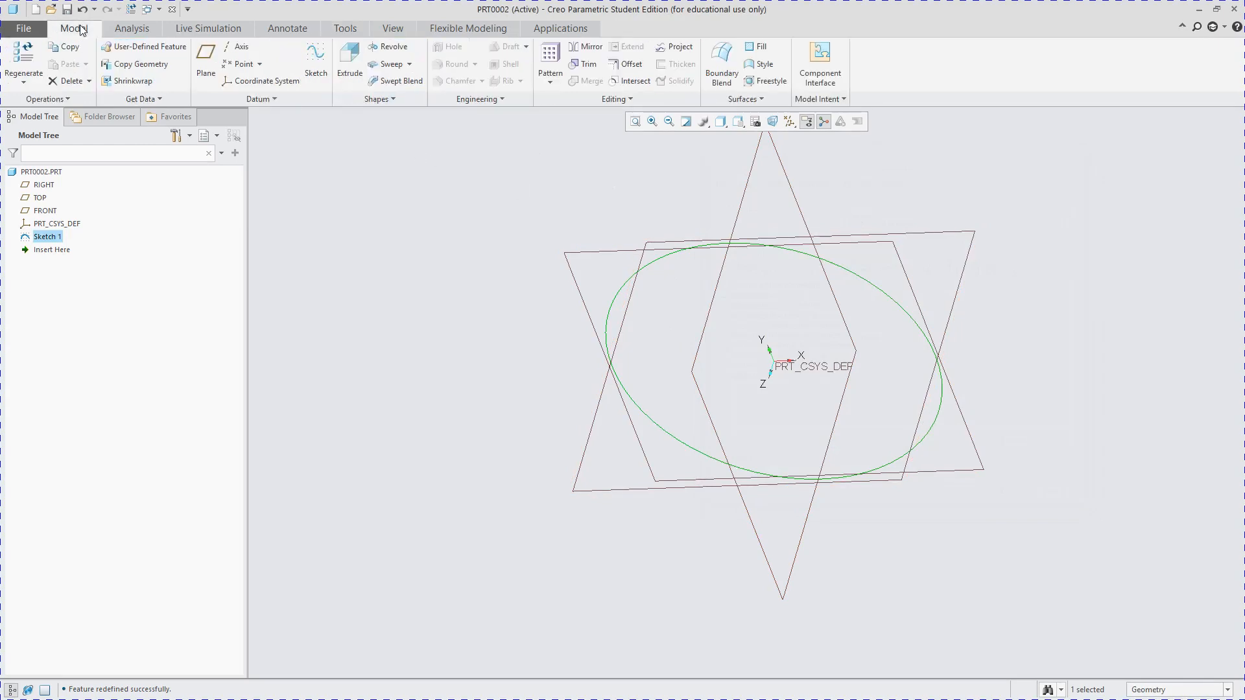
{"action": "left_click", "coordinate": [350, 57]}
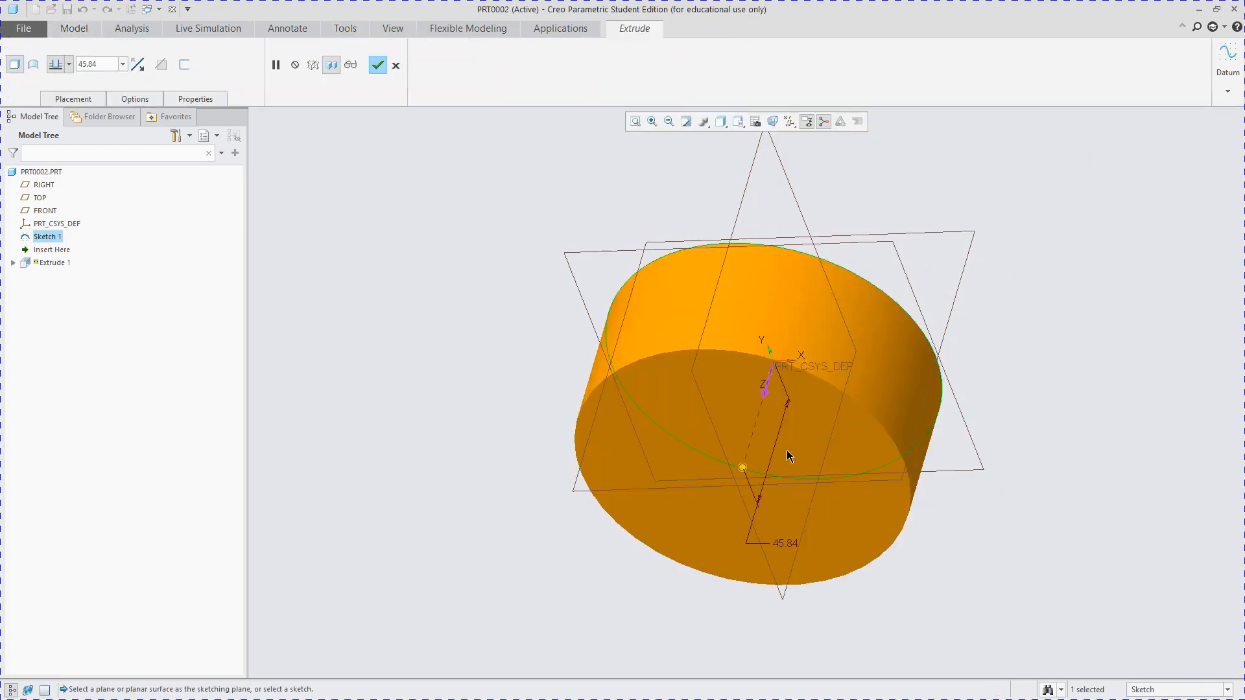
{"action": "left_click", "coordinate": [765, 387]}
{"action": "double_click", "coordinate": [878, 255]}
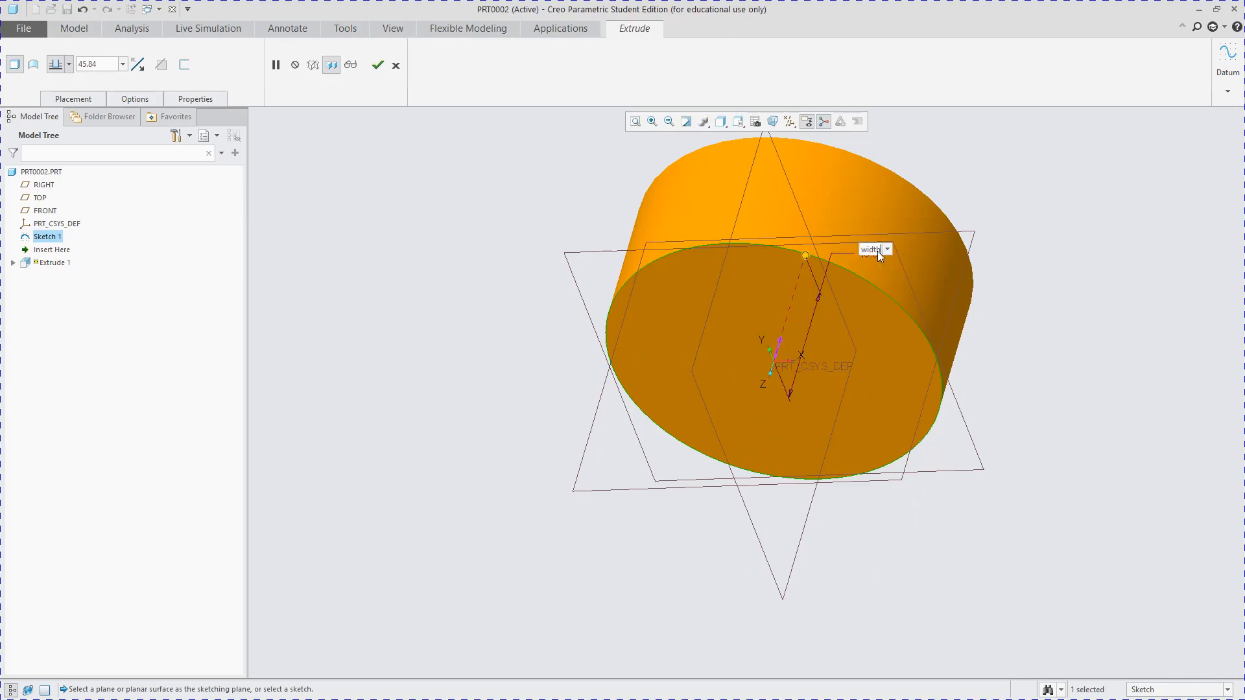
{"action": "key", "text": "Return"}
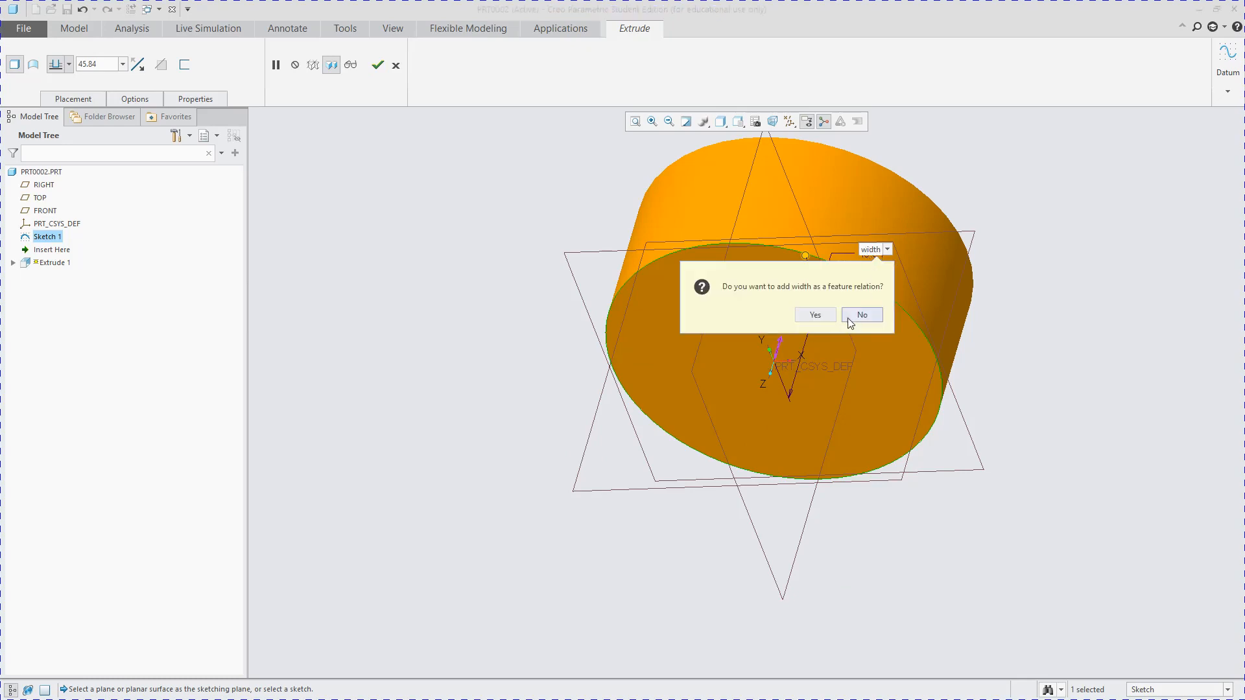
{"action": "left_click", "coordinate": [817, 316]}
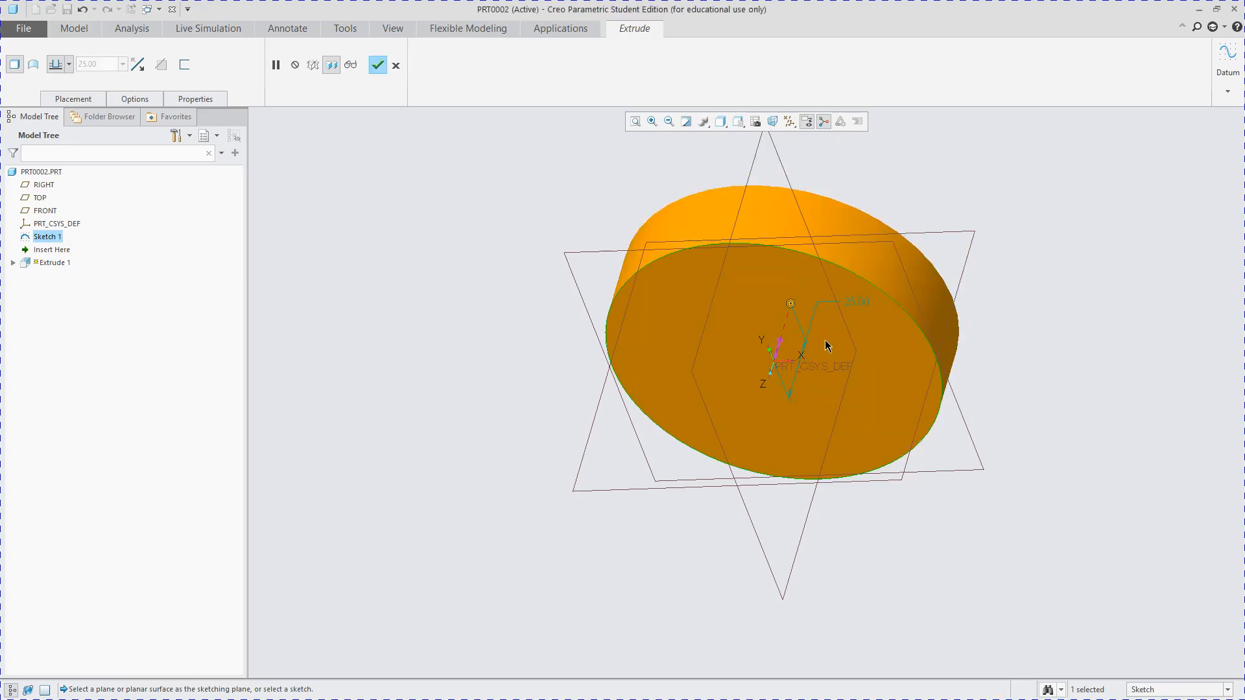
{"action": "middle_click_drag", "start_coordinate": [824, 340], "coordinate": [797, 334], "text": "shift"}
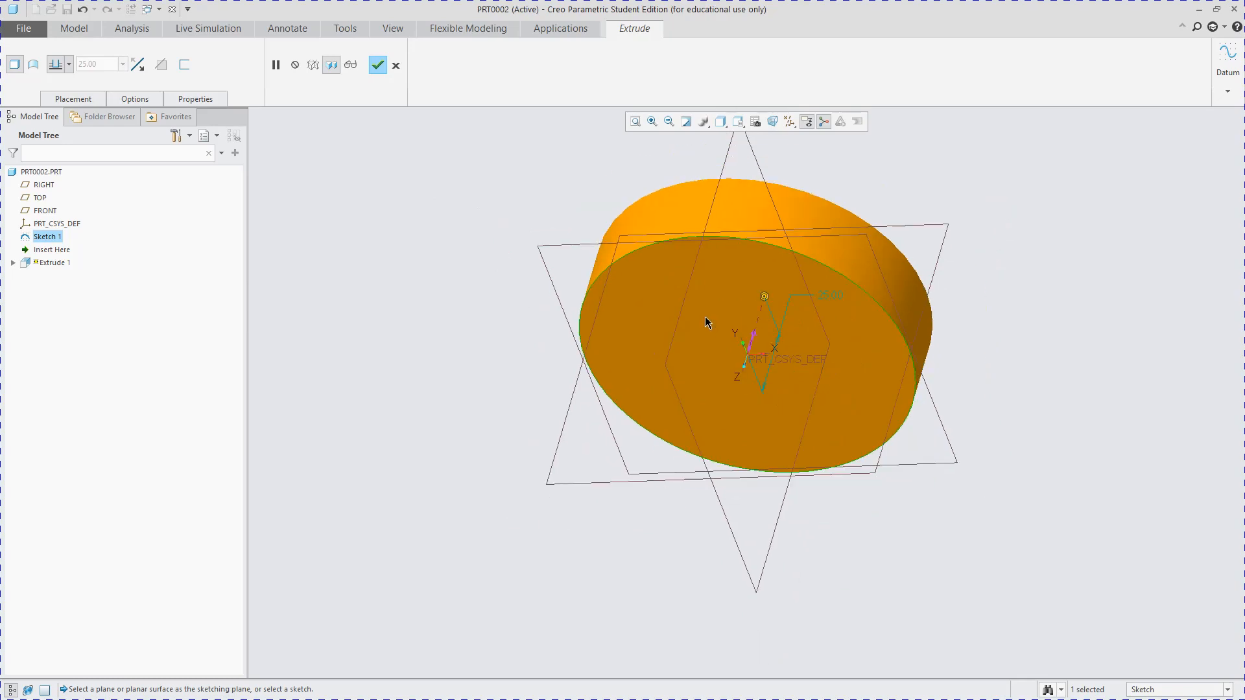
{"action": "left_click", "coordinate": [378, 65]}
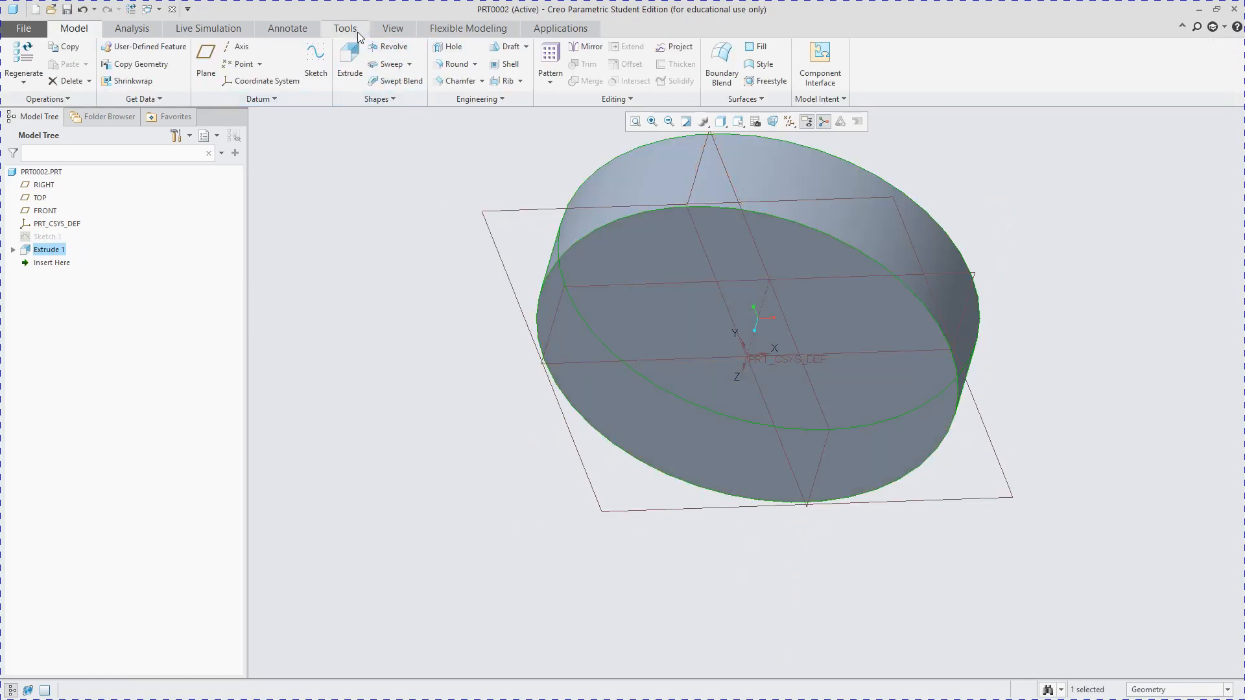
{"action": "left_click", "coordinate": [357, 31]}
{"action": "left_click", "coordinate": [415, 81]}
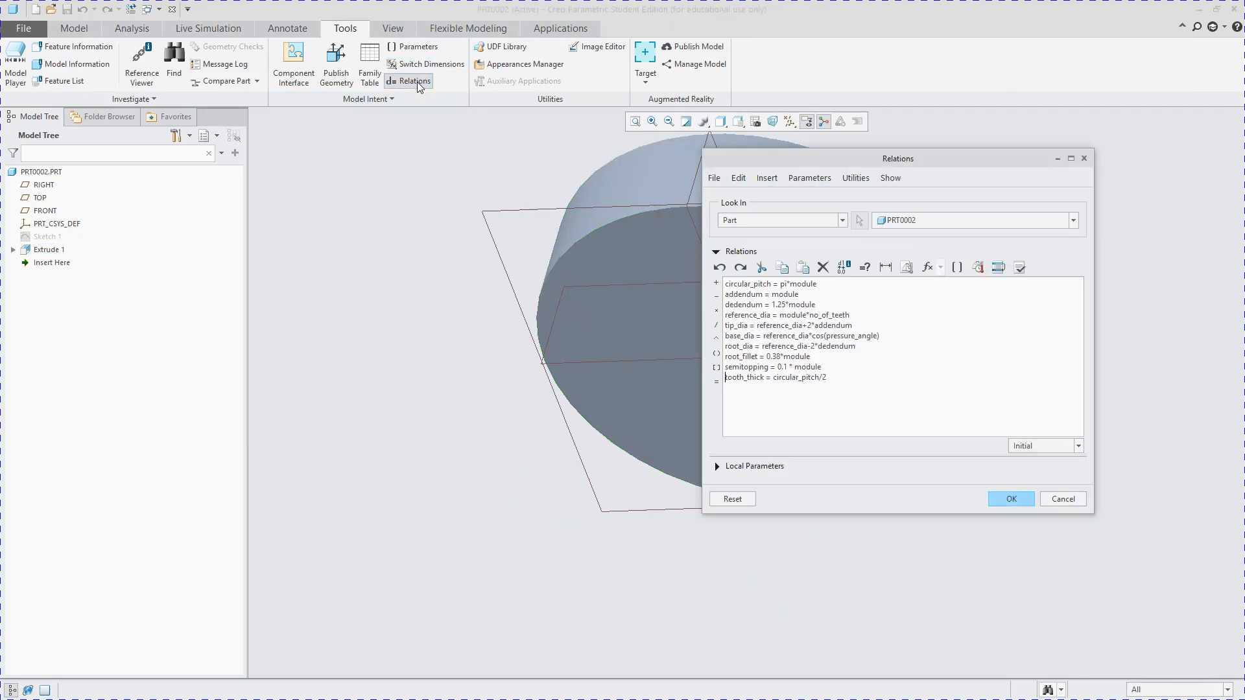
{"action": "left_click", "coordinate": [1063, 499]}
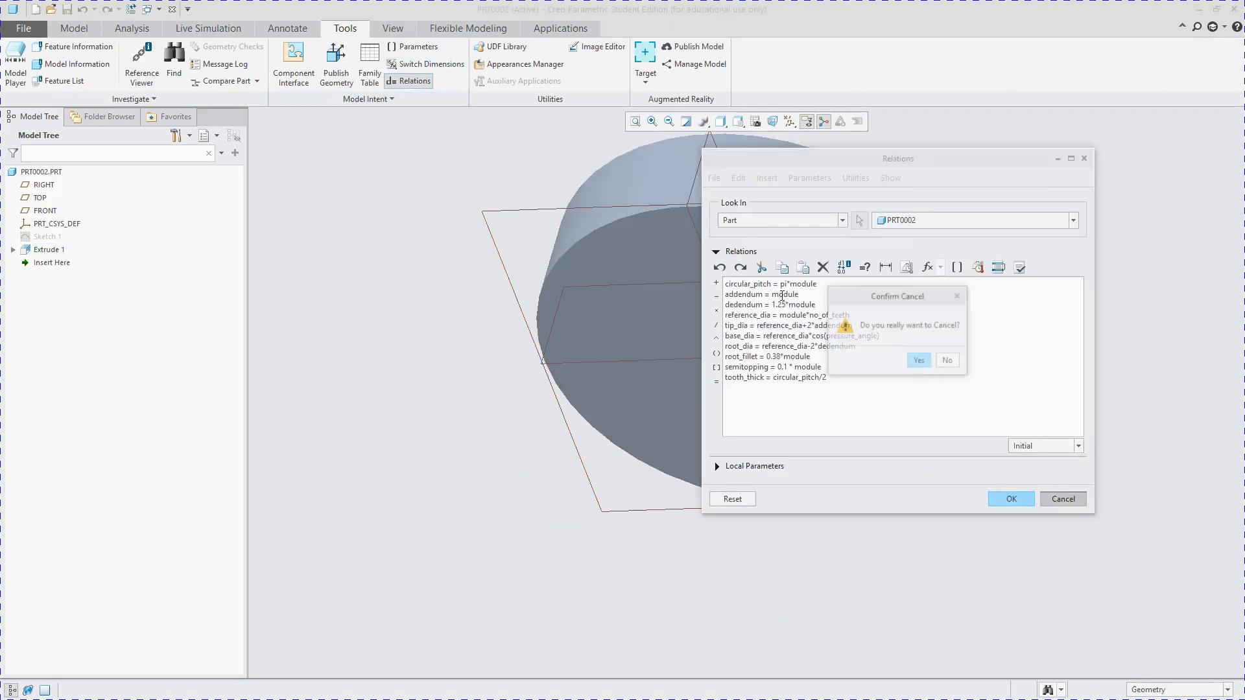
{"action": "left_click", "coordinate": [922, 361]}
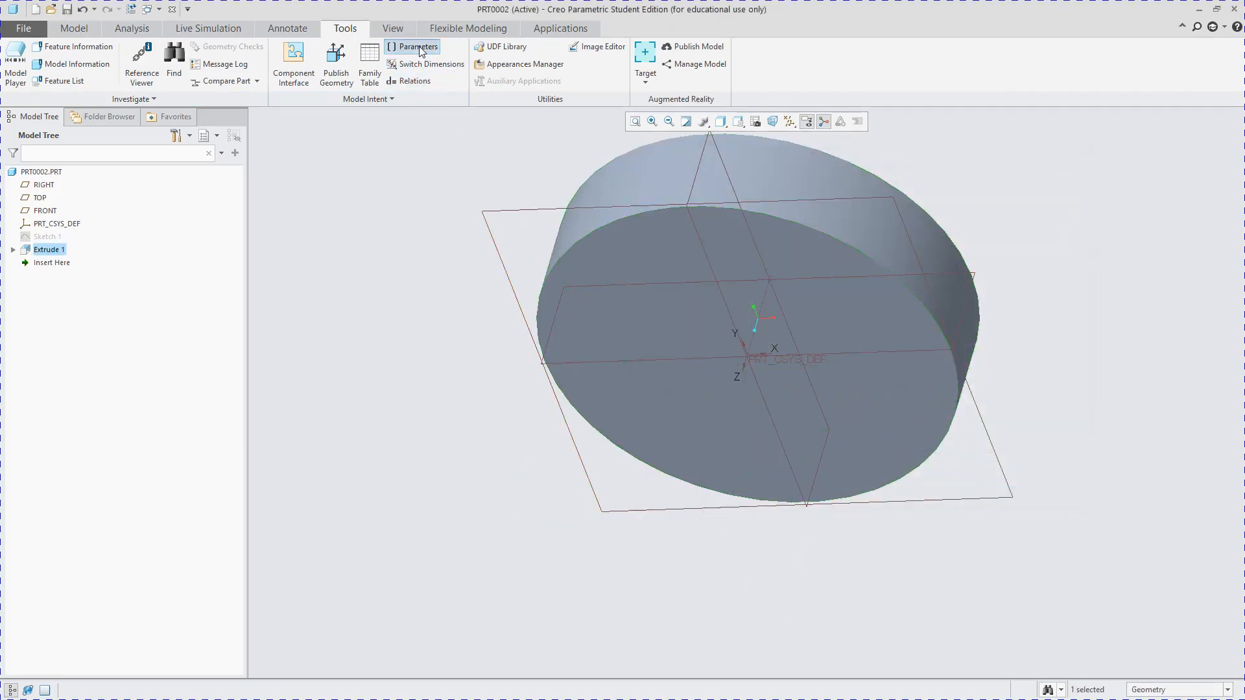
- Set the part's WIDTH parameter to 50 and apply the parameter change
{"action": "left_click", "coordinate": [418, 47]}
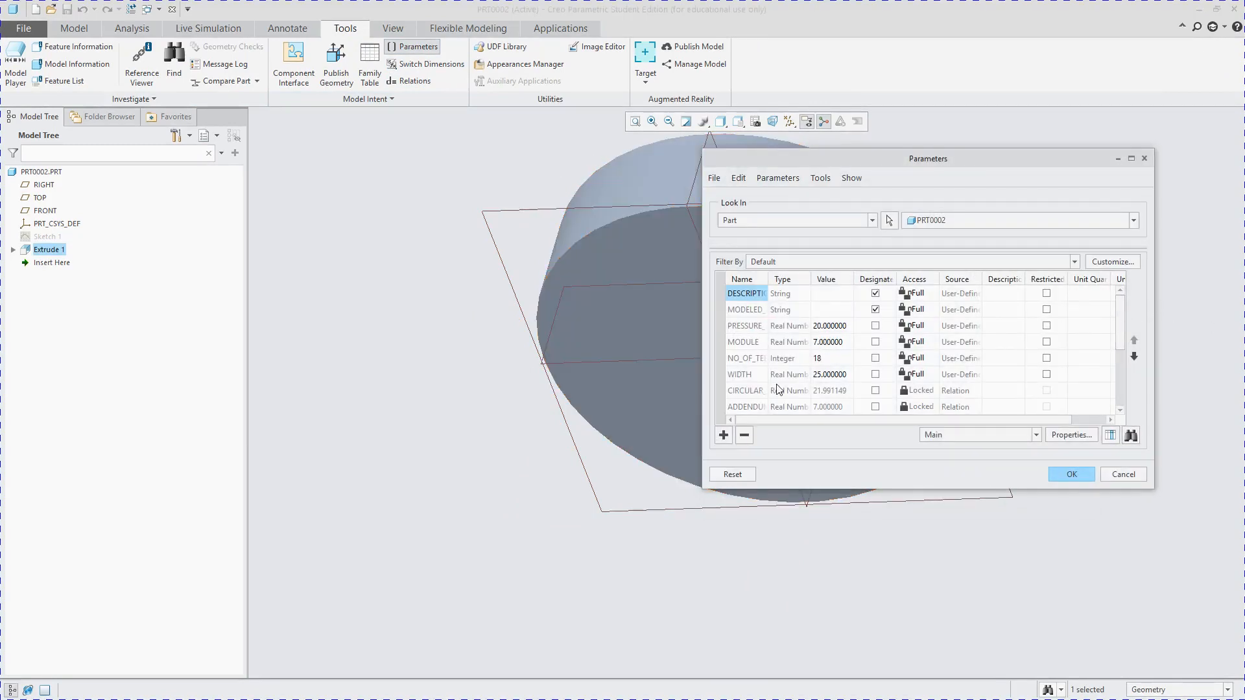
{"action": "scroll", "coordinate": [1089, 360], "scroll_direction": "down", "scroll_amount": 3}
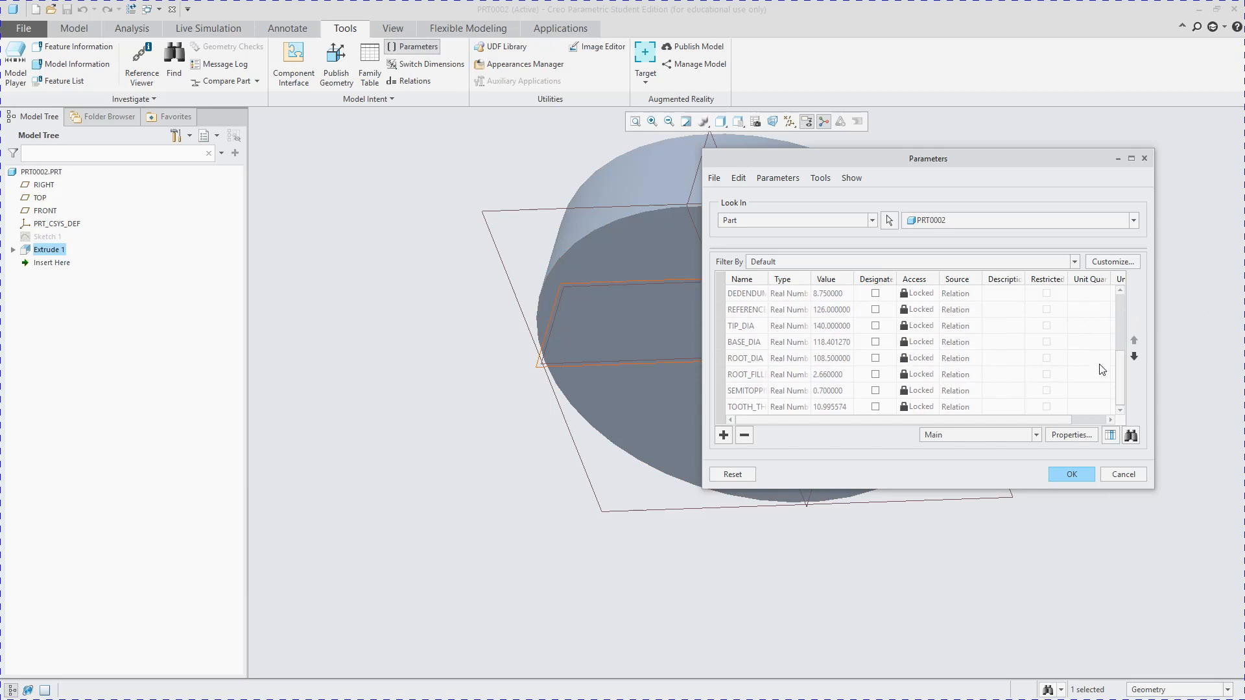
{"action": "scroll", "coordinate": [1103, 366], "scroll_direction": "up", "scroll_amount": 3}
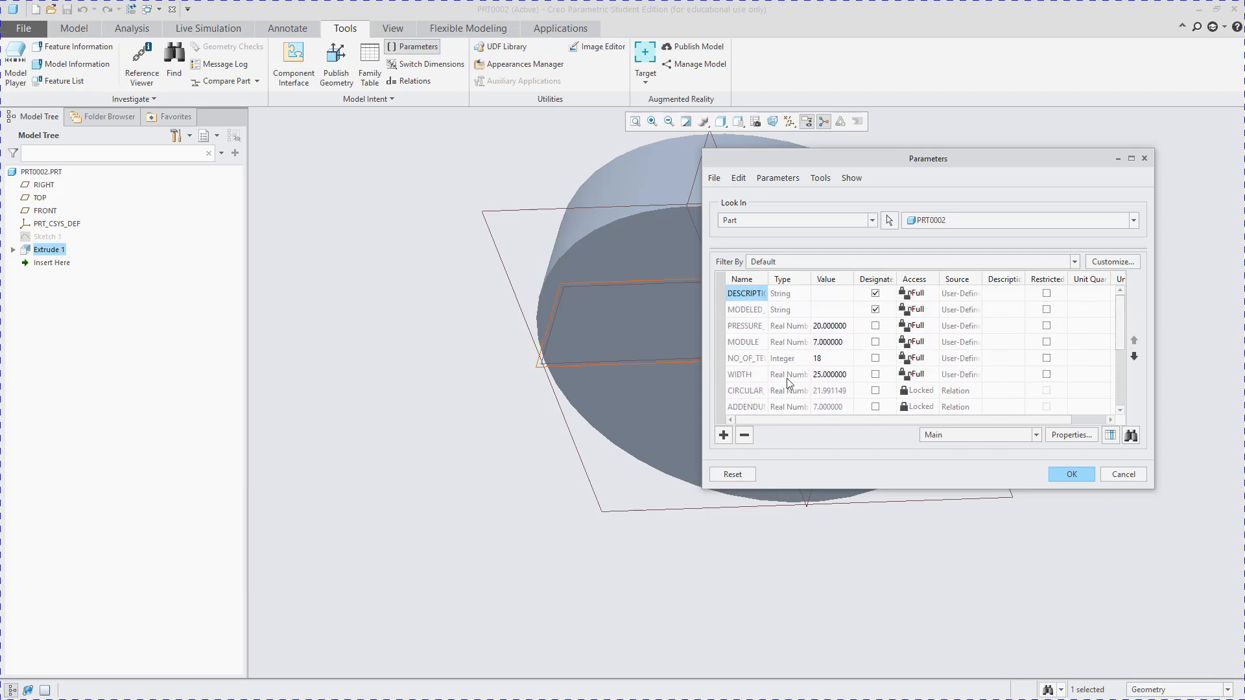
{"action": "left_click", "coordinate": [837, 375]}
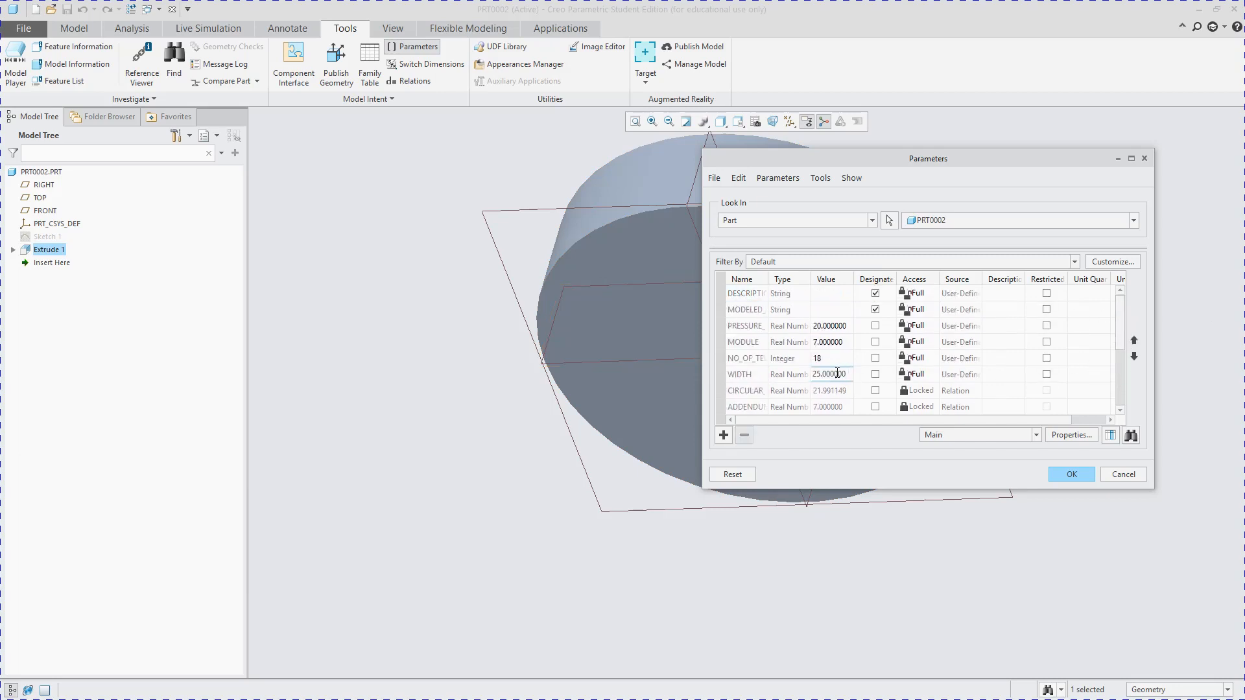
{"action": "double_click", "coordinate": [837, 374]}
{"action": "type", "text": "50"}
{"action": "key", "text": "Return"}
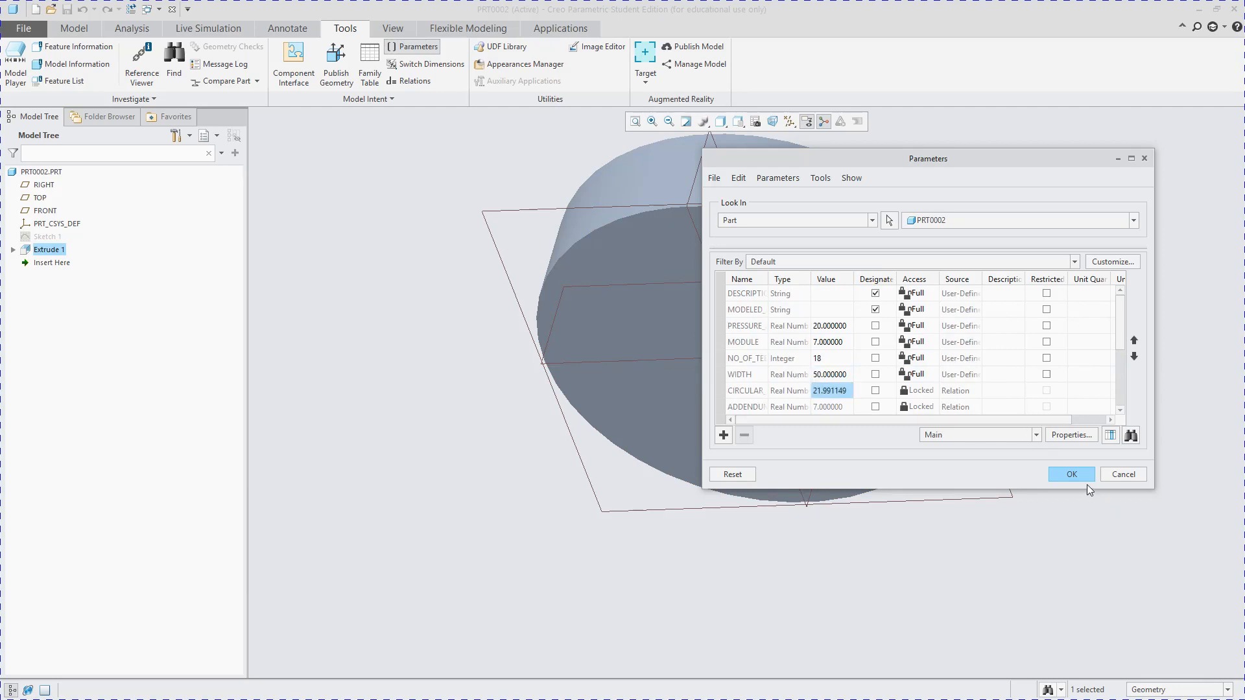
{"action": "left_click", "coordinate": [1071, 474]}
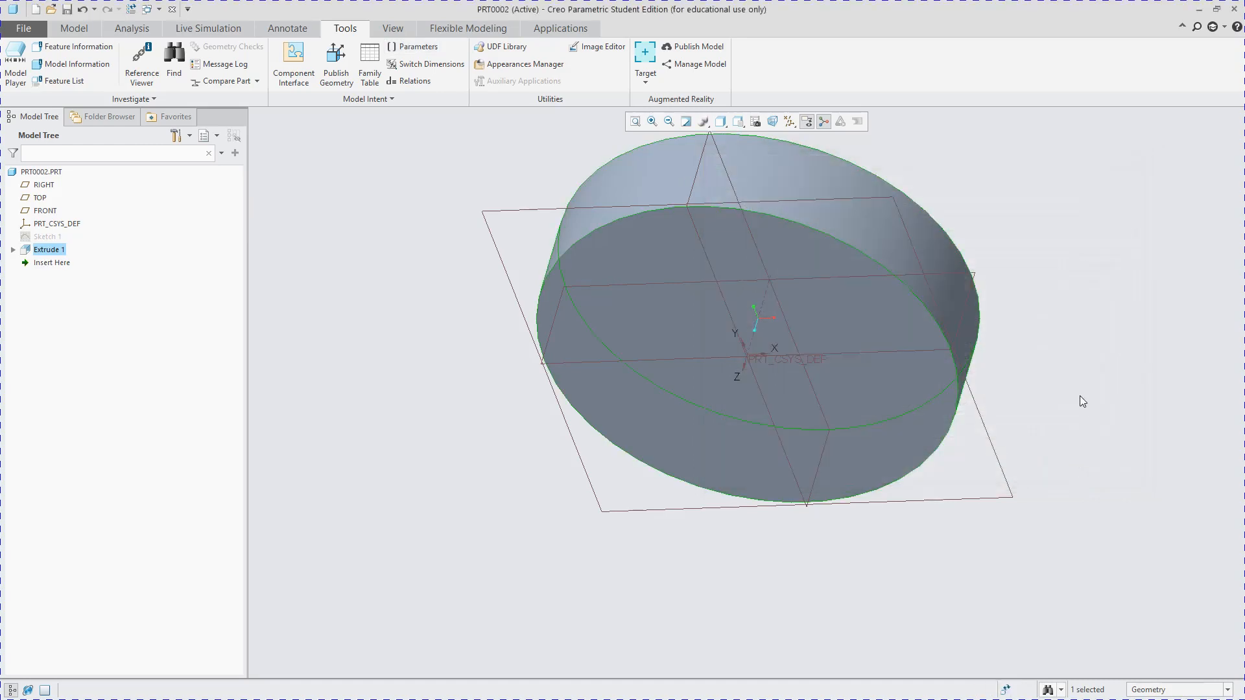
- Regenerate the part to apply the changed WIDTH parameter to the extruded gear blank
{"action": "scroll", "coordinate": [1067, 427], "scroll_direction": "up", "scroll_amount": 4}
{"action": "scroll", "coordinate": [1081, 370], "scroll_direction": "down", "scroll_amount": 3}
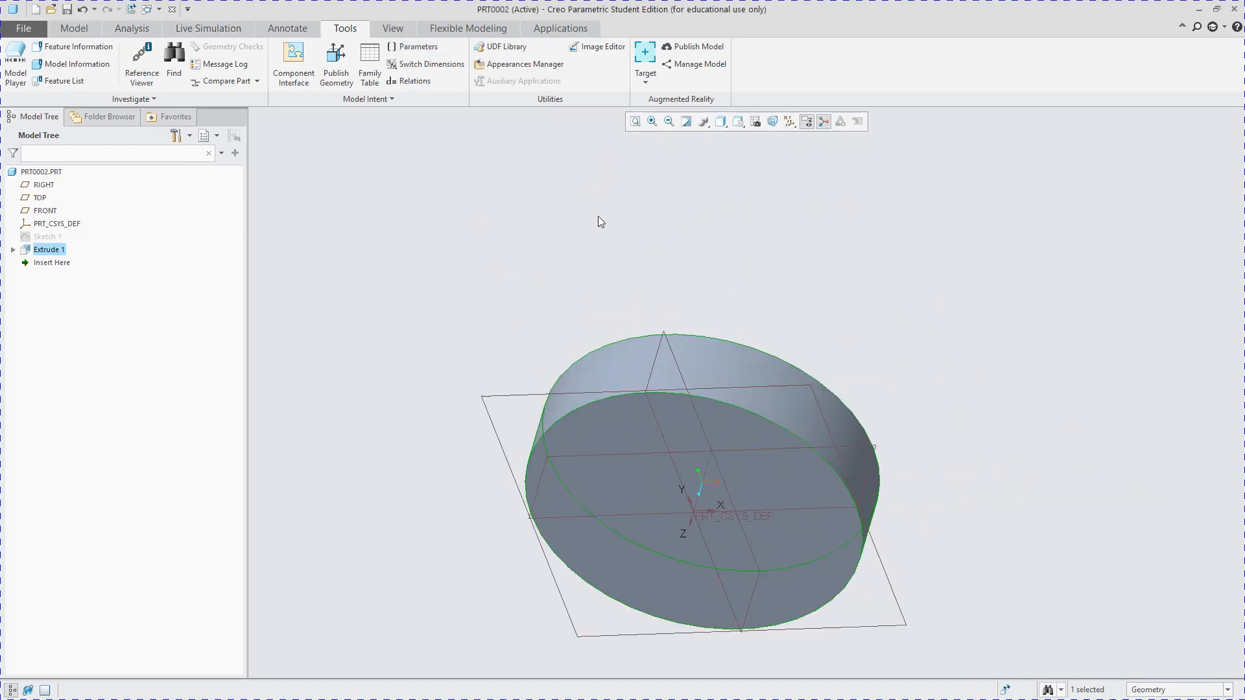
{"action": "left_click", "coordinate": [91, 29]}
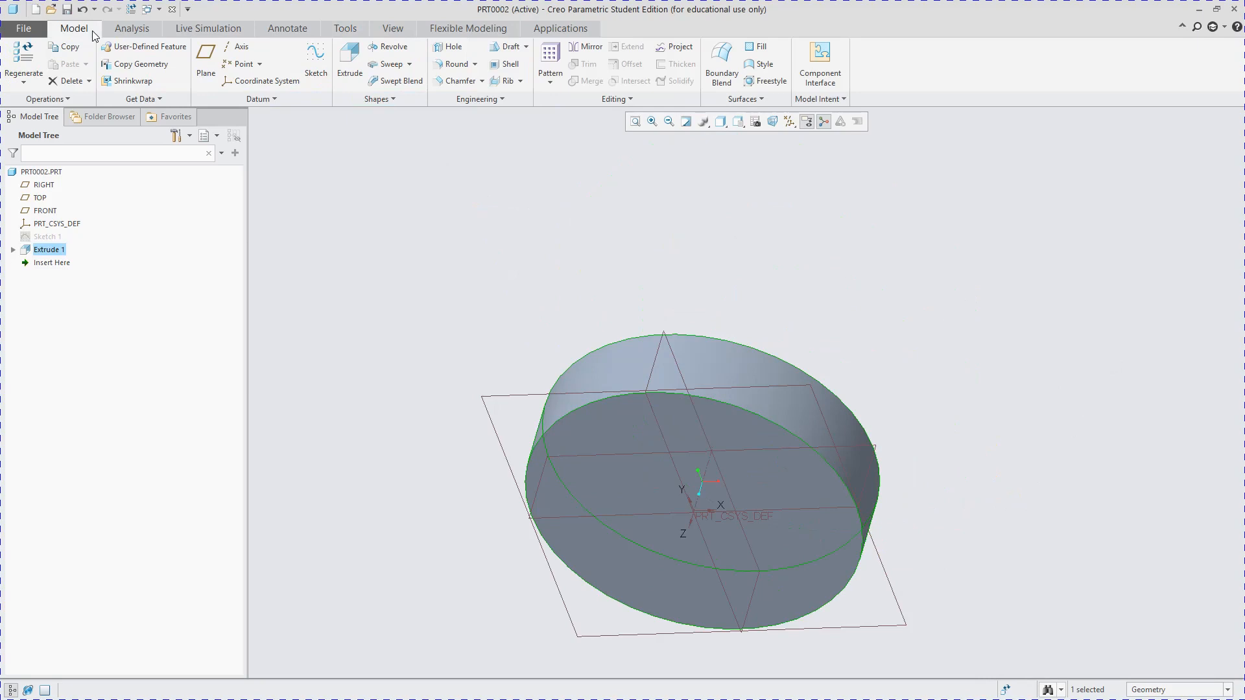
{"action": "left_click", "coordinate": [19, 55]}
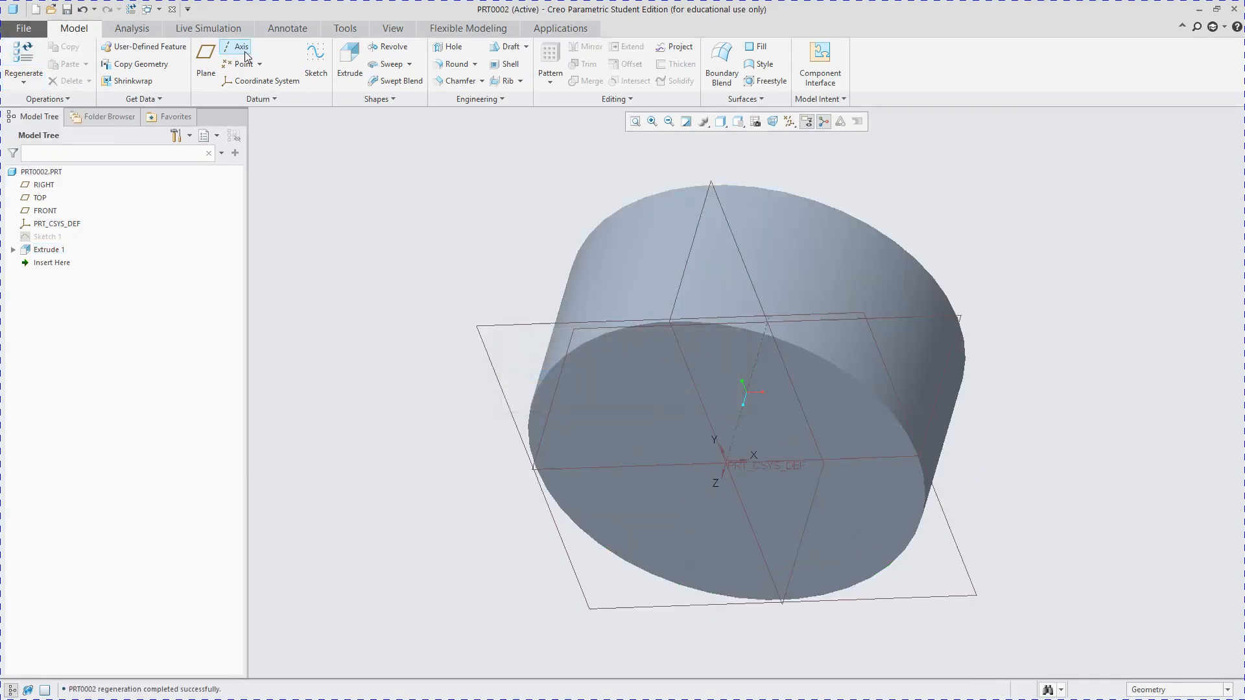
- Inspect the regenerated gear blank and check the depth in the definition of Extrude 1
{"action": "scroll", "coordinate": [538, 454], "scroll_direction": "down", "scroll_amount": 2}
{"action": "middle_click_drag", "start_coordinate": [747, 389], "coordinate": [776, 455]}
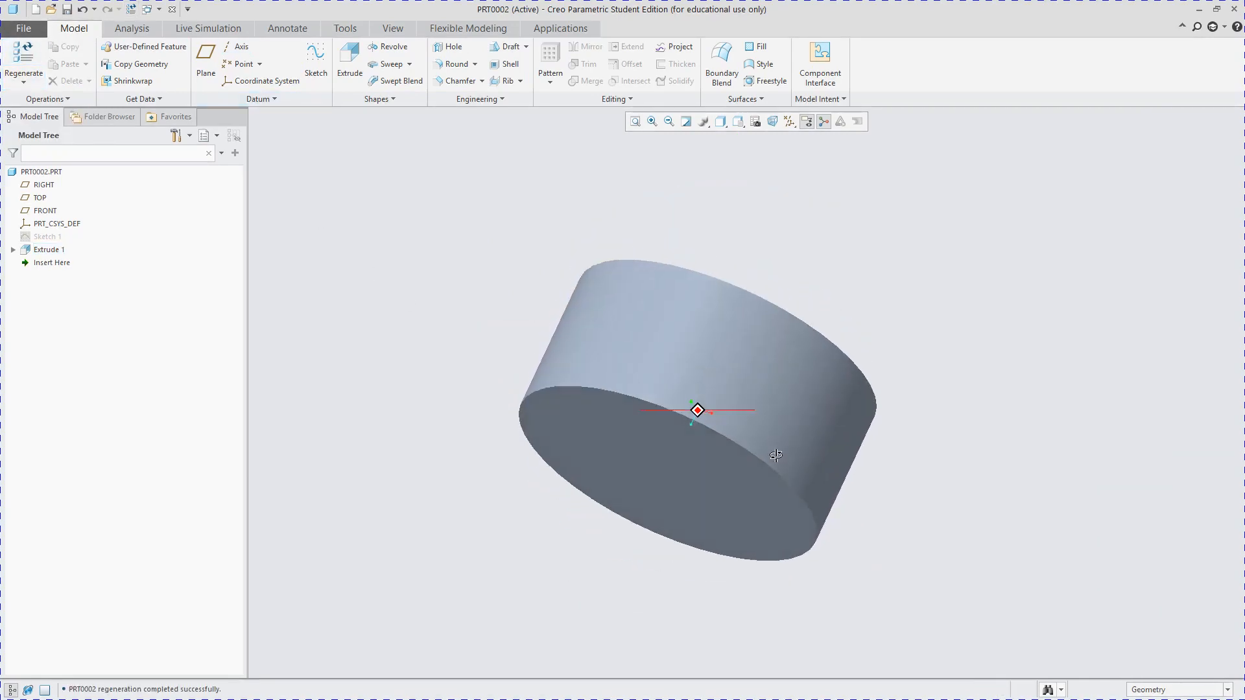
{"action": "right_click", "coordinate": [47, 250]}
{"action": "left_click", "coordinate": [72, 196]}
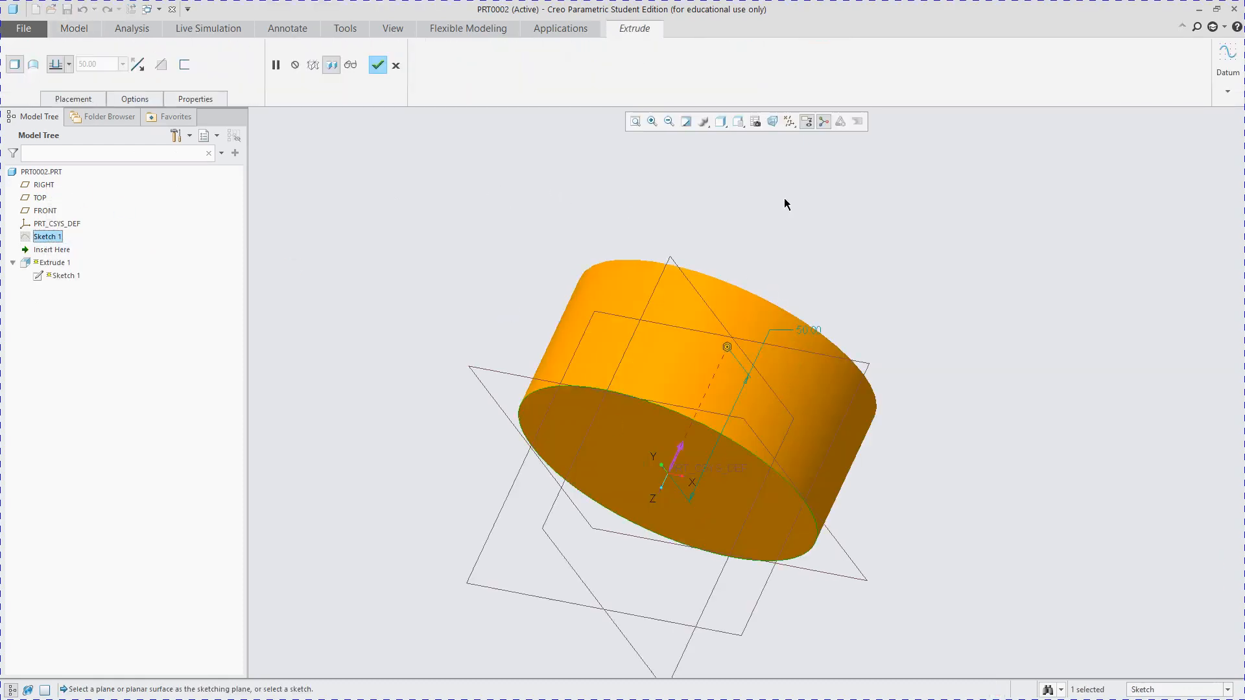
{"action": "left_click", "coordinate": [378, 65]}
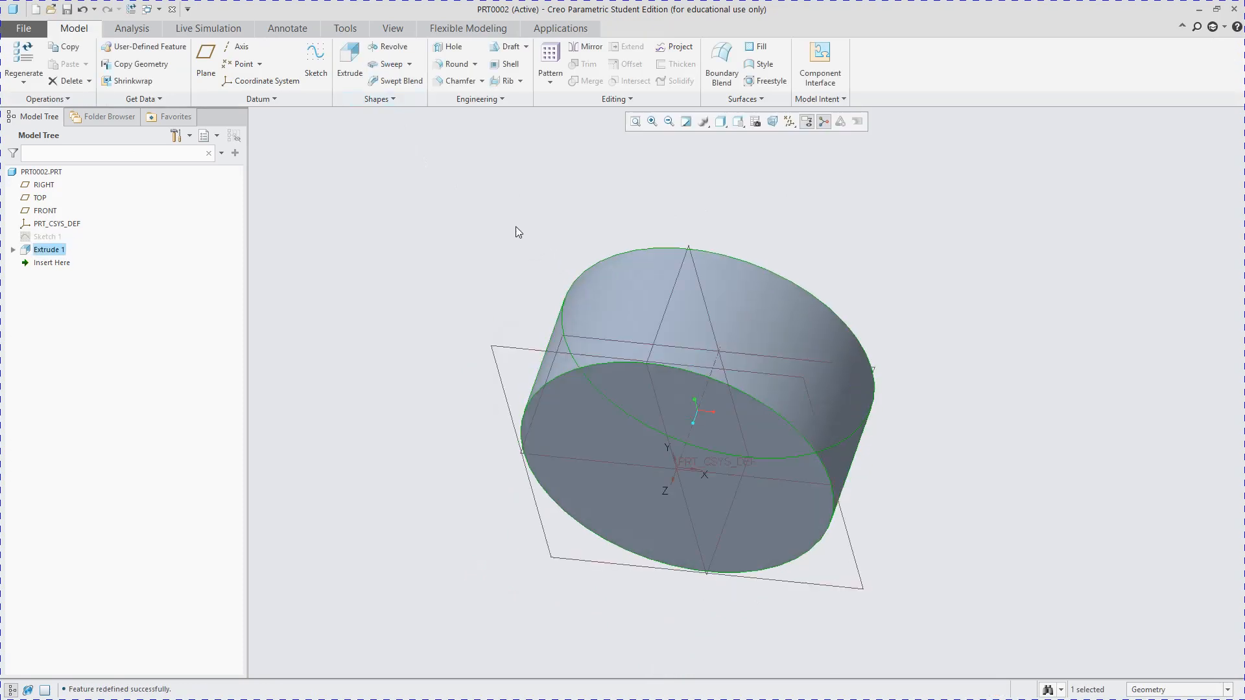
- Start a new sketch on the flat circular end face of the gear blank at the part's coordinate system
{"action": "middle_click_drag", "start_coordinate": [398, 211], "coordinate": [420, 199]}
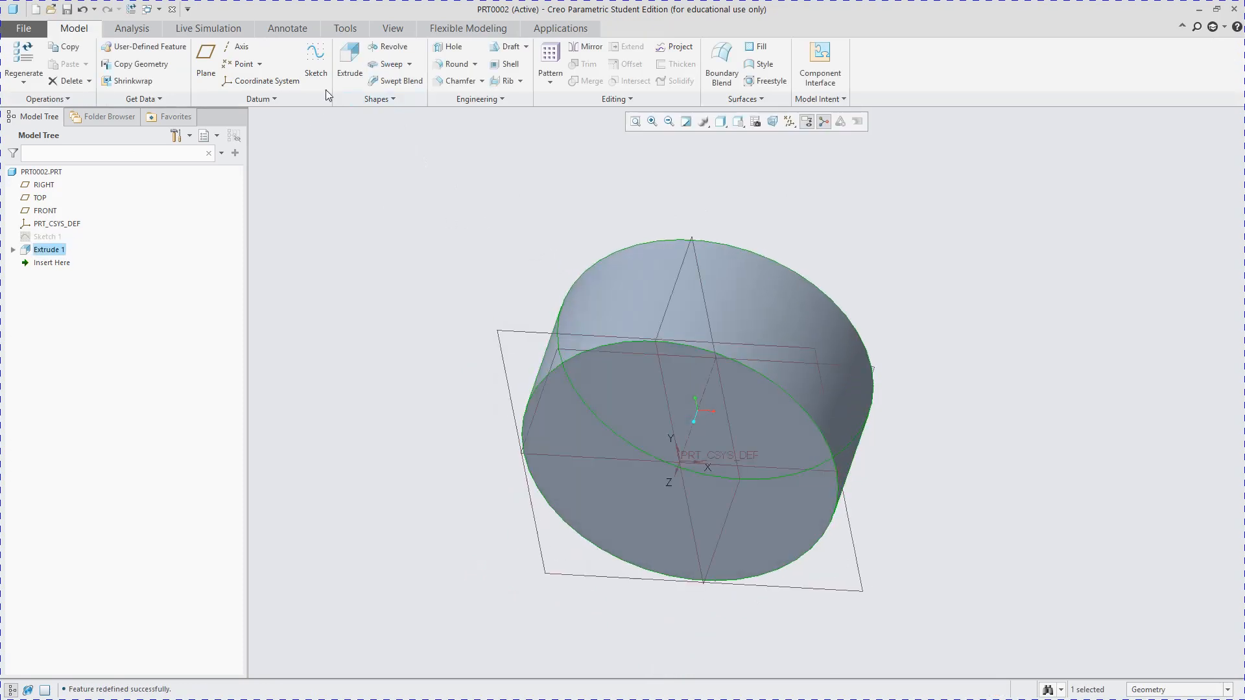
{"action": "middle_click_drag", "start_coordinate": [624, 406], "coordinate": [581, 412]}
{"action": "left_click", "coordinate": [544, 398]}
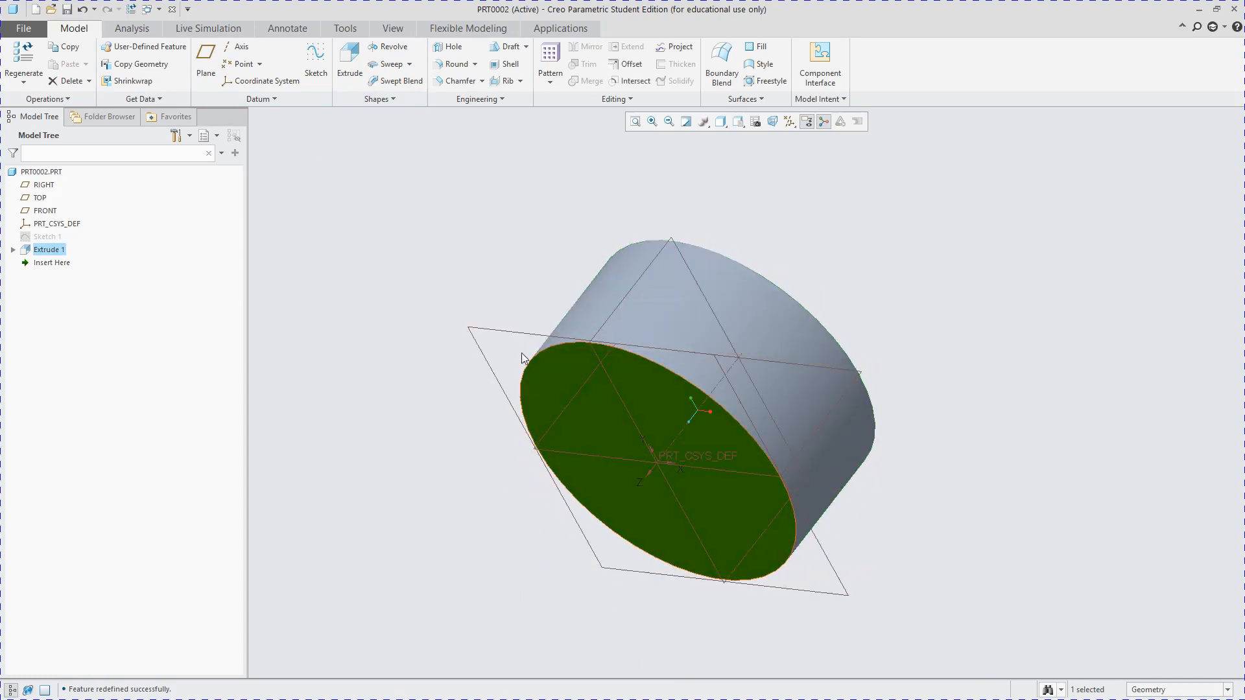
{"action": "middle_click_drag", "start_coordinate": [478, 408], "coordinate": [435, 393]}
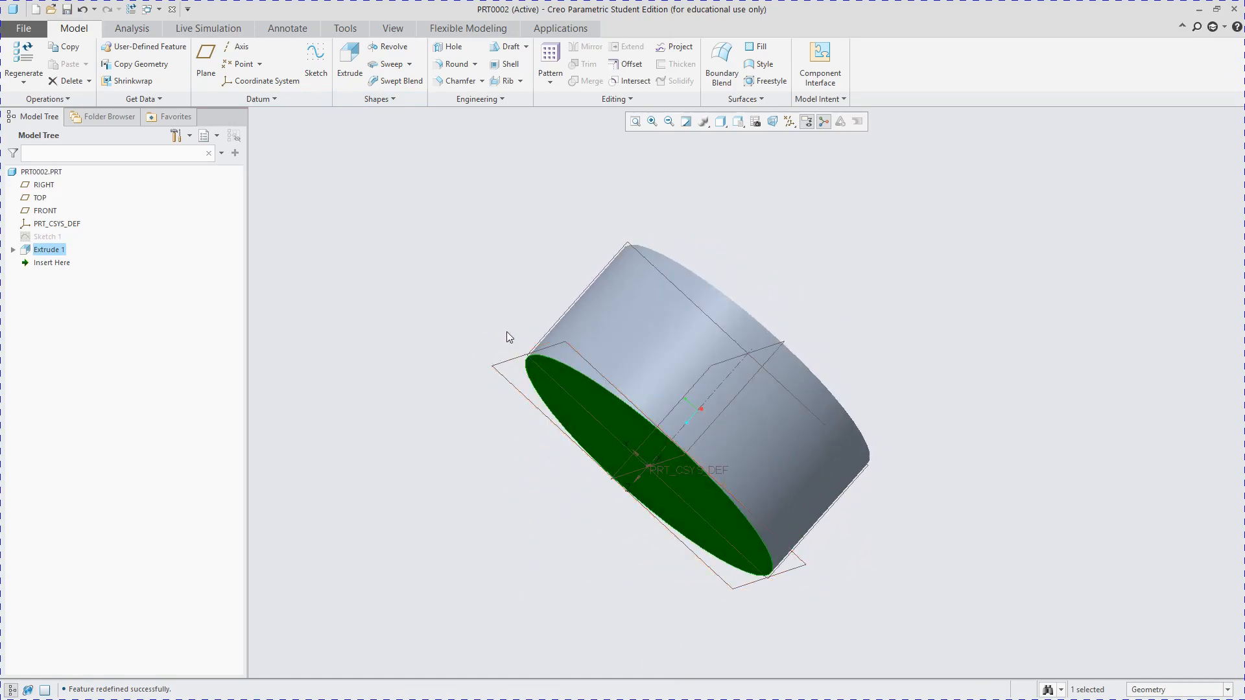
{"action": "middle_click_drag", "start_coordinate": [505, 333], "coordinate": [486, 278]}
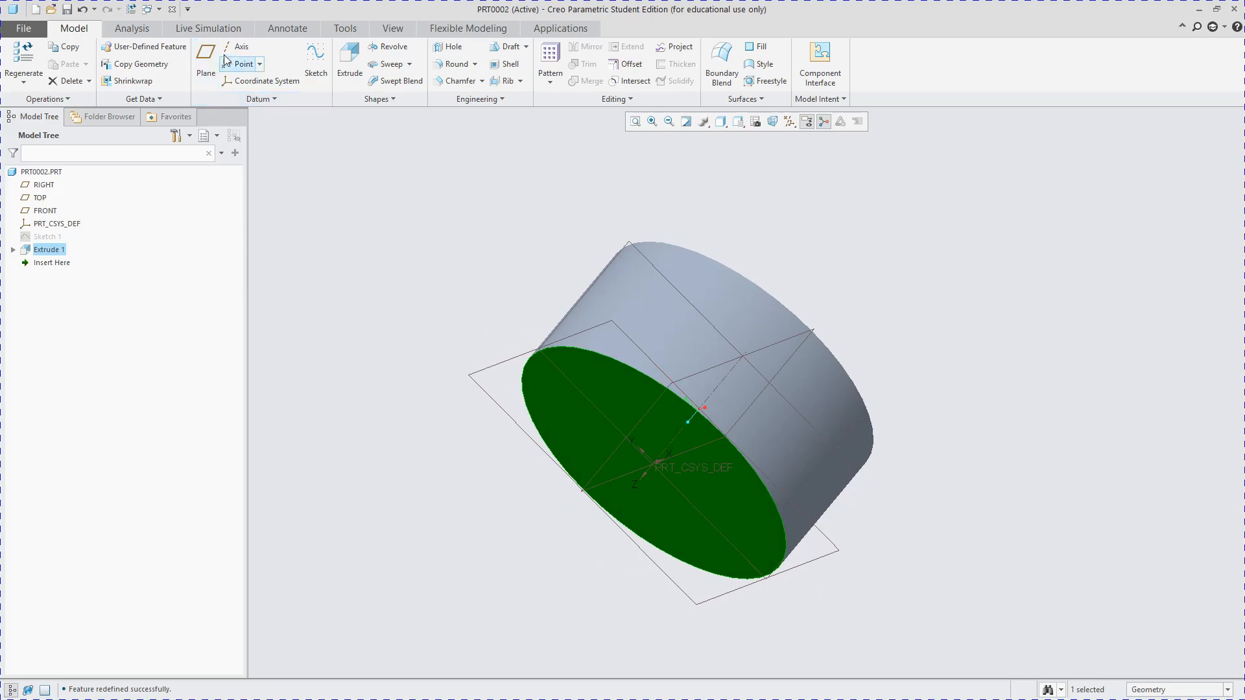
{"action": "left_click", "coordinate": [316, 61]}
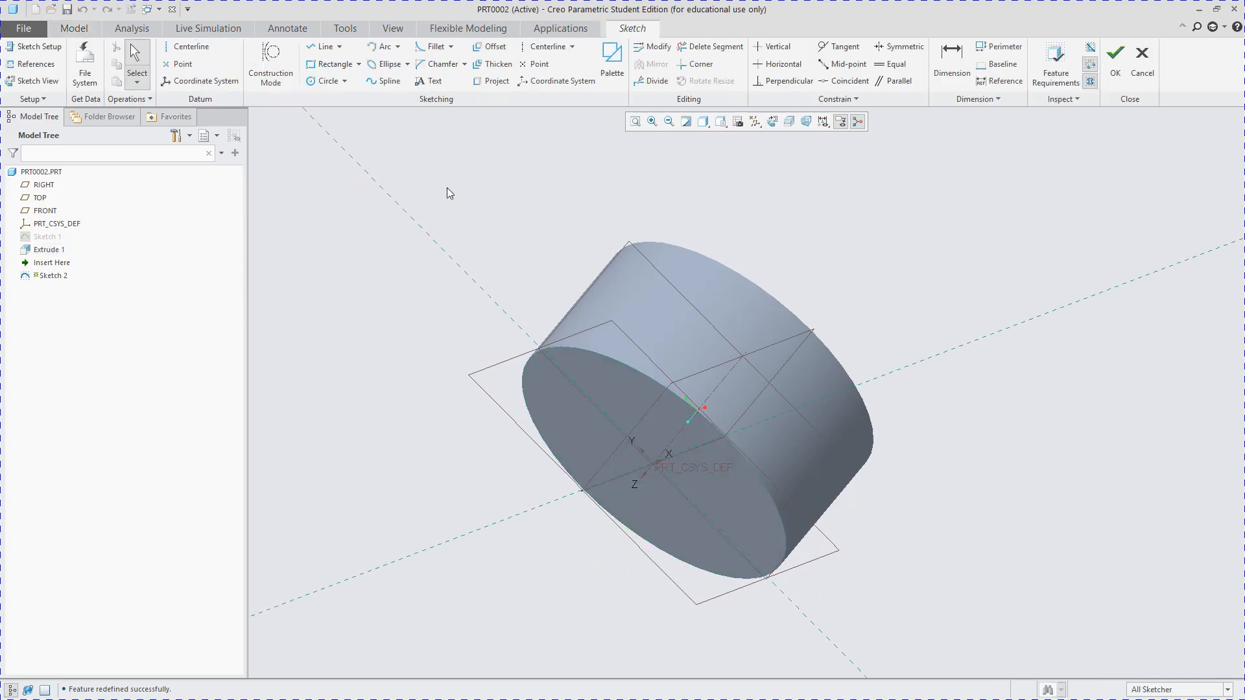
- Sketch three concentric circles centred on the coordinate system origin, about 144, 174 and 232 in diameter
{"action": "left_click", "coordinate": [341, 81]}
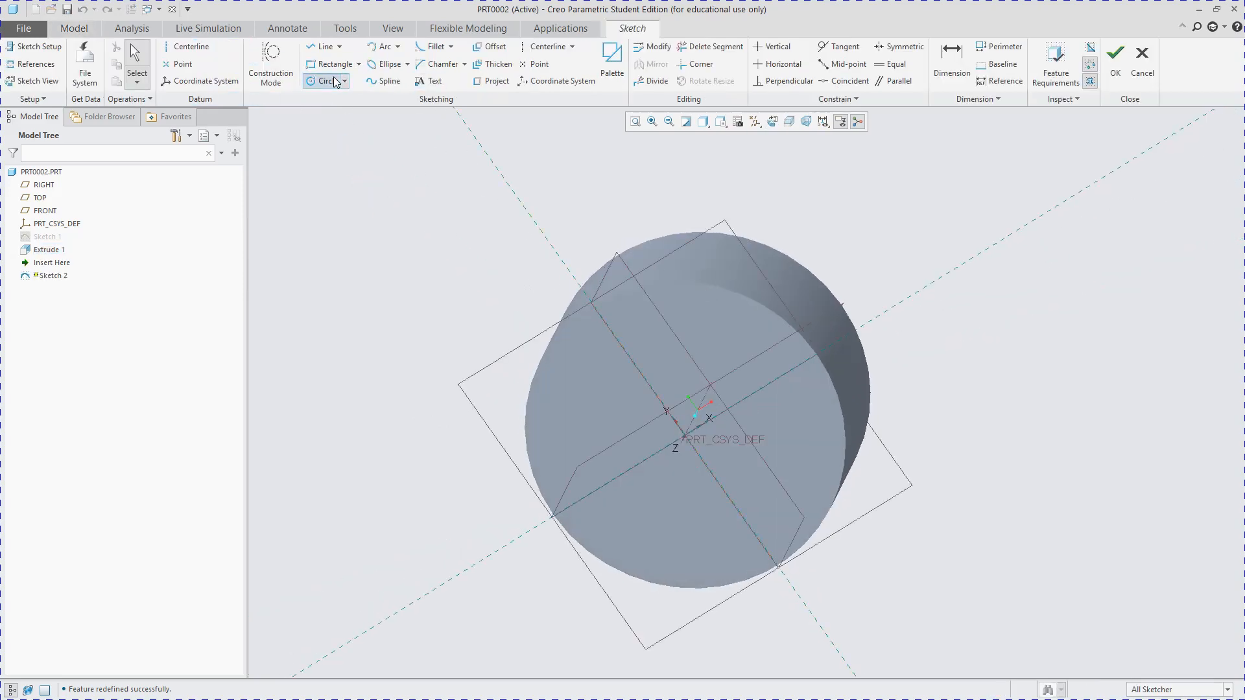
{"action": "left_click", "coordinate": [685, 431]}
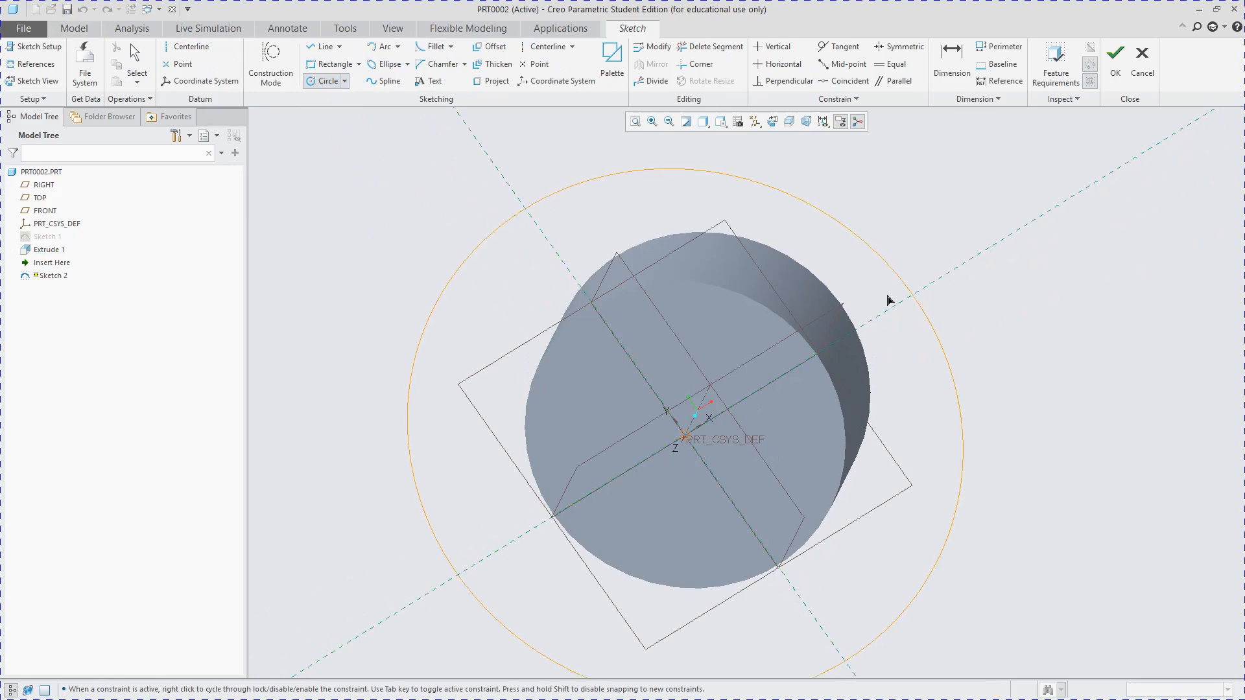
{"action": "left_click", "coordinate": [830, 294]}
{"action": "left_click", "coordinate": [685, 435]}
{"action": "left_click", "coordinate": [827, 239]}
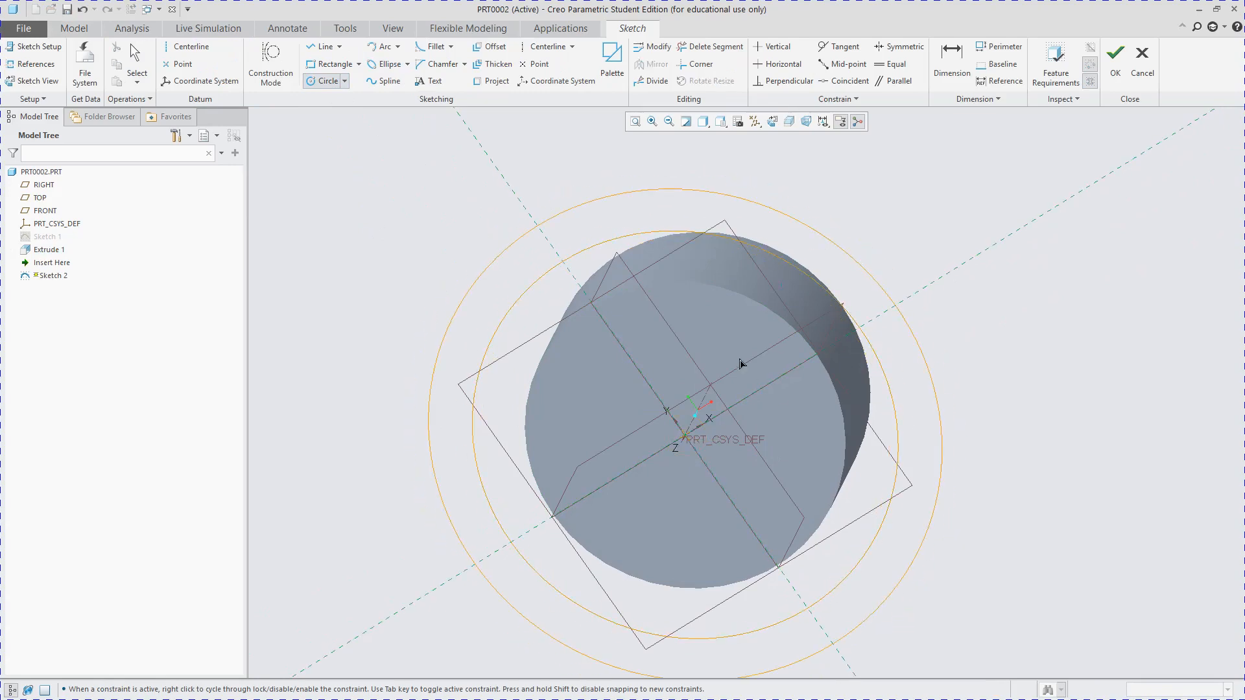
{"action": "left_click", "coordinate": [685, 434]}
{"action": "left_click", "coordinate": [887, 184]}
{"action": "middle_click", "coordinate": [836, 263]}
{"action": "scroll", "coordinate": [833, 260], "scroll_direction": "up", "scroll_amount": 2}
{"action": "scroll", "coordinate": [573, 368], "scroll_direction": "down", "scroll_amount": 1}
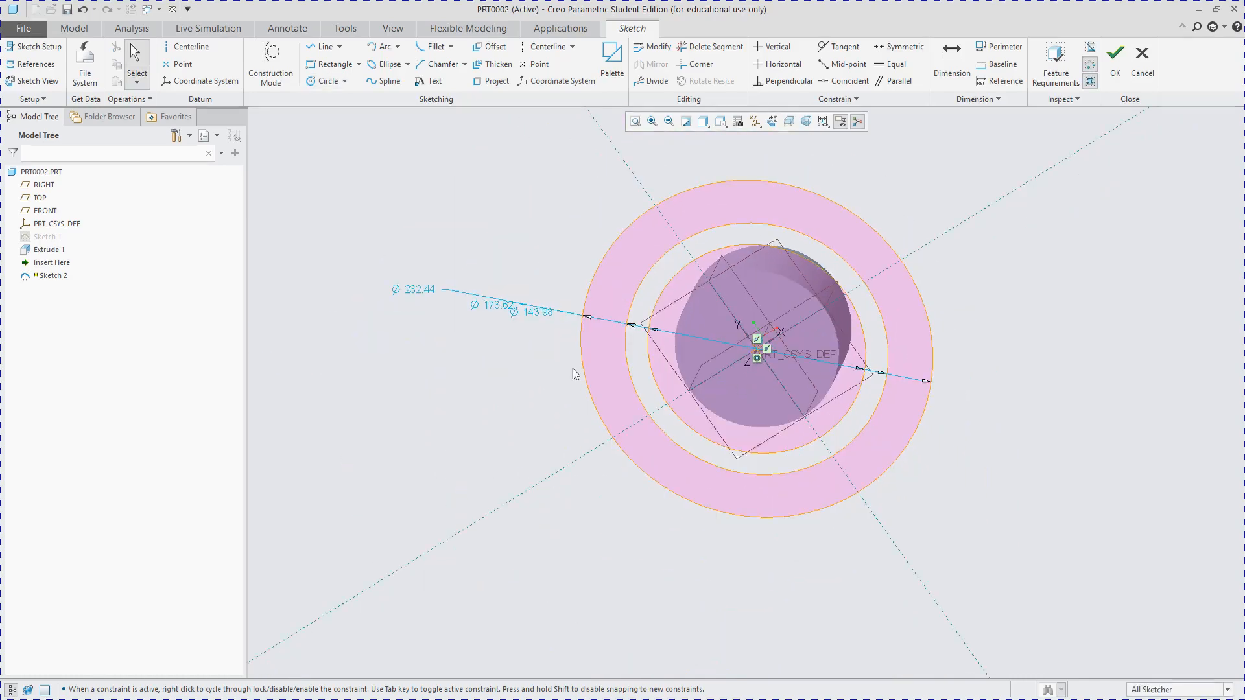
- Set the innermost circle's diameter to base_dia and accept it as a relation
{"action": "scroll", "coordinate": [526, 304], "scroll_direction": "up", "scroll_amount": 1}
{"action": "double_click", "coordinate": [560, 310]}
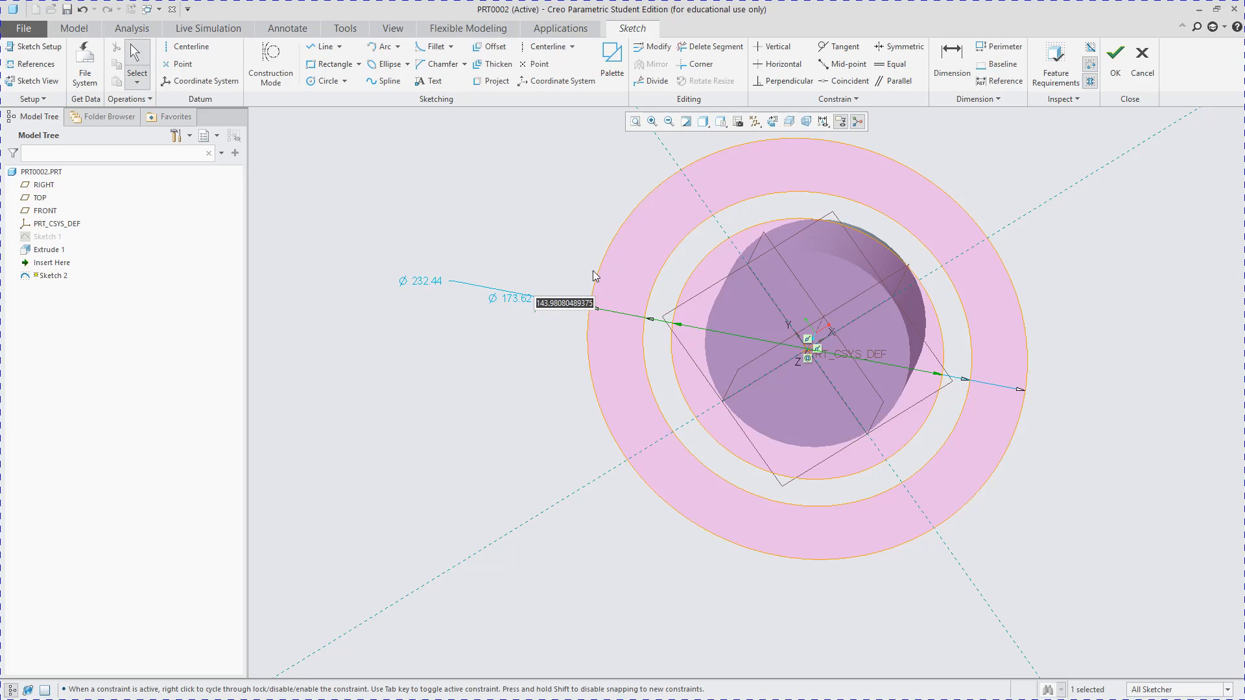
{"action": "type", "text": "base_dia"}
{"action": "key", "text": "Return"}
{"action": "key", "text": "Return"}
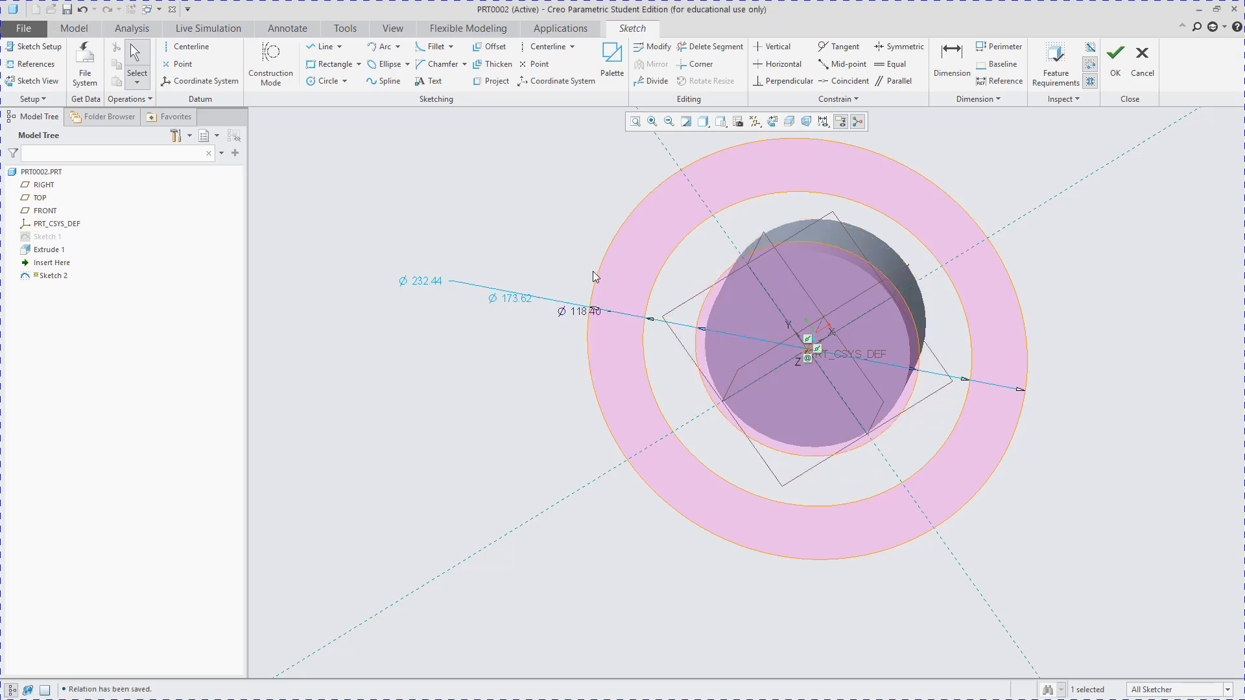
- Set the middle circle's diameter to reference_dia and accept it as a relation
{"action": "double_click", "coordinate": [523, 301]}
{"action": "key", "text": "Return"}
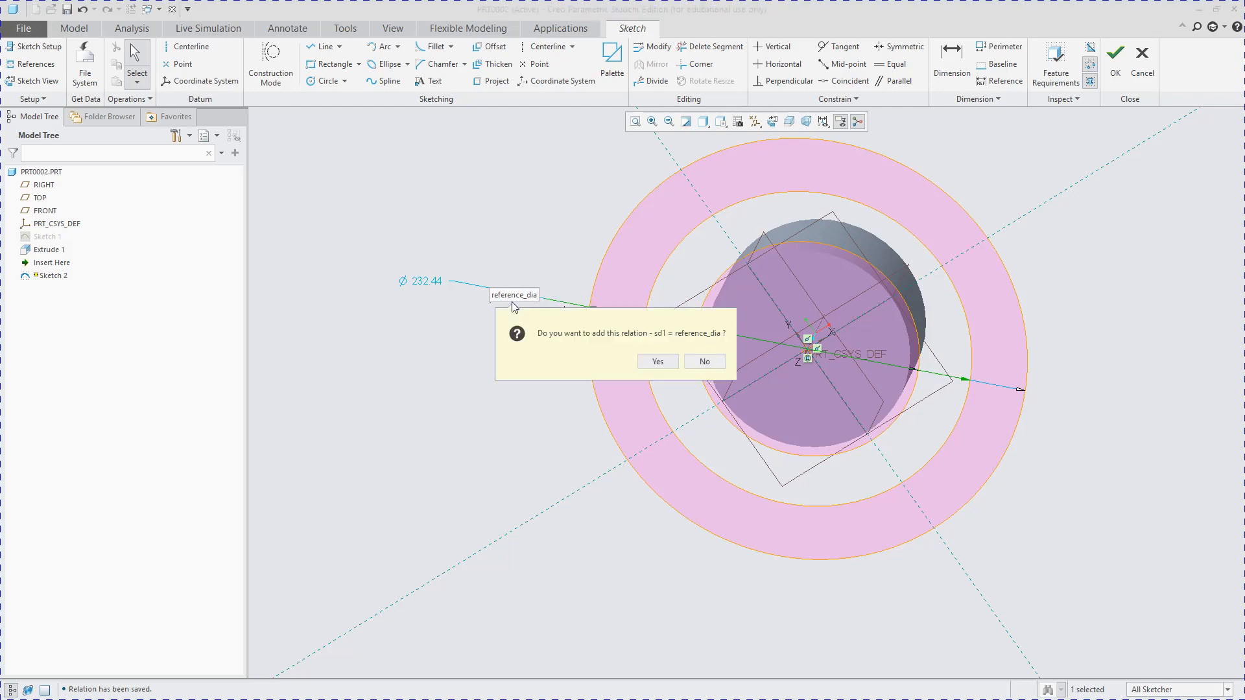
{"action": "key", "text": "Return"}
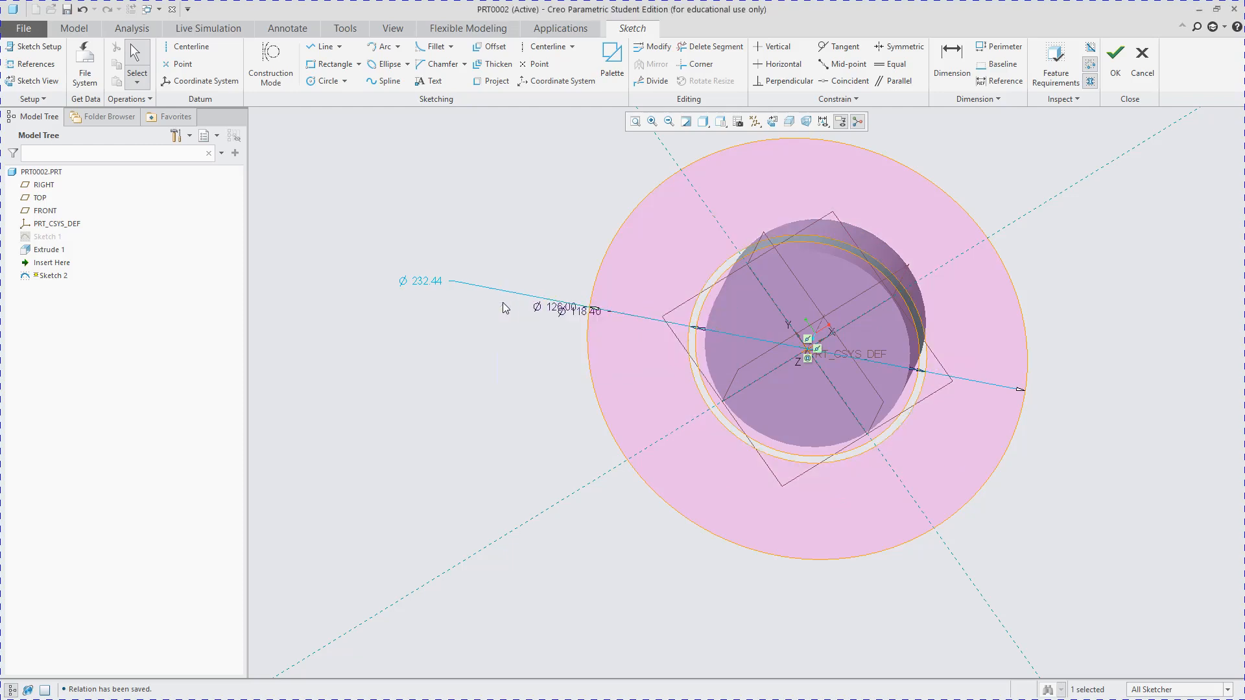
- Set the outermost circle's diameter to tip_dia and accept it as a relation
{"action": "double_click", "coordinate": [421, 284]}
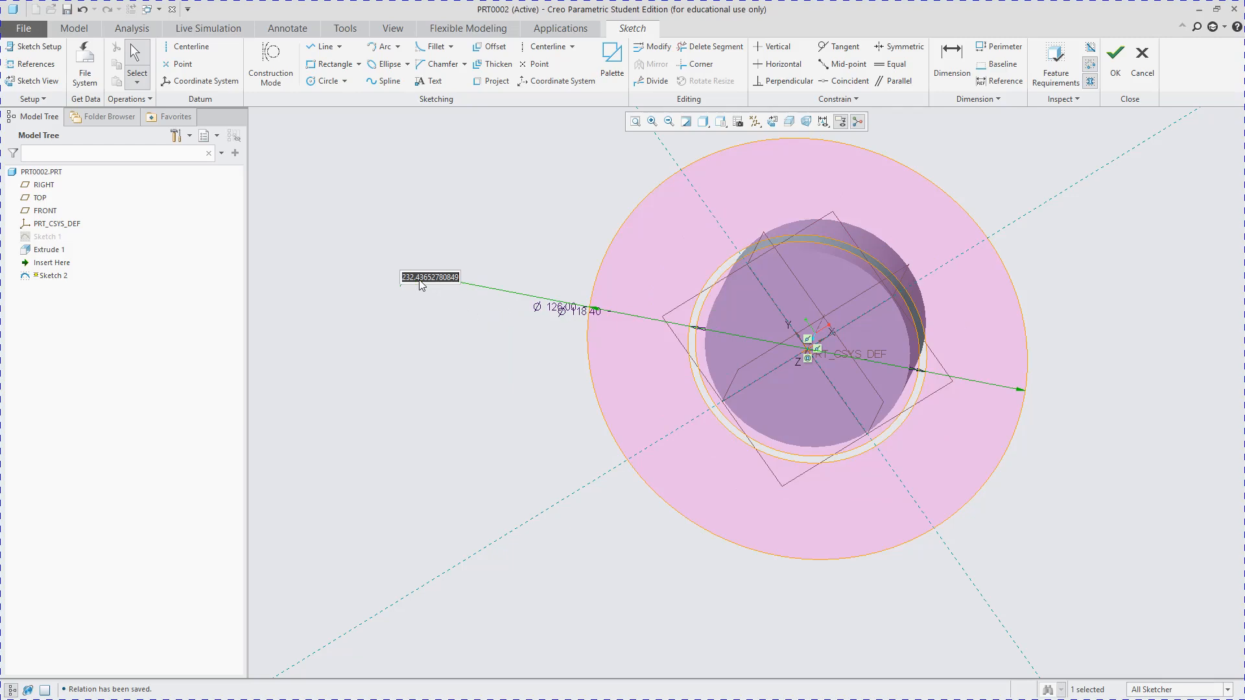
{"action": "type", "text": "tip_diameter"}
{"action": "key", "text": "Return"}
{"action": "type", "text": "tip"}
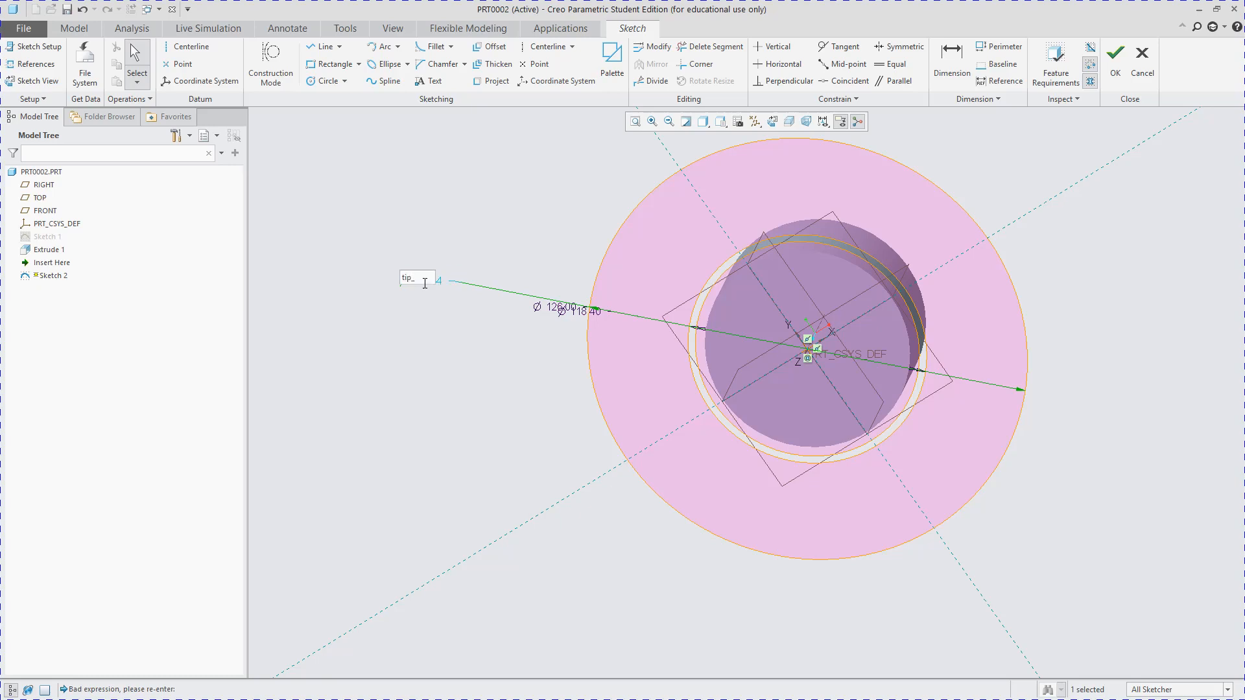
{"action": "type", "text": "_da"}
{"action": "key", "text": "Return"}
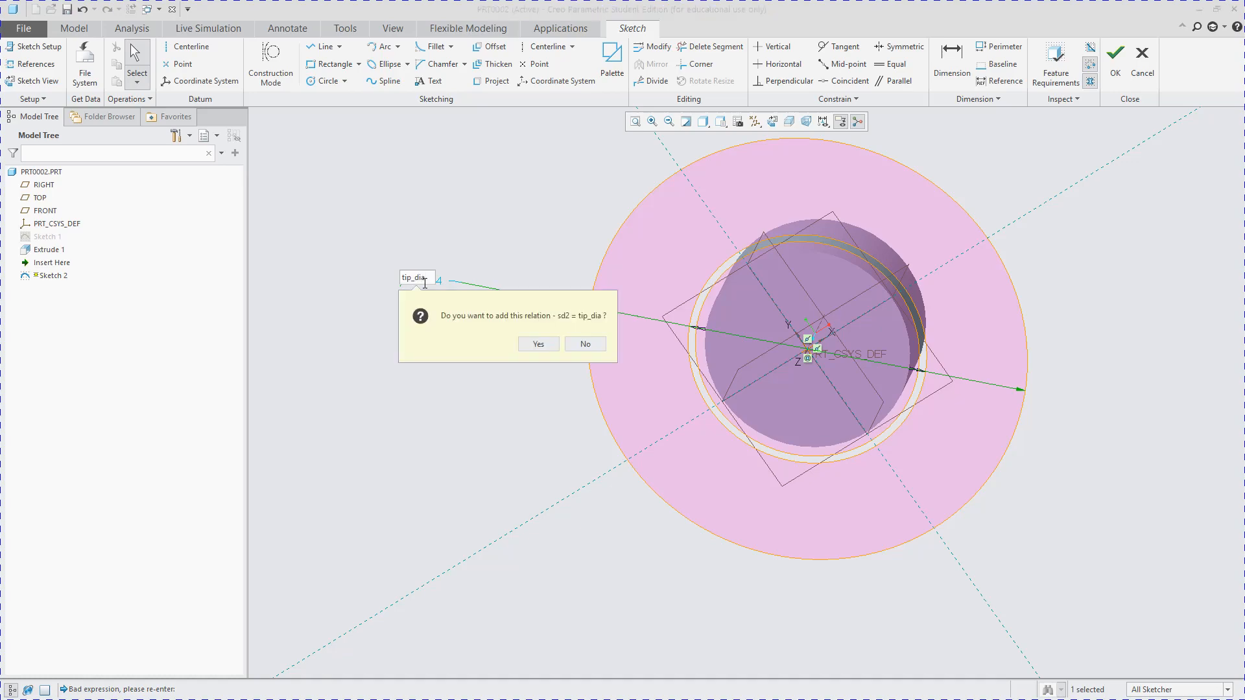
{"action": "key", "text": "Return"}
- Finish the sketch containing the base, reference and tip circles
{"action": "scroll", "coordinate": [804, 354], "scroll_direction": "up", "scroll_amount": 2}
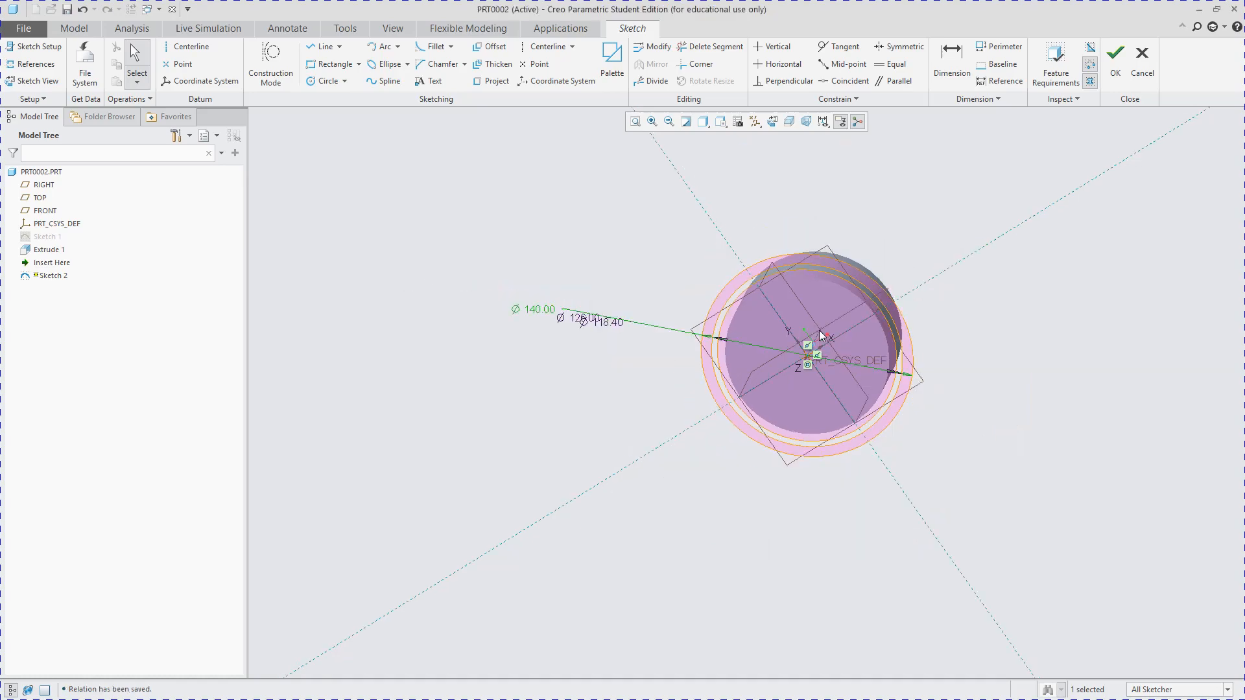
{"action": "scroll", "coordinate": [820, 372], "scroll_direction": "down", "scroll_amount": 4}
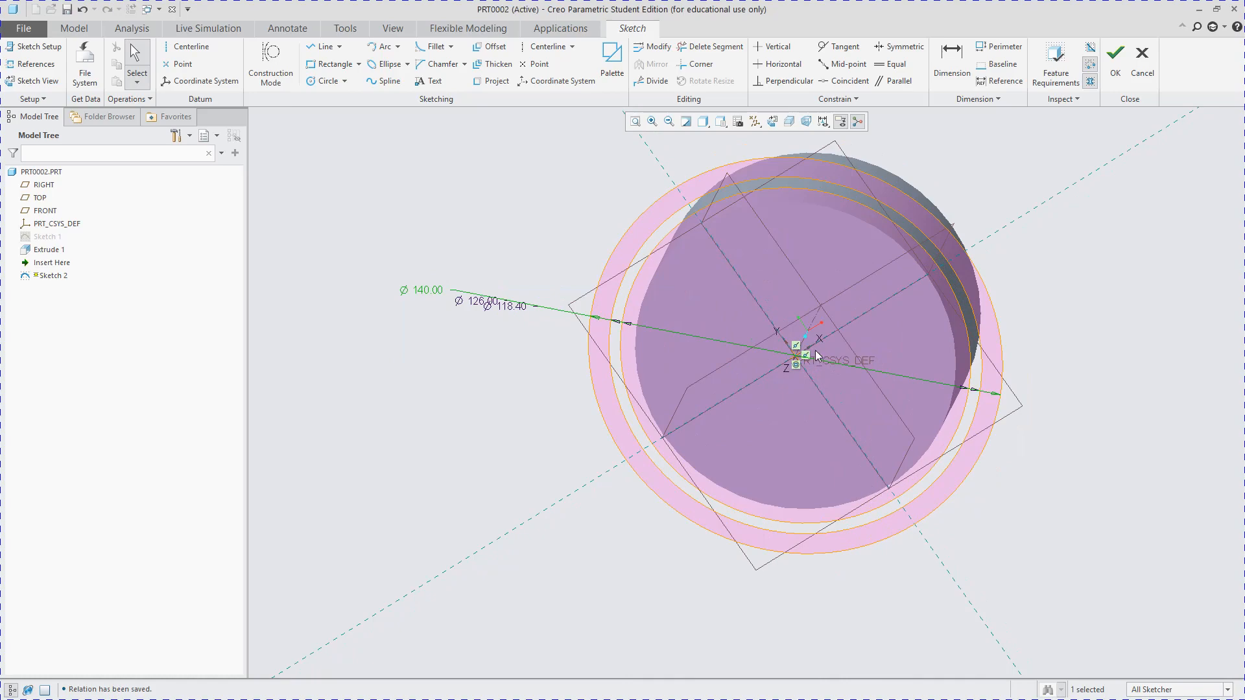
{"action": "mouse_move", "coordinate": [864, 297]}
{"action": "middle_mouse_down"}
{"action": "mouse_move", "coordinate": [825, 322]}
{"action": "mouse_move", "coordinate": [834, 295]}
{"action": "mouse_move", "coordinate": [826, 344]}
{"action": "mouse_move", "coordinate": [792, 359]}
{"action": "mouse_move", "coordinate": [771, 366]}
{"action": "mouse_move", "coordinate": [756, 343]}
{"action": "middle_mouse_up"}
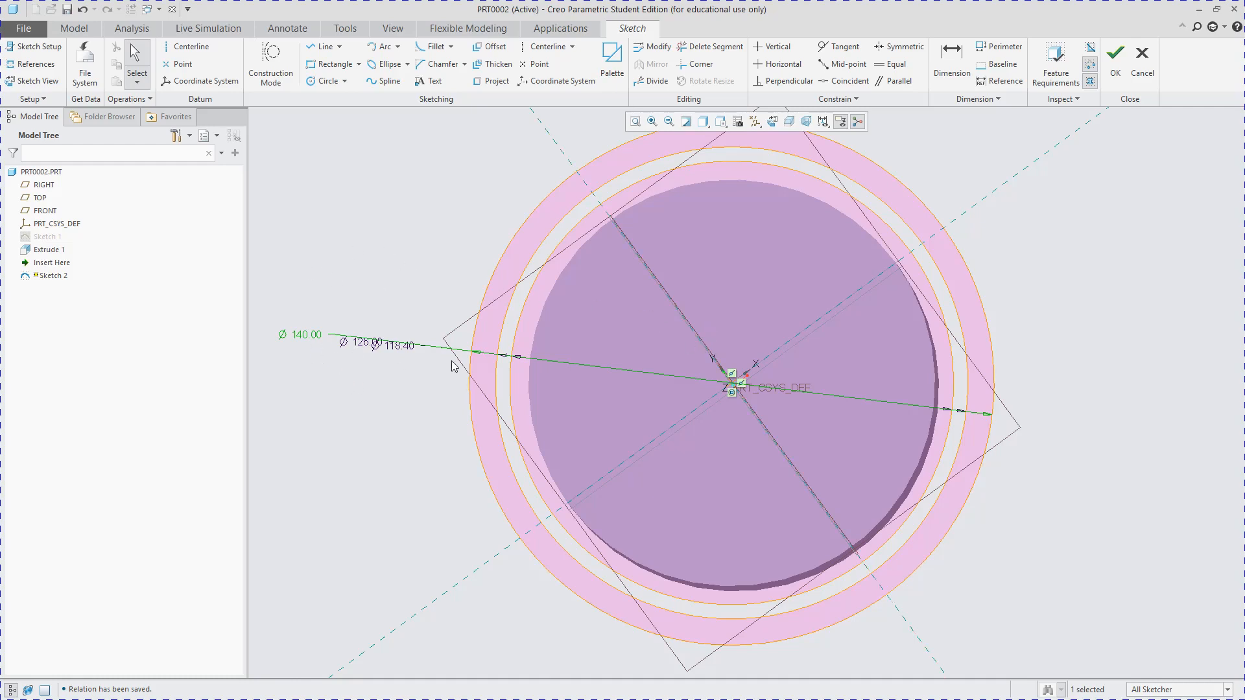
{"action": "left_click", "coordinate": [1115, 72]}
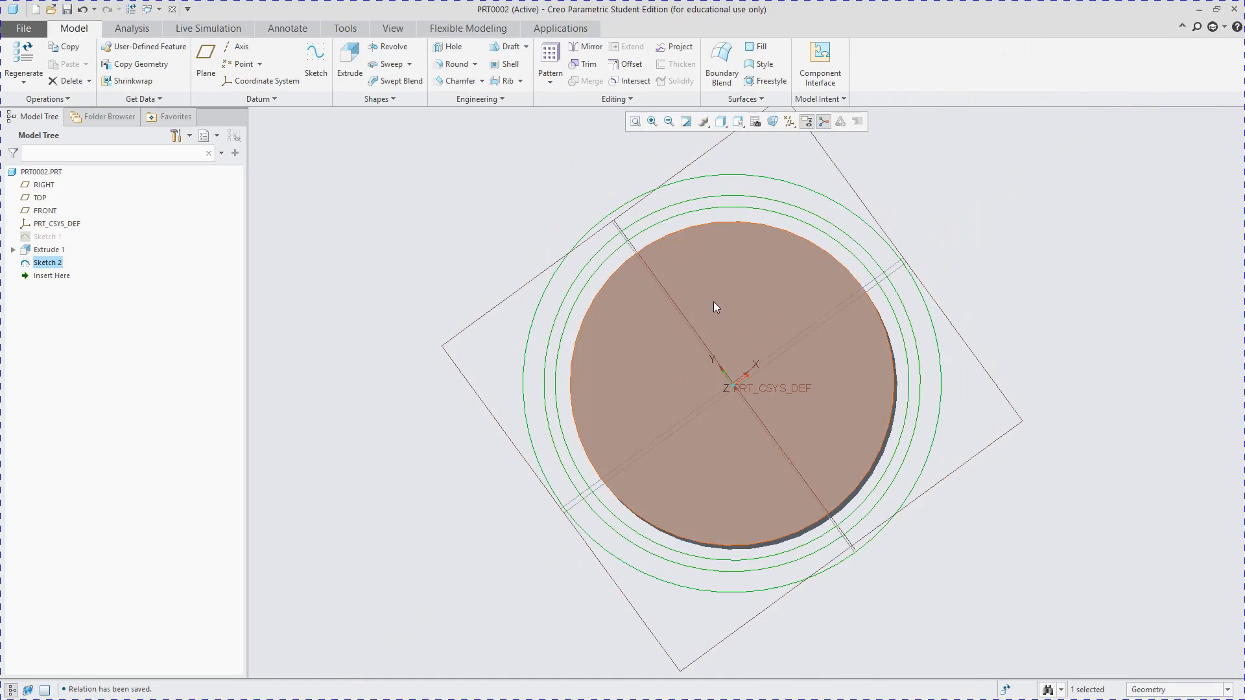
- Start a datum curve from equation using Cartesian coordinates and open its equation for editing, dismissing the equation help
{"action": "mouse_move", "coordinate": [713, 302]}
{"action": "middle_mouse_down"}
{"action": "mouse_move", "coordinate": [728, 317]}
{"action": "mouse_move", "coordinate": [675, 289]}
{"action": "mouse_move", "coordinate": [730, 308]}
{"action": "mouse_move", "coordinate": [700, 311]}
{"action": "mouse_move", "coordinate": [722, 307]}
{"action": "mouse_move", "coordinate": [798, 361]}
{"action": "mouse_move", "coordinate": [718, 328]}
{"action": "middle_mouse_up"}
{"action": "mouse_move", "coordinate": [634, 321]}
{"action": "middle_mouse_down"}
{"action": "mouse_move", "coordinate": [653, 336]}
{"action": "mouse_move", "coordinate": [652, 321]}
{"action": "middle_mouse_up"}
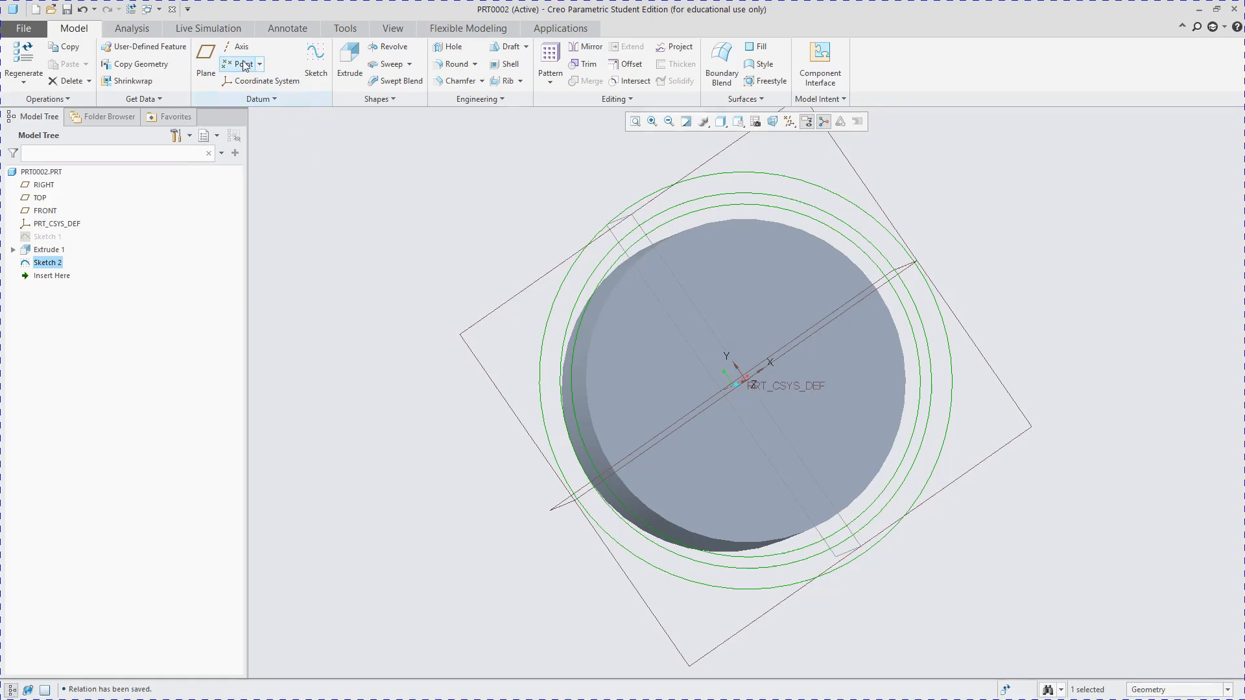
{"action": "left_click", "coordinate": [289, 99]}
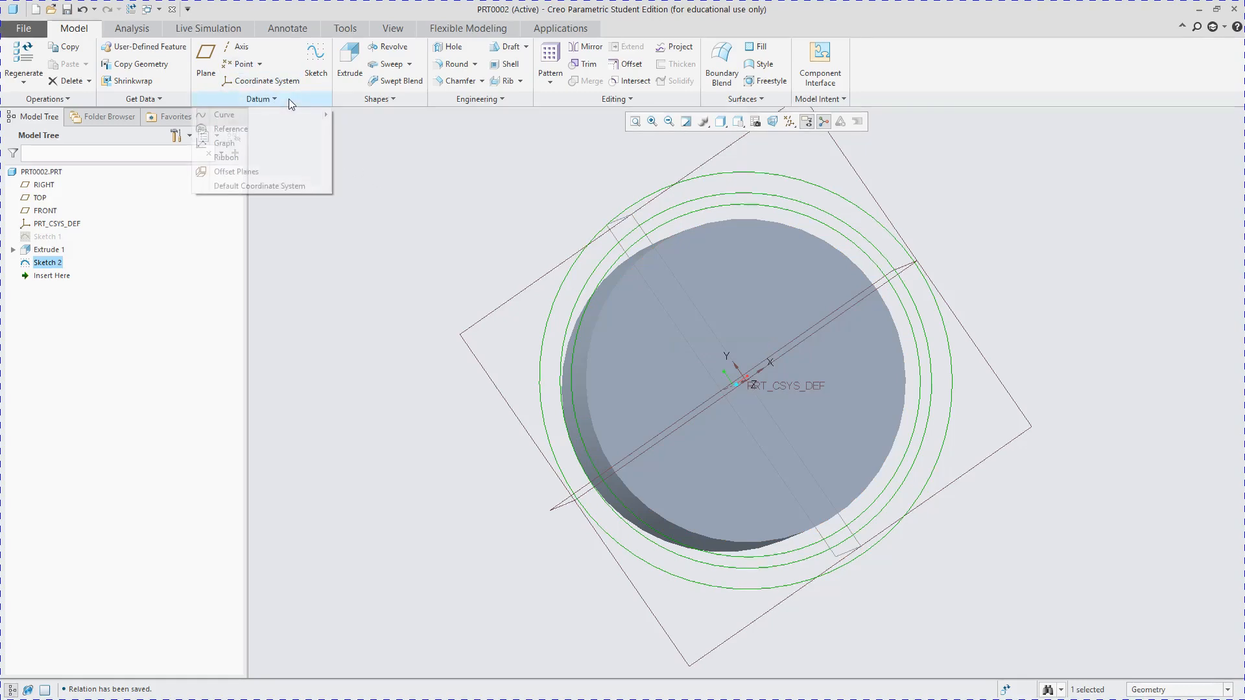
{"action": "mouse_move", "coordinate": [279, 113]}
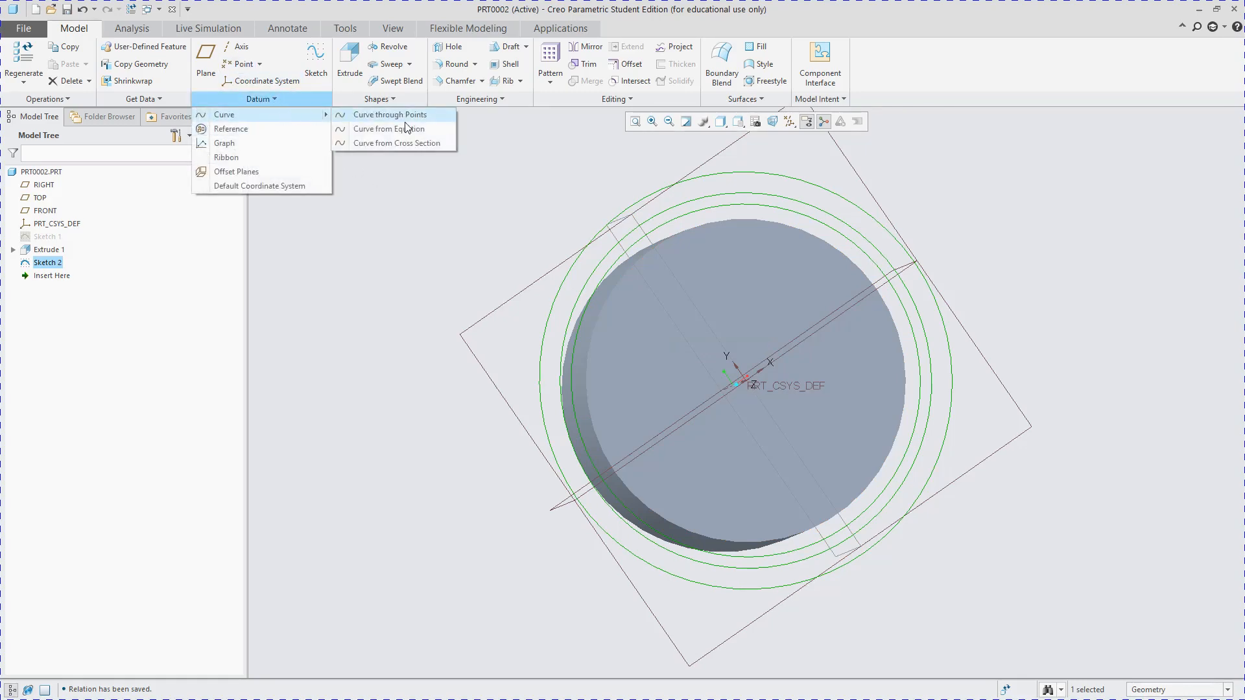
{"action": "left_click", "coordinate": [441, 130]}
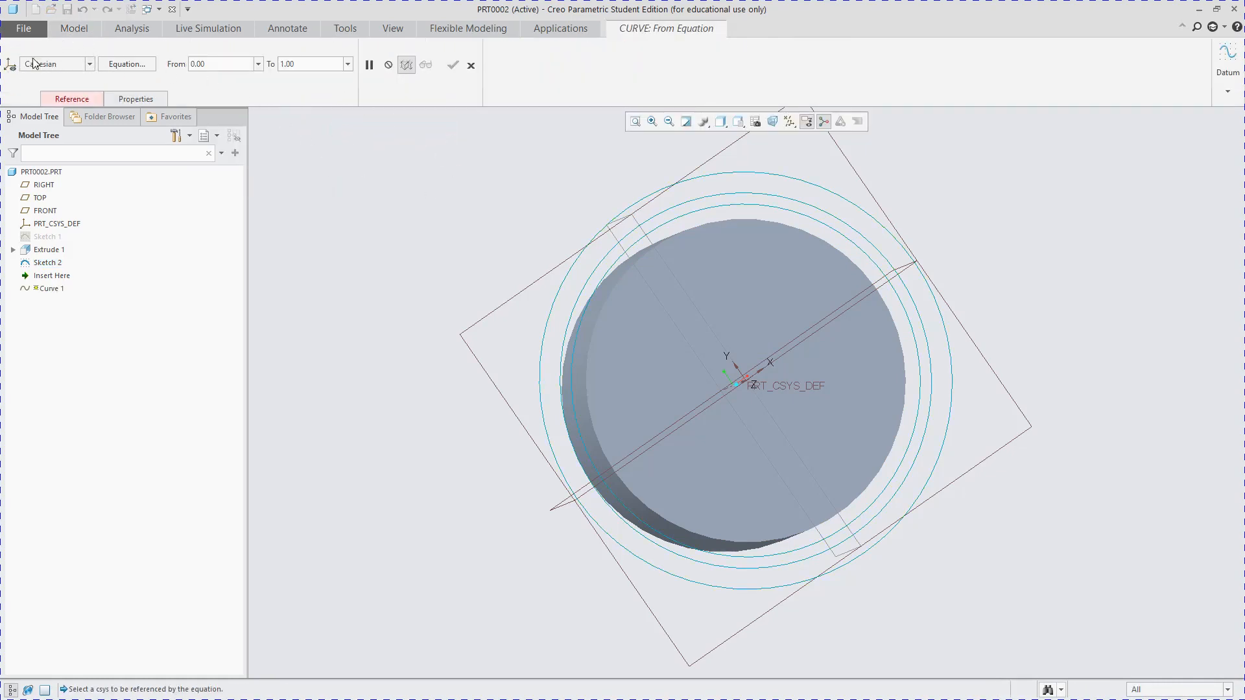
{"action": "left_click", "coordinate": [124, 64]}
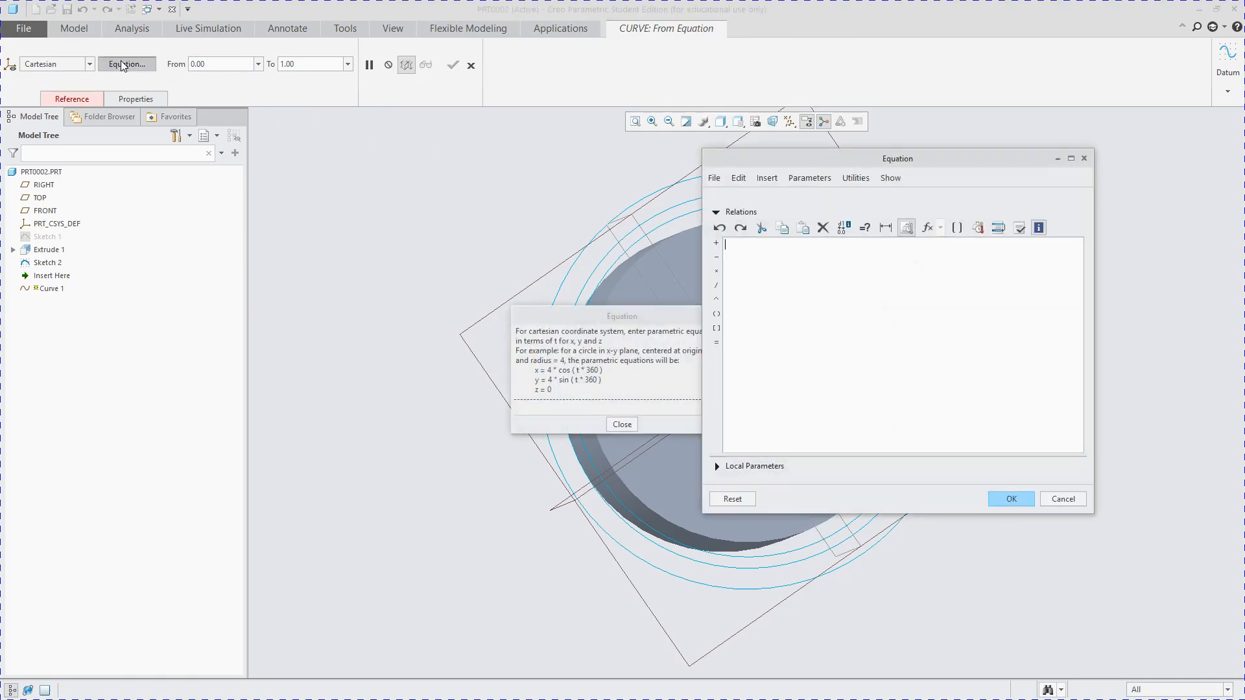
{"action": "left_click", "coordinate": [621, 425]}
- Copy the involute equations, theta = 90*t through Z = 0, from the gear equations Notepad file into the Creo curve's equation
{"action": "key", "text": "alt+Tab"}
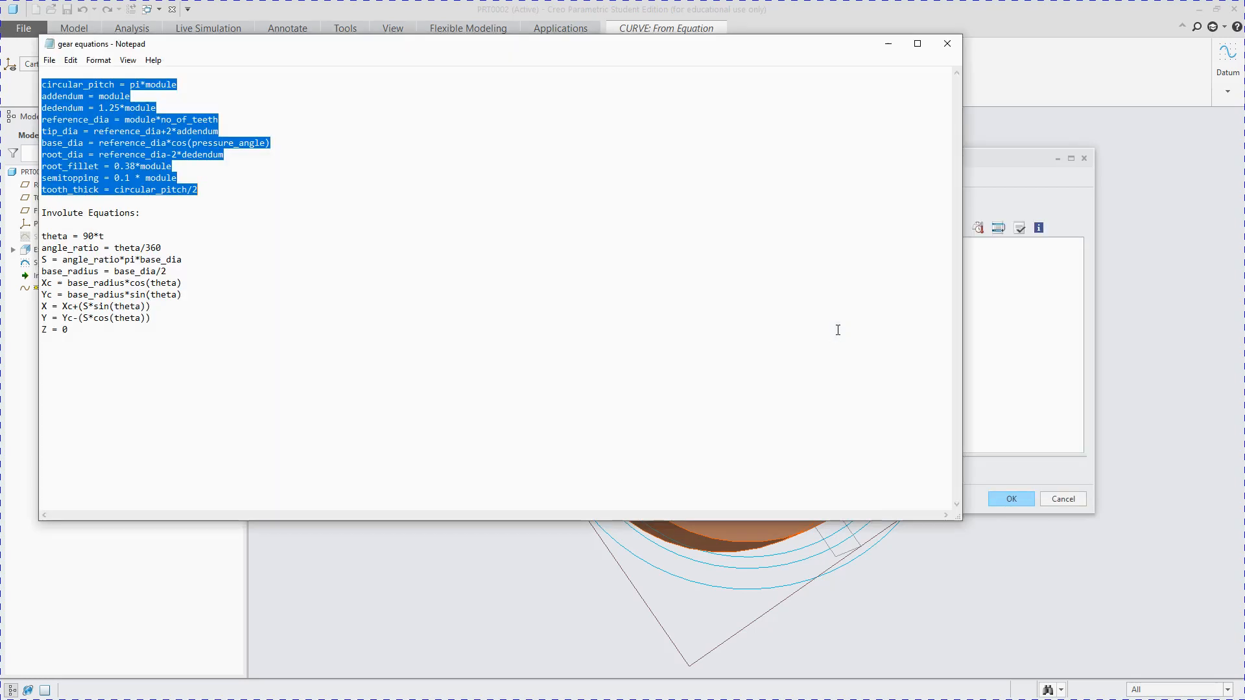
{"action": "left_click_drag", "start_coordinate": [221, 338], "coordinate": [32, 241]}
{"action": "key", "text": "ctrl+c"}
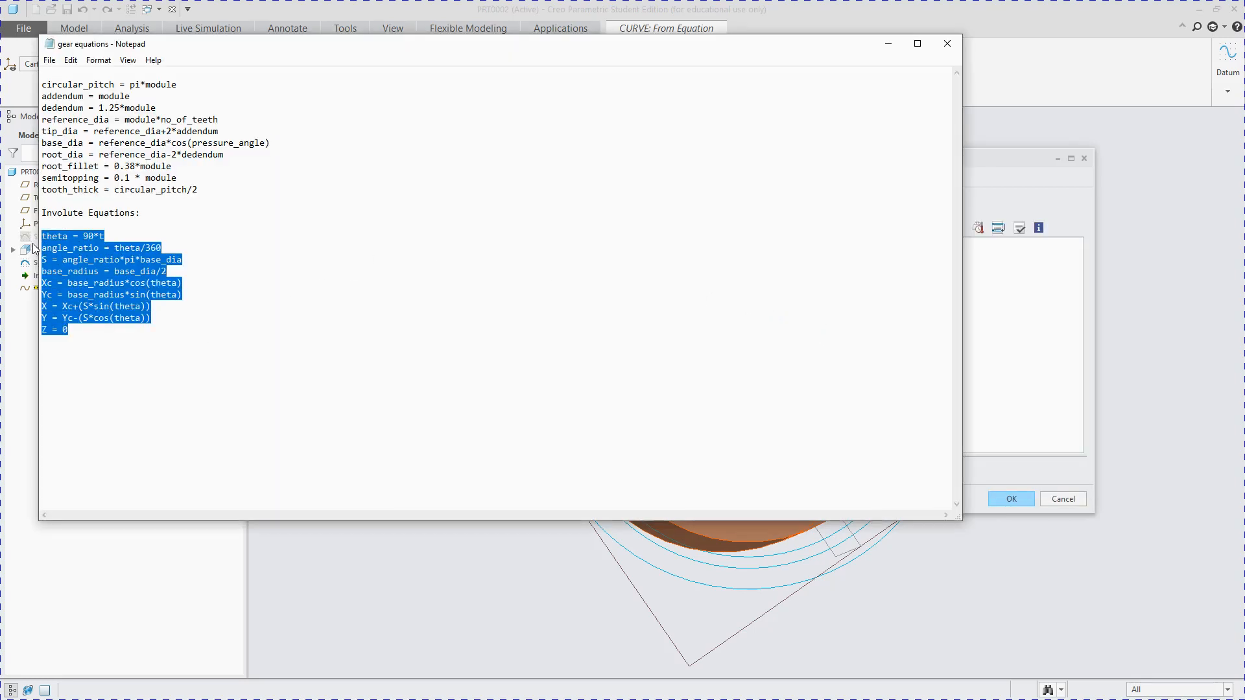
{"action": "left_click", "coordinate": [1034, 351]}
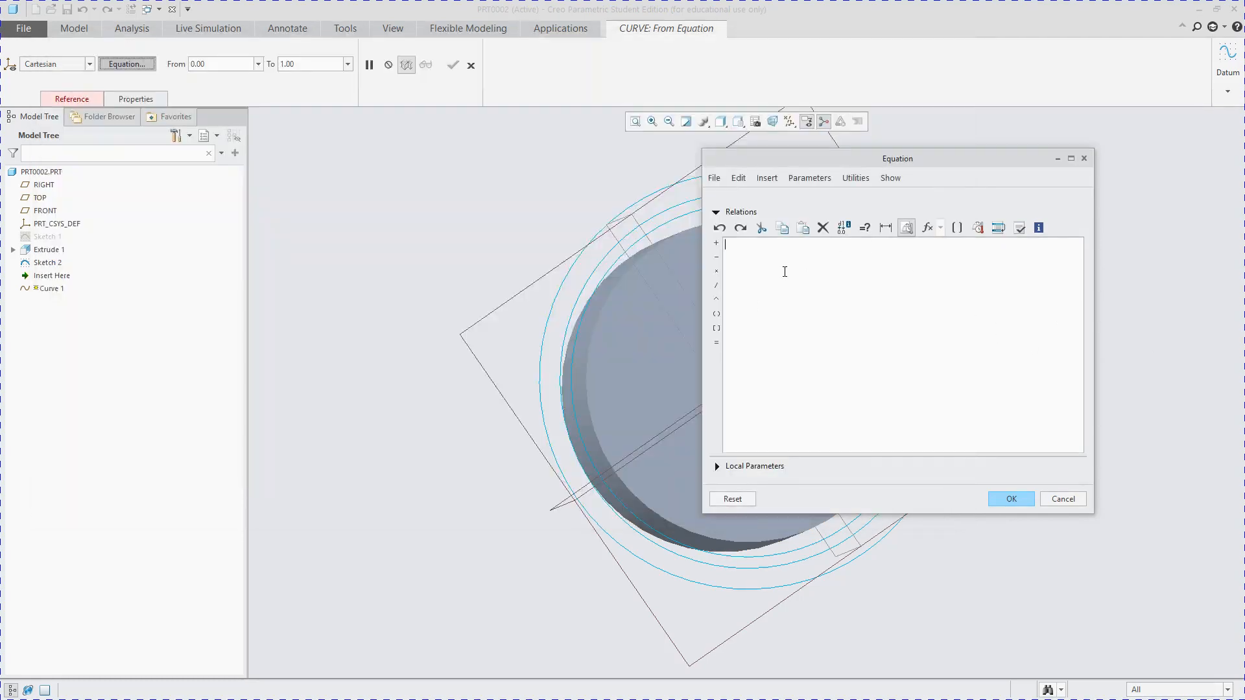
{"action": "key", "text": "ctrl+v"}
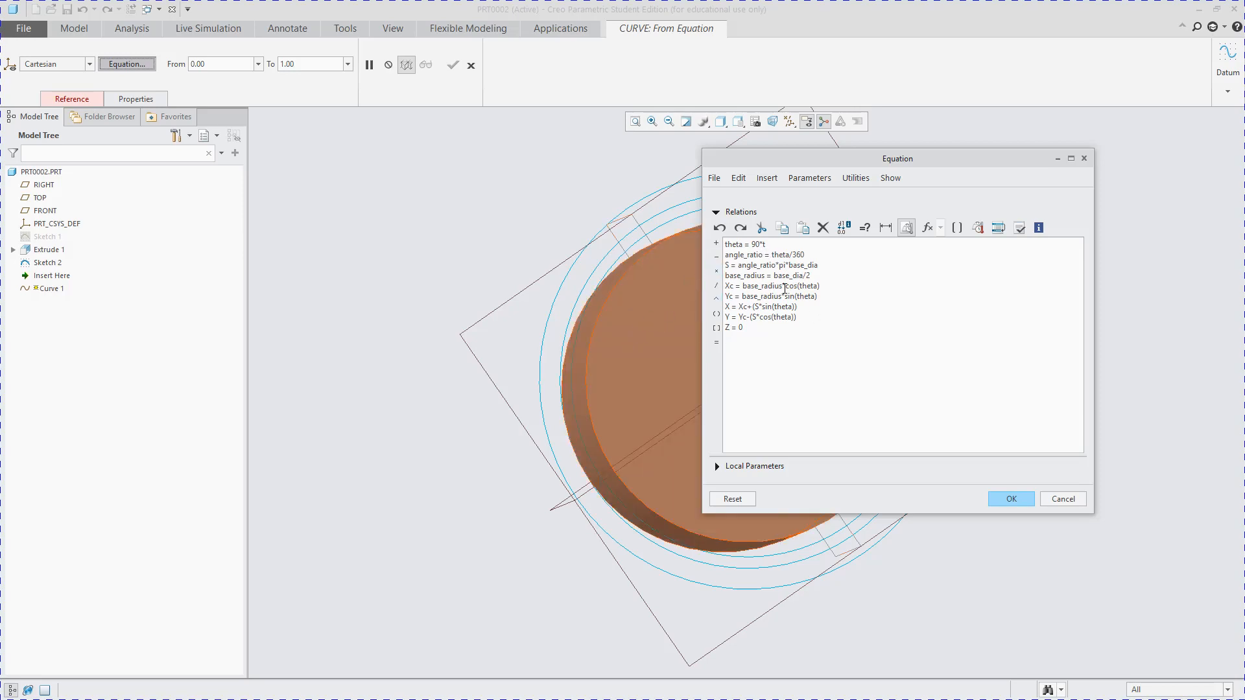
- Verify the pasted involute relations and accept the curve's equation with Z = 0
{"action": "left_click", "coordinate": [1019, 228]}
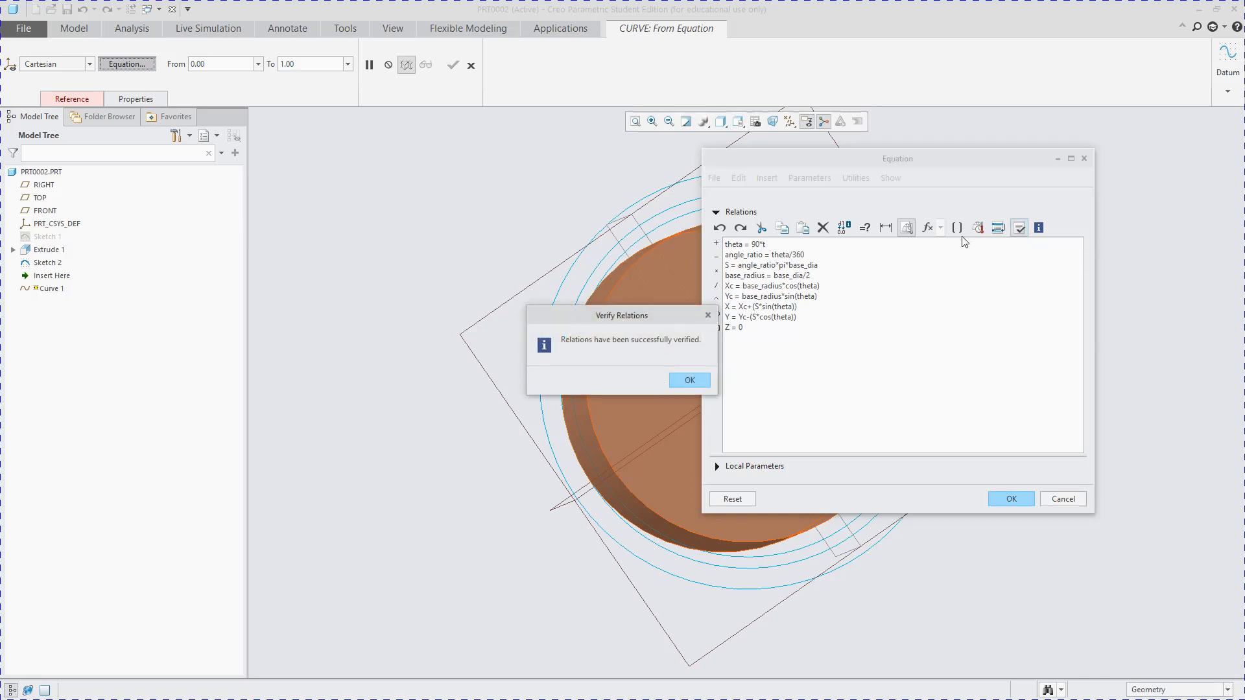
{"action": "left_click", "coordinate": [688, 382]}
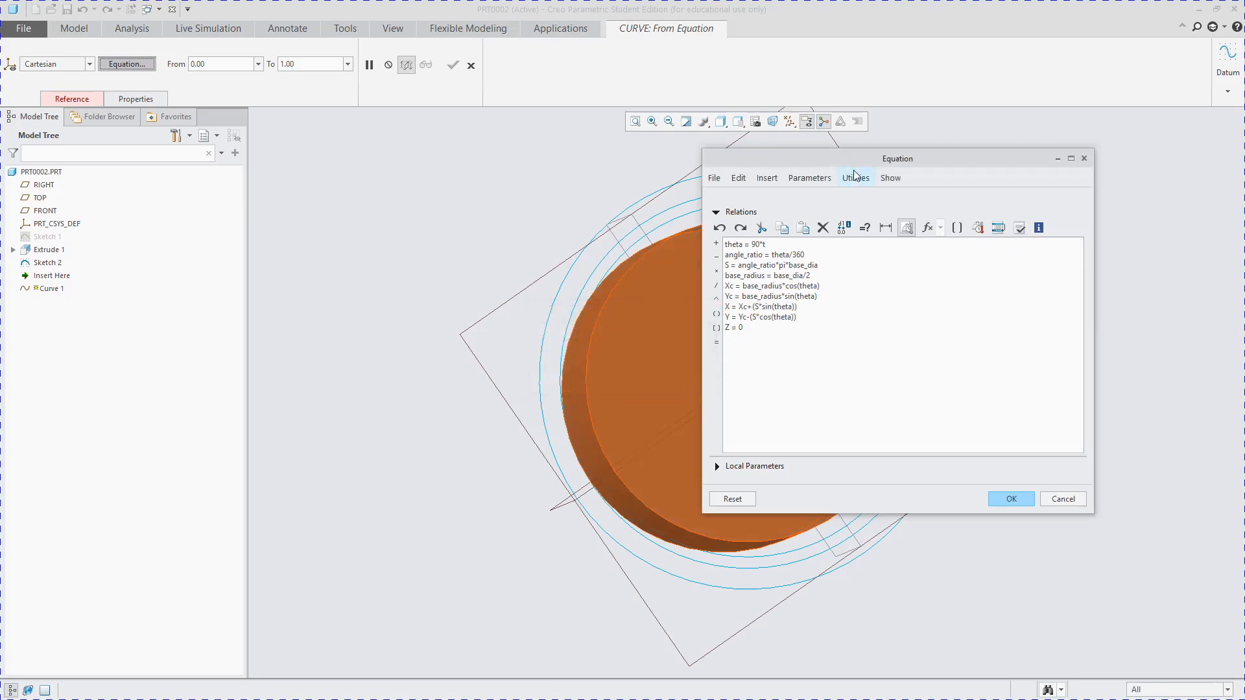
{"action": "left_click_drag", "start_coordinate": [825, 158], "coordinate": [970, 180]}
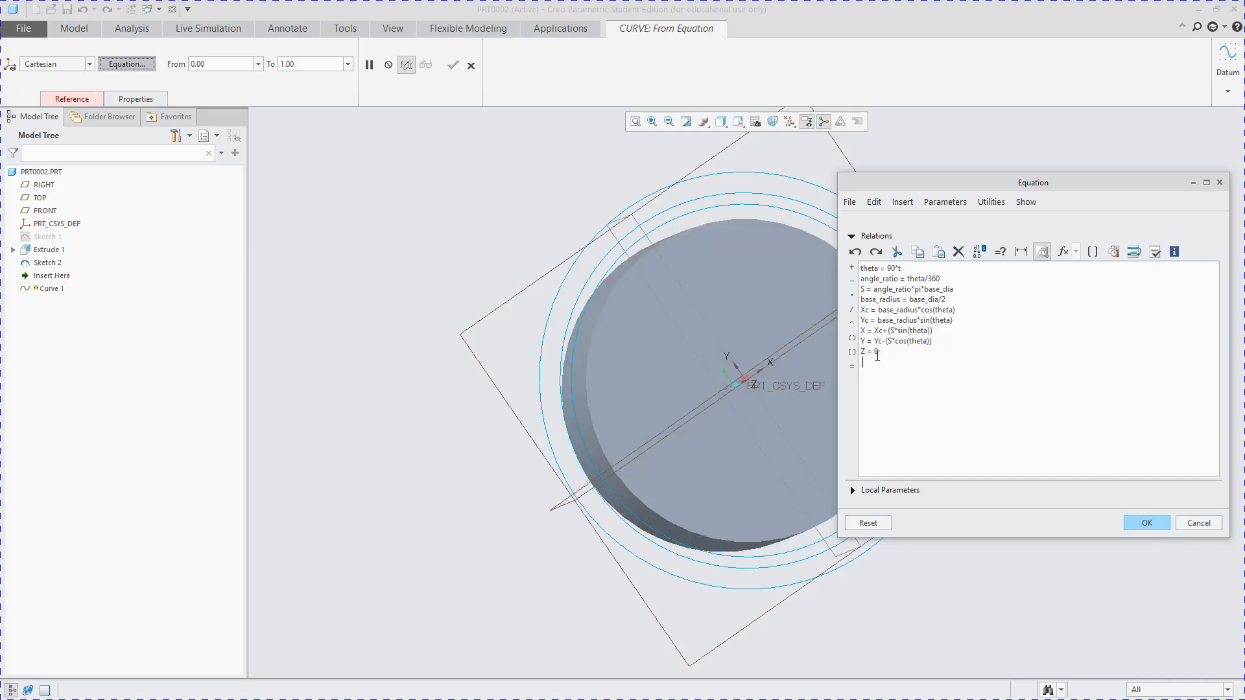
{"action": "left_click_drag", "start_coordinate": [869, 359], "coordinate": [855, 355]}
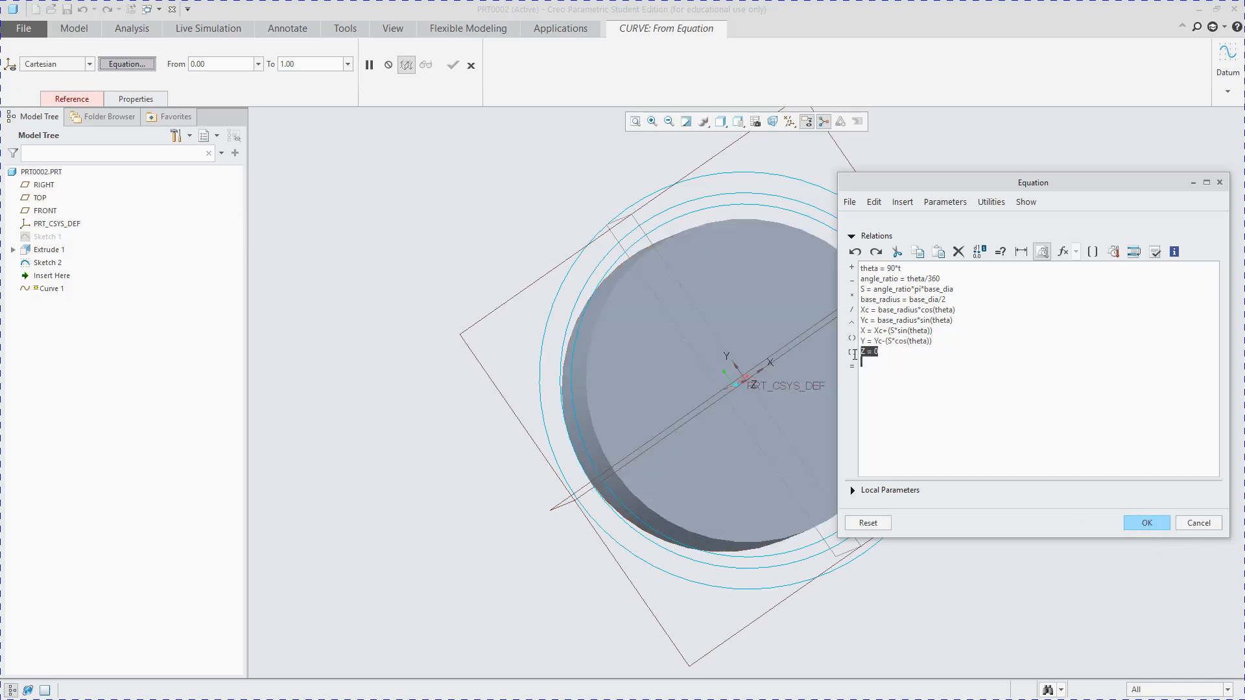
{"action": "left_click", "coordinate": [1146, 523]}
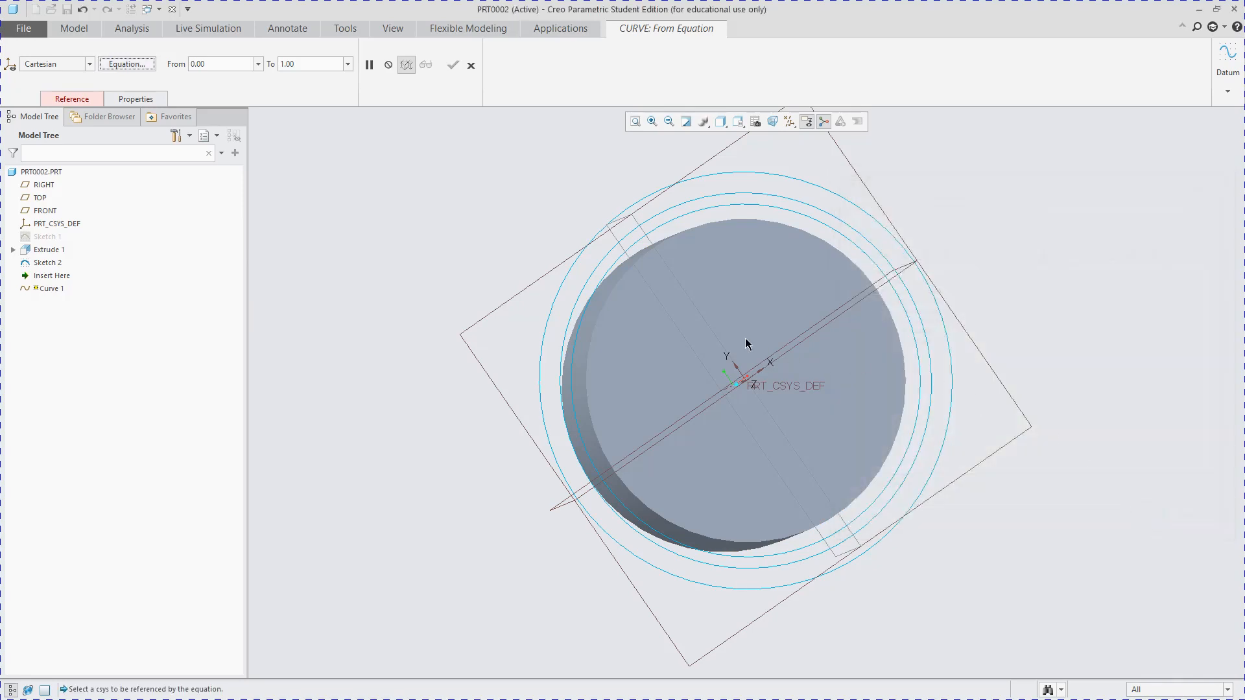
- Assign PRT_CSYS_DEF as the curve's reference coordinate system and complete the involute curve
{"action": "middle_click_drag", "start_coordinate": [746, 344], "coordinate": [781, 356]}
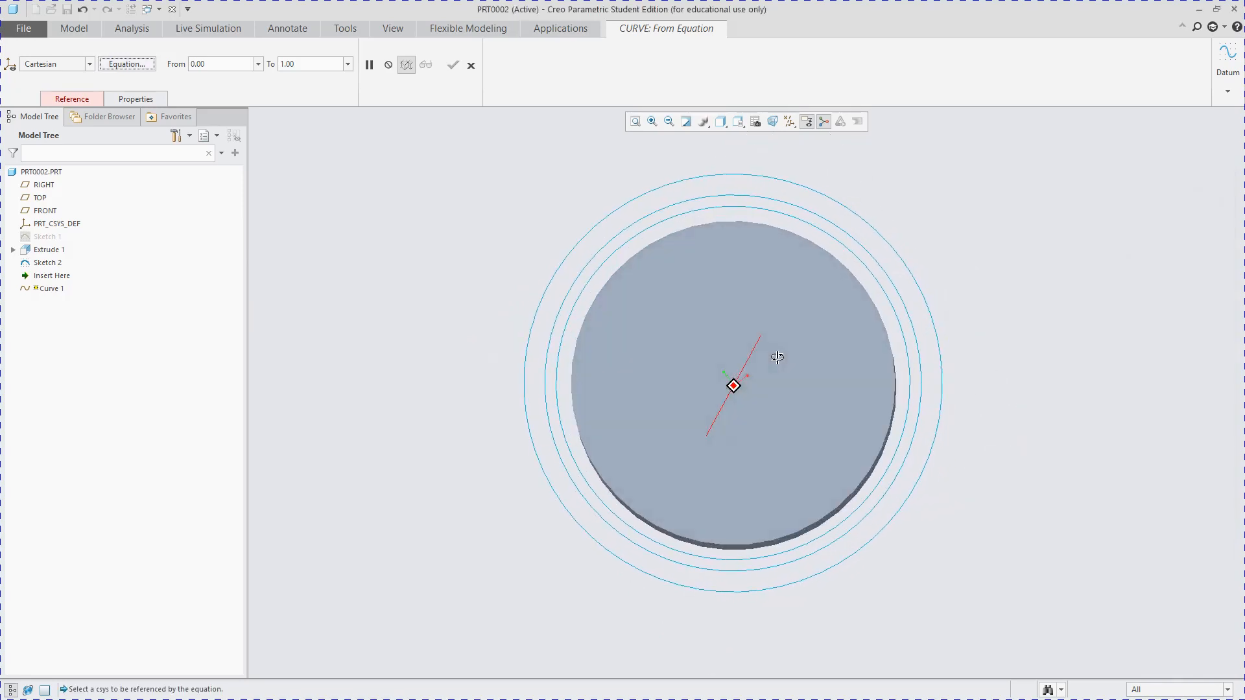
{"action": "left_click", "coordinate": [65, 98]}
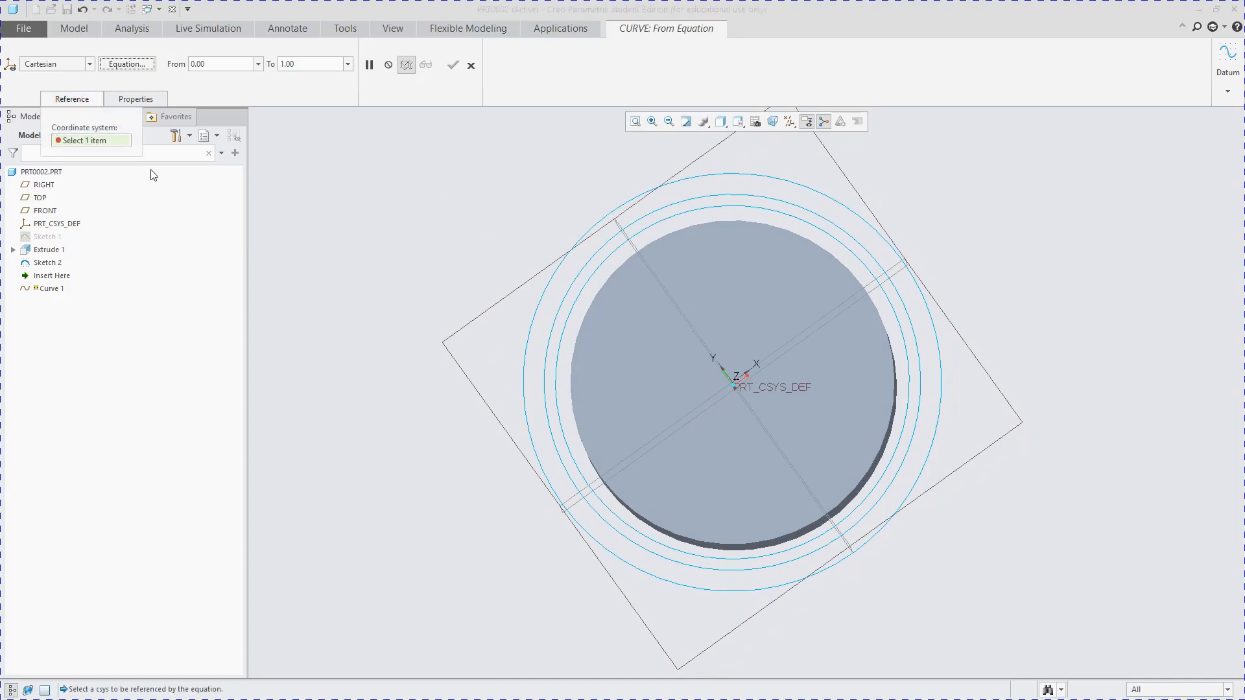
{"action": "left_click", "coordinate": [740, 386]}
{"action": "mouse_move", "coordinate": [783, 338]}
{"action": "middle_mouse_down"}
{"action": "mouse_move", "coordinate": [770, 348]}
{"action": "mouse_move", "coordinate": [689, 114]}
{"action": "middle_mouse_up"}
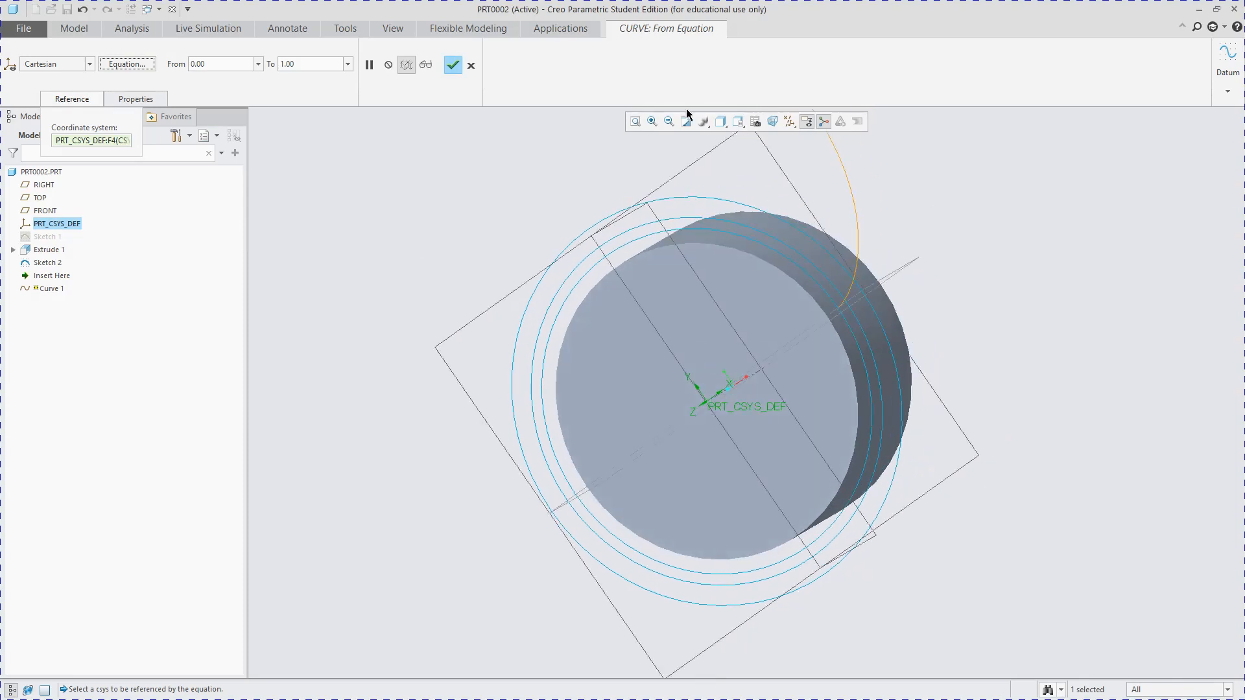
{"action": "left_click", "coordinate": [455, 65]}
- Examine the involute curve's position along the gear blank's axis relative to the three sketched circles
{"action": "middle_click_drag", "start_coordinate": [760, 290], "coordinate": [749, 435]}
{"action": "scroll", "coordinate": [722, 341], "scroll_direction": "down", "scroll_amount": 3}
{"action": "scroll", "coordinate": [723, 342], "scroll_direction": "up", "scroll_amount": 3}
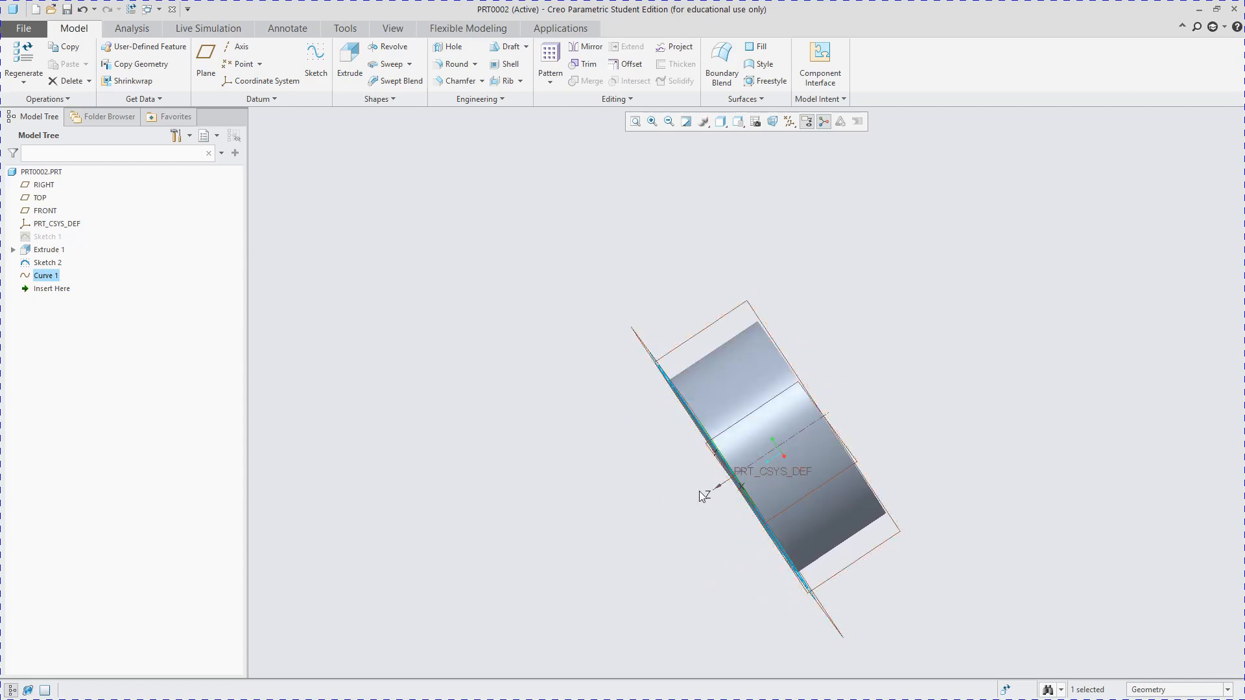
{"action": "middle_click_drag", "start_coordinate": [712, 477], "coordinate": [737, 449]}
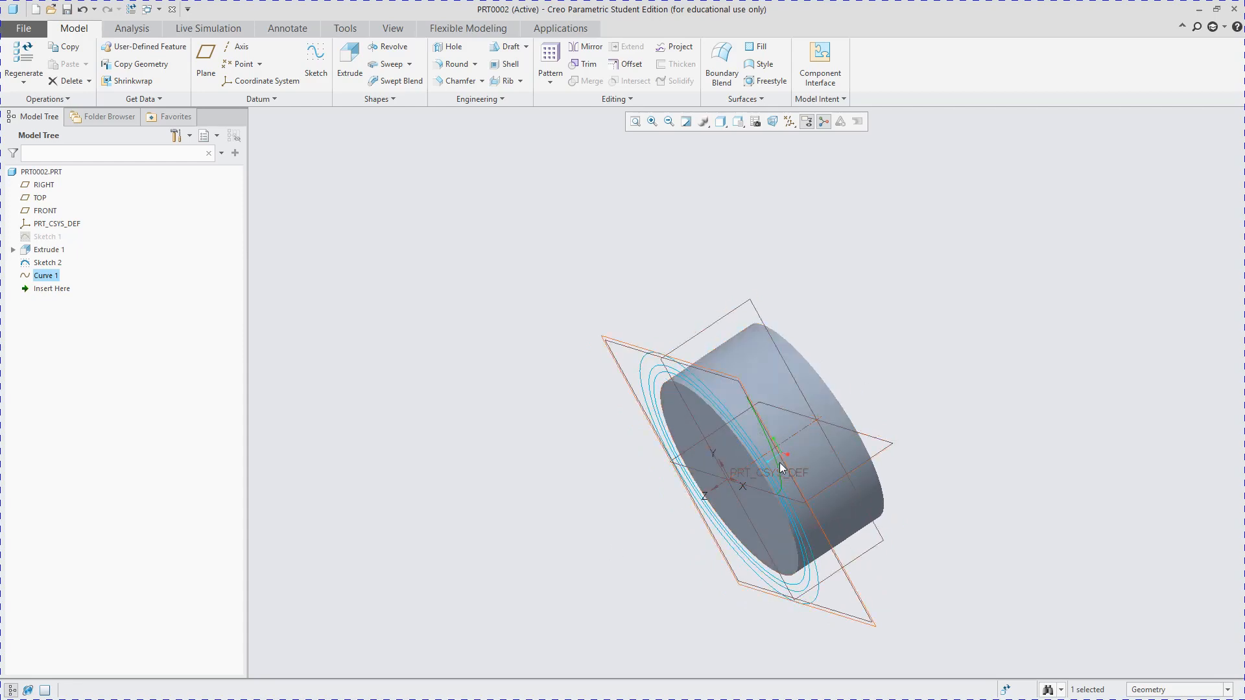
{"action": "middle_click_drag", "start_coordinate": [831, 445], "coordinate": [850, 431]}
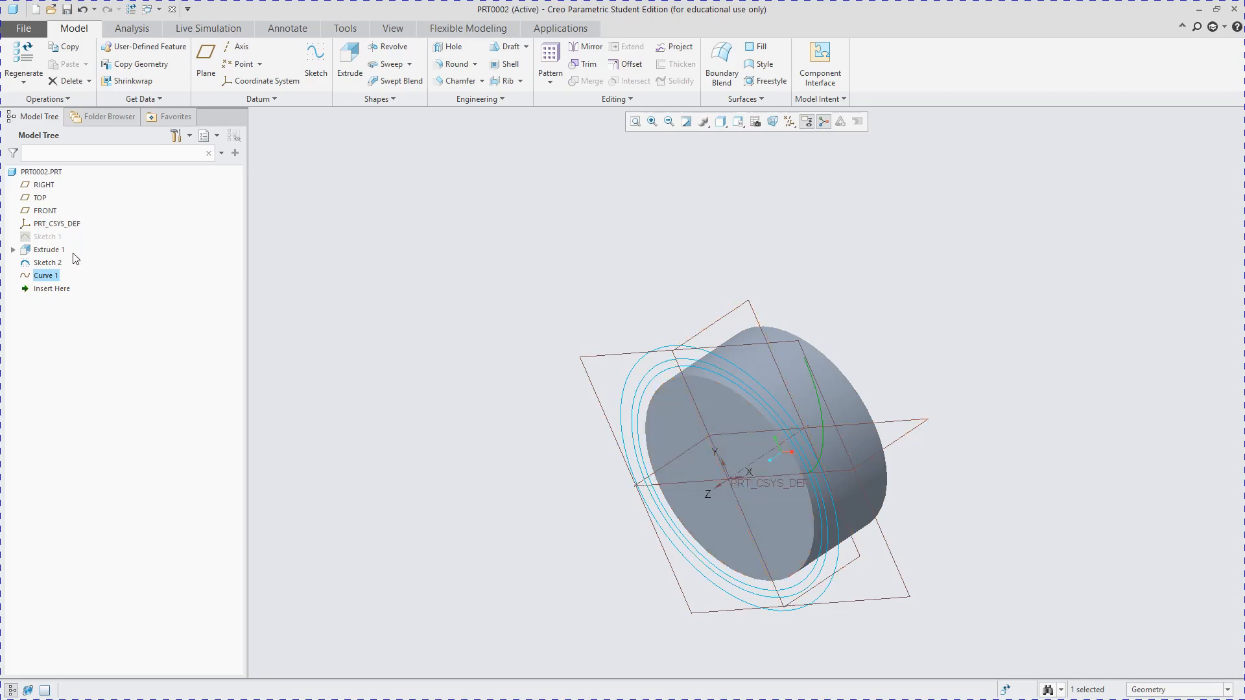
- Try redefining the involute curve in the XZ plane by replacing Yc and Y with Zc and Z and setting Y = 0
{"action": "right_click", "coordinate": [52, 276]}
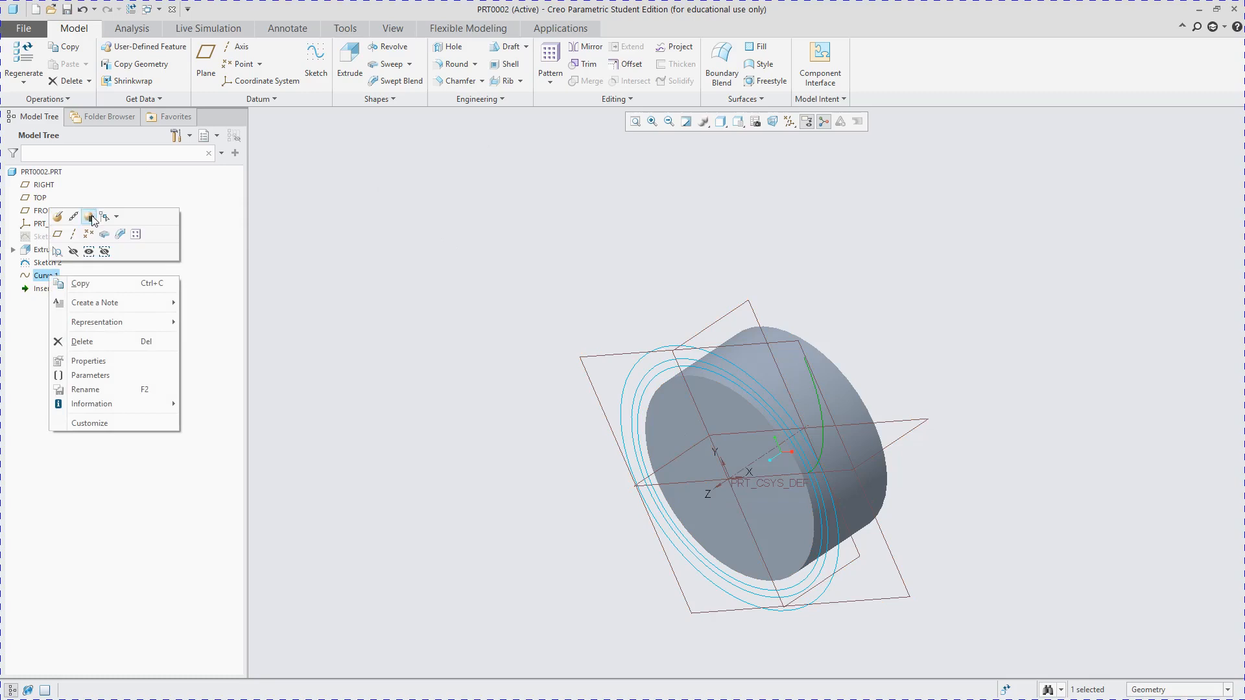
{"action": "left_click", "coordinate": [58, 217]}
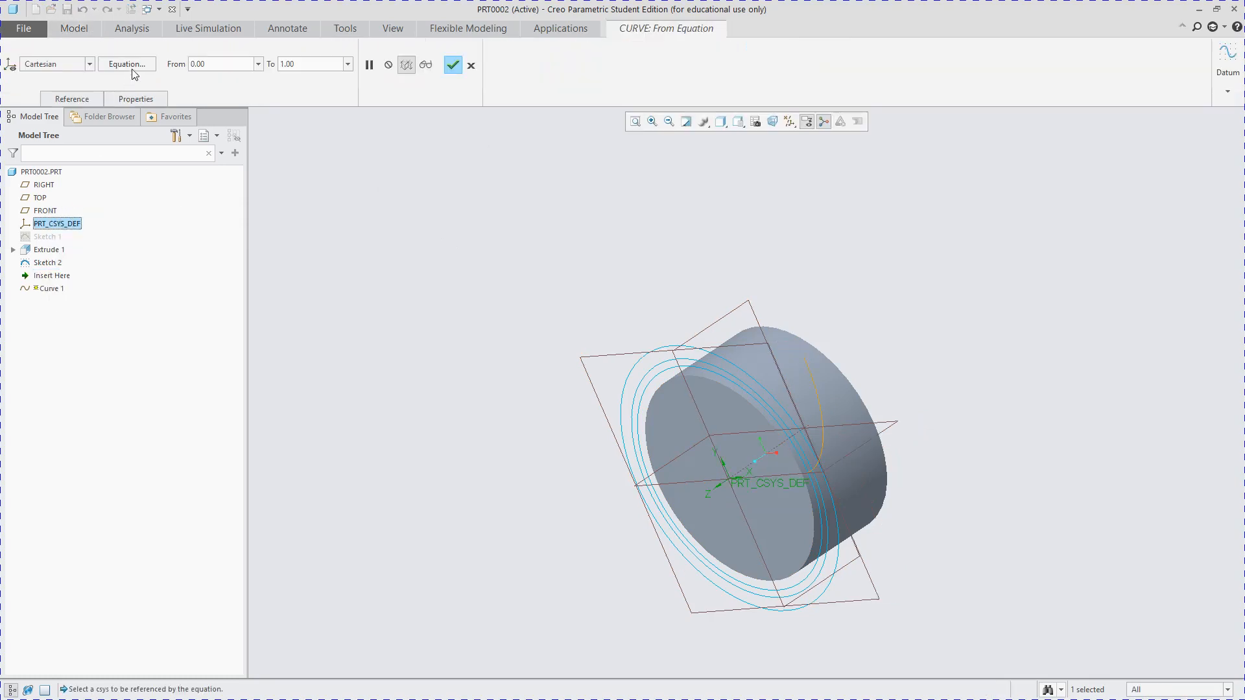
{"action": "left_click", "coordinate": [131, 67]}
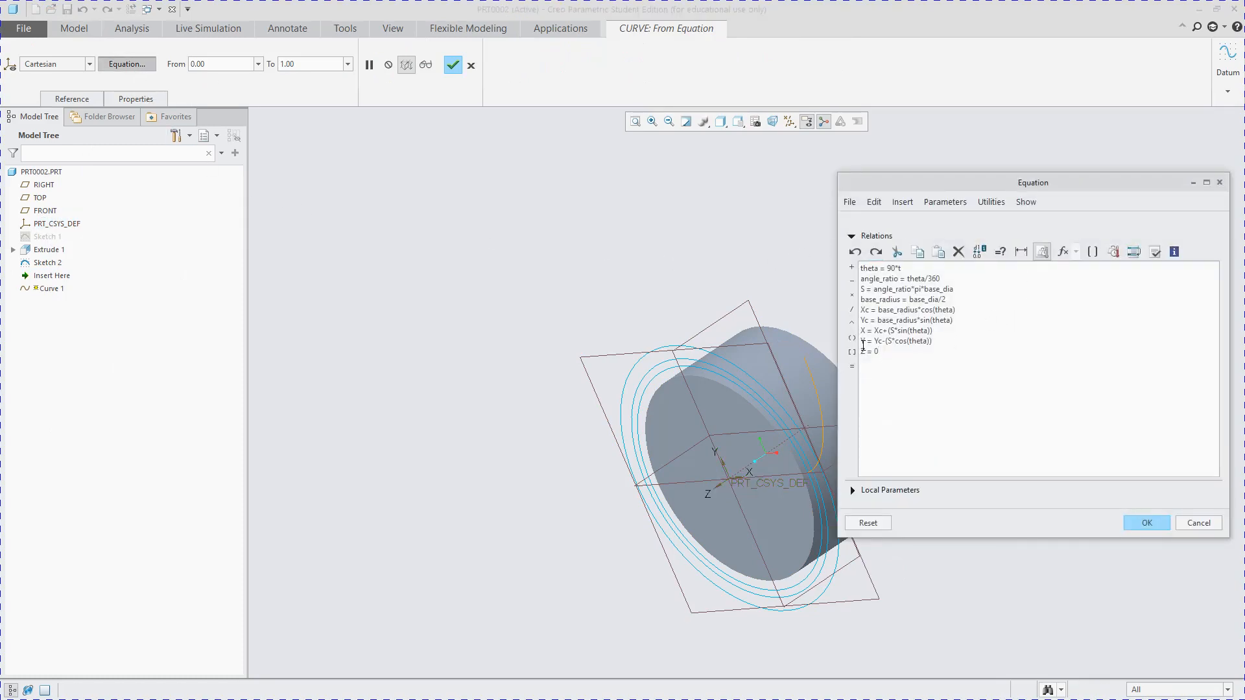
{"action": "left_click_drag", "start_coordinate": [881, 351], "coordinate": [852, 349]}
{"action": "left_click", "coordinate": [872, 352]}
{"action": "type", "text": "Z = "}
{"action": "type", "text": "Z"}
{"action": "left_click", "coordinate": [1155, 252]}
{"action": "left_click", "coordinate": [701, 379]}
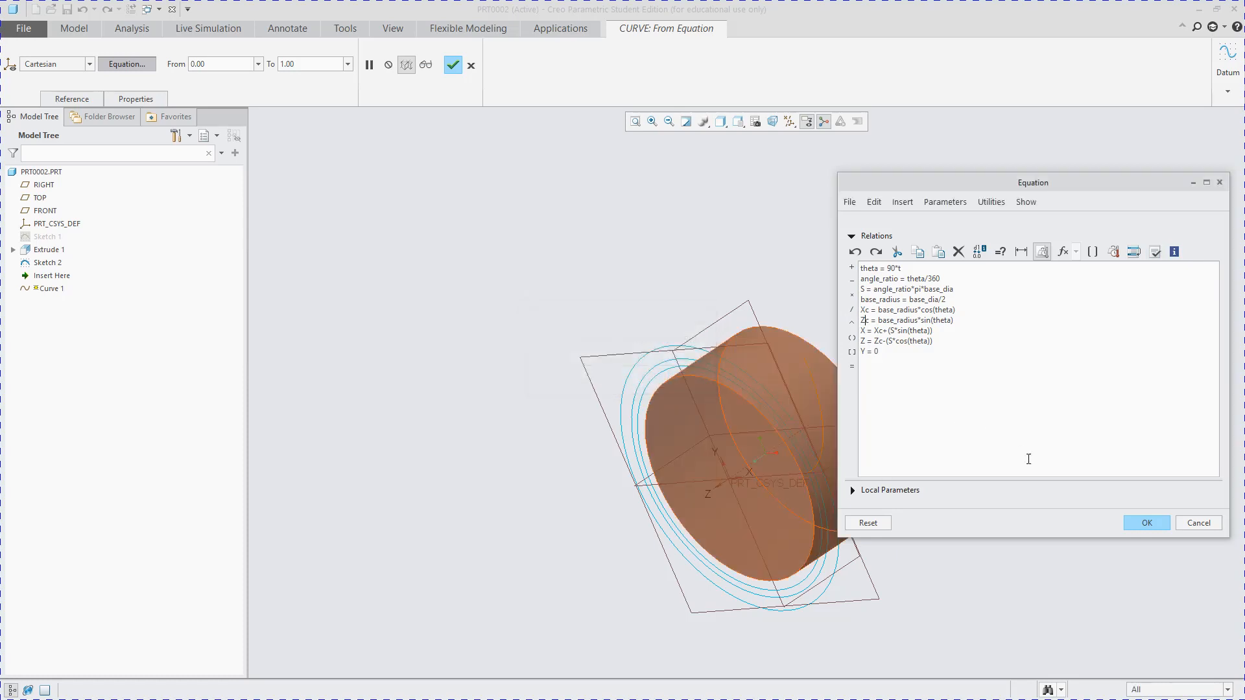
{"action": "left_click", "coordinate": [1146, 523]}
{"action": "middle_click_drag", "start_coordinate": [959, 464], "coordinate": [878, 415]}
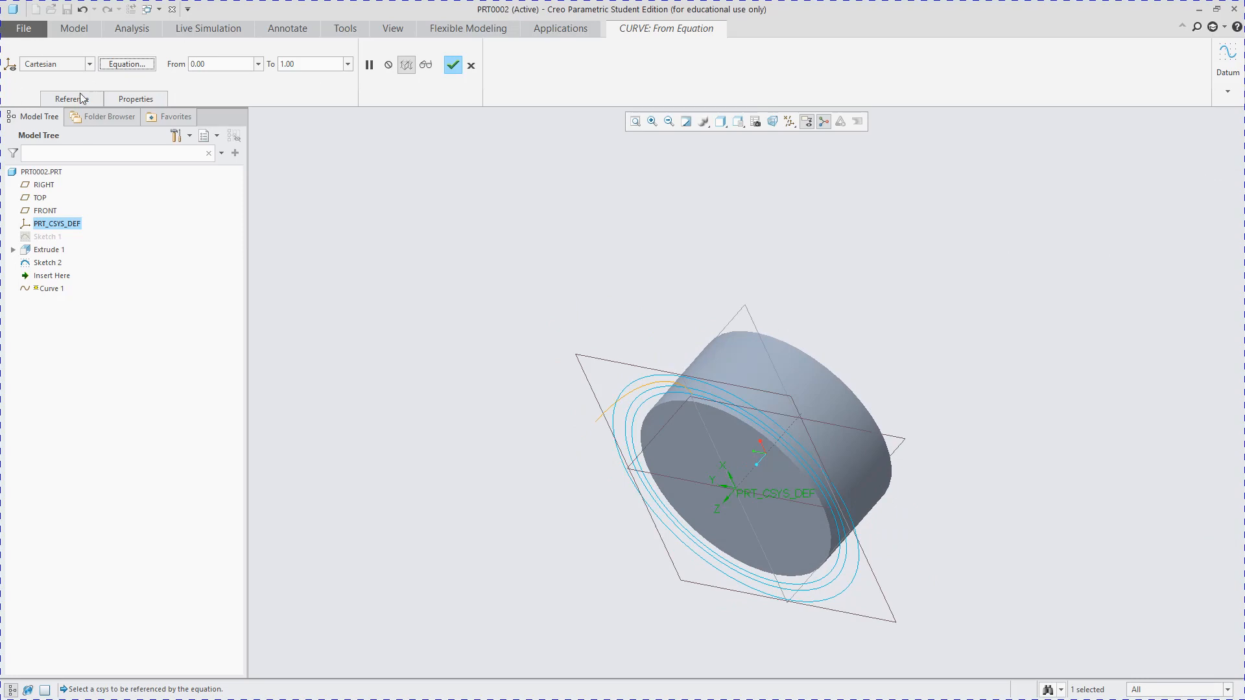
- Restore Yc, Y and Z = 0 in the involute curve's equation and complete the redefinition
{"action": "left_click", "coordinate": [127, 64]}
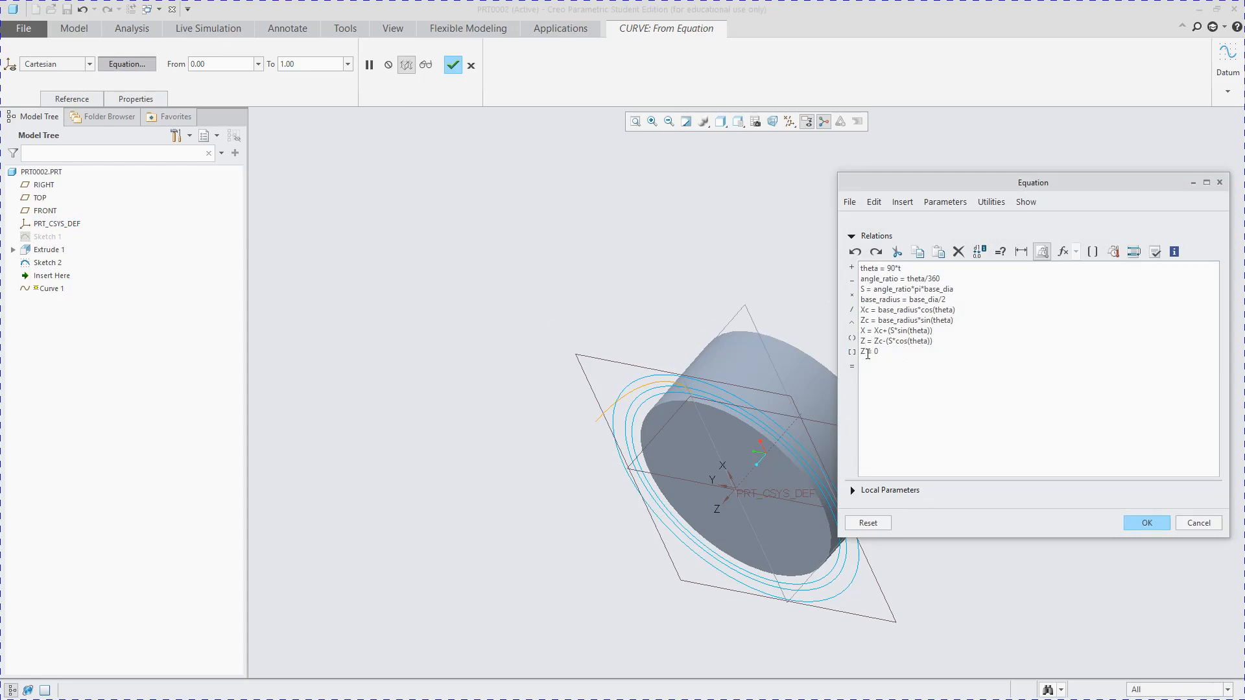
{"action": "type", "text": "Y = Y"}
{"action": "left_click", "coordinate": [1154, 252]}
{"action": "left_click", "coordinate": [676, 380]}
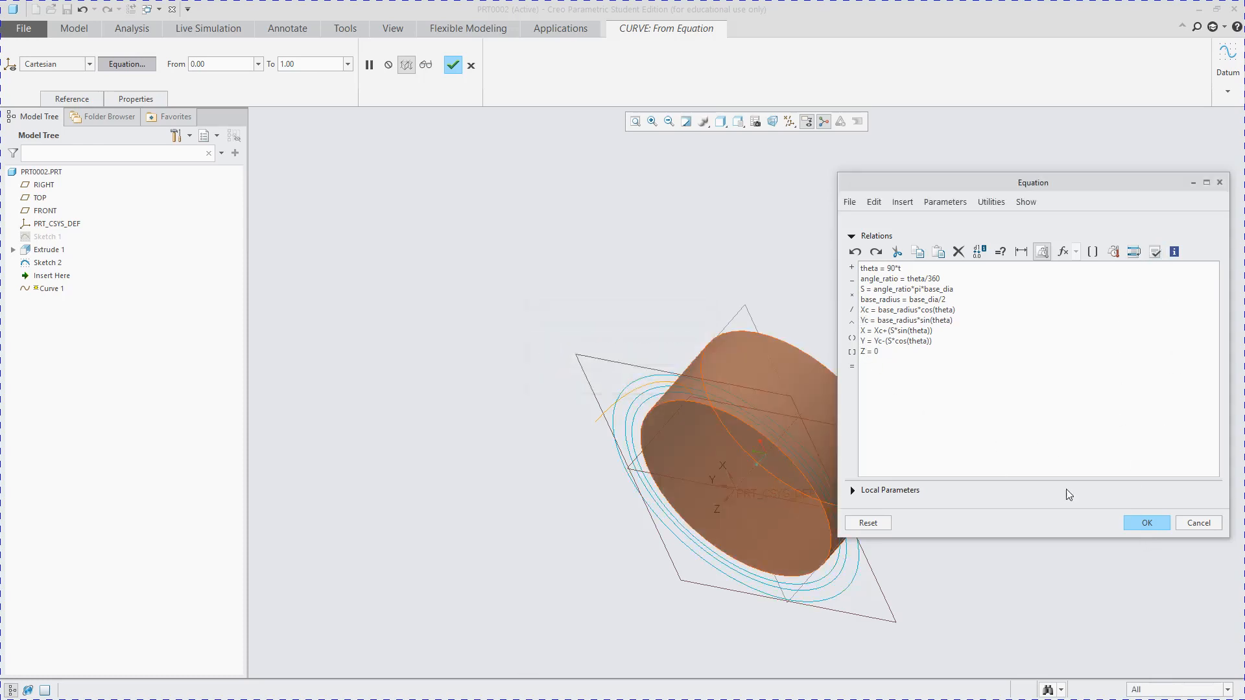
{"action": "left_click", "coordinate": [1148, 525]}
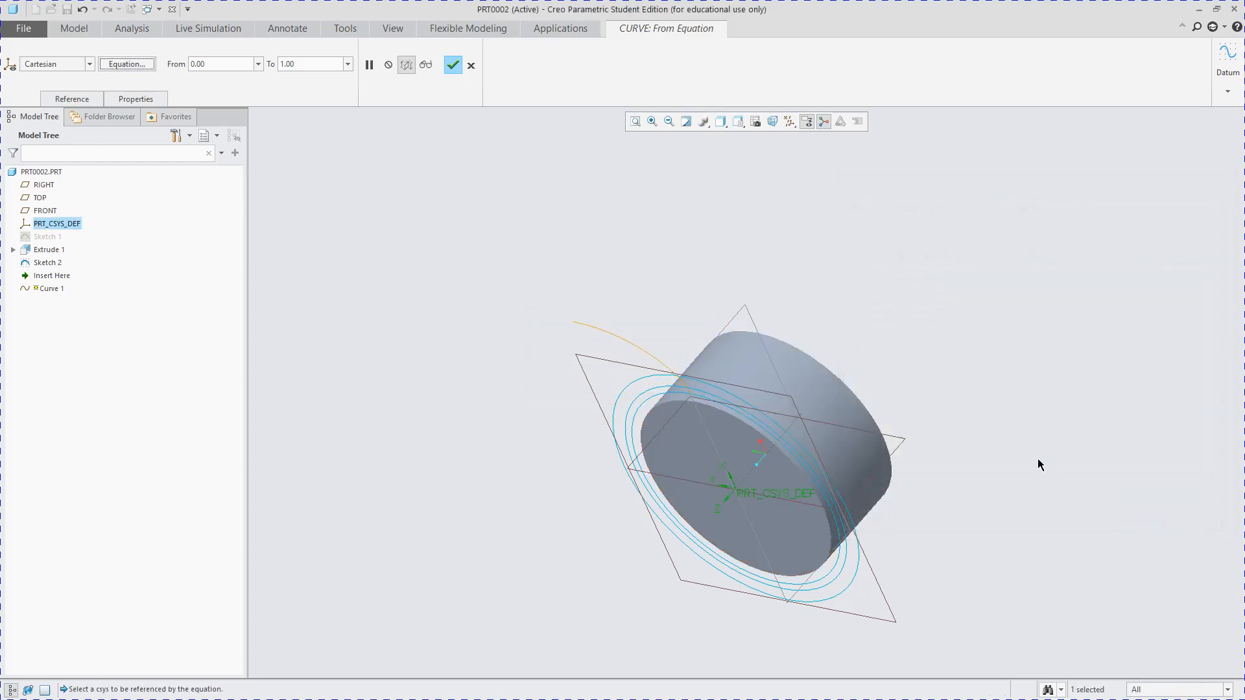
{"action": "middle_click_drag", "start_coordinate": [657, 417], "coordinate": [695, 385]}
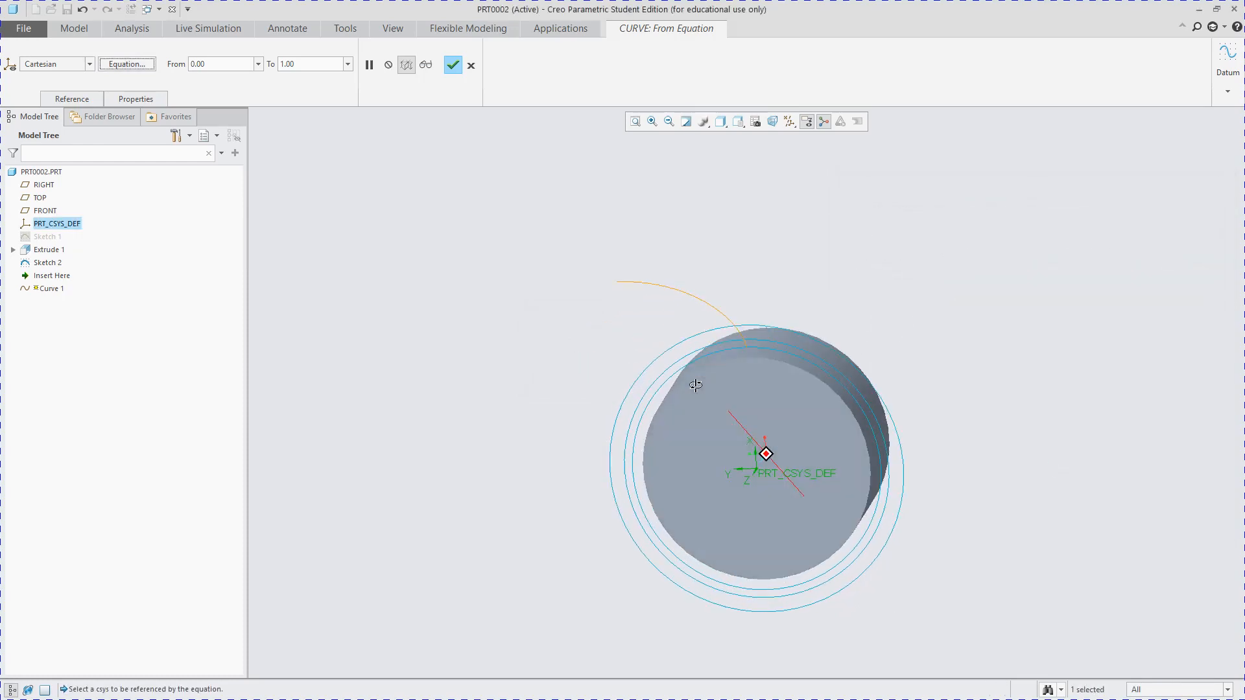
{"action": "left_click", "coordinate": [453, 64]}
- Examine where the involute curve starts and crosses the three sketched circles around the gear blank
{"action": "scroll", "coordinate": [565, 344], "scroll_direction": "up", "scroll_amount": 2}
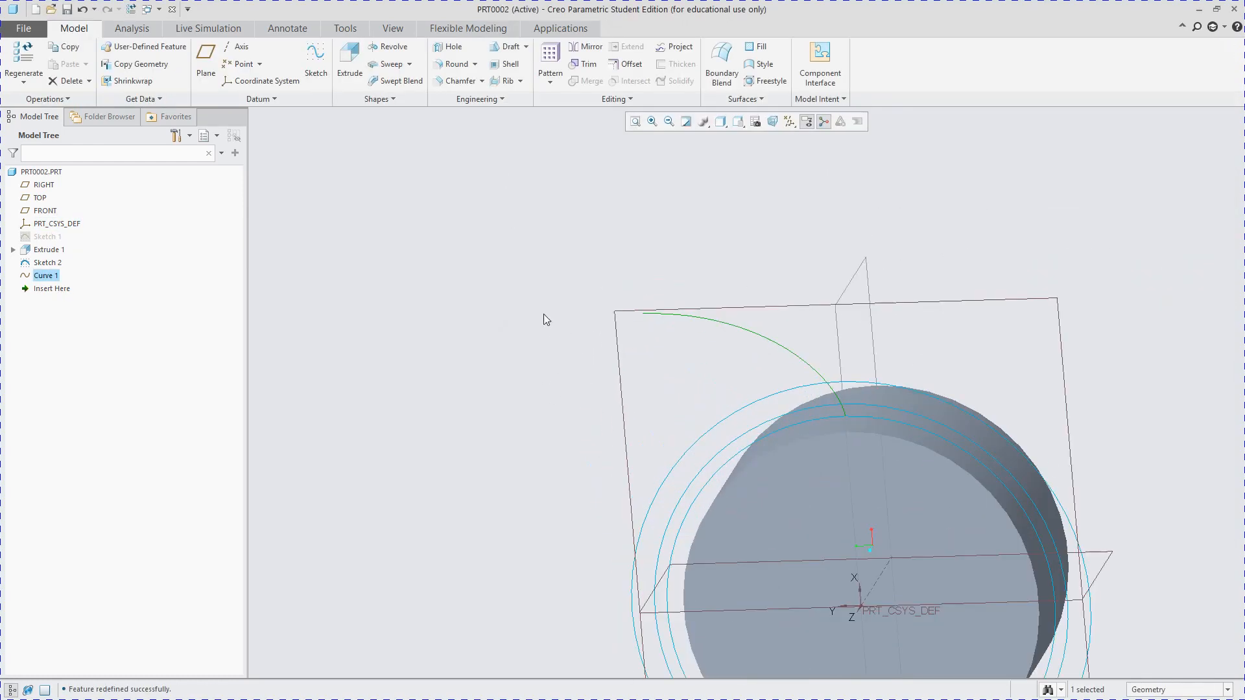
{"action": "middle_click_drag", "start_coordinate": [544, 259], "coordinate": [608, 233]}
{"action": "scroll", "coordinate": [955, 384], "scroll_direction": "up", "scroll_amount": 3}
{"action": "scroll", "coordinate": [950, 380], "scroll_direction": "down", "scroll_amount": 3}
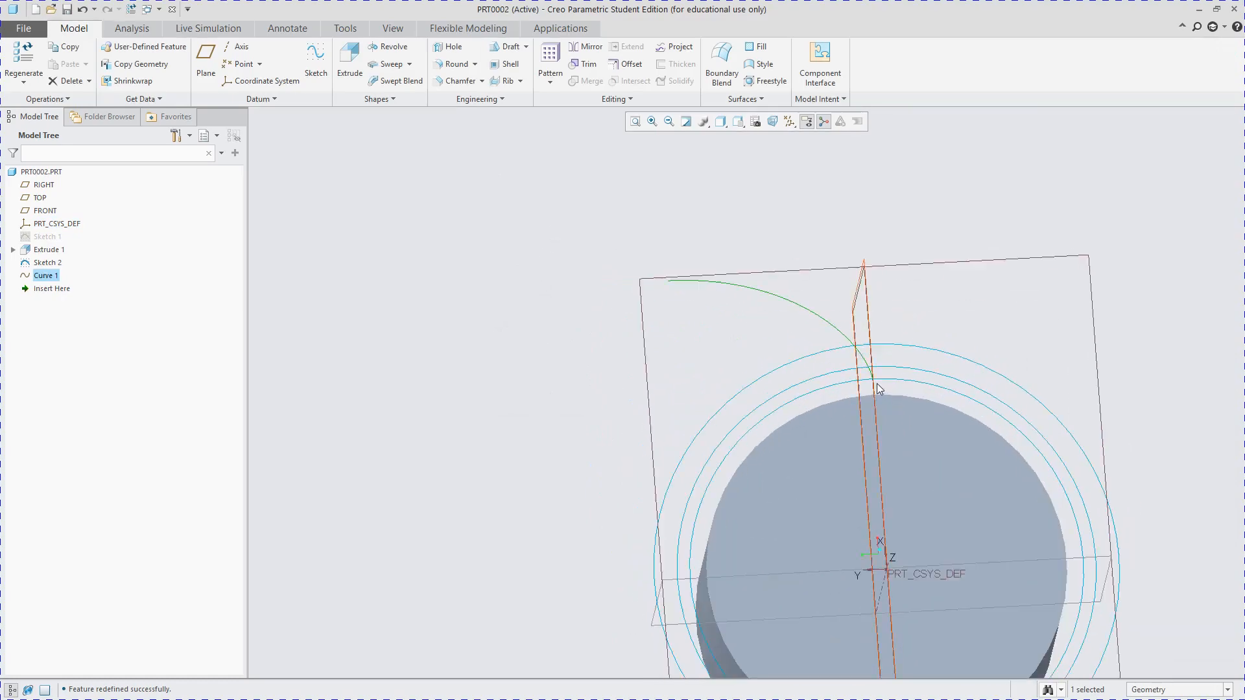
{"action": "scroll", "coordinate": [889, 384], "scroll_direction": "down", "scroll_amount": 2}
{"action": "middle_click_drag", "start_coordinate": [892, 387], "coordinate": [895, 393]}
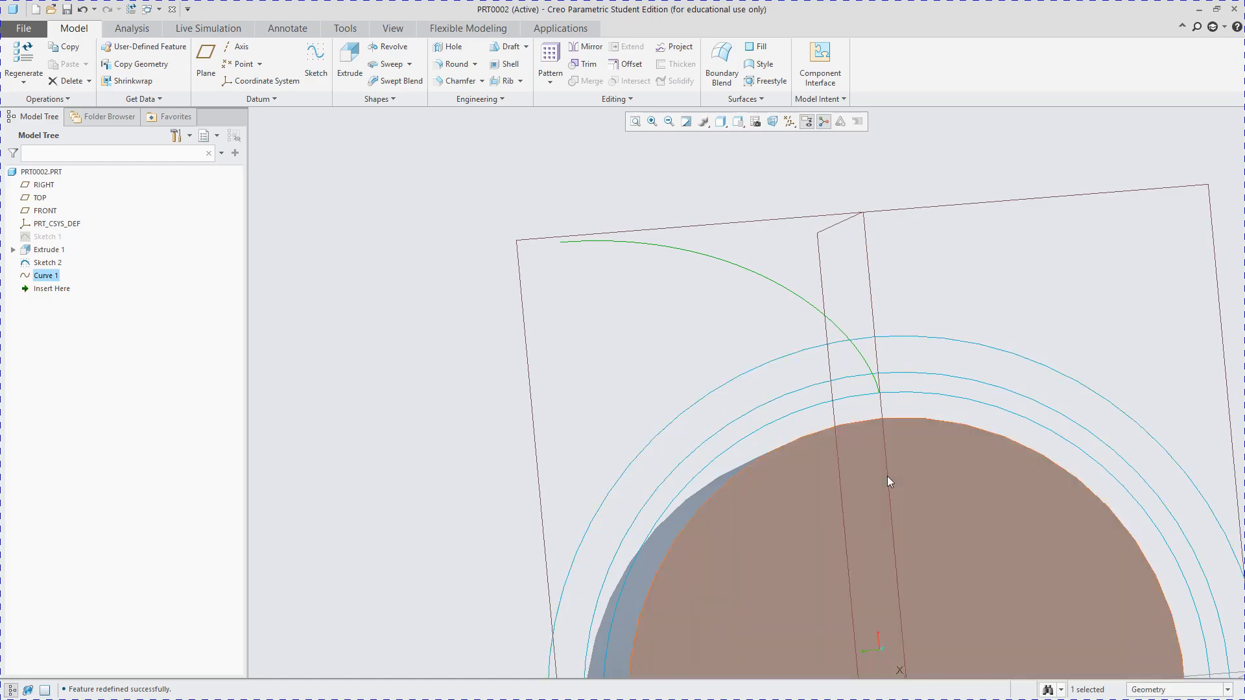
{"action": "middle_click_drag", "start_coordinate": [887, 477], "coordinate": [879, 485]}
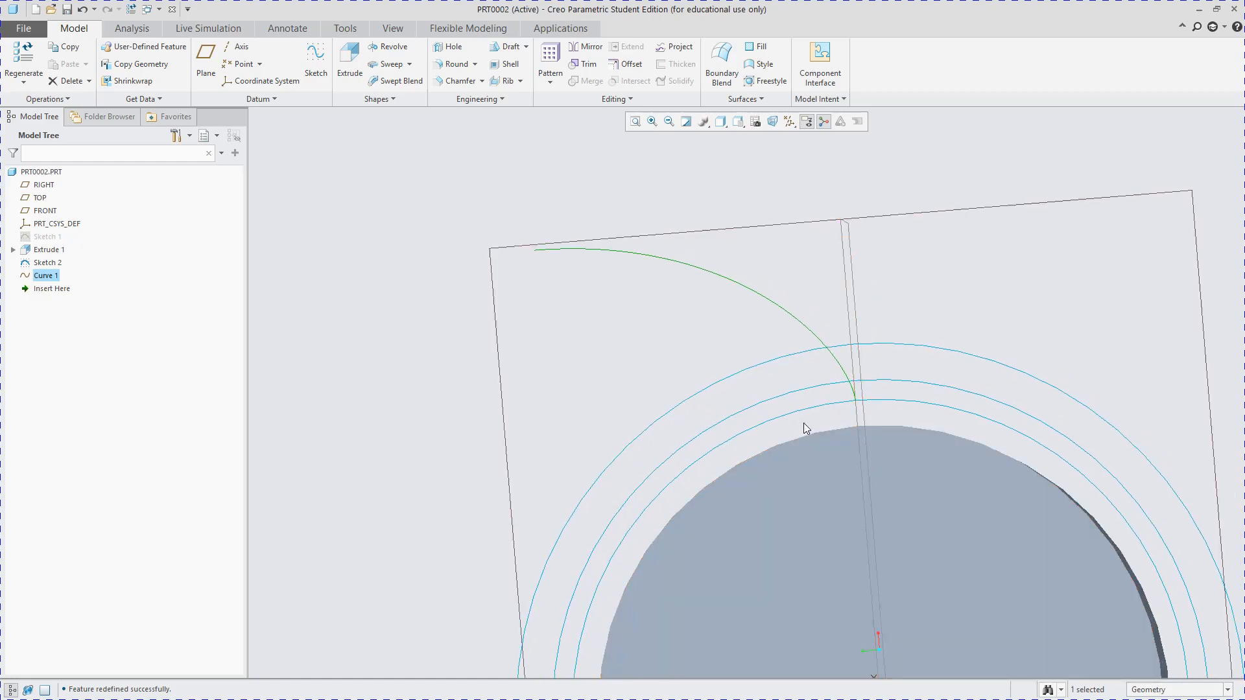
{"action": "middle_click_drag", "start_coordinate": [803, 423], "coordinate": [802, 389]}
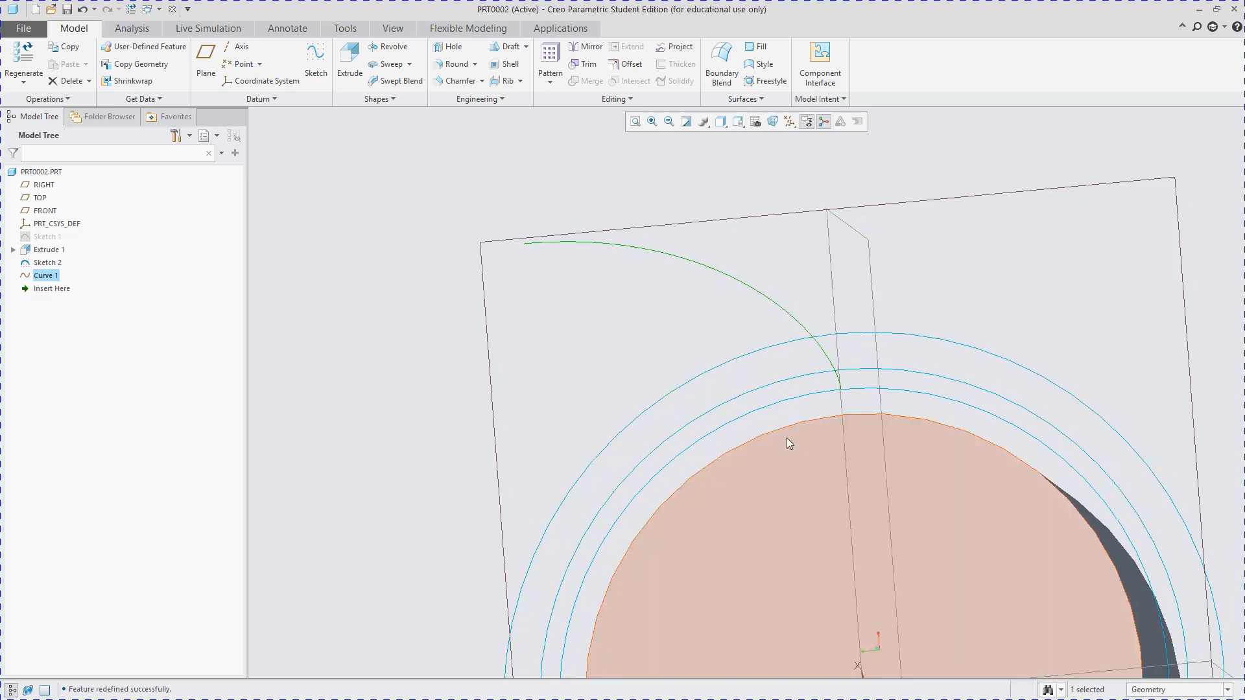
{"action": "scroll", "coordinate": [788, 438], "scroll_direction": "up", "scroll_amount": 2}
- Start a new sketch on the gear blank's flat circular face and orient the view parallel to the sketch plane
{"action": "left_click", "coordinate": [791, 533]}
{"action": "middle_click_drag", "start_coordinate": [791, 533], "coordinate": [811, 558]}
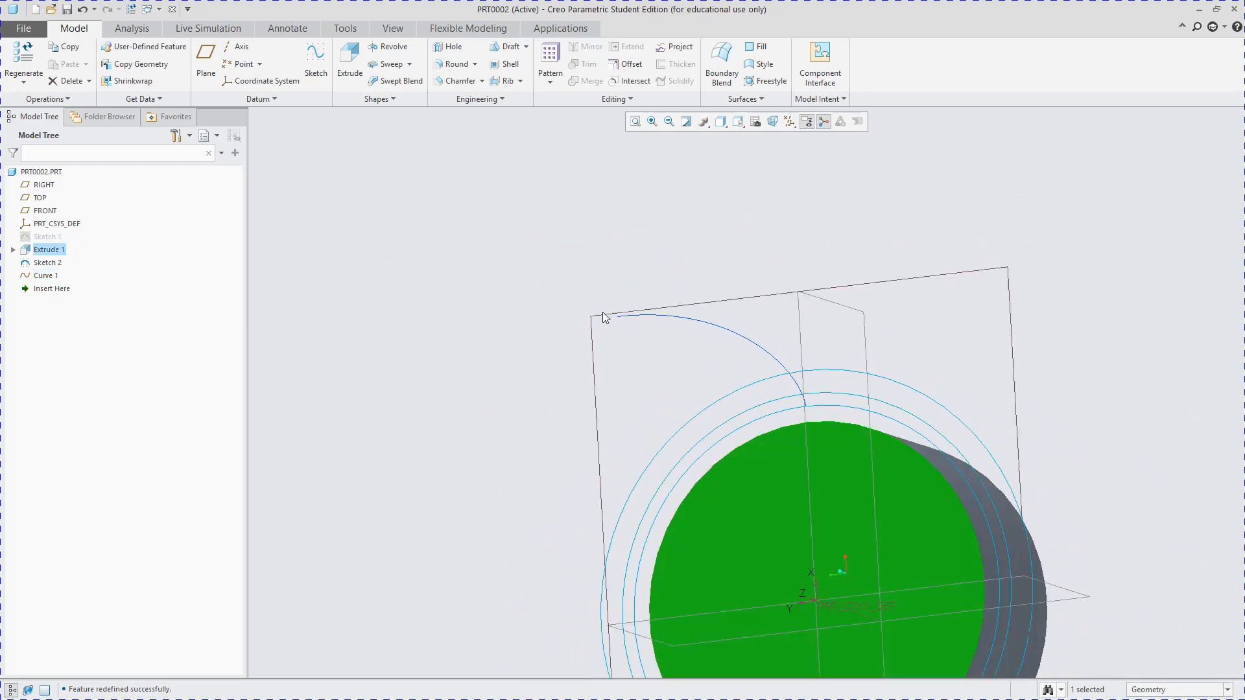
{"action": "left_click", "coordinate": [316, 59]}
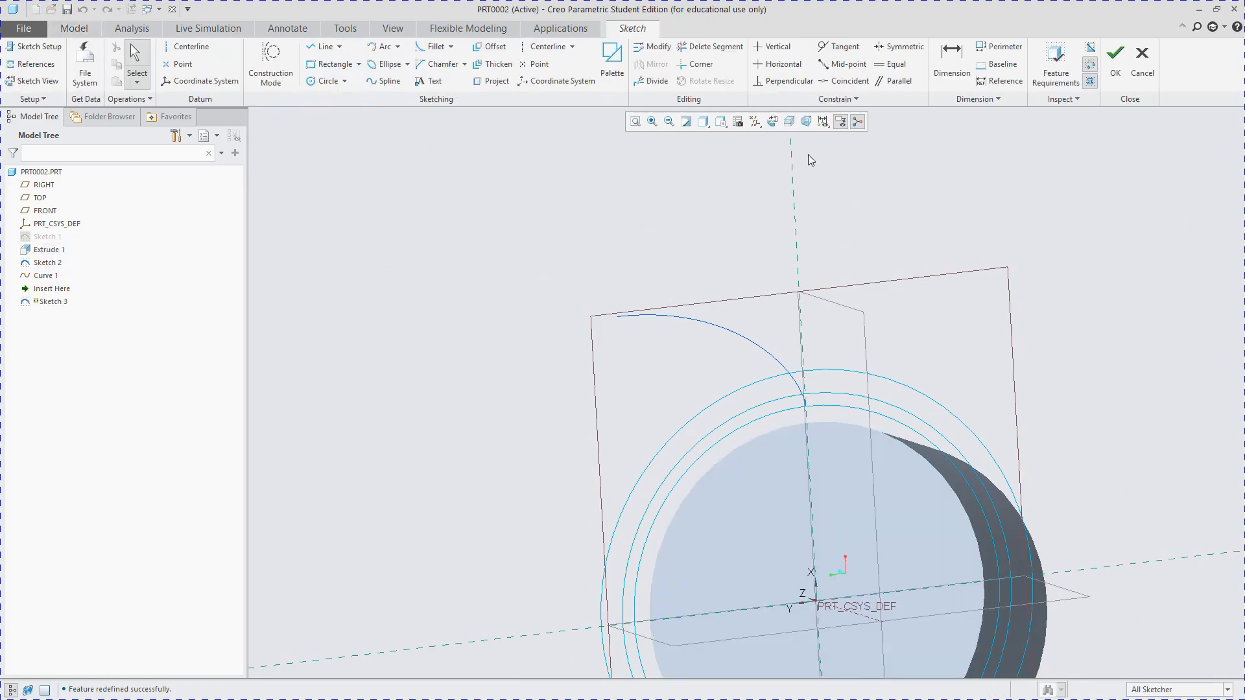
{"action": "left_click", "coordinate": [774, 123]}
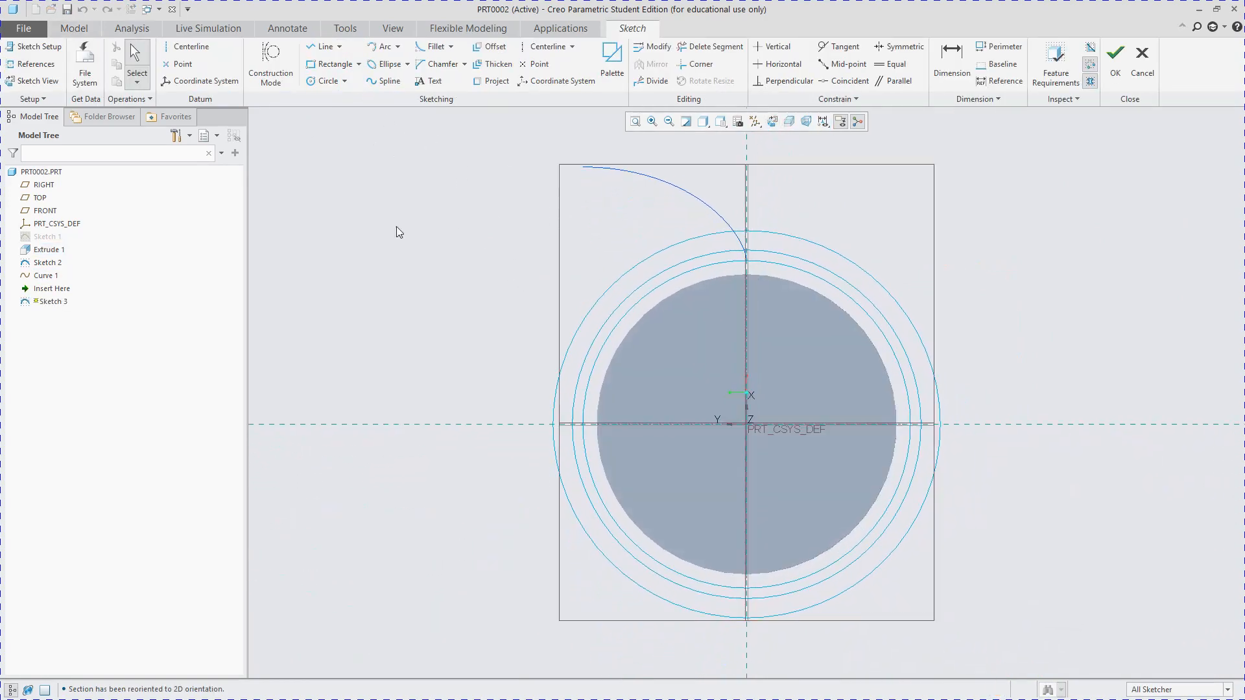
{"action": "left_click", "coordinate": [397, 47]}
{"action": "left_click", "coordinate": [410, 79]}
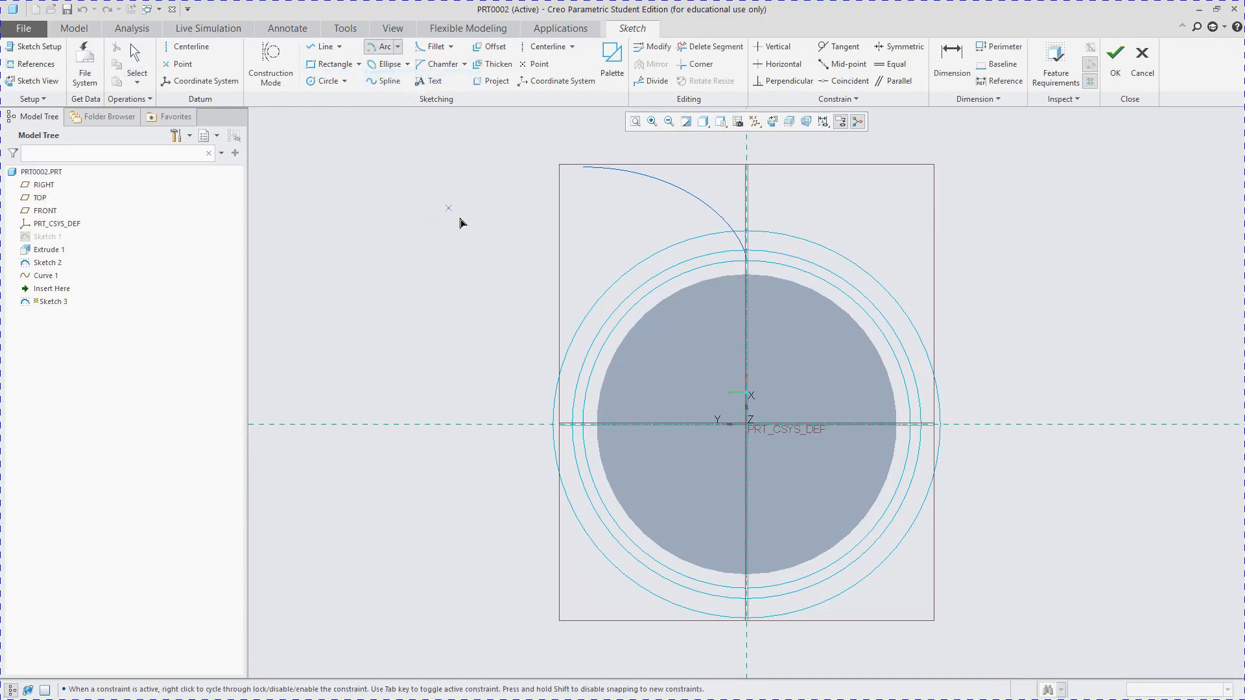
{"action": "scroll", "coordinate": [562, 217], "scroll_direction": "down", "scroll_amount": 4}
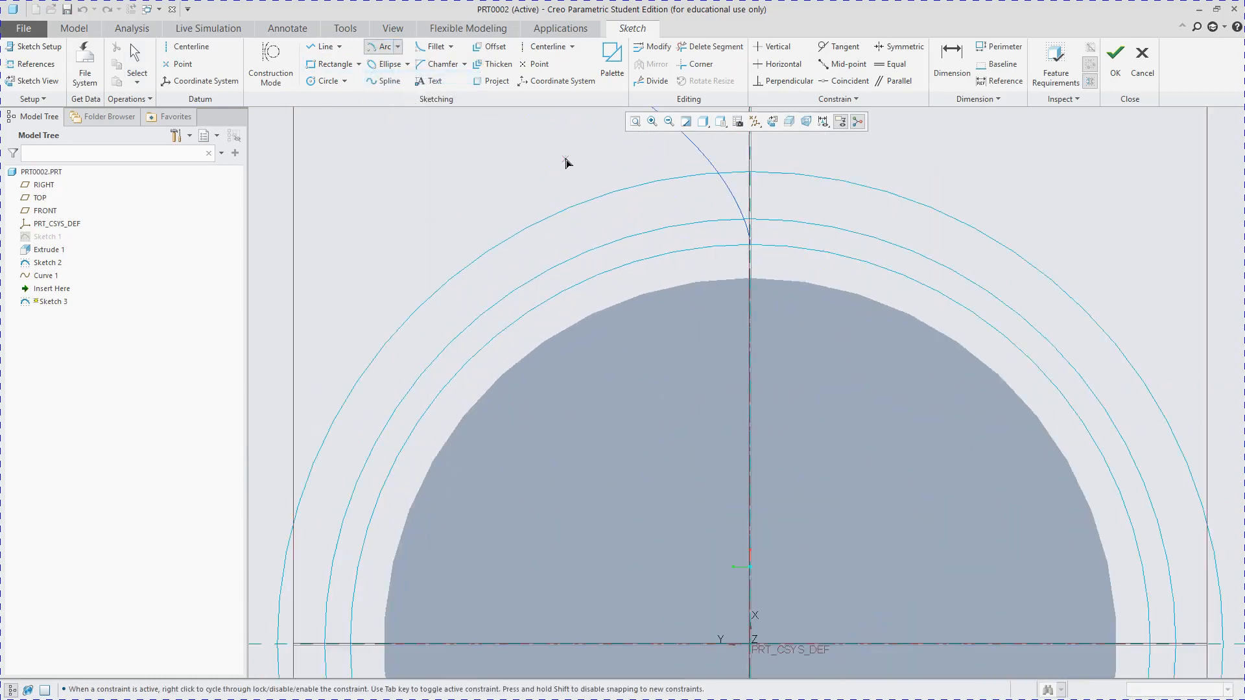
{"action": "scroll", "coordinate": [577, 208], "scroll_direction": "up", "scroll_amount": 4}
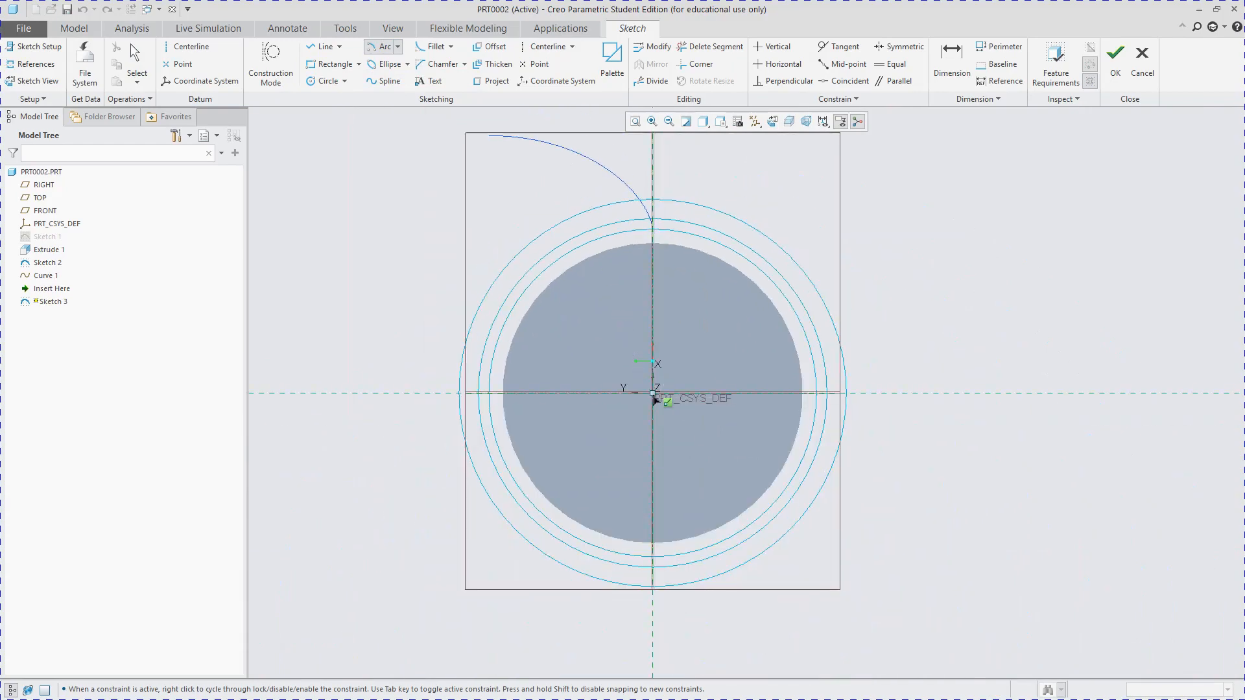
{"action": "left_click", "coordinate": [654, 394]}
{"action": "scroll", "coordinate": [642, 267], "scroll_direction": "up", "scroll_amount": 2}
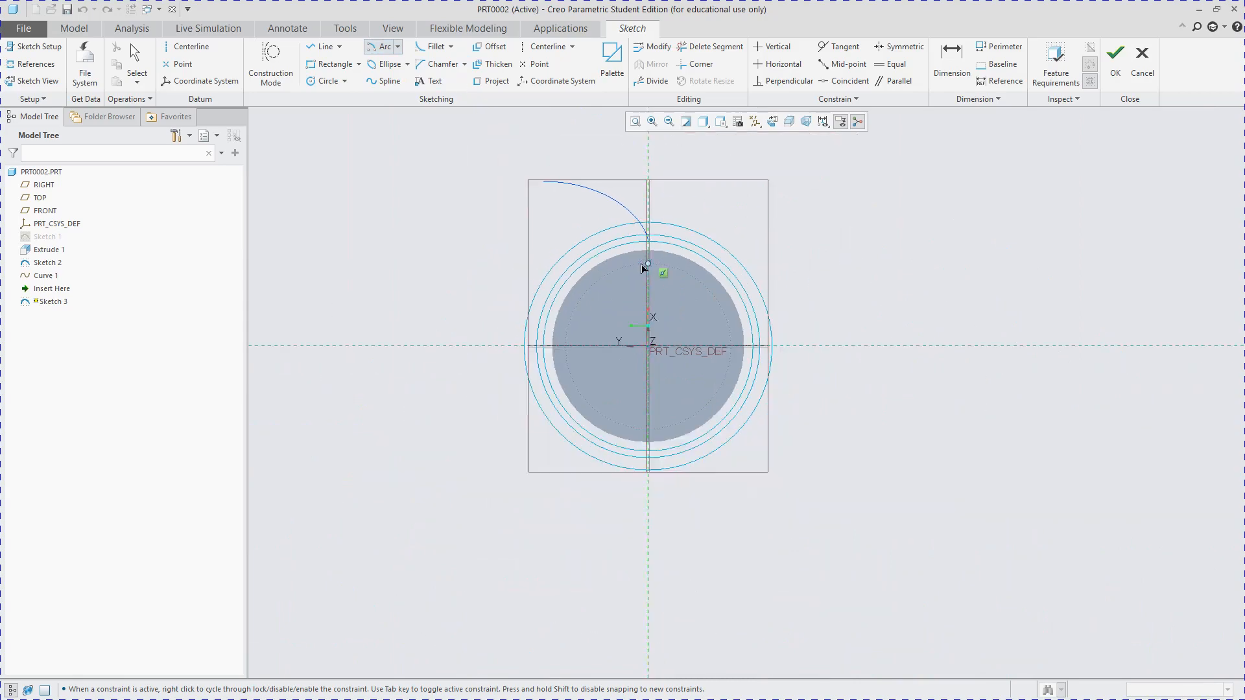
{"action": "scroll", "coordinate": [643, 290], "scroll_direction": "down", "scroll_amount": 6}
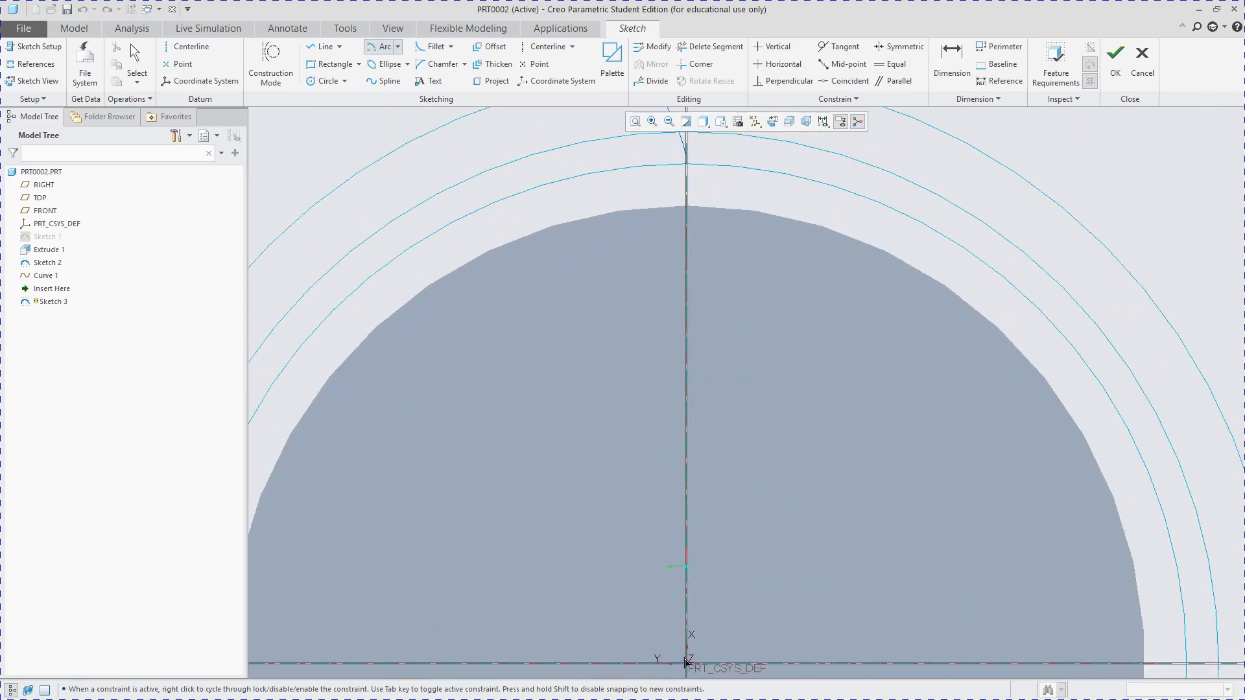
{"action": "scroll", "coordinate": [650, 503], "scroll_direction": "up", "scroll_amount": 3}
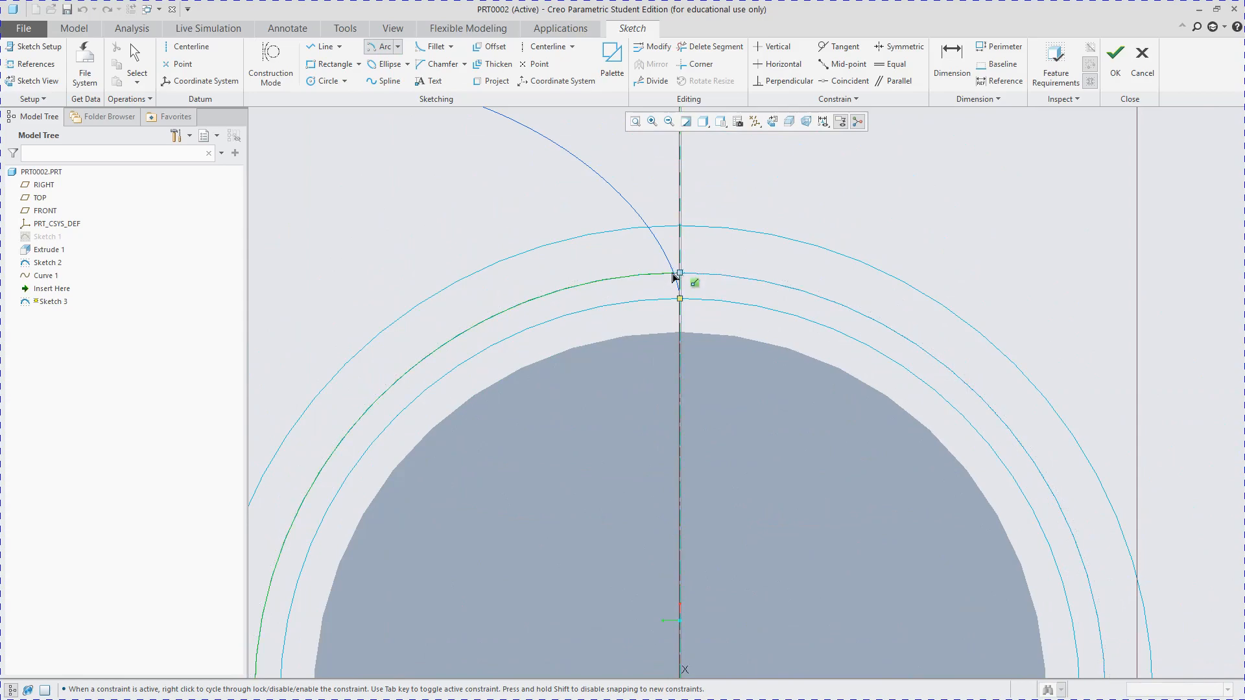
{"action": "scroll", "coordinate": [672, 273], "scroll_direction": "up", "scroll_amount": 2}
{"action": "scroll", "coordinate": [664, 266], "scroll_direction": "down", "scroll_amount": 2}
{"action": "scroll", "coordinate": [647, 271], "scroll_direction": "up", "scroll_amount": 2}
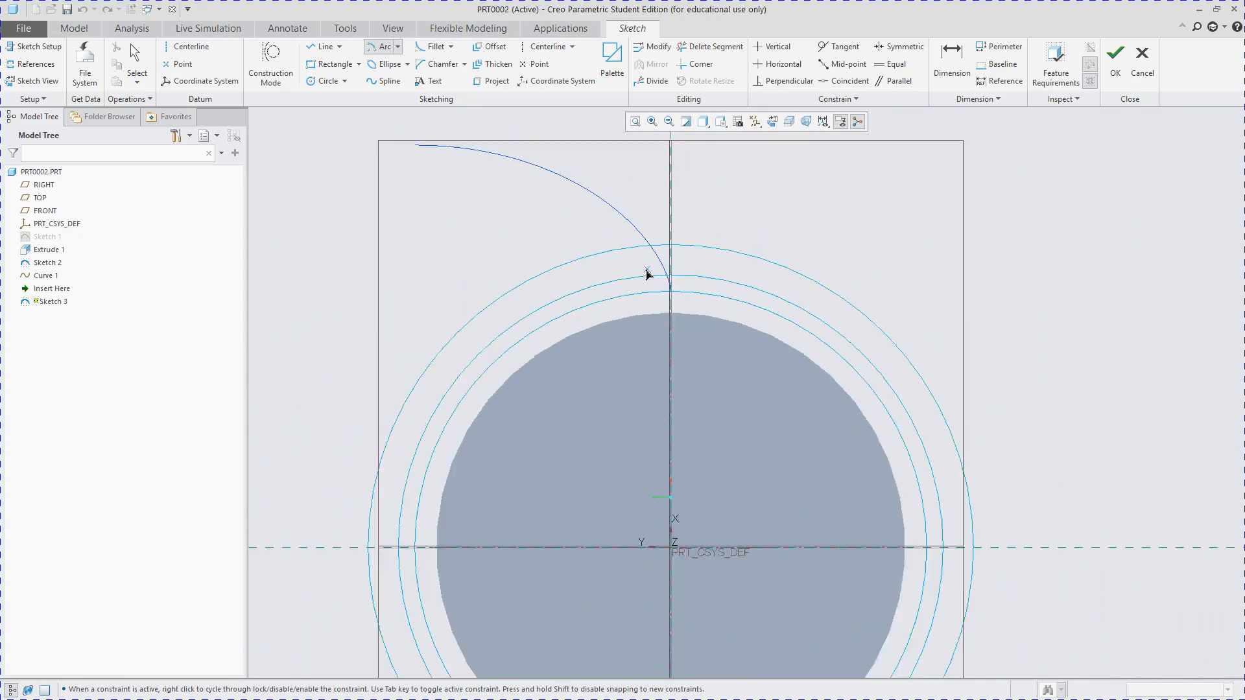
{"action": "scroll", "coordinate": [647, 273], "scroll_direction": "up", "scroll_amount": 2}
{"action": "scroll", "coordinate": [656, 227], "scroll_direction": "down", "scroll_amount": 4}
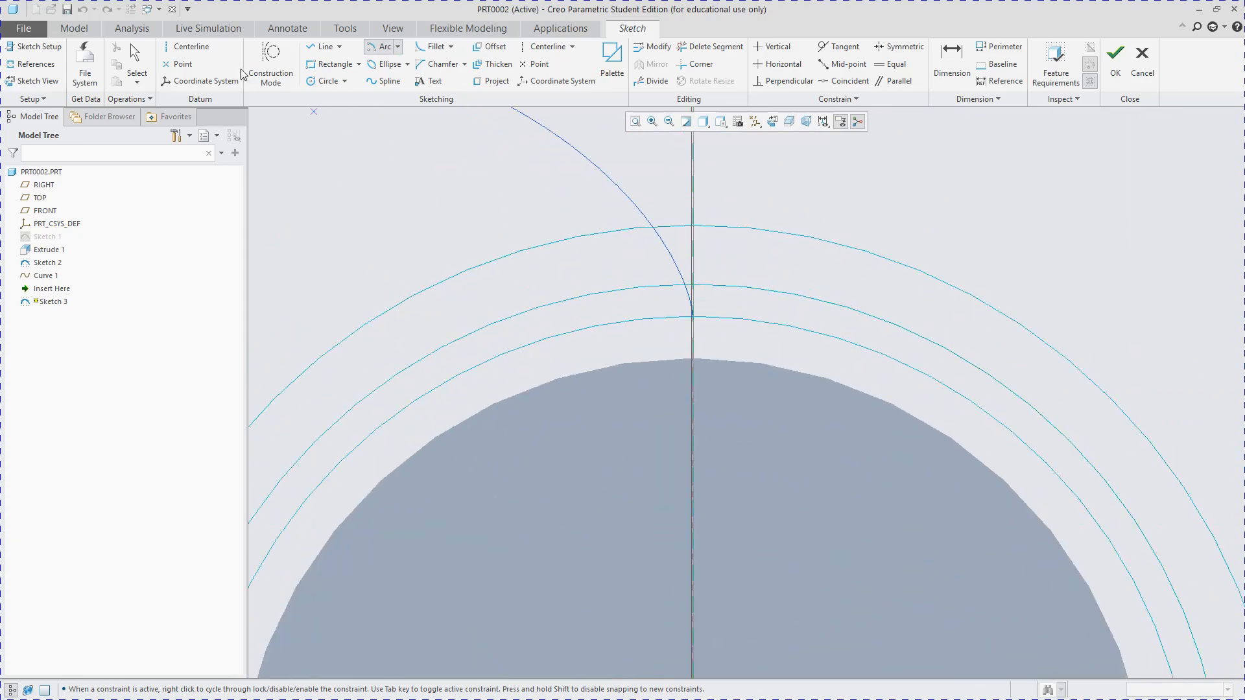
- Add the middle circle of the earlier sketch and the involute curve as sketch references and solve them
{"action": "left_click", "coordinate": [34, 63]}
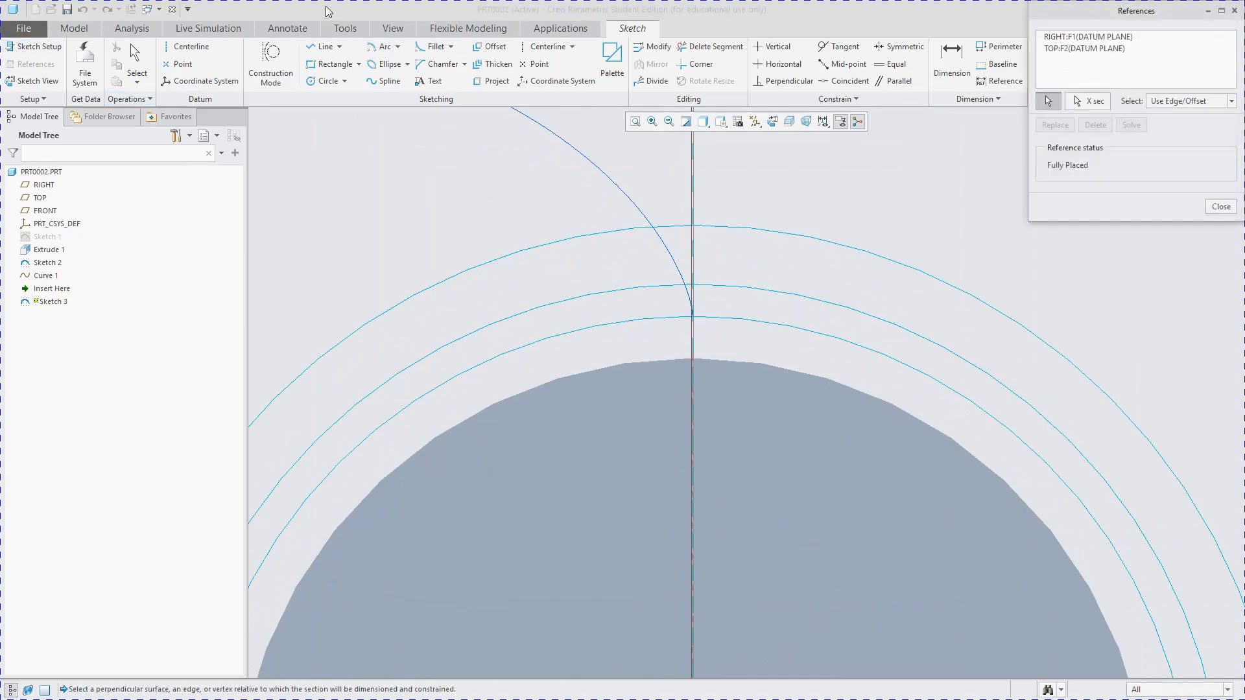
{"action": "scroll", "coordinate": [570, 489], "scroll_direction": "up", "scroll_amount": 4}
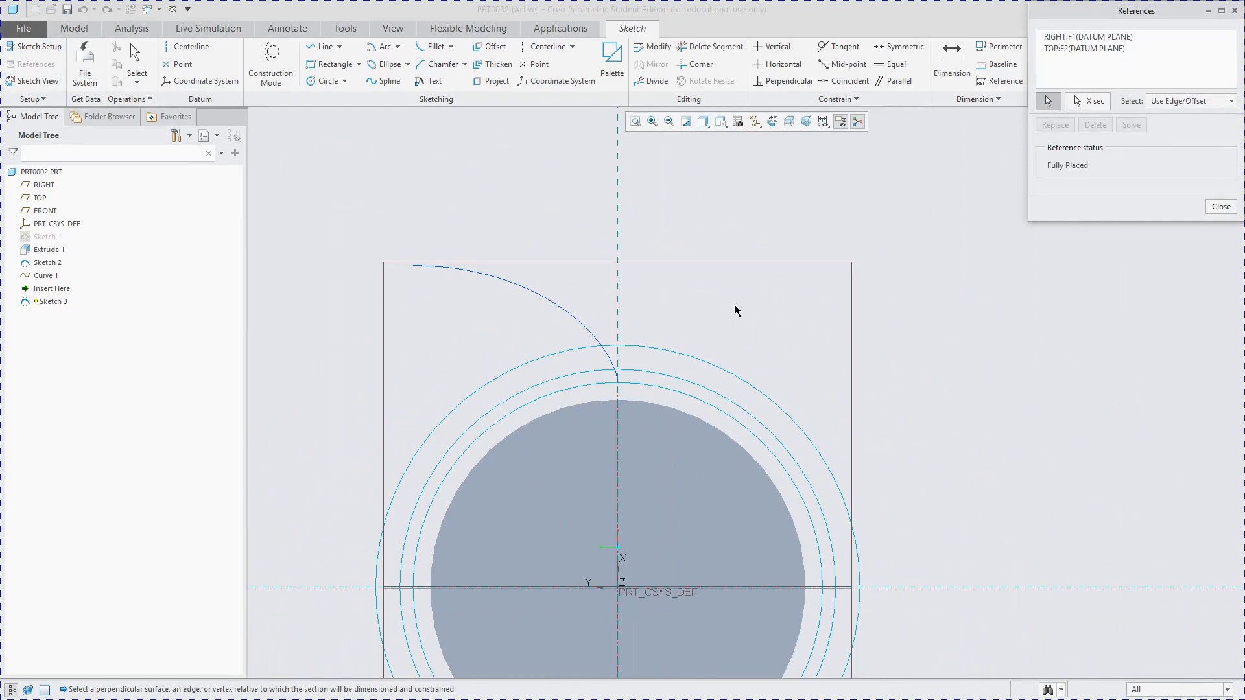
{"action": "scroll", "coordinate": [564, 369], "scroll_direction": "up", "scroll_amount": 5}
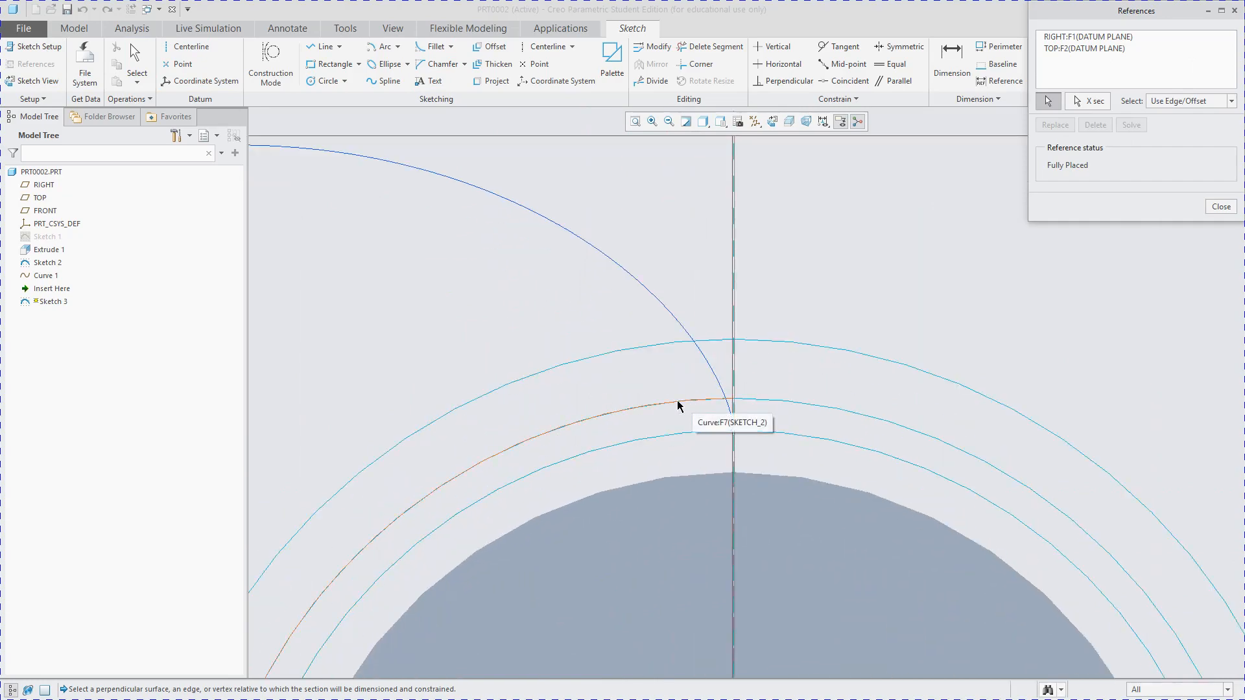
{"action": "left_click", "coordinate": [678, 406]}
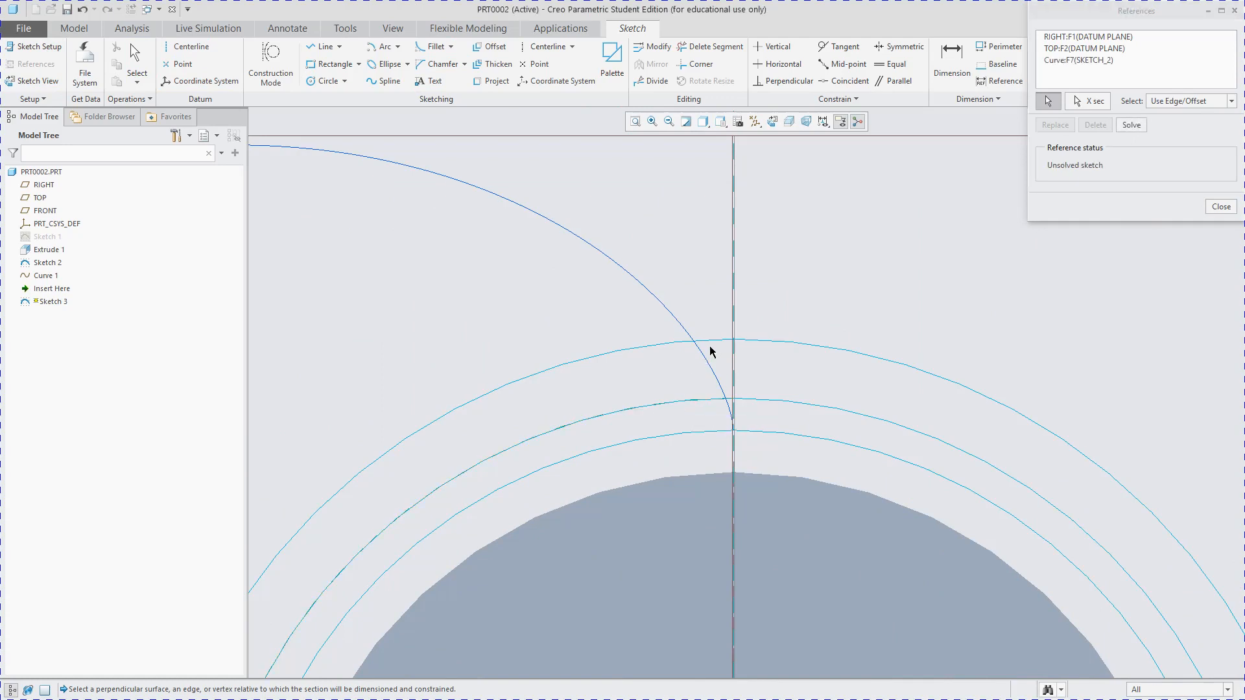
{"action": "left_click", "coordinate": [710, 363]}
{"action": "left_click", "coordinate": [1136, 125]}
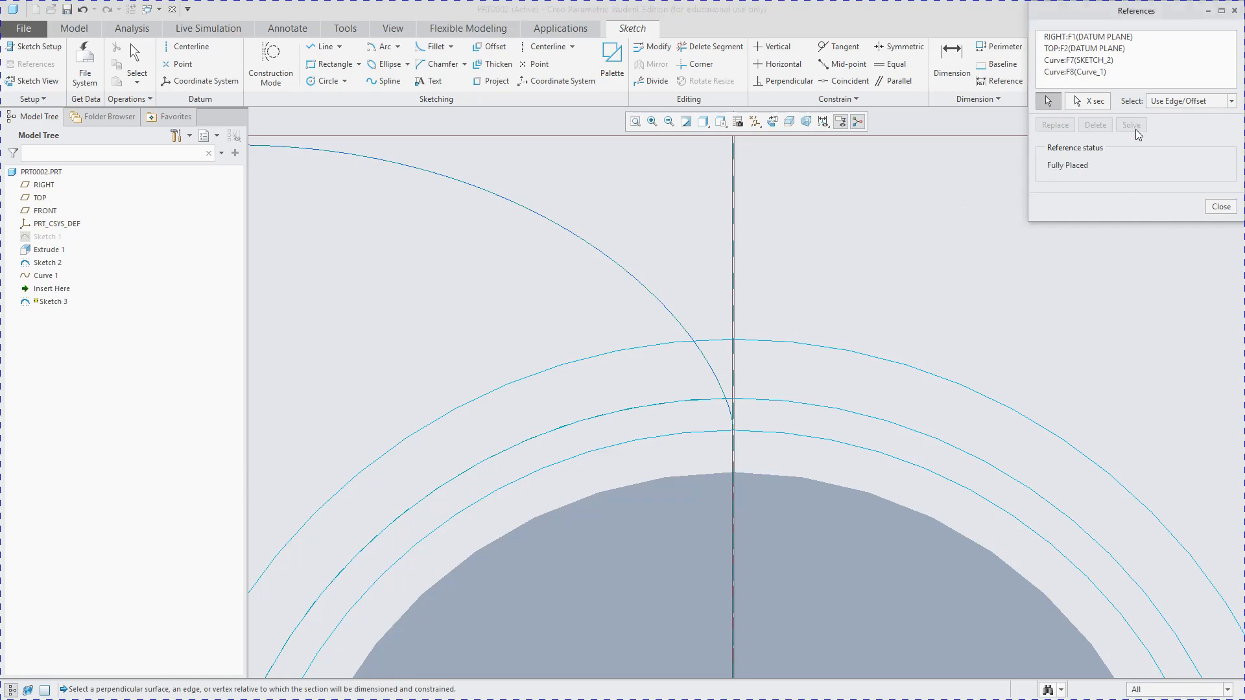
{"action": "left_click", "coordinate": [1220, 206]}
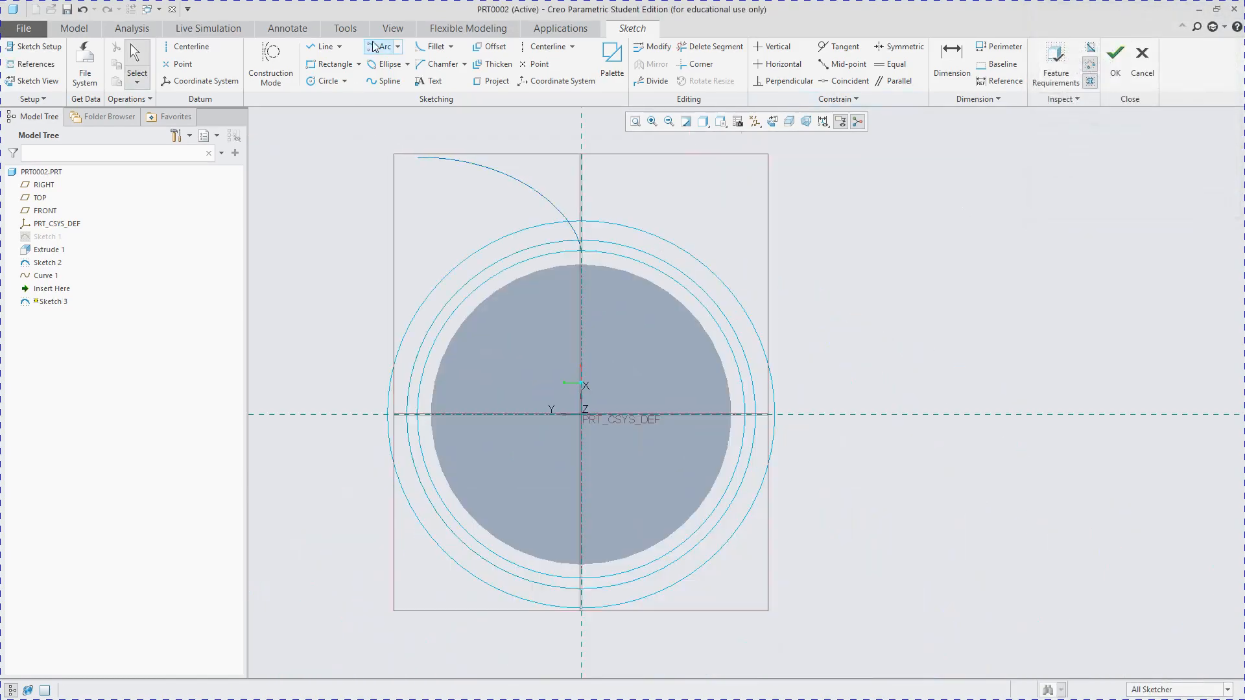
- Sketch an arc about 12.3 long on the middle reference circle, centred on the origin and starting where the involute curve crosses it
{"action": "left_click", "coordinate": [380, 51]}
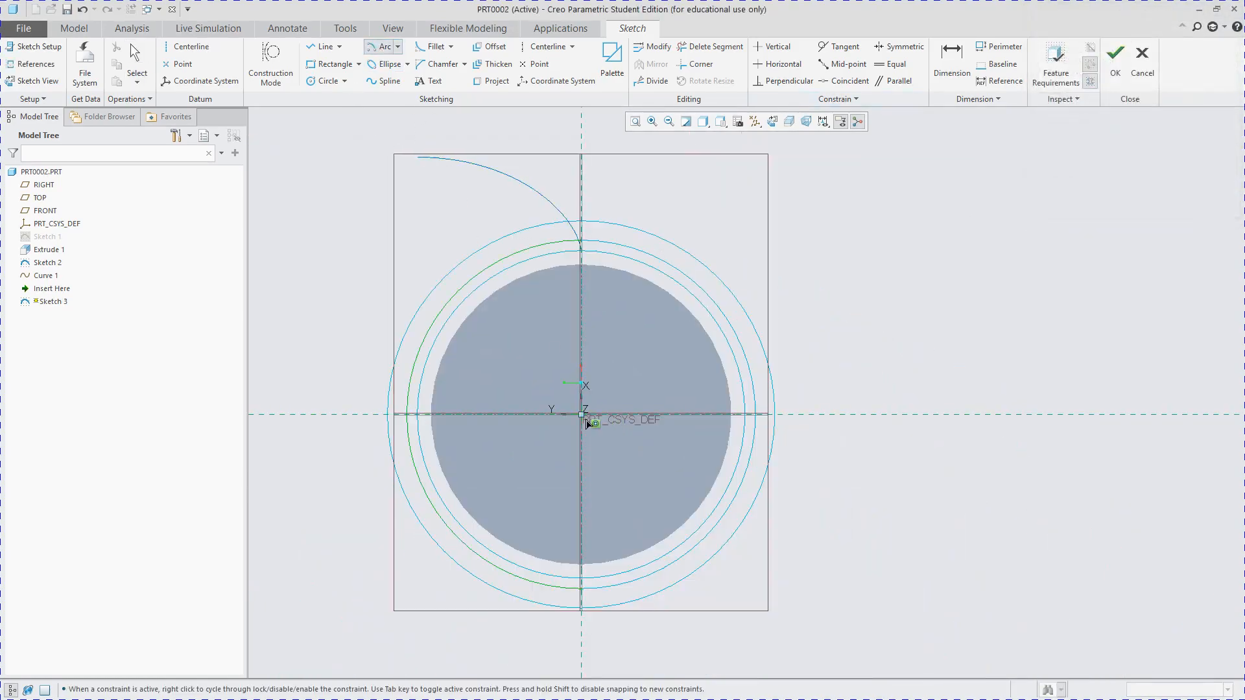
{"action": "left_click", "coordinate": [581, 415]}
{"action": "scroll", "coordinate": [581, 301], "scroll_direction": "up", "scroll_amount": 1}
{"action": "scroll", "coordinate": [579, 280], "scroll_direction": "down", "scroll_amount": 7}
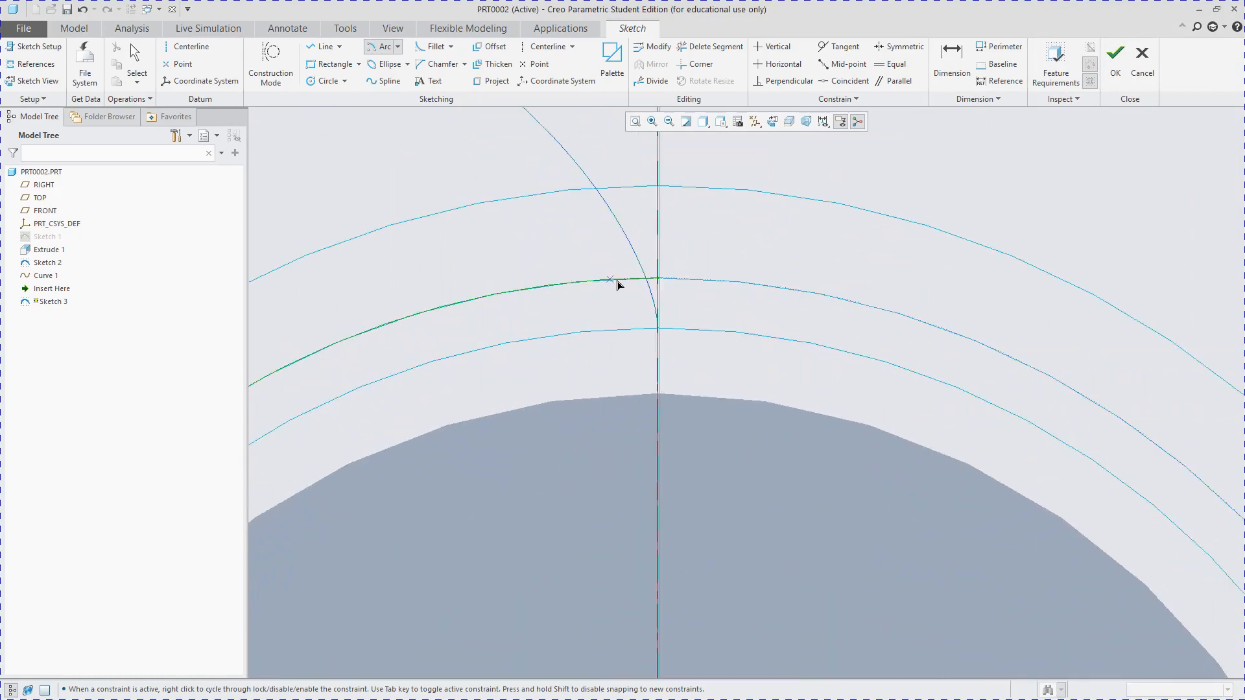
{"action": "left_click", "coordinate": [646, 278]}
{"action": "middle_click", "coordinate": [647, 281]}
{"action": "scroll", "coordinate": [611, 299], "scroll_direction": "up", "scroll_amount": 4}
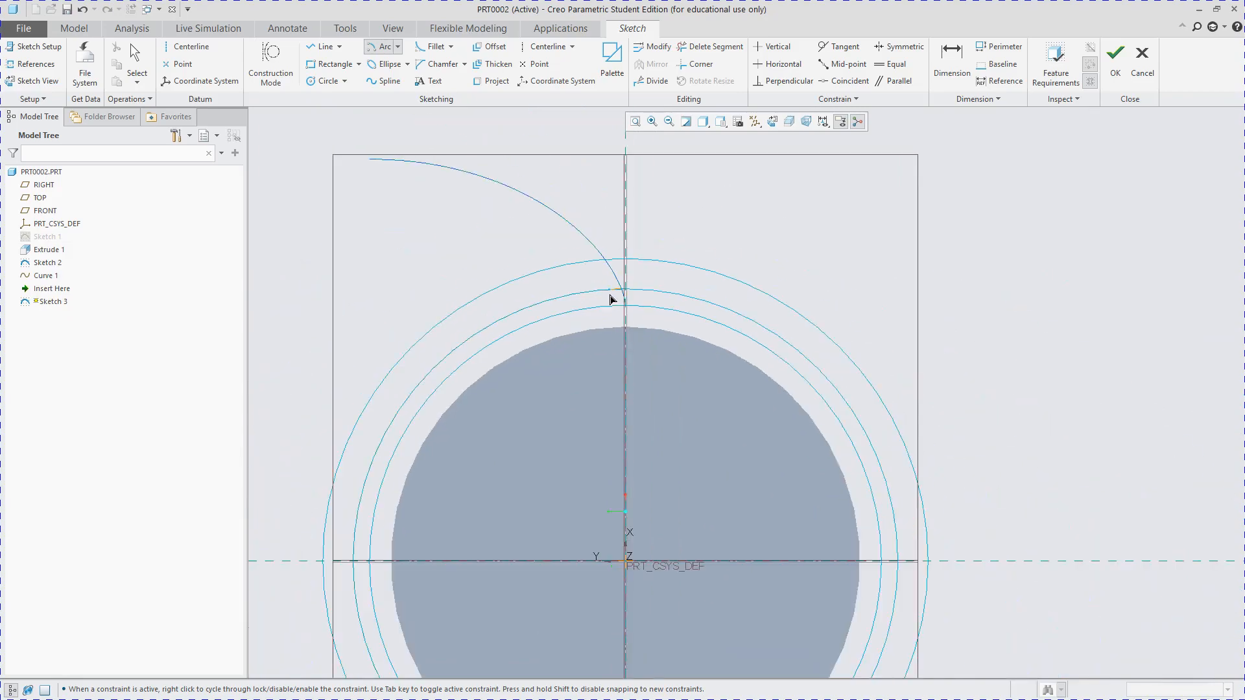
{"action": "scroll", "coordinate": [562, 298], "scroll_direction": "down", "scroll_amount": 3}
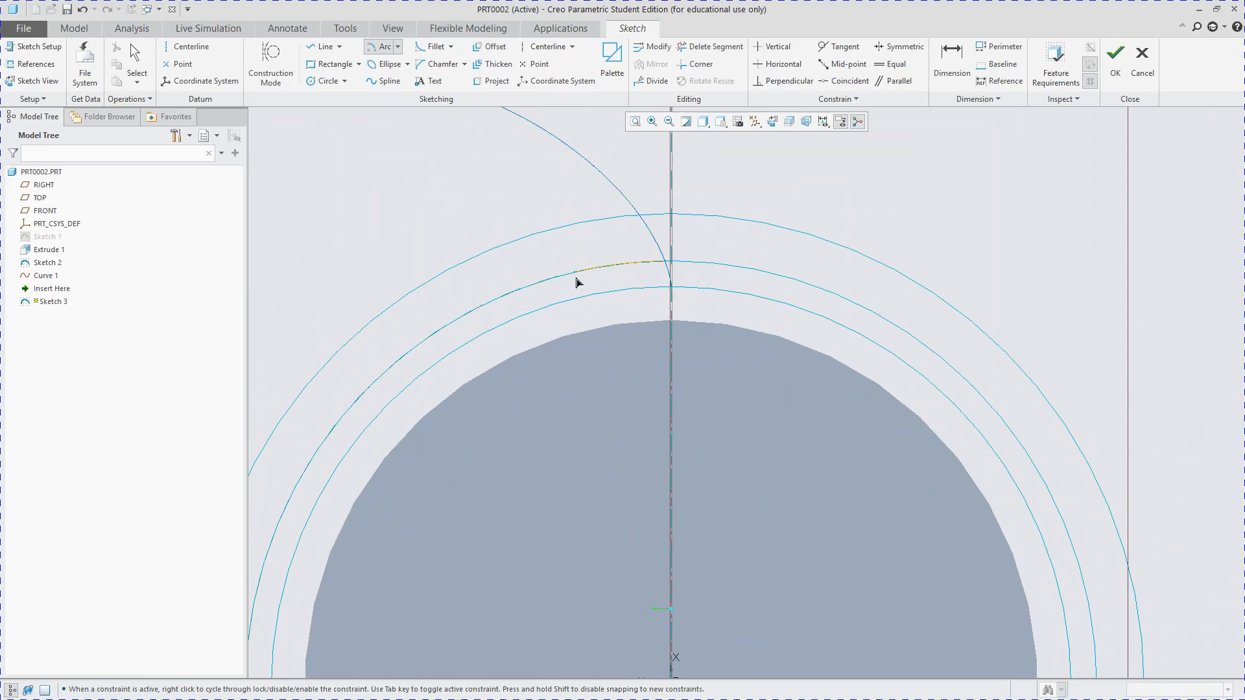
{"action": "middle_click", "coordinate": [584, 297]}
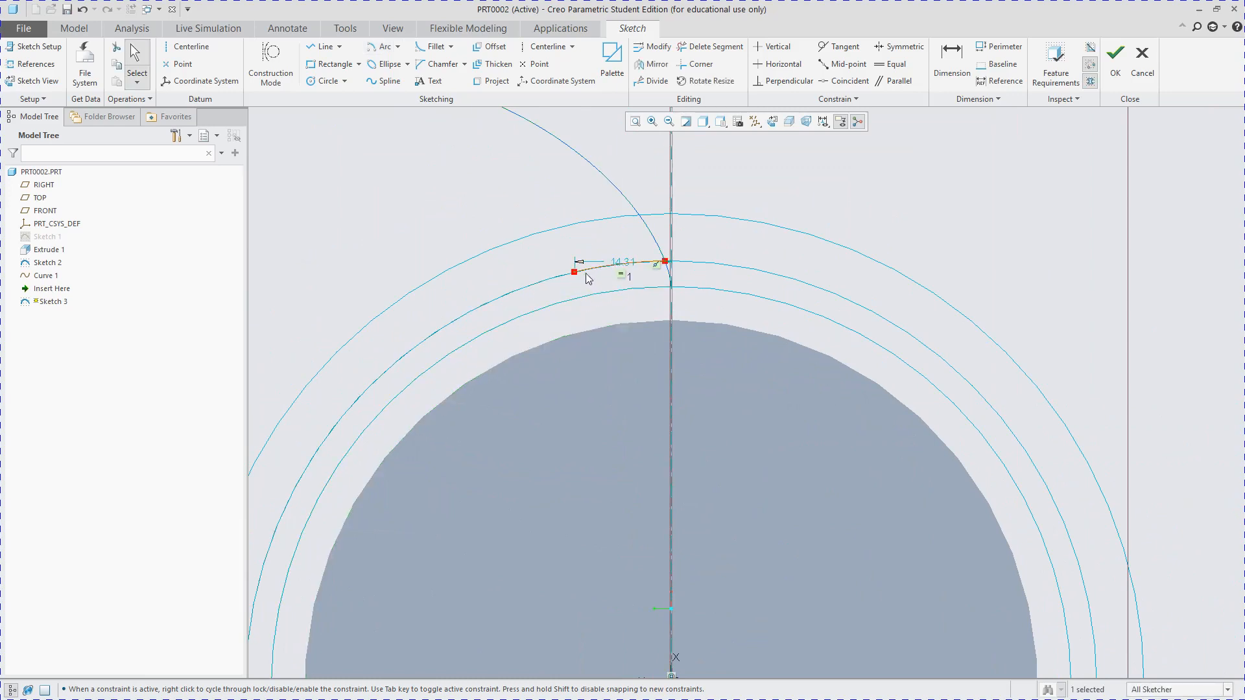
- Examine the new arc's endpoints against the involute curve and middle circle, and return to the flat sketch orientation
{"action": "scroll", "coordinate": [583, 285], "scroll_direction": "up", "scroll_amount": 4}
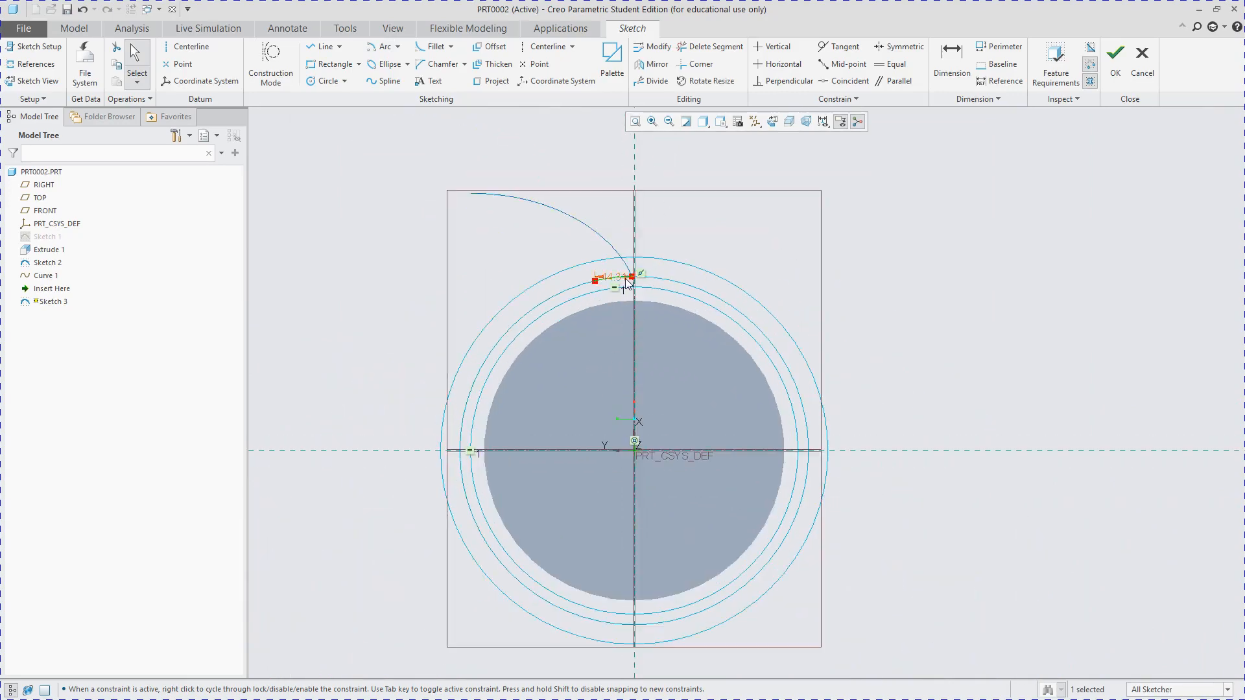
{"action": "scroll", "coordinate": [623, 277], "scroll_direction": "down", "scroll_amount": 3}
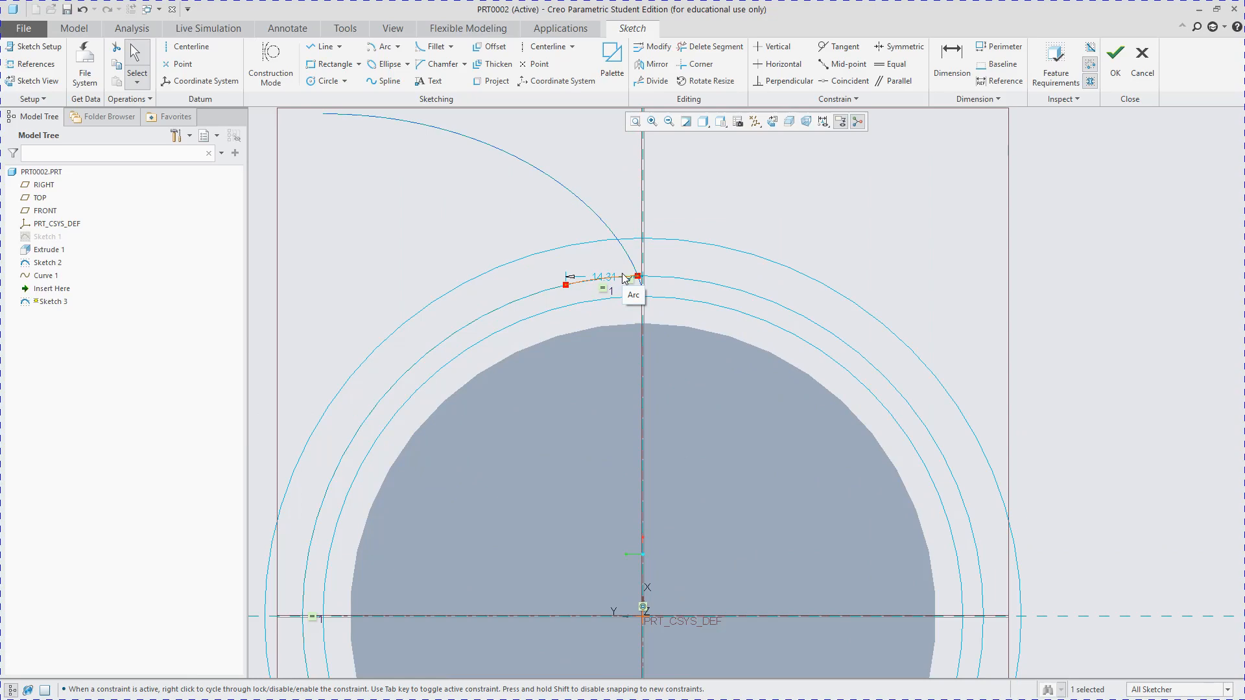
{"action": "scroll", "coordinate": [589, 289], "scroll_direction": "up", "scroll_amount": 3}
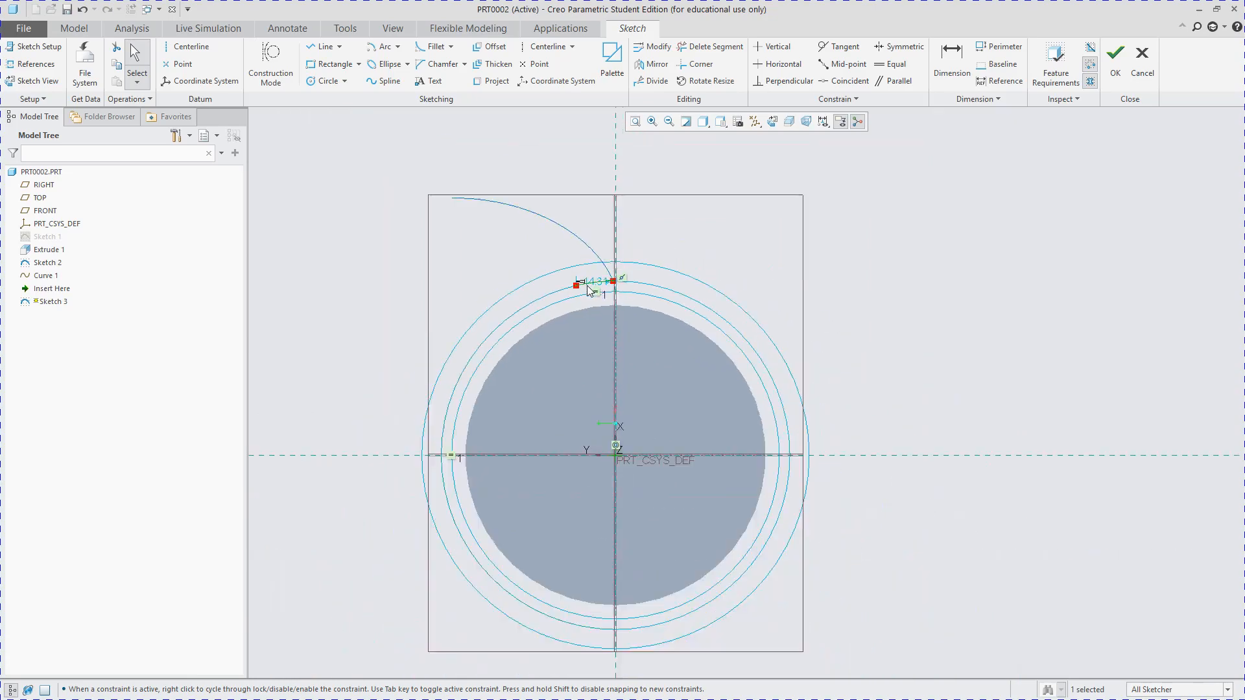
{"action": "scroll", "coordinate": [589, 289], "scroll_direction": "down", "scroll_amount": 5}
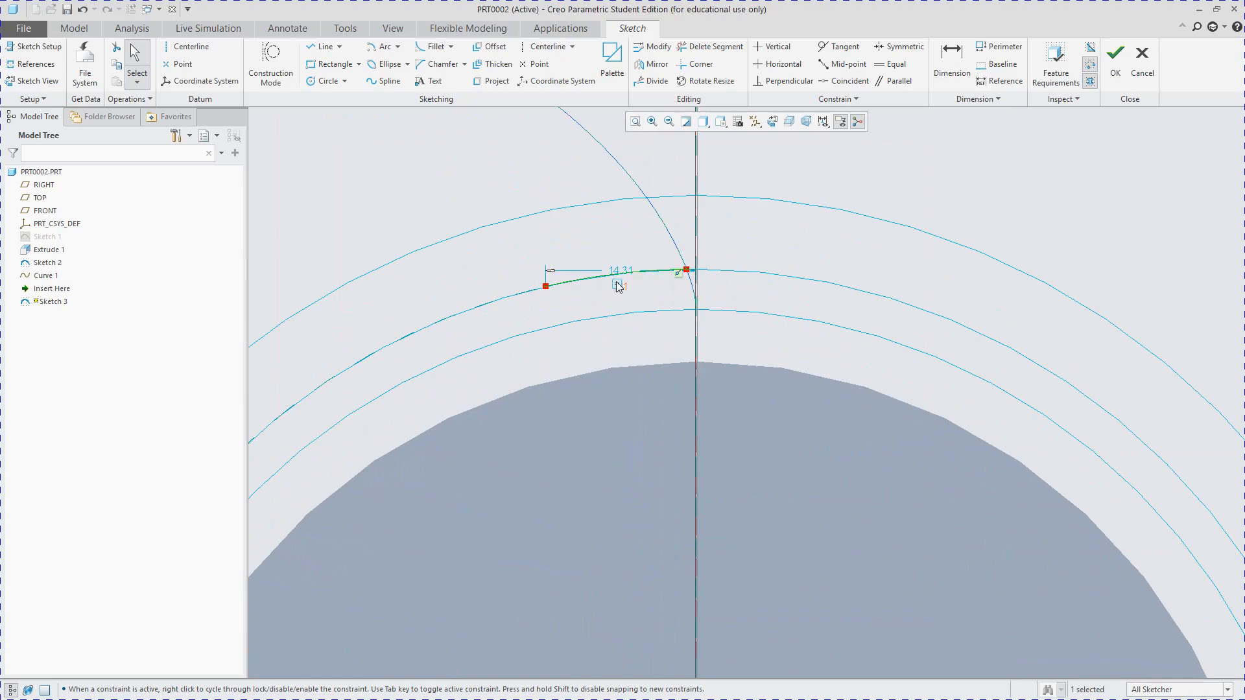
{"action": "scroll", "coordinate": [621, 278], "scroll_direction": "down", "scroll_amount": 3}
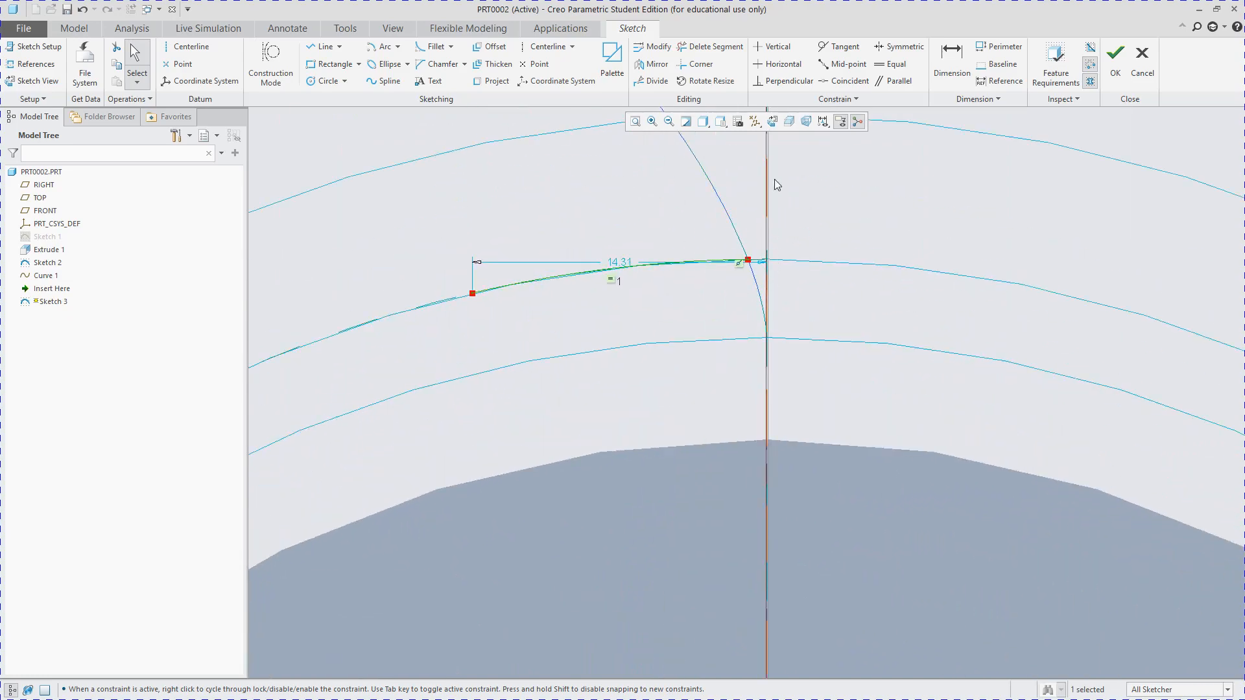
{"action": "scroll", "coordinate": [776, 184], "scroll_direction": "up", "scroll_amount": 3}
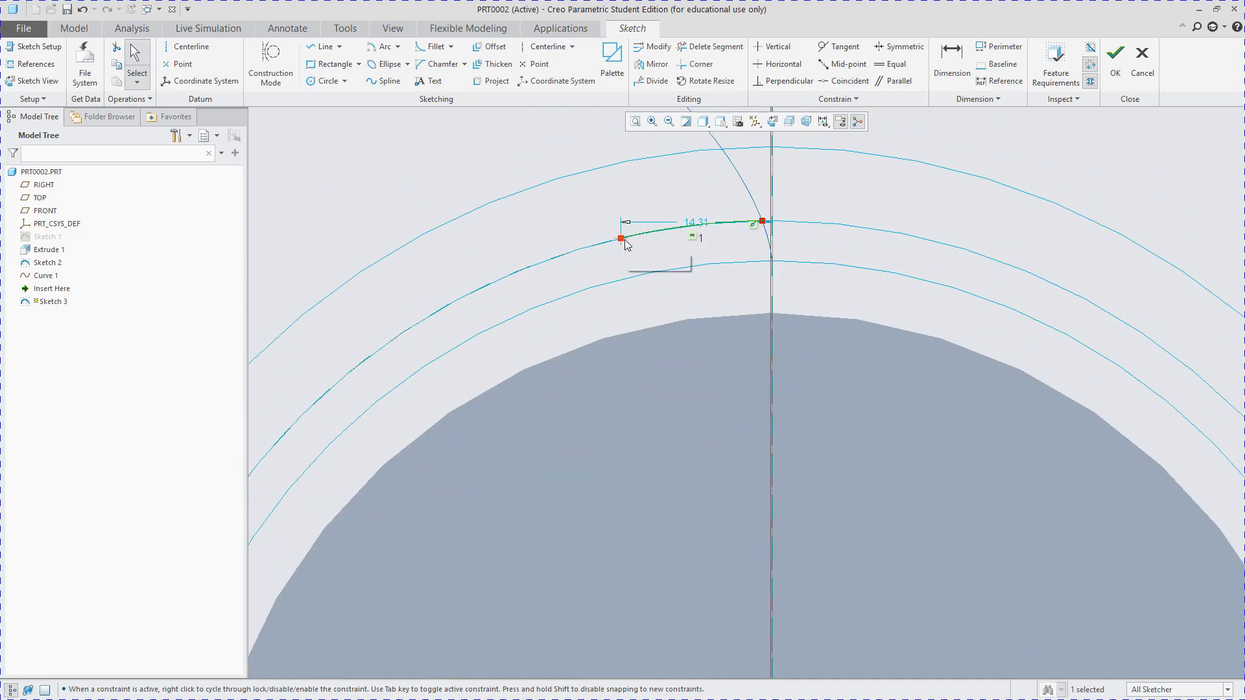
{"action": "mouse_move", "coordinate": [629, 242]}
{"action": "middle_mouse_down"}
{"action": "mouse_move", "coordinate": [603, 292]}
{"action": "mouse_move", "coordinate": [639, 337]}
{"action": "mouse_move", "coordinate": [743, 210]}
{"action": "middle_mouse_up"}
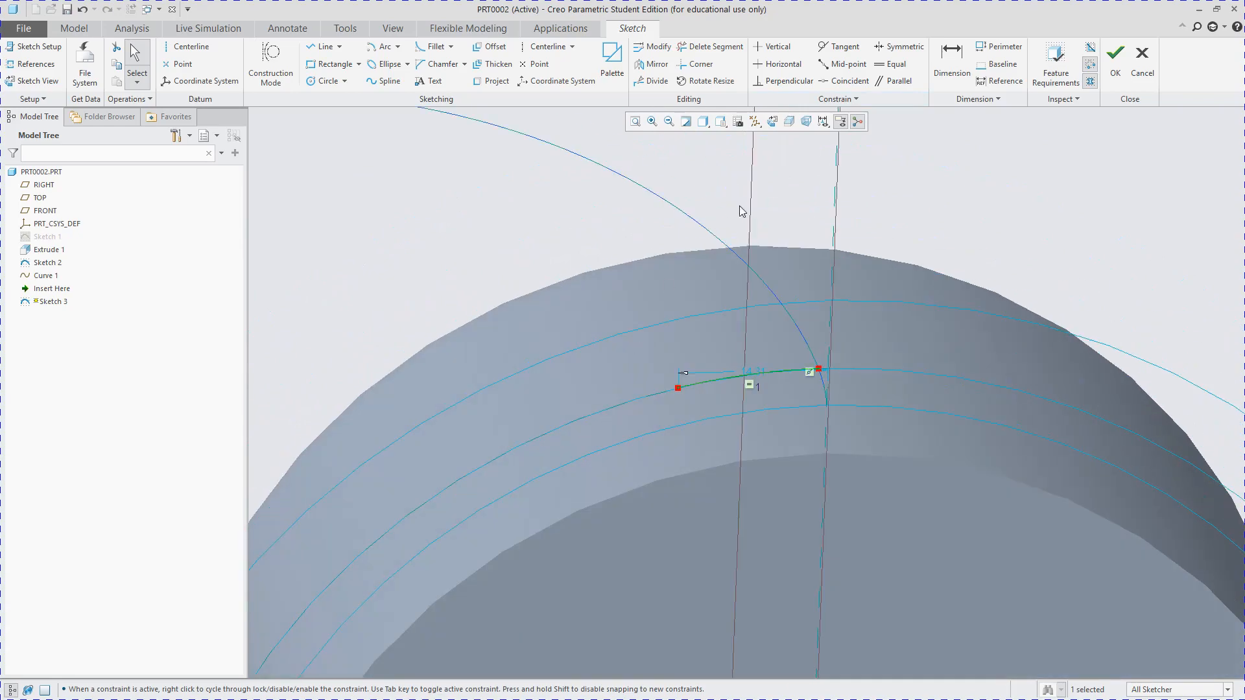
{"action": "left_click", "coordinate": [773, 121]}
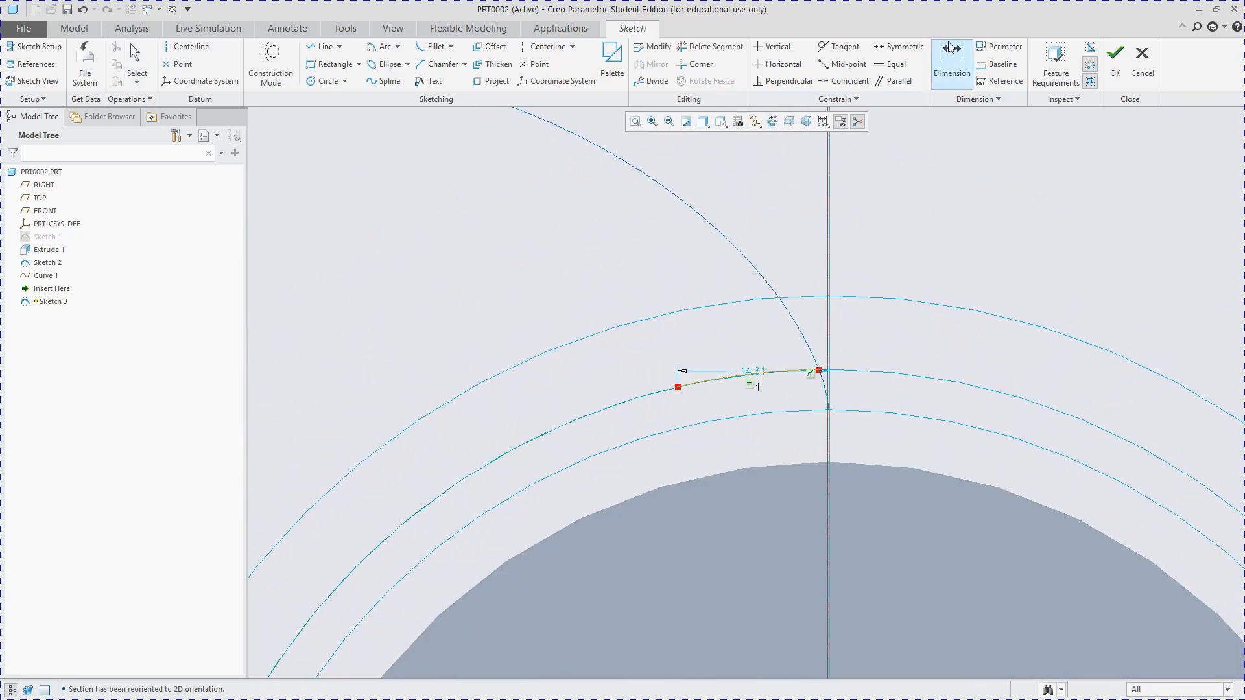
- Dimension the arc's length between its two endpoints, placing the dimension above the arc
{"action": "left_click", "coordinate": [951, 70]}
{"action": "scroll", "coordinate": [922, 136], "scroll_direction": "down", "scroll_amount": 5}
{"action": "scroll", "coordinate": [925, 263], "scroll_direction": "up", "scroll_amount": 3}
{"action": "scroll", "coordinate": [926, 263], "scroll_direction": "up", "scroll_amount": 1}
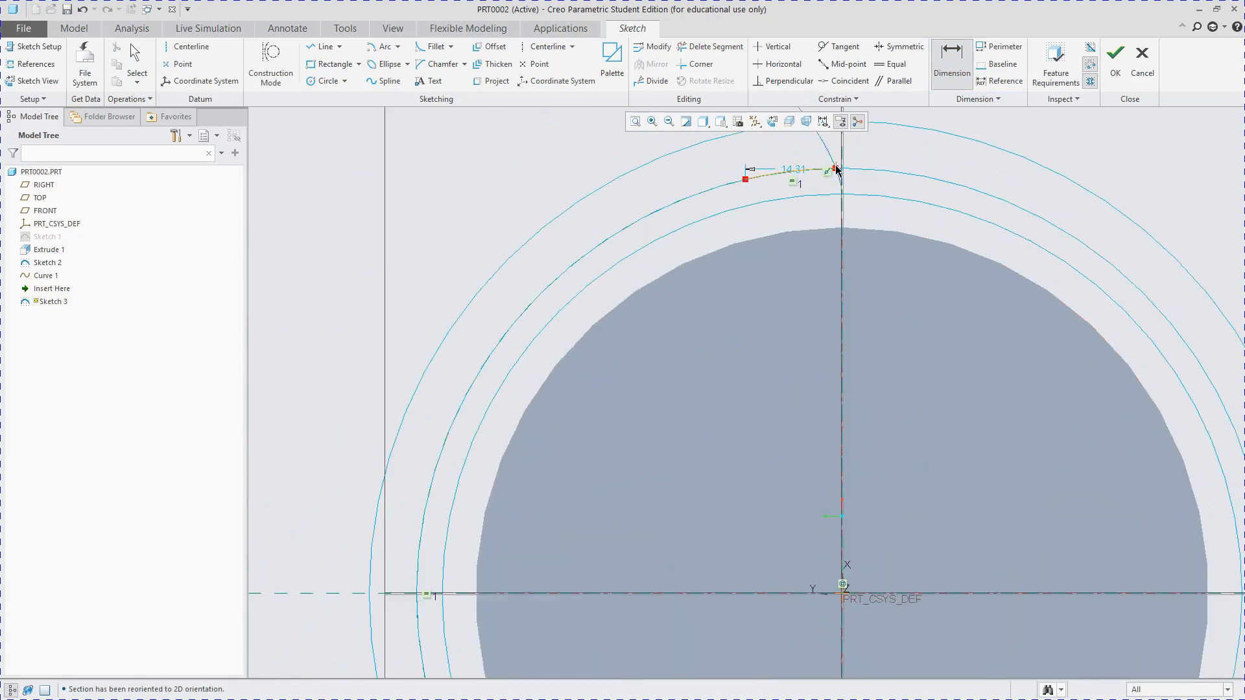
{"action": "left_click", "coordinate": [835, 169]}
{"action": "scroll", "coordinate": [788, 341], "scroll_direction": "down", "scroll_amount": 3}
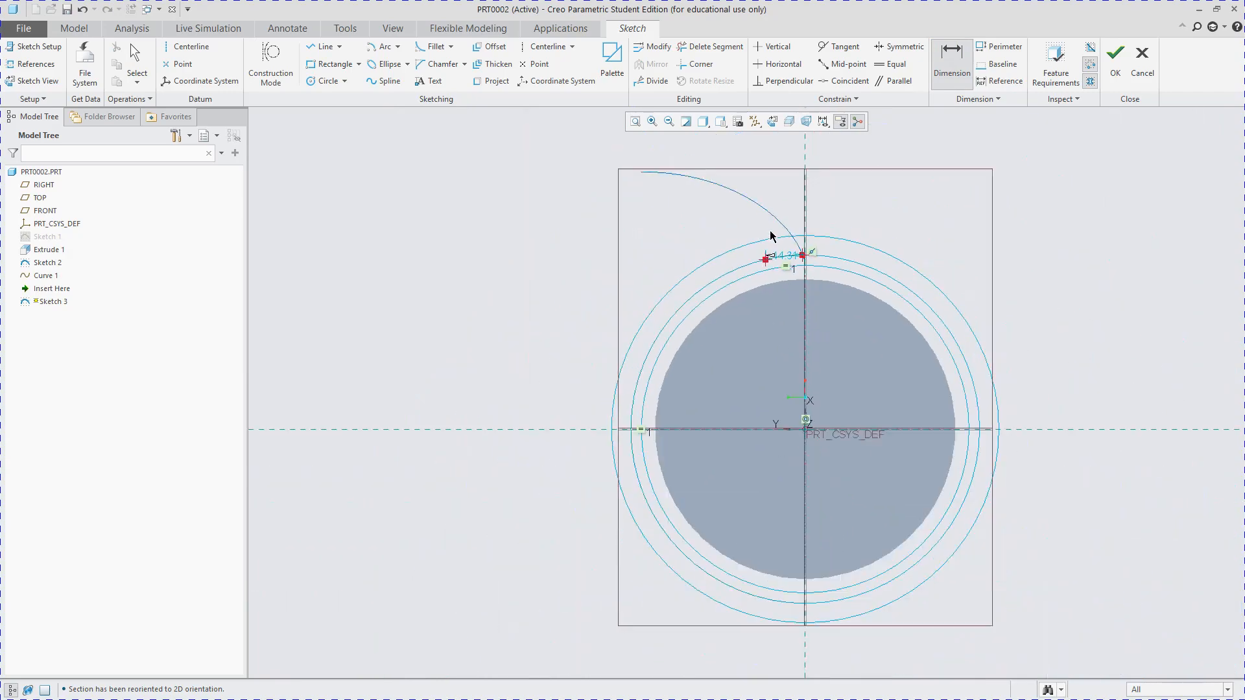
{"action": "scroll", "coordinate": [782, 298], "scroll_direction": "up", "scroll_amount": 3}
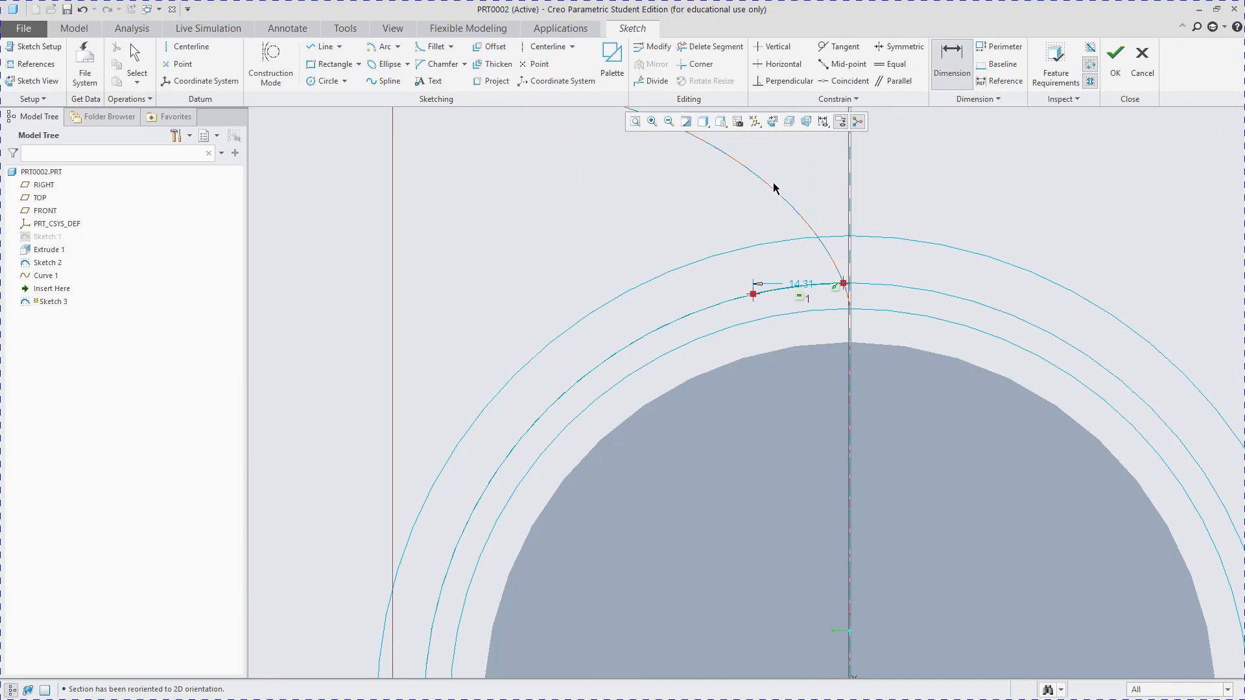
{"action": "middle_click", "coordinate": [792, 179]}
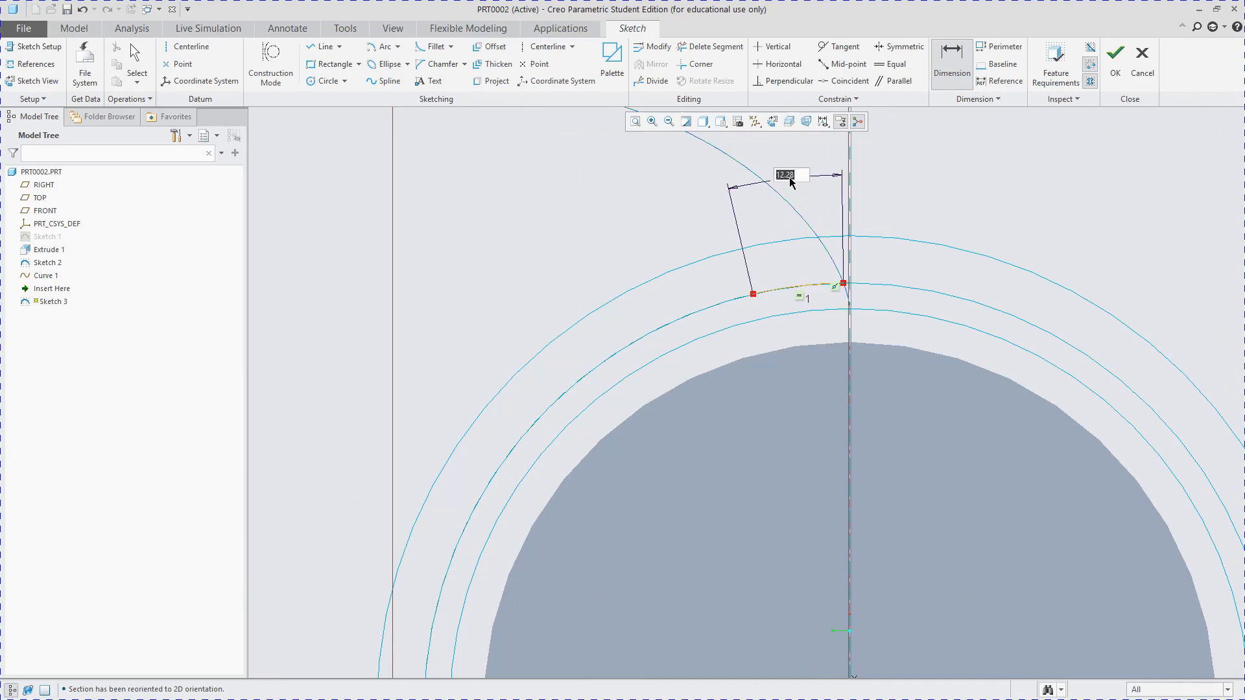
{"action": "scroll", "coordinate": [811, 342], "scroll_direction": "down", "scroll_amount": 3}
{"action": "scroll", "coordinate": [806, 408], "scroll_direction": "up", "scroll_amount": 3}
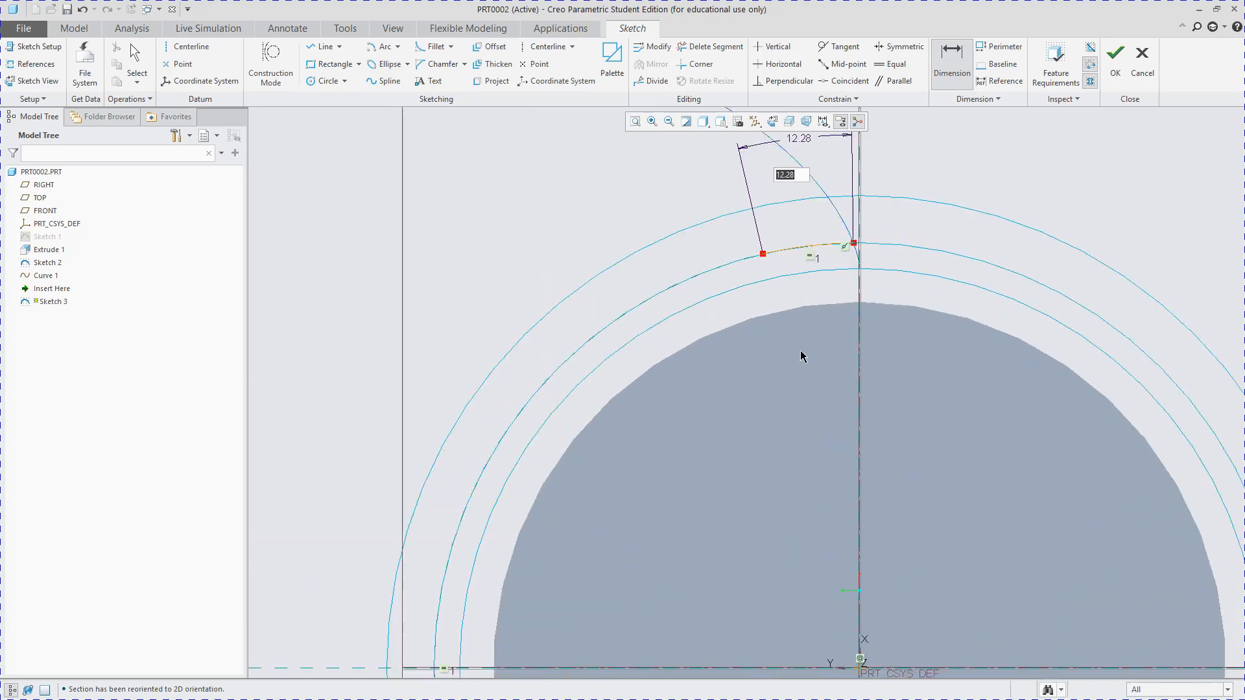
{"action": "scroll", "coordinate": [818, 393], "scroll_direction": "down", "scroll_amount": 1}
{"action": "scroll", "coordinate": [806, 224], "scroll_direction": "up", "scroll_amount": 1}
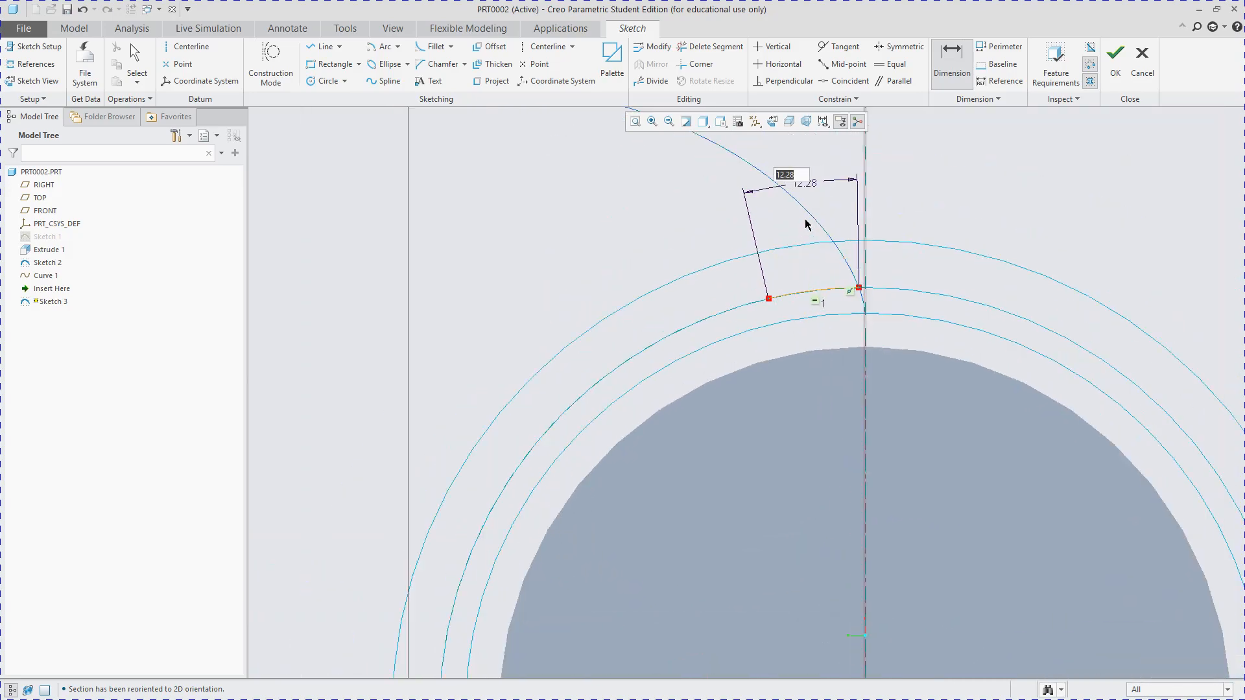
- Switch to the gear equations file in Notepad, look up the tooth thickness equation, and return to the sketch
{"action": "key", "text": "alt+Tab"}
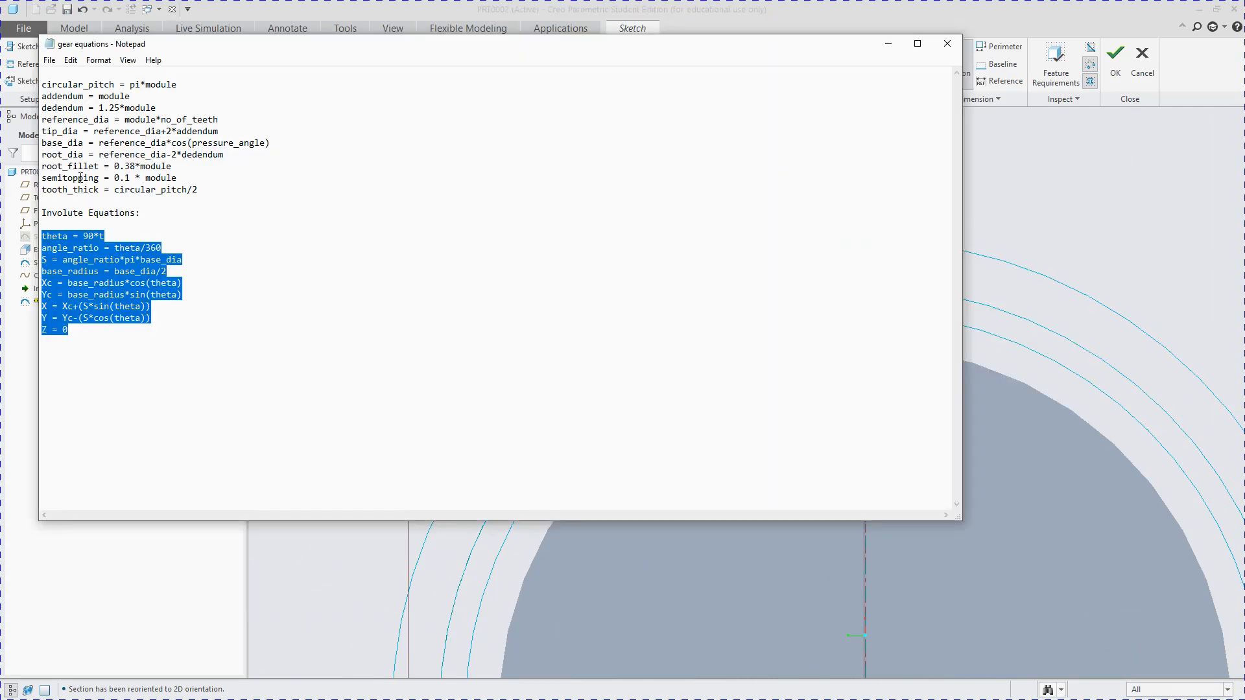
{"action": "left_click_drag", "start_coordinate": [88, 177], "coordinate": [4, 193]}
{"action": "left_click", "coordinate": [1073, 232]}
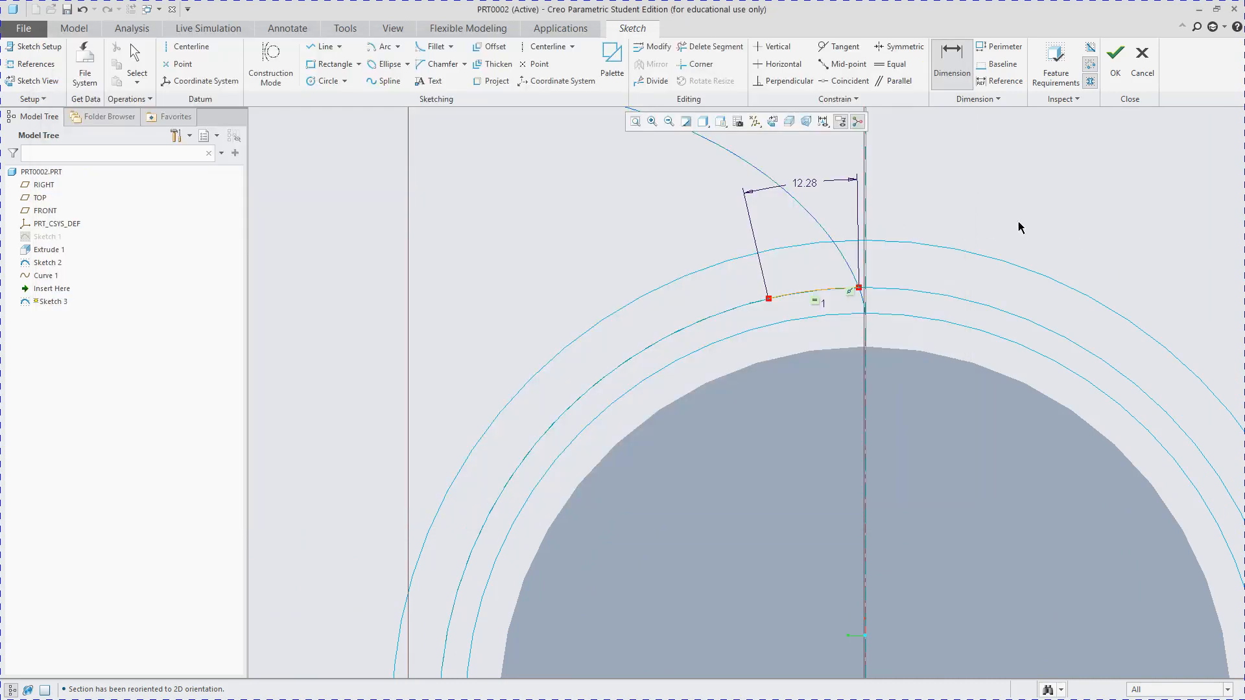
- Set the arc's length dimension to the relation tooth_thick and complete the sketch
{"action": "double_click", "coordinate": [810, 183]}
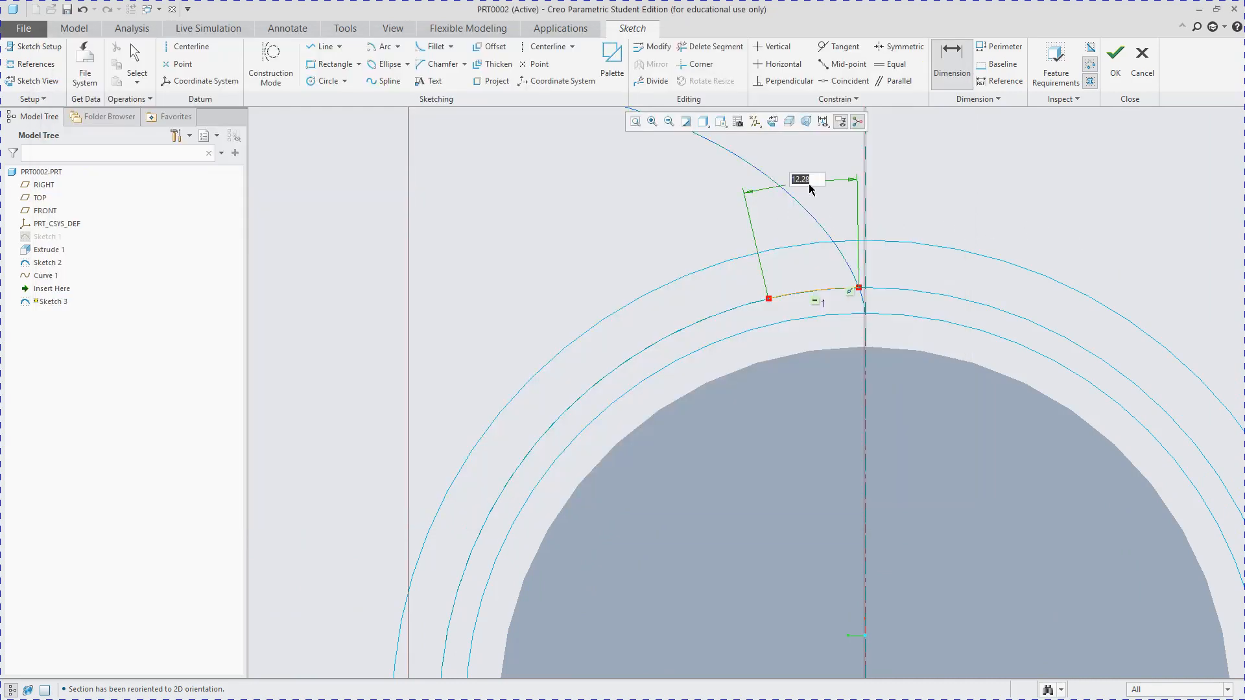
{"action": "type", "text": "tooth_thick"}
{"action": "key", "text": "Return"}
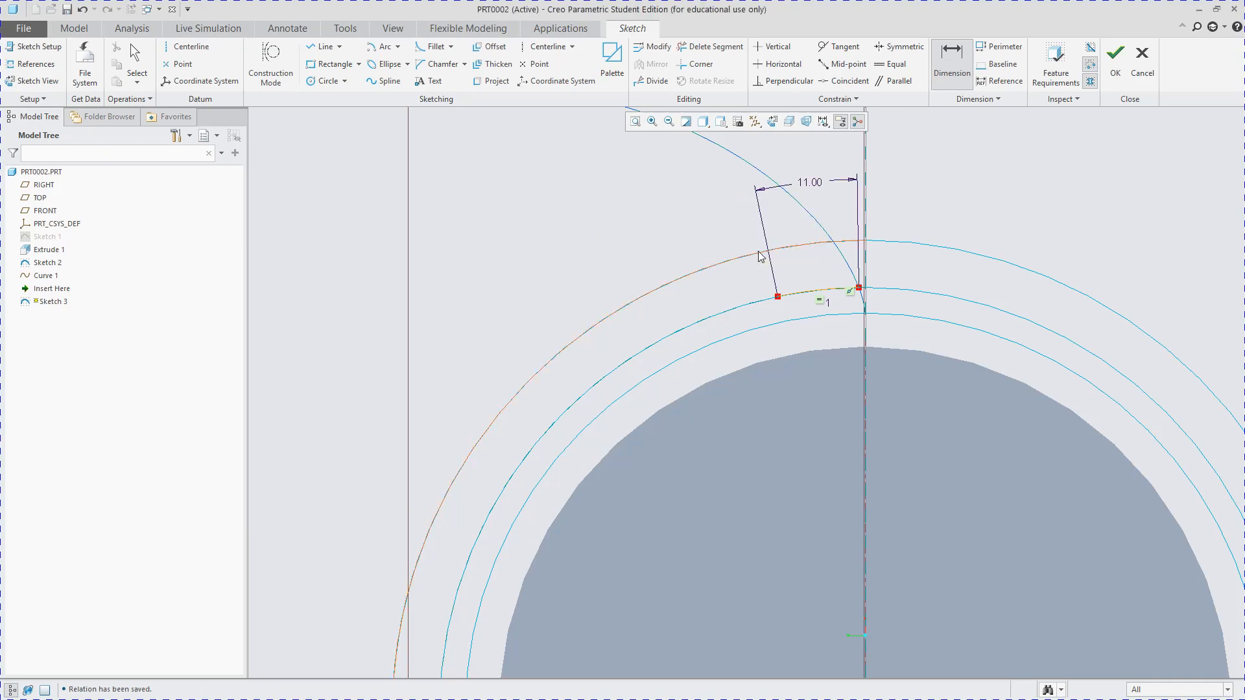
{"action": "key", "text": "Return"}
{"action": "left_click", "coordinate": [1114, 93]}
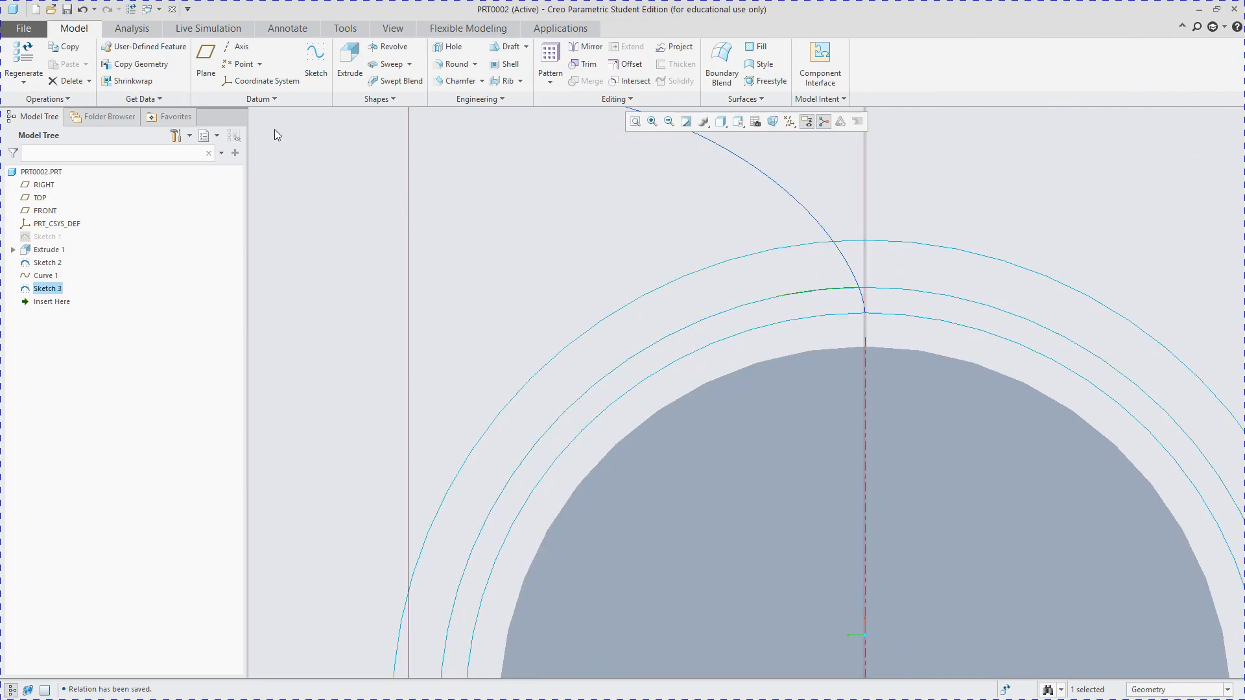
- Create a datum point on the Sketch 3 arc at an offset ratio of 0.5 from the end of the curve
{"action": "left_click", "coordinate": [47, 289]}
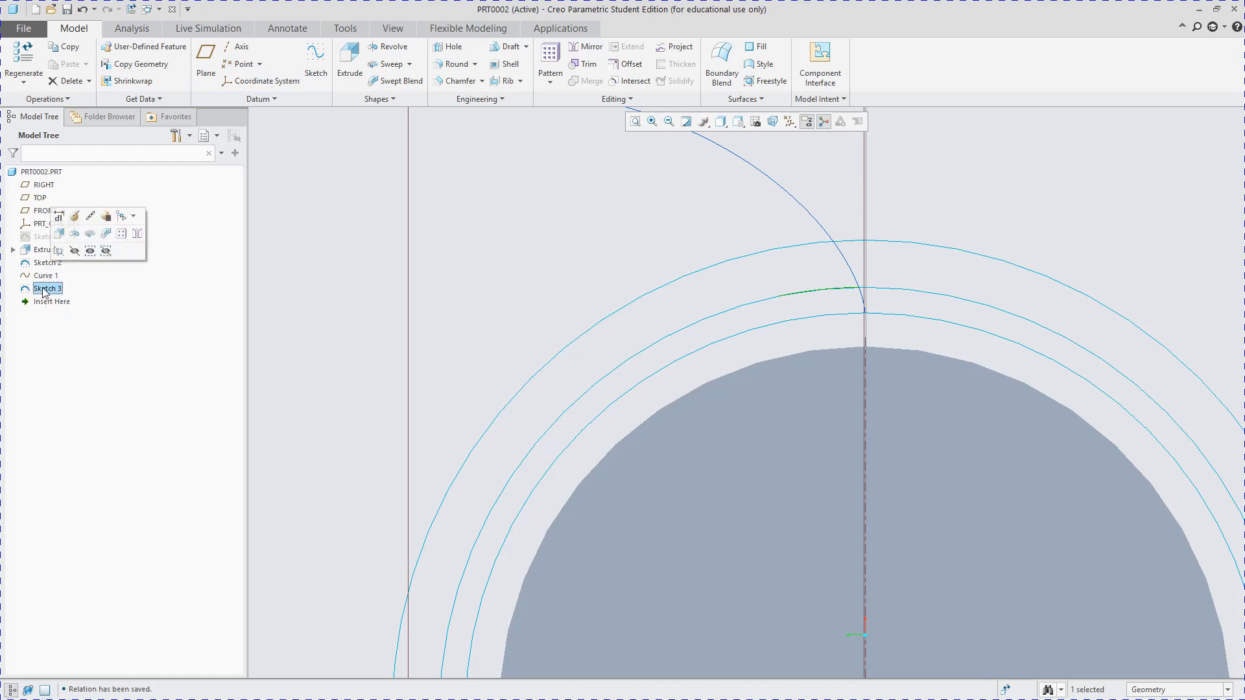
{"action": "left_click", "coordinate": [44, 289]}
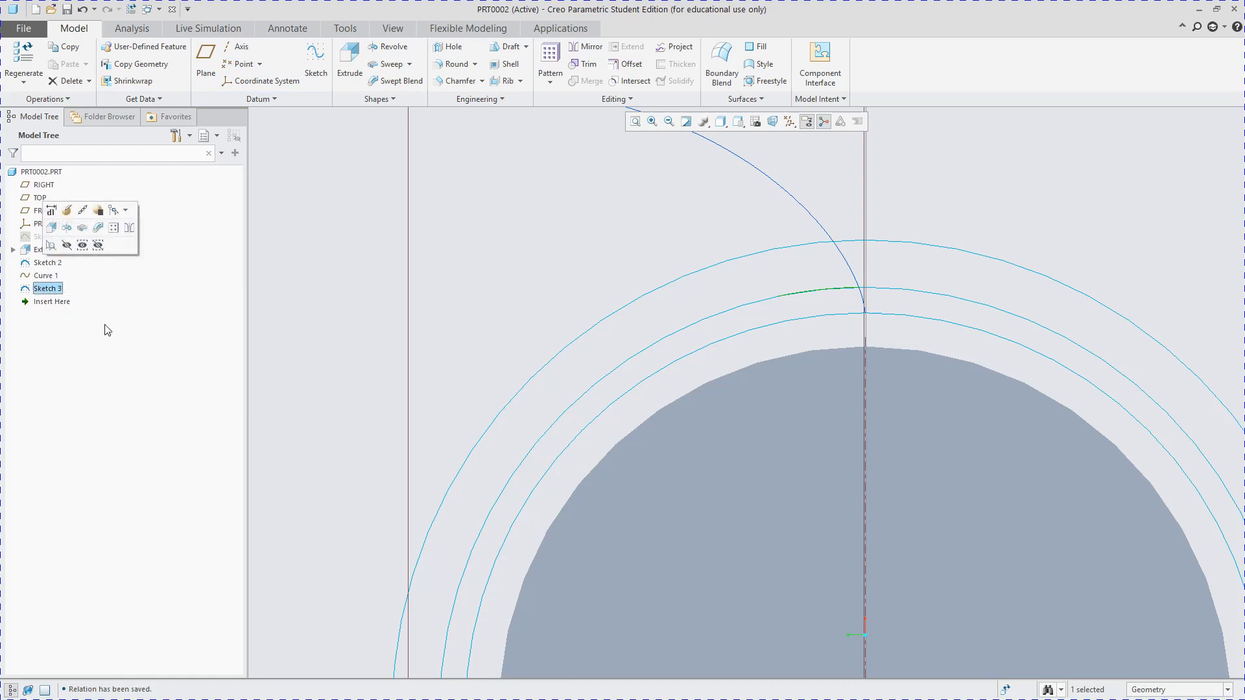
{"action": "left_click", "coordinate": [245, 65]}
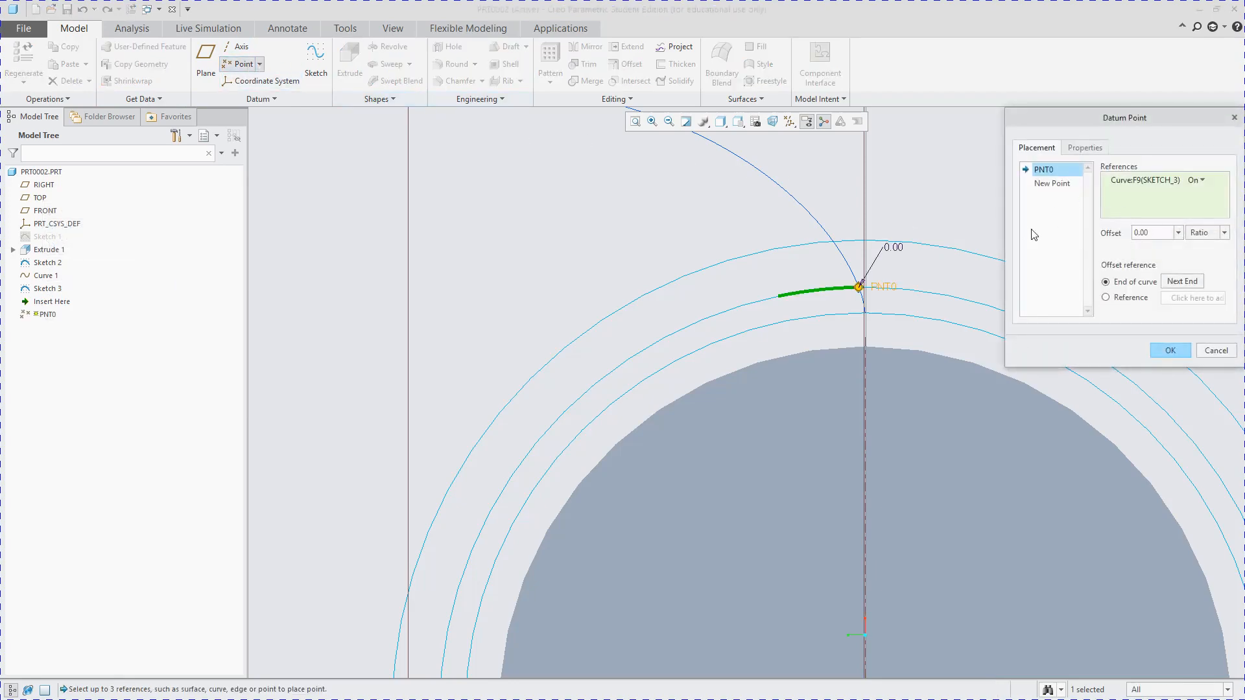
{"action": "scroll", "coordinate": [874, 288], "scroll_direction": "down", "scroll_amount": 3}
{"action": "scroll", "coordinate": [873, 288], "scroll_direction": "up", "scroll_amount": 5}
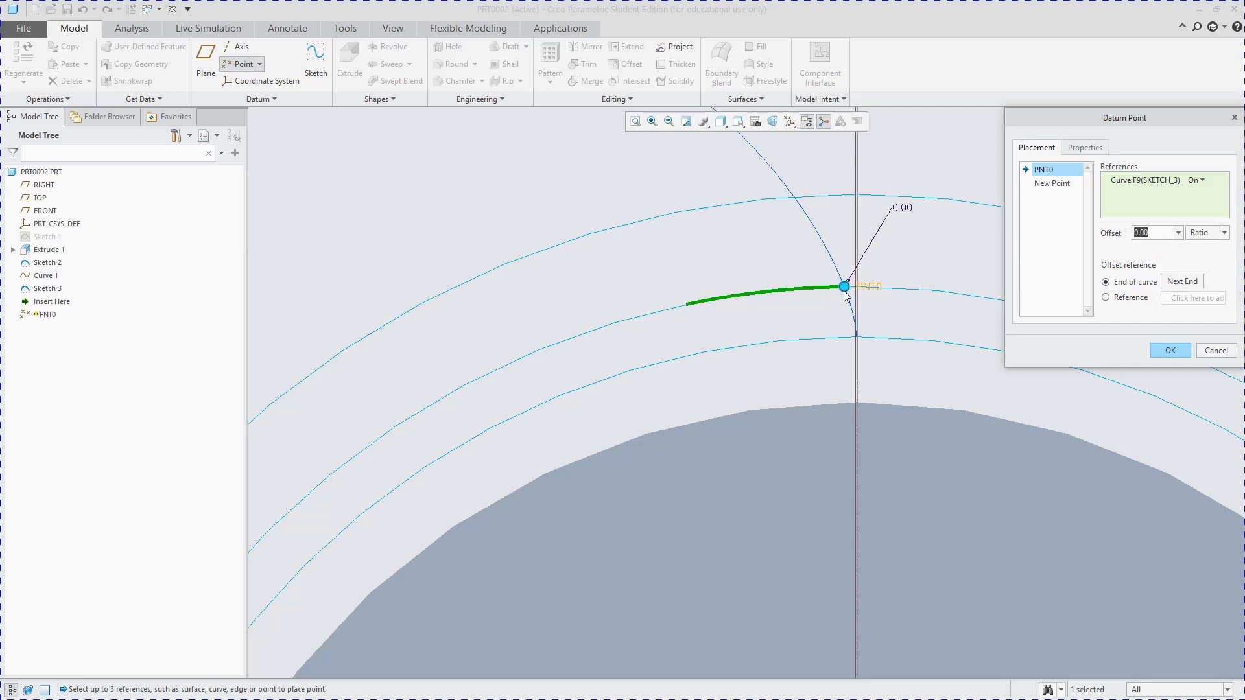
{"action": "type", "text": "0"}
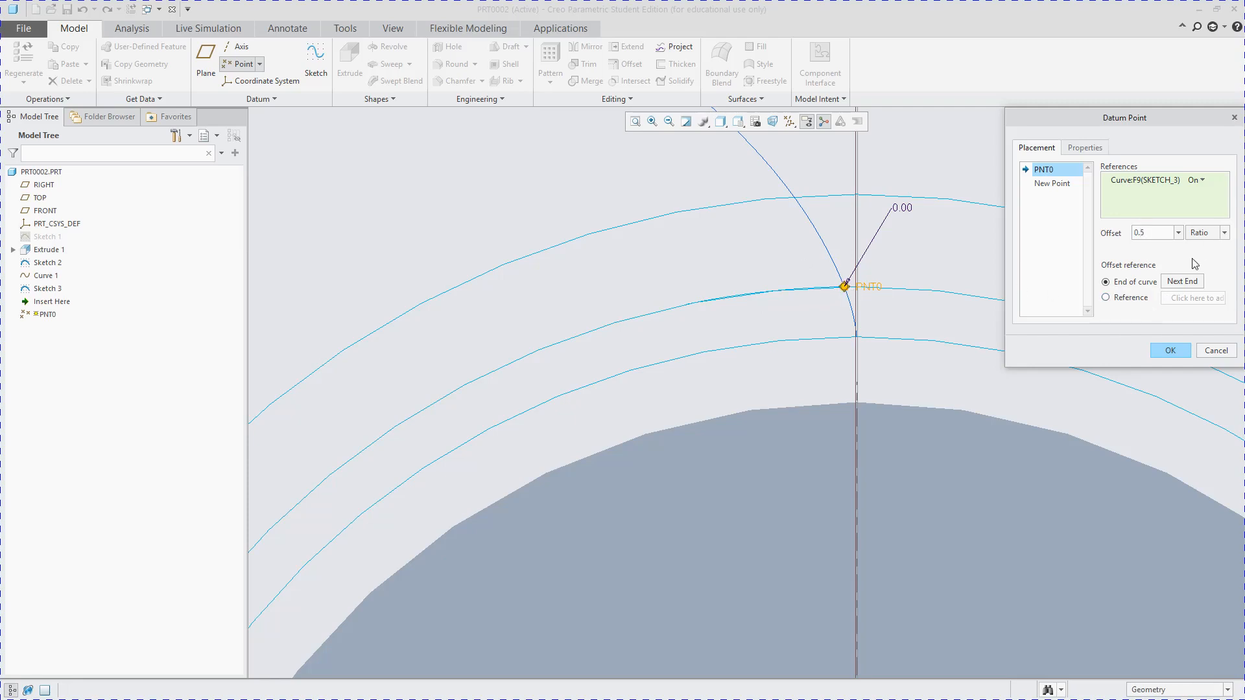
{"action": "left_click", "coordinate": [1171, 350]}
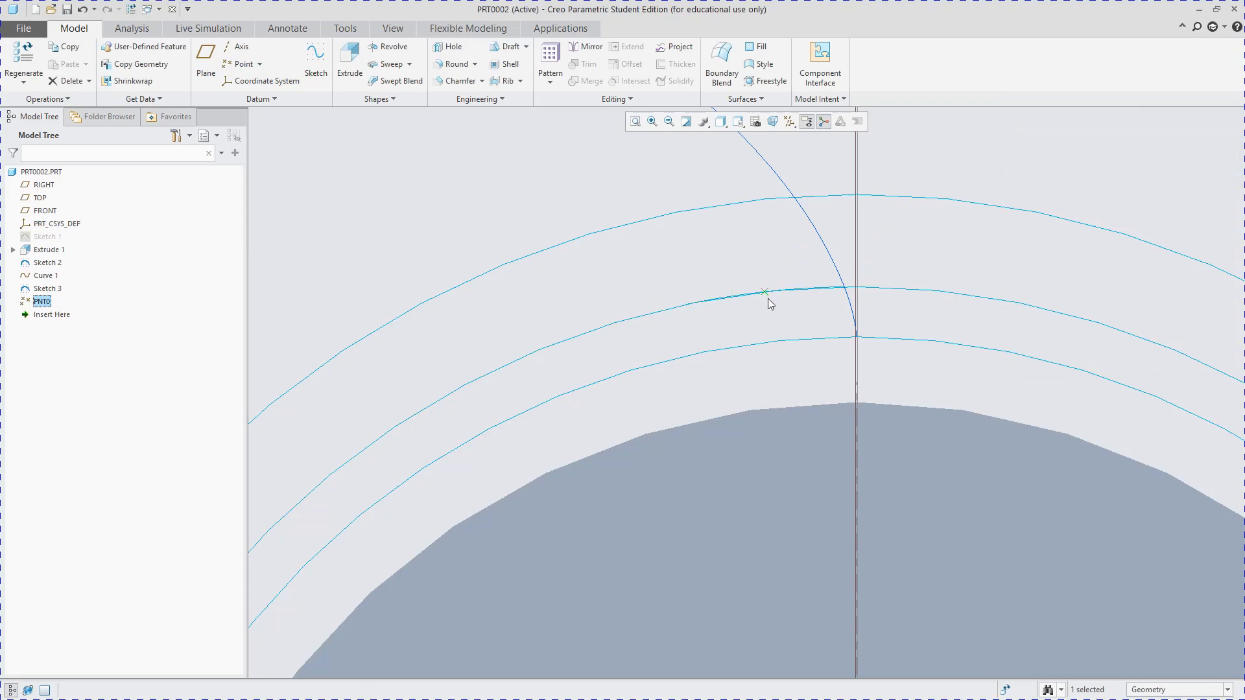
- Create a datum plane through the mid-tooth datum point and the central axis of the extruded cylinder
{"action": "scroll", "coordinate": [742, 308], "scroll_direction": "up", "scroll_amount": 6}
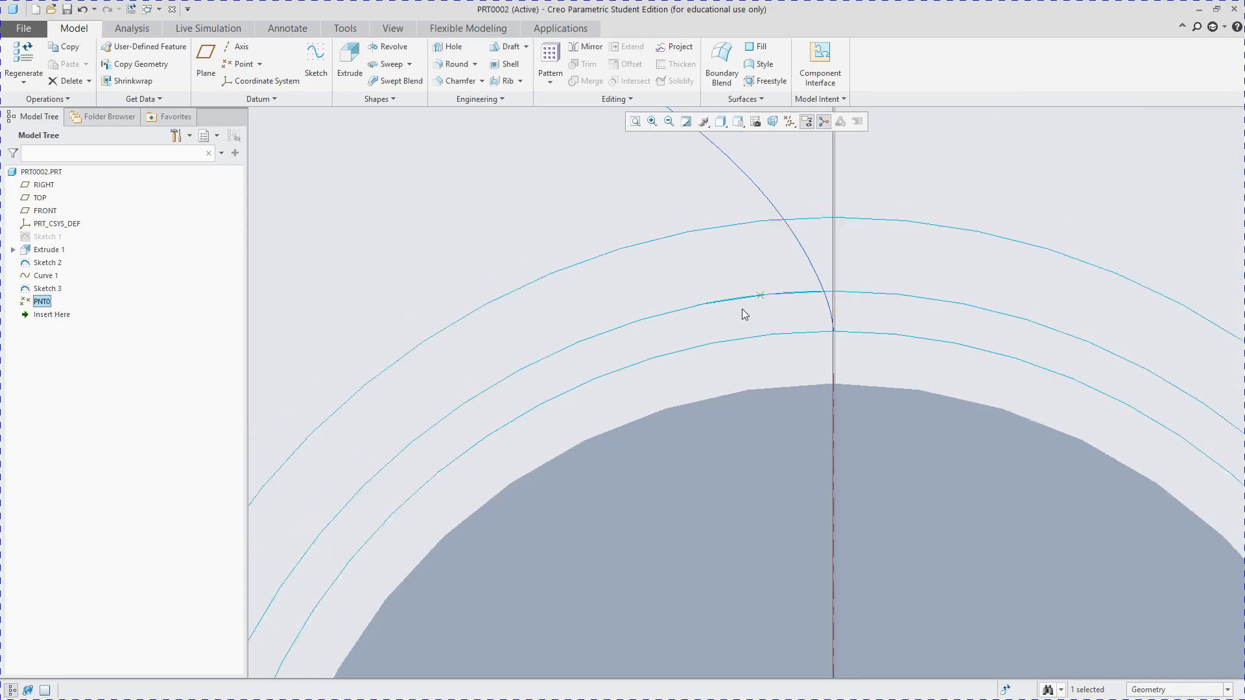
{"action": "middle_click_drag", "start_coordinate": [823, 463], "coordinate": [792, 485]}
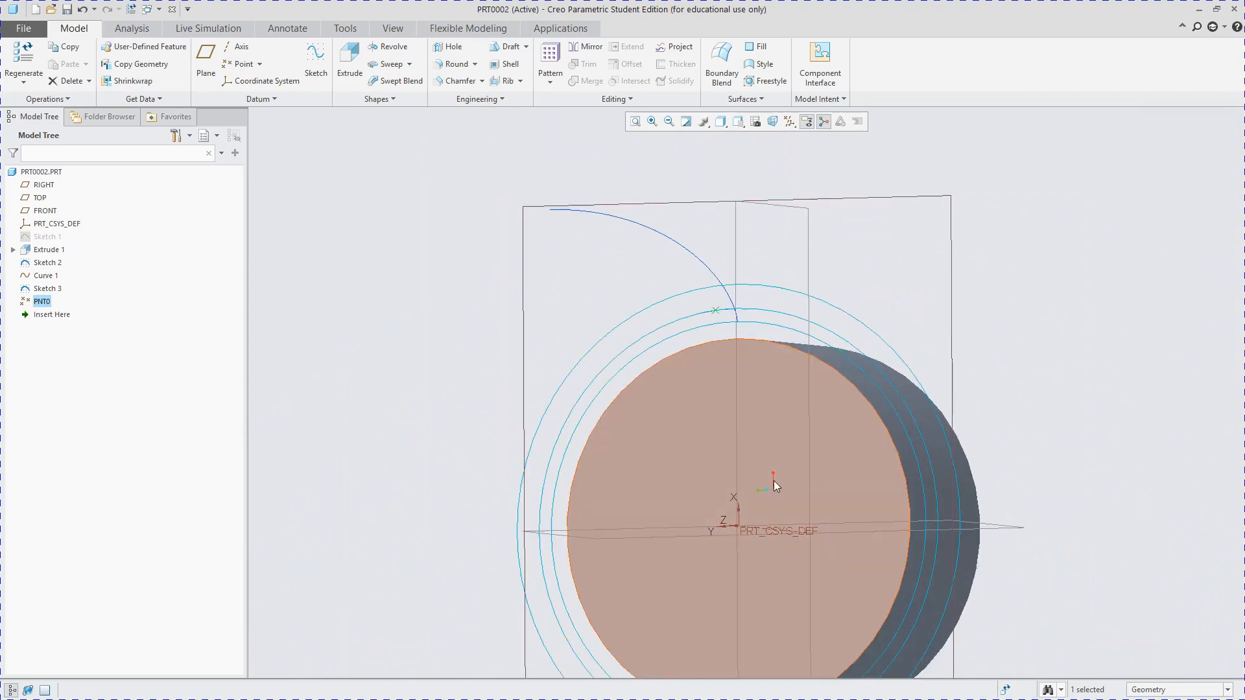
{"action": "left_click", "coordinate": [205, 61]}
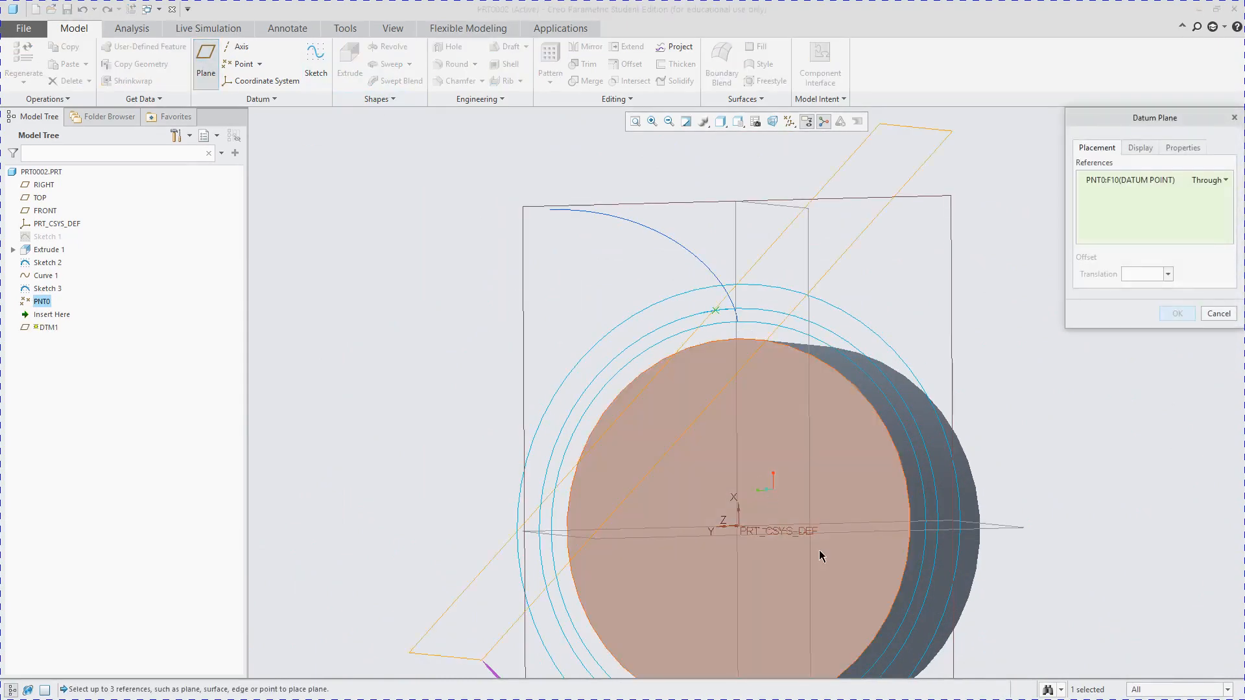
{"action": "scroll", "coordinate": [809, 543], "scroll_direction": "down", "scroll_amount": 3}
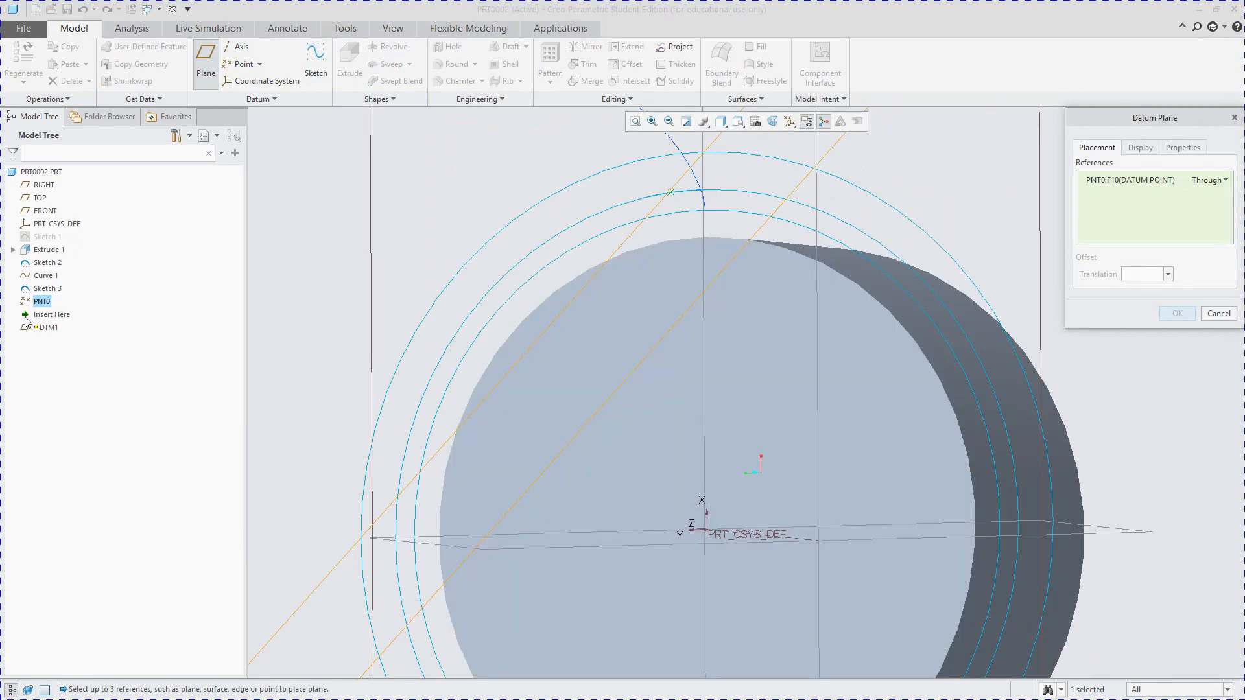
{"action": "scroll", "coordinate": [665, 212], "scroll_direction": "up", "scroll_amount": 1}
{"action": "scroll", "coordinate": [664, 197], "scroll_direction": "down", "scroll_amount": 2}
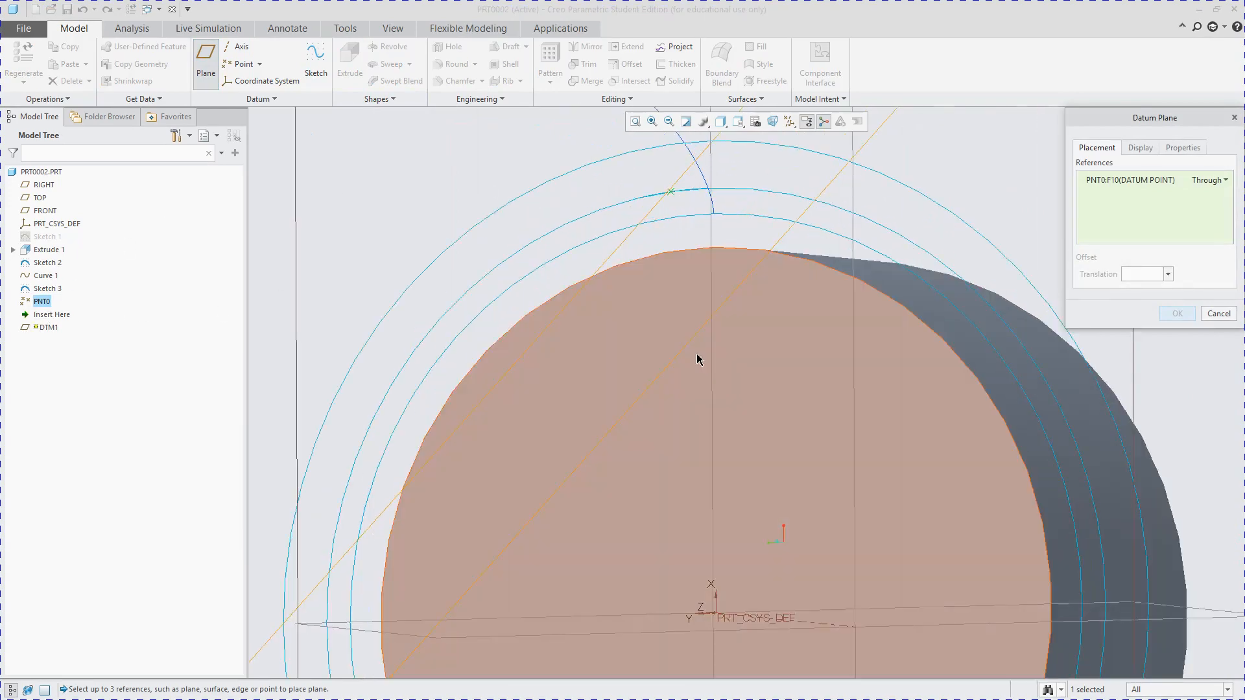
{"action": "scroll", "coordinate": [806, 593], "scroll_direction": "down", "scroll_amount": 3}
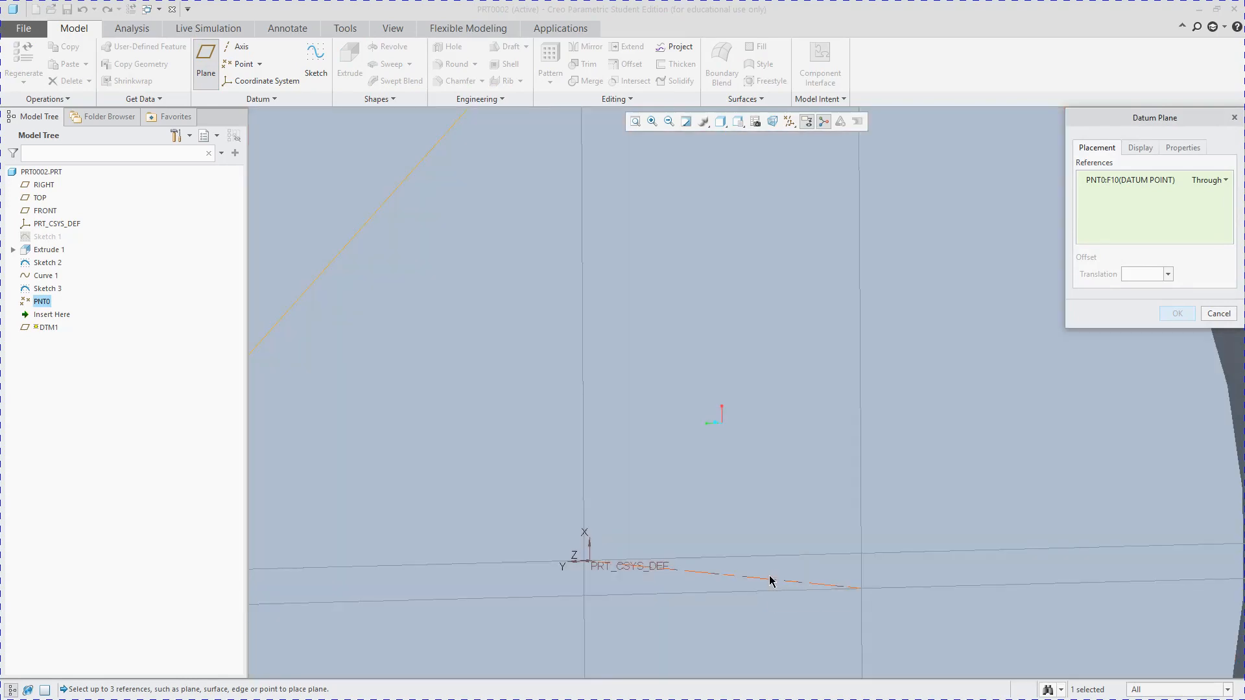
{"action": "left_click", "coordinate": [769, 581], "text": "ctrl"}
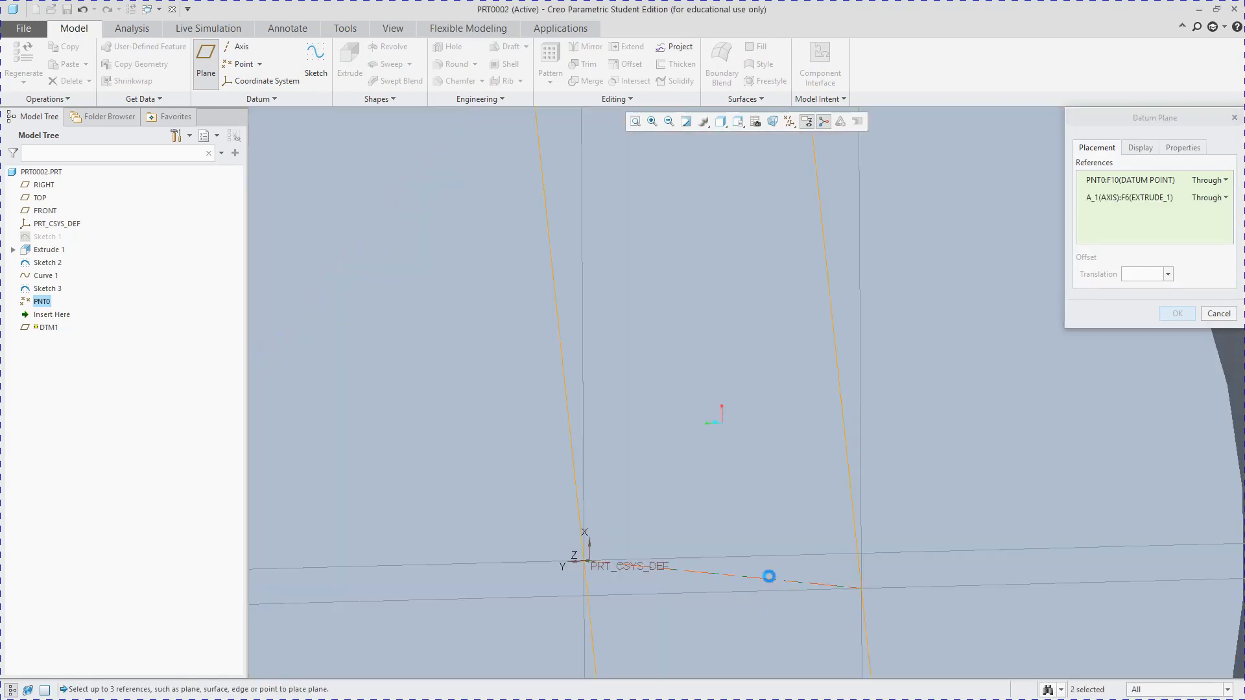
{"action": "scroll", "coordinate": [781, 460], "scroll_direction": "up", "scroll_amount": 2}
{"action": "scroll", "coordinate": [772, 286], "scroll_direction": "down", "scroll_amount": 1}
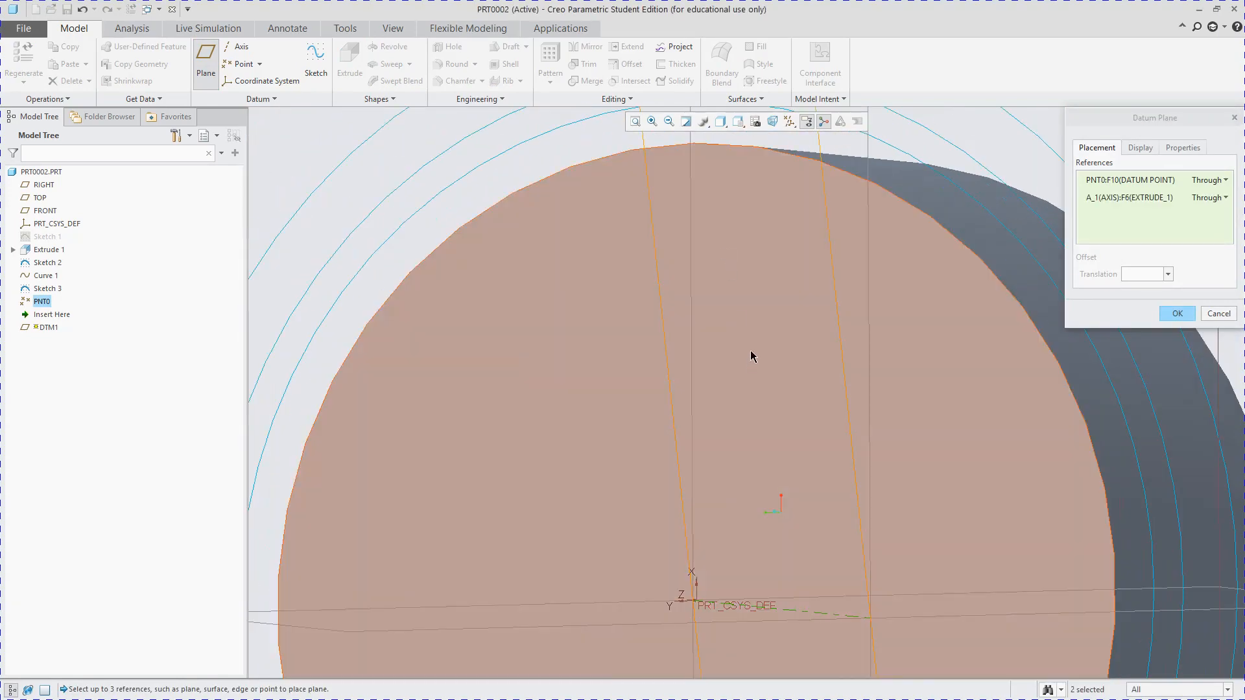
{"action": "middle_click_drag", "start_coordinate": [744, 386], "coordinate": [769, 367]}
{"action": "scroll", "coordinate": [758, 383], "scroll_direction": "up", "scroll_amount": 2}
{"action": "scroll", "coordinate": [778, 529], "scroll_direction": "down", "scroll_amount": 1}
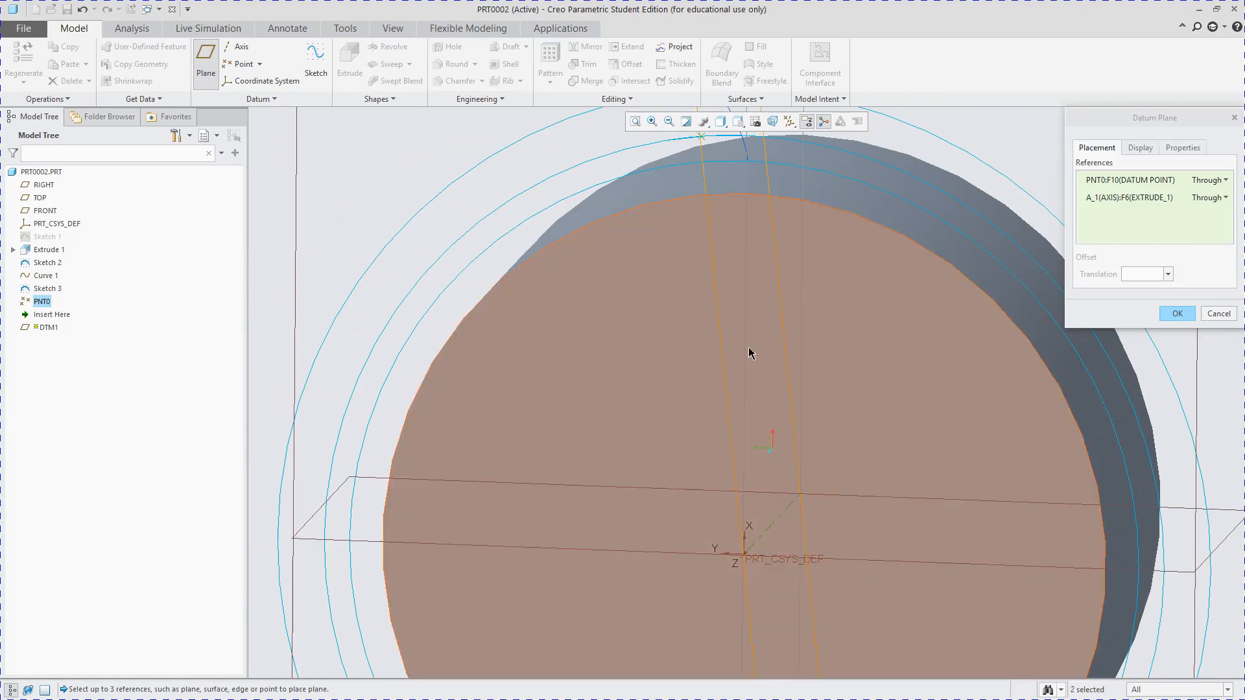
{"action": "scroll", "coordinate": [748, 343], "scroll_direction": "up", "scroll_amount": 2}
{"action": "scroll", "coordinate": [751, 320], "scroll_direction": "down", "scroll_amount": 1}
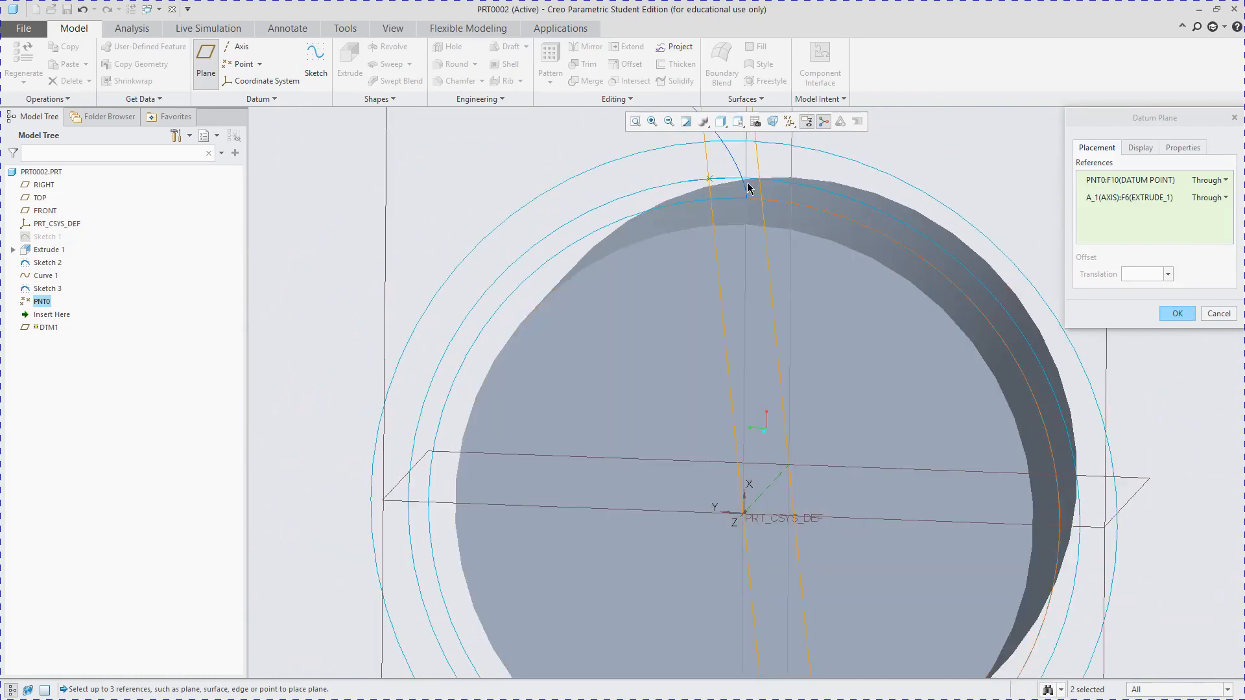
{"action": "middle_click_drag", "start_coordinate": [751, 189], "coordinate": [795, 372]}
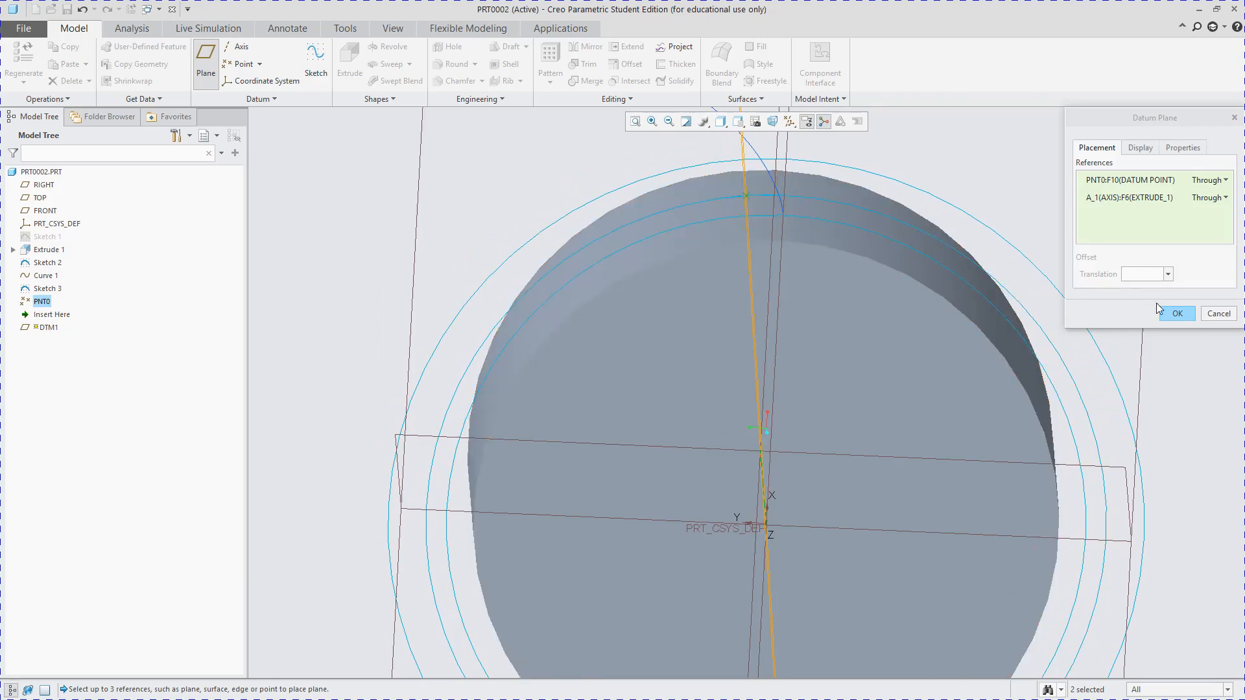
{"action": "left_click", "coordinate": [1182, 318]}
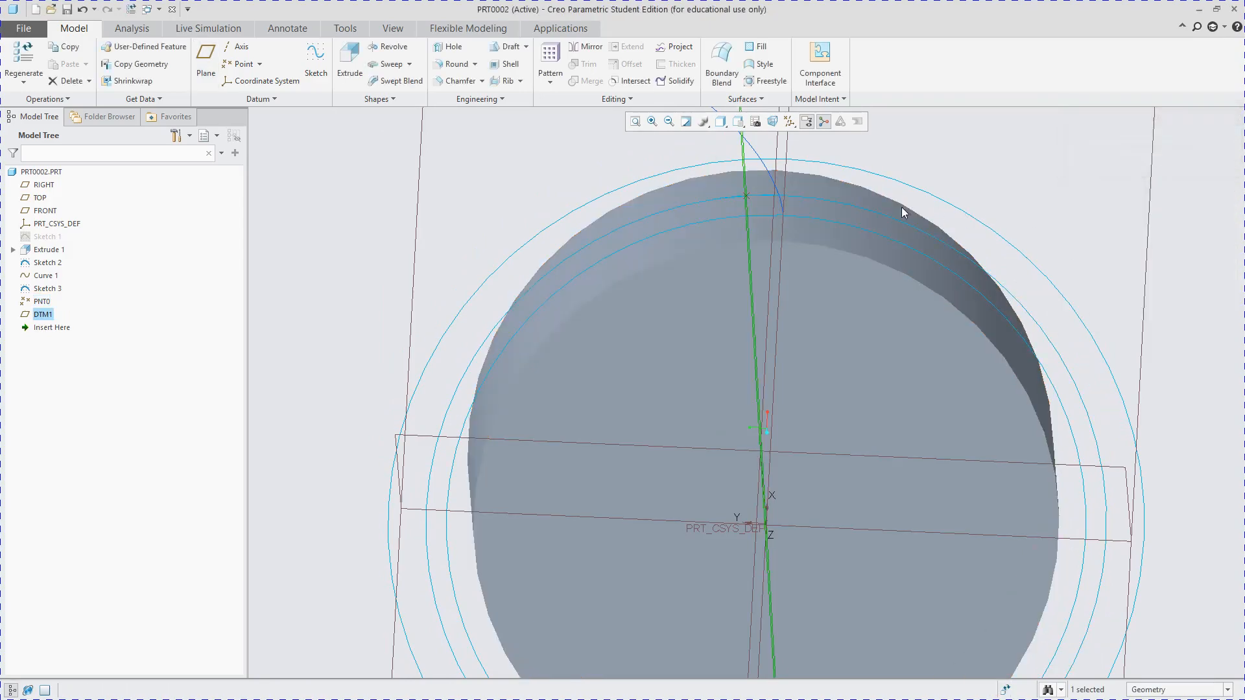
- Mirror the involute curve about the mid-tooth datum plane DTM1
{"action": "middle_click_drag", "start_coordinate": [815, 319], "coordinate": [811, 293]}
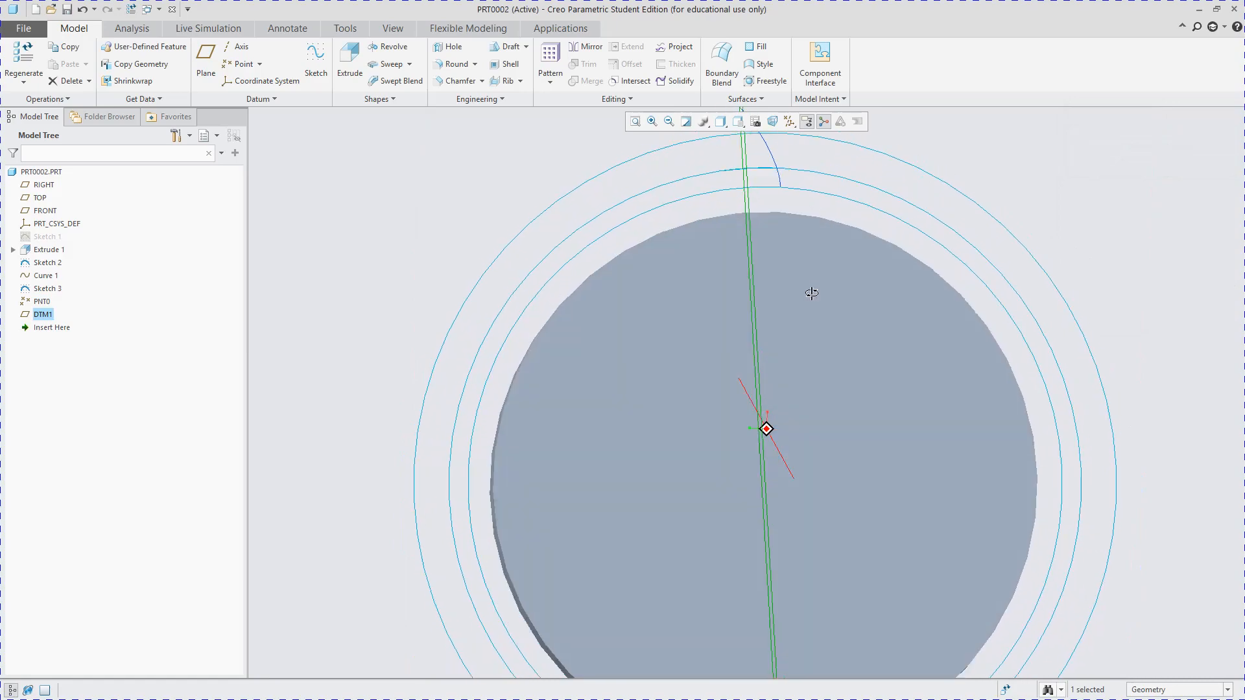
{"action": "scroll", "coordinate": [817, 426], "scroll_direction": "down", "scroll_amount": 4}
{"action": "scroll", "coordinate": [814, 235], "scroll_direction": "up", "scroll_amount": 3}
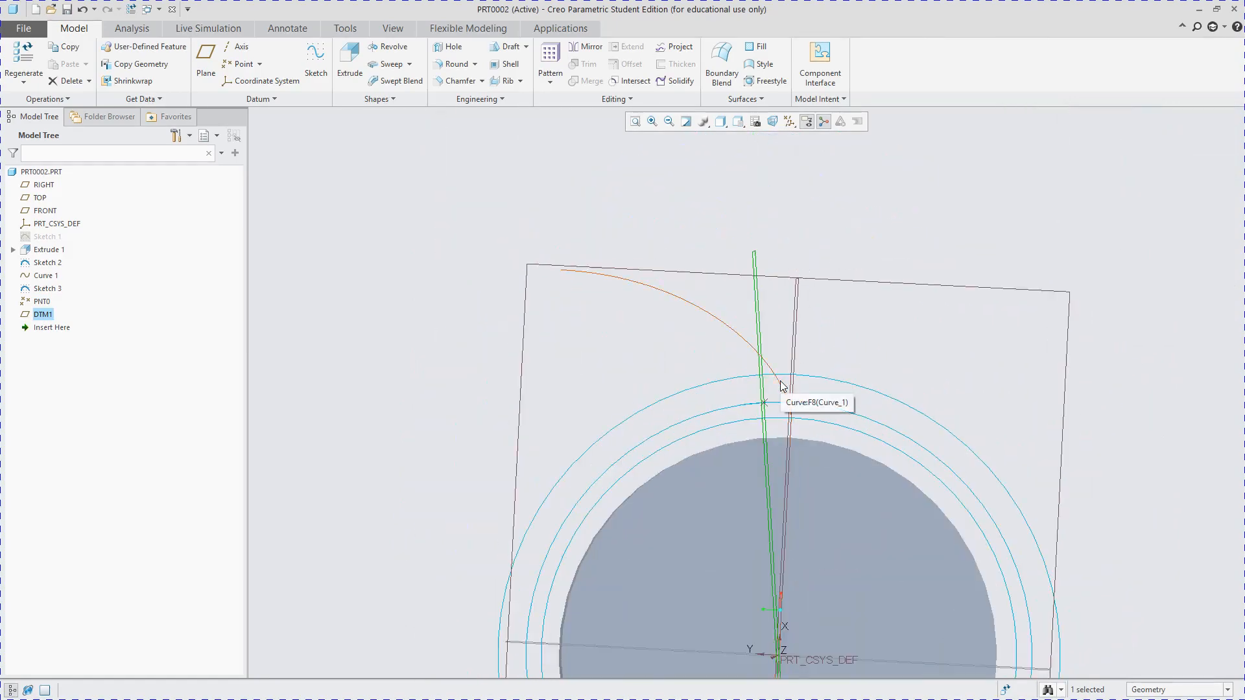
{"action": "left_click", "coordinate": [783, 386]}
{"action": "scroll", "coordinate": [786, 493], "scroll_direction": "down", "scroll_amount": 3}
{"action": "scroll", "coordinate": [808, 539], "scroll_direction": "up", "scroll_amount": 3}
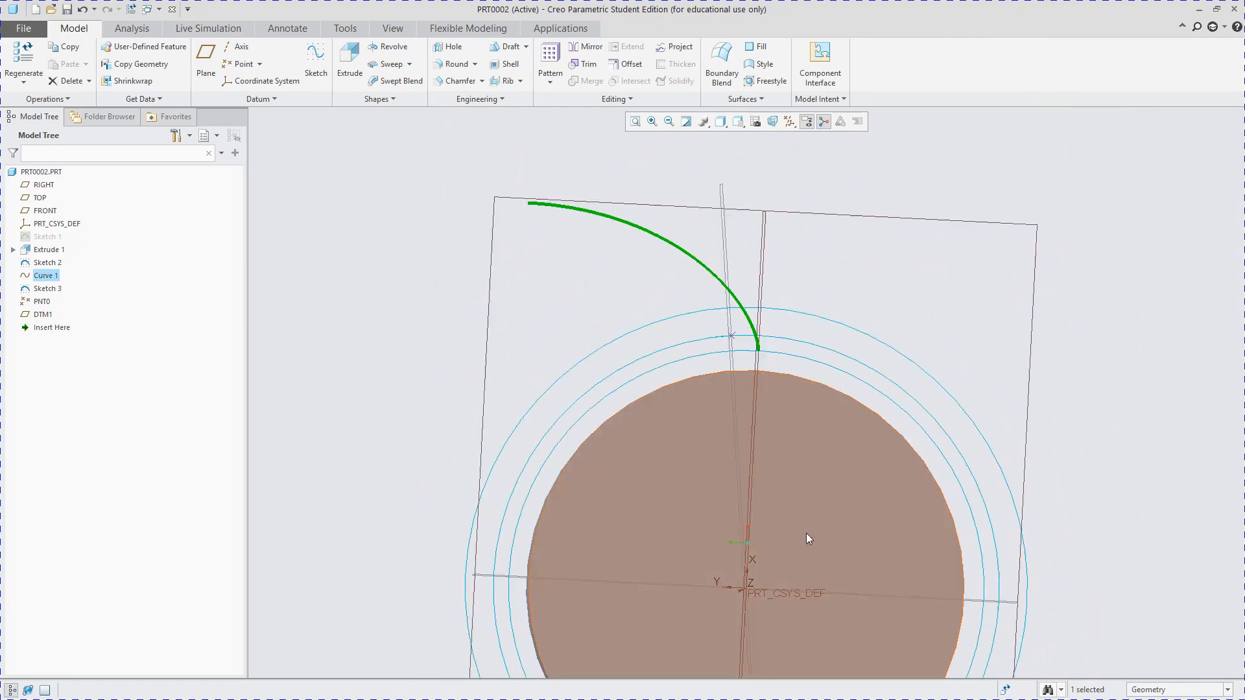
{"action": "middle_click_drag", "start_coordinate": [803, 513], "coordinate": [797, 505]}
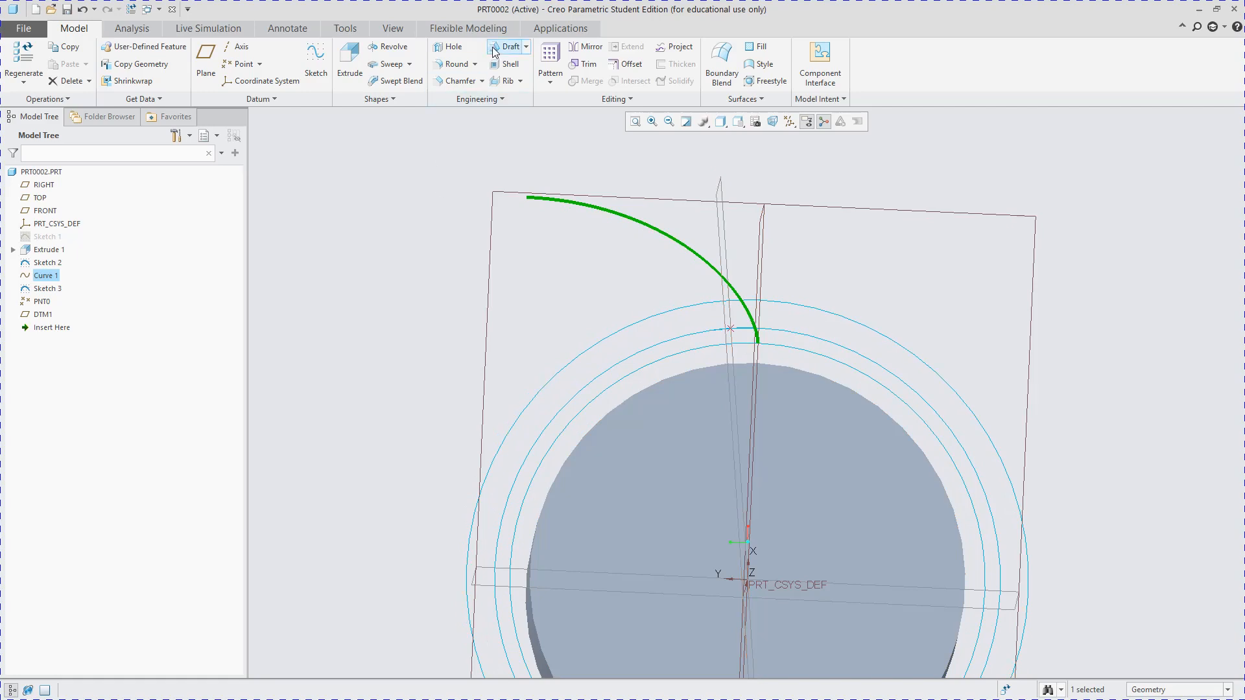
{"action": "left_click", "coordinate": [581, 44]}
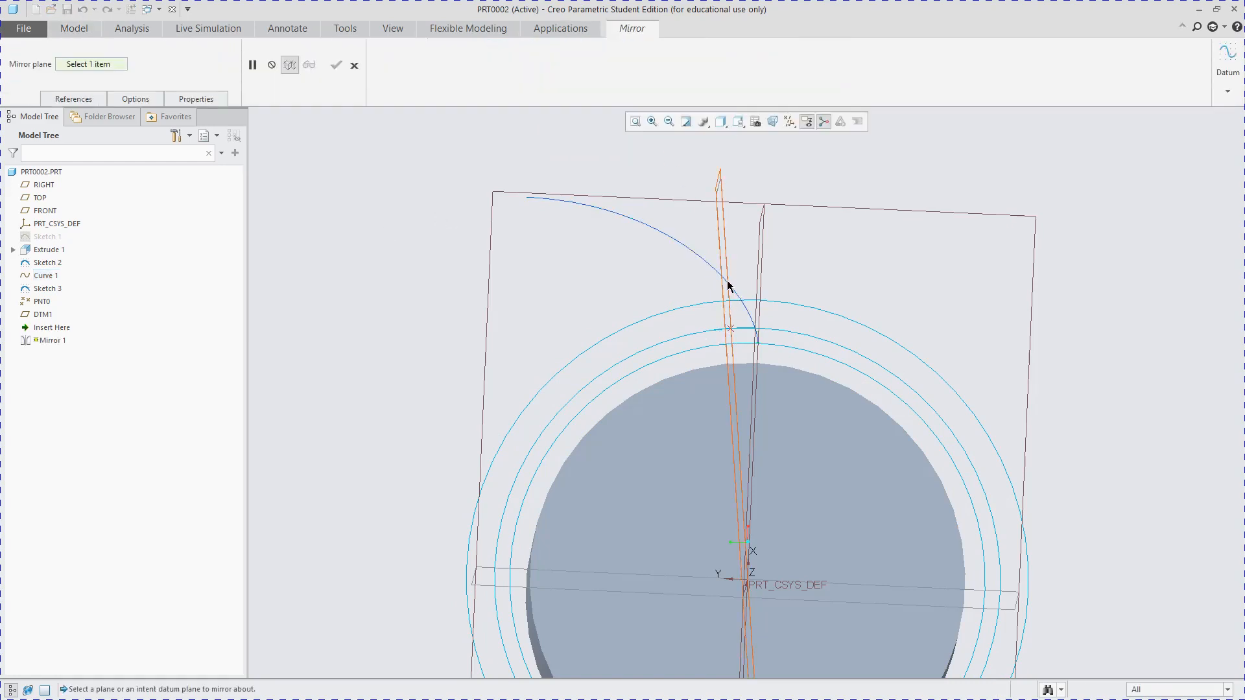
{"action": "left_click", "coordinate": [721, 242]}
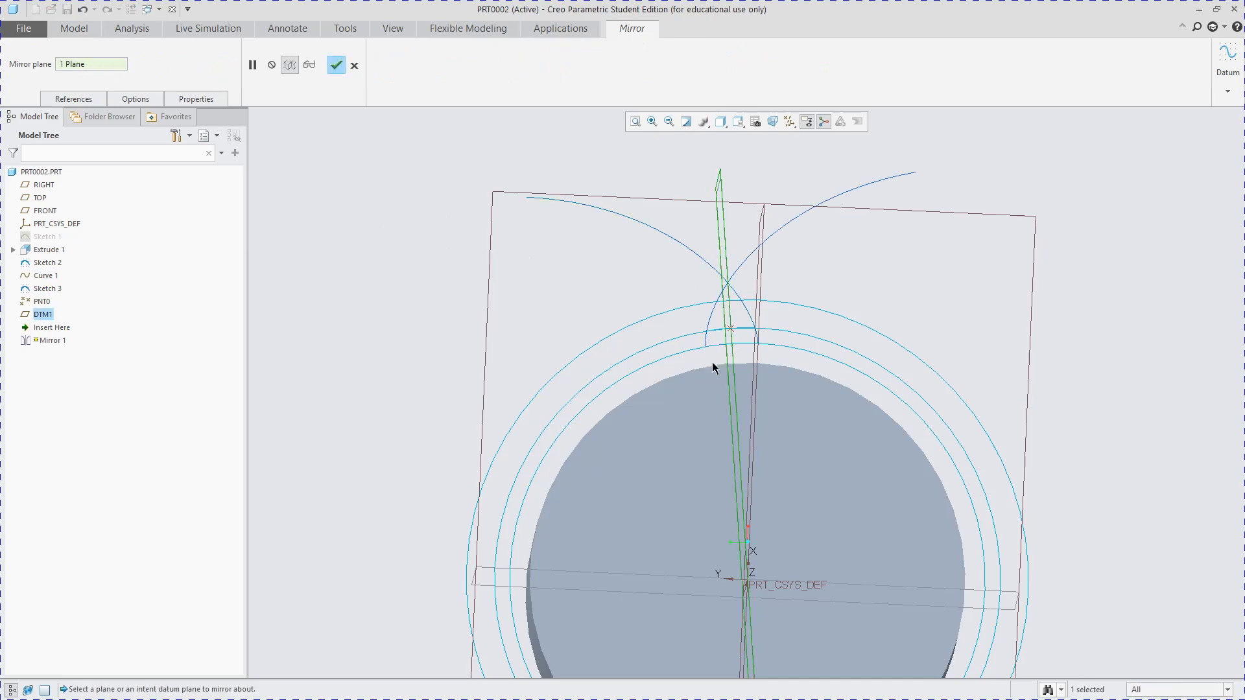
{"action": "middle_click_drag", "start_coordinate": [716, 369], "coordinate": [725, 436]}
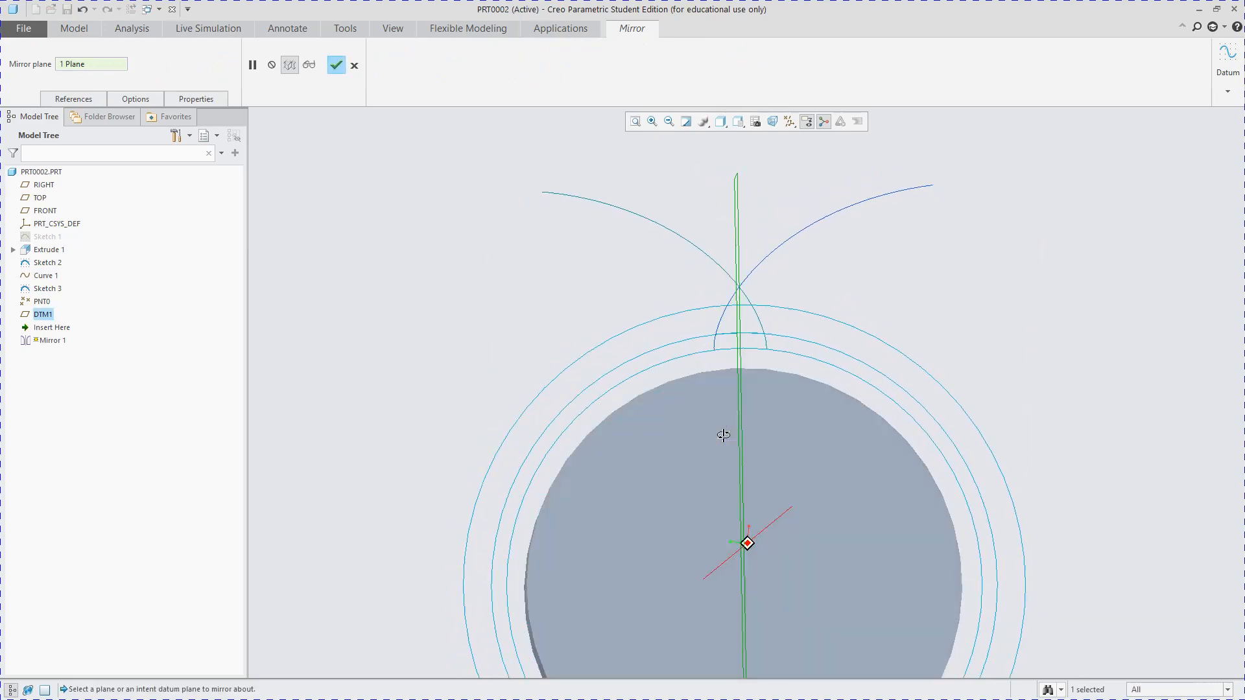
{"action": "left_click", "coordinate": [340, 65]}
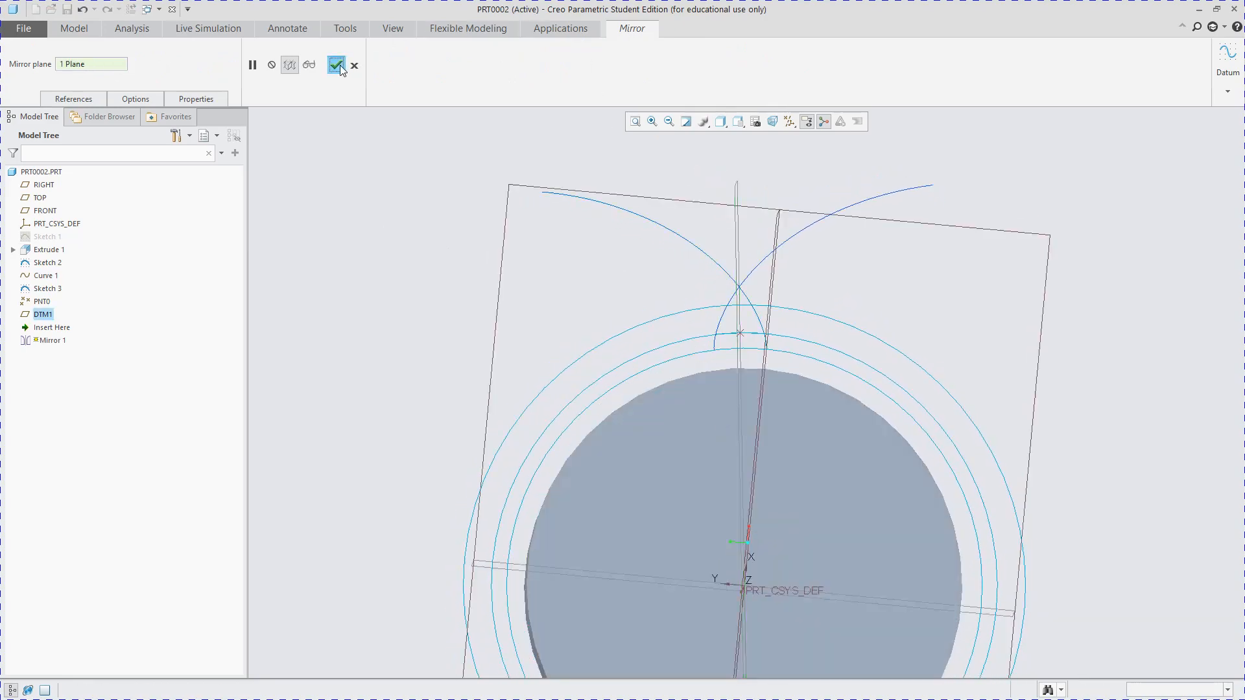
{"action": "middle_click_drag", "start_coordinate": [730, 361], "coordinate": [750, 327]}
{"action": "scroll", "coordinate": [751, 327], "scroll_direction": "down", "scroll_amount": 5}
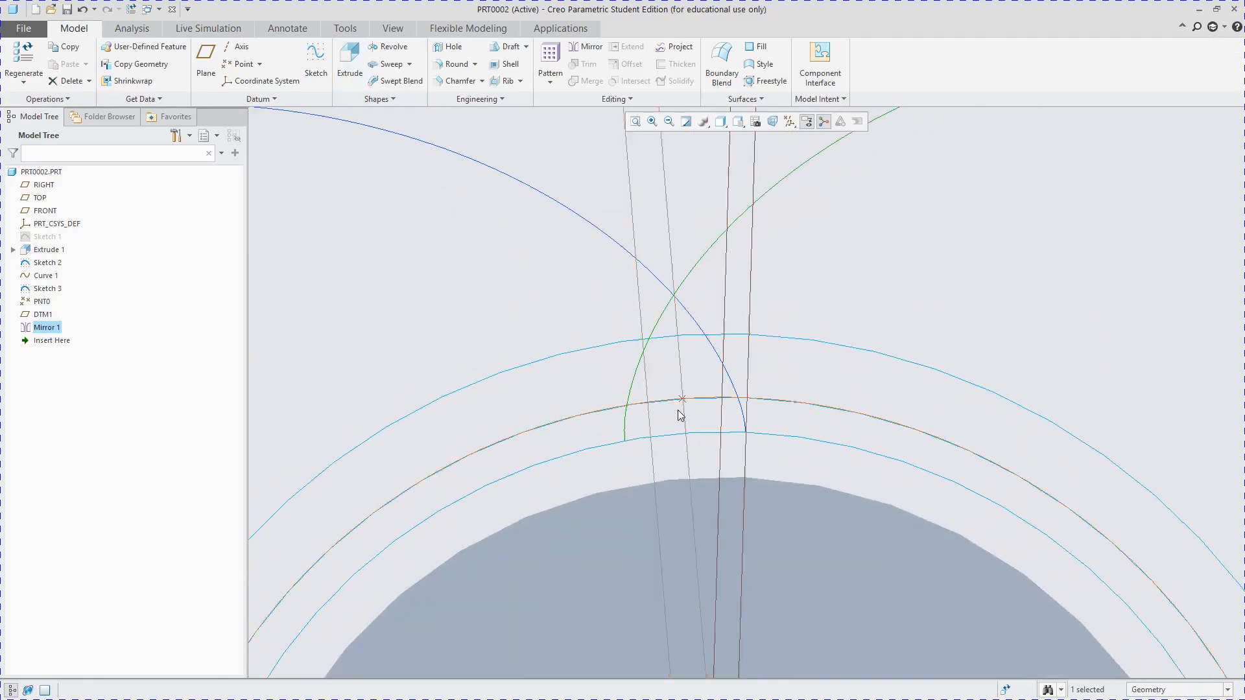
{"action": "left_click", "coordinate": [551, 231]}
{"action": "scroll", "coordinate": [746, 480], "scroll_direction": "up", "scroll_amount": 5}
{"action": "middle_click_drag", "start_coordinate": [773, 500], "coordinate": [783, 524]}
{"action": "left_click", "coordinate": [749, 510]}
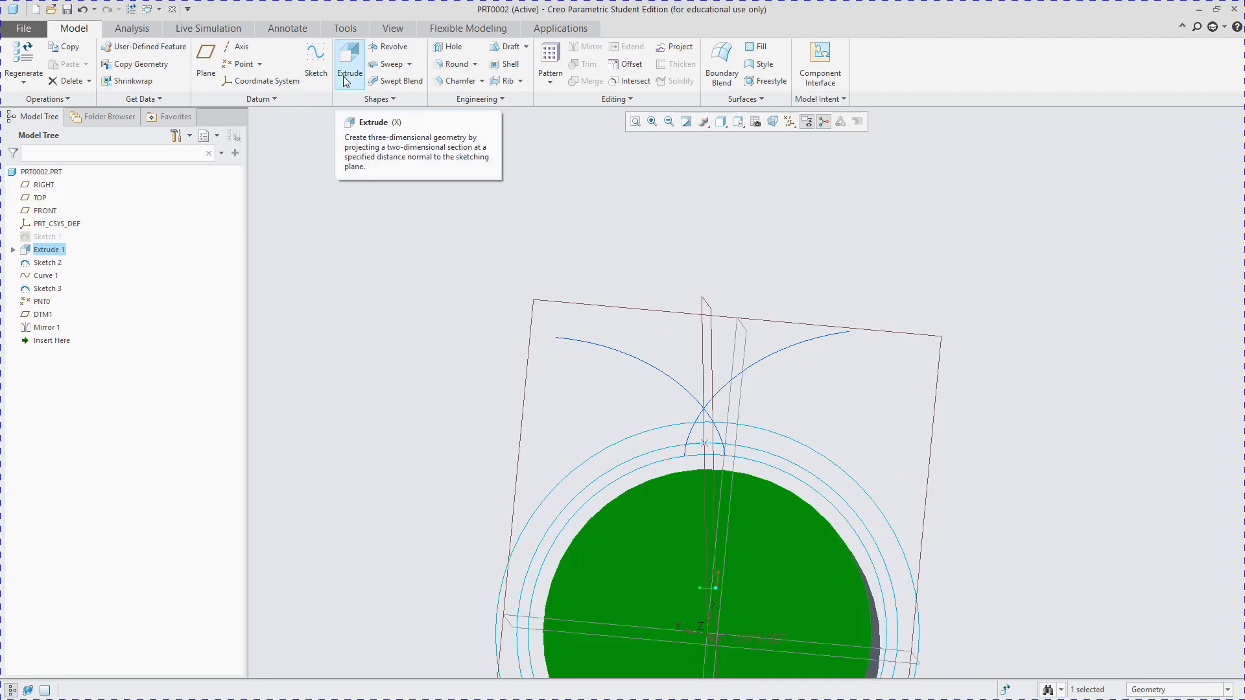
{"action": "left_click", "coordinate": [550, 390]}
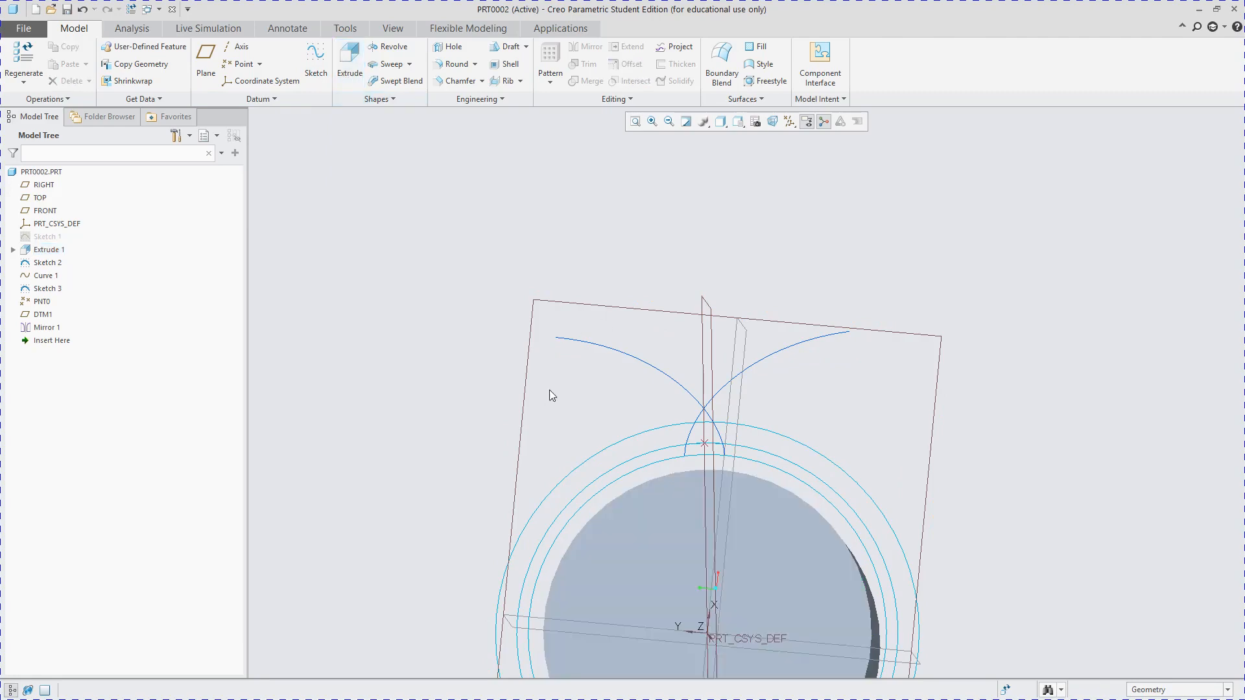
- Start an Extrude feature with its sketch on the FRONT plane and orient the view parallel to the sketch
{"action": "middle_click_drag", "start_coordinate": [851, 437], "coordinate": [846, 407]}
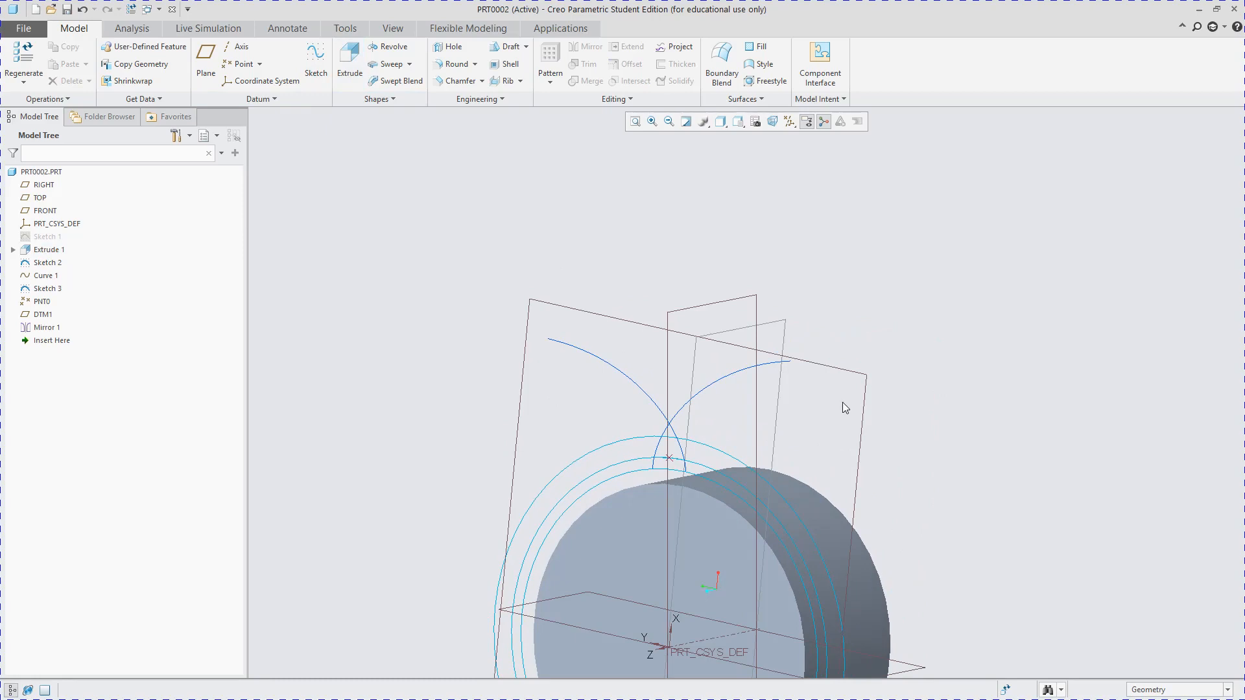
{"action": "left_click", "coordinate": [831, 372]}
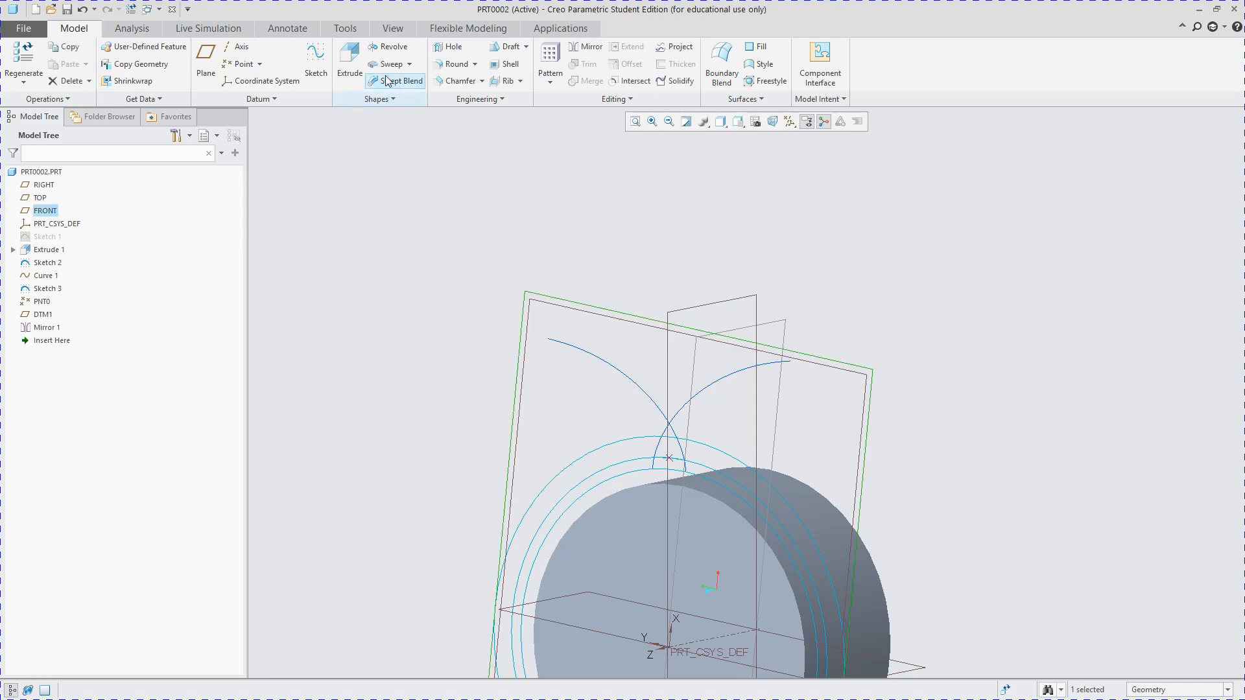
{"action": "left_click", "coordinate": [343, 68]}
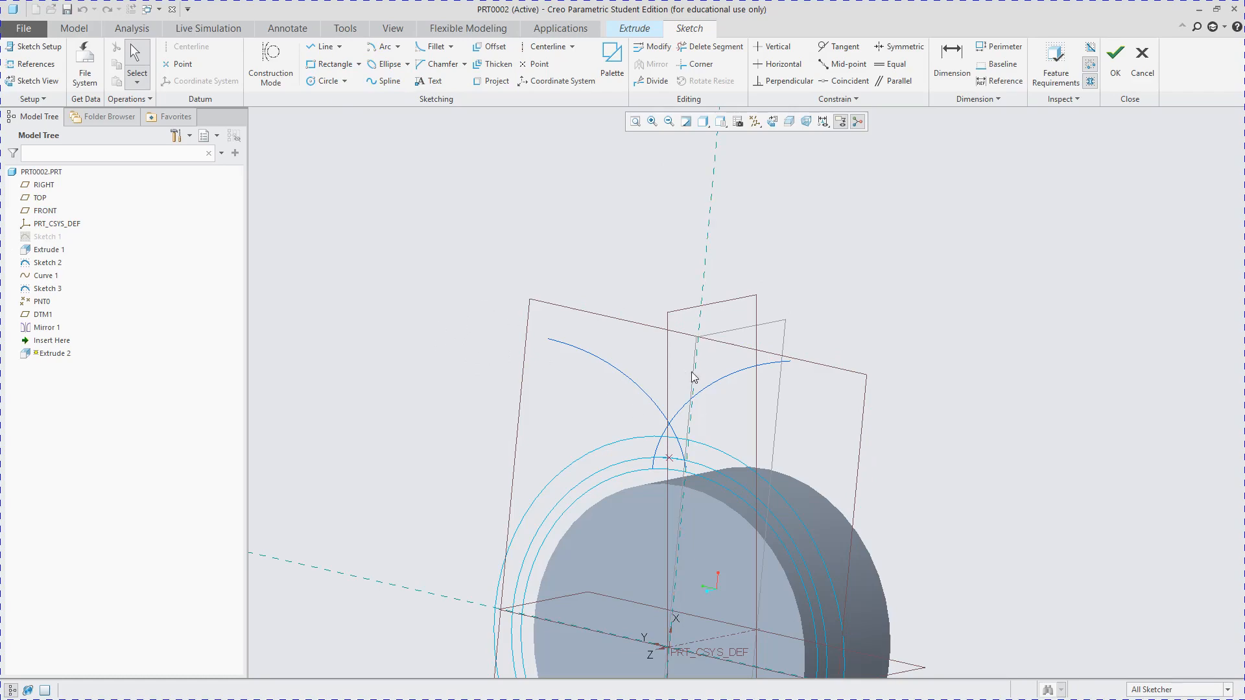
{"action": "middle_click_drag", "start_coordinate": [694, 364], "coordinate": [708, 376]}
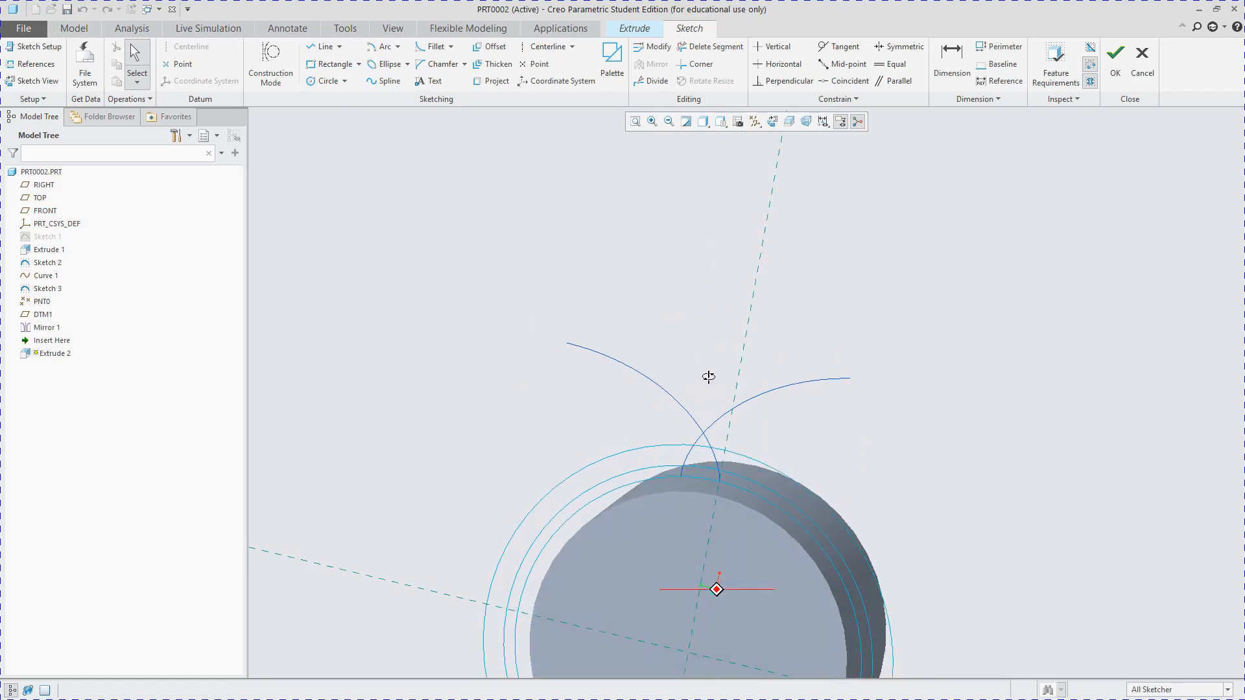
{"action": "left_click", "coordinate": [772, 121]}
{"action": "scroll", "coordinate": [789, 403], "scroll_direction": "down", "scroll_amount": 3}
{"action": "scroll", "coordinate": [780, 294], "scroll_direction": "up", "scroll_amount": 8}
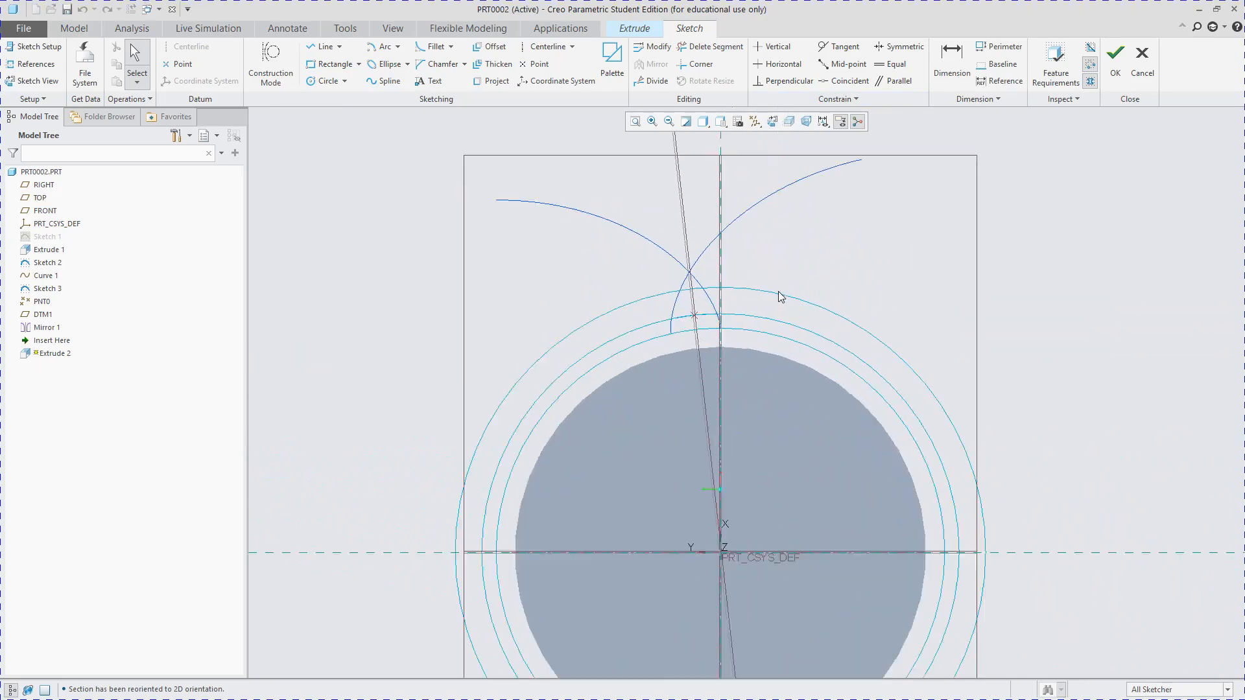
{"action": "scroll", "coordinate": [576, 269], "scroll_direction": "up", "scroll_amount": 2}
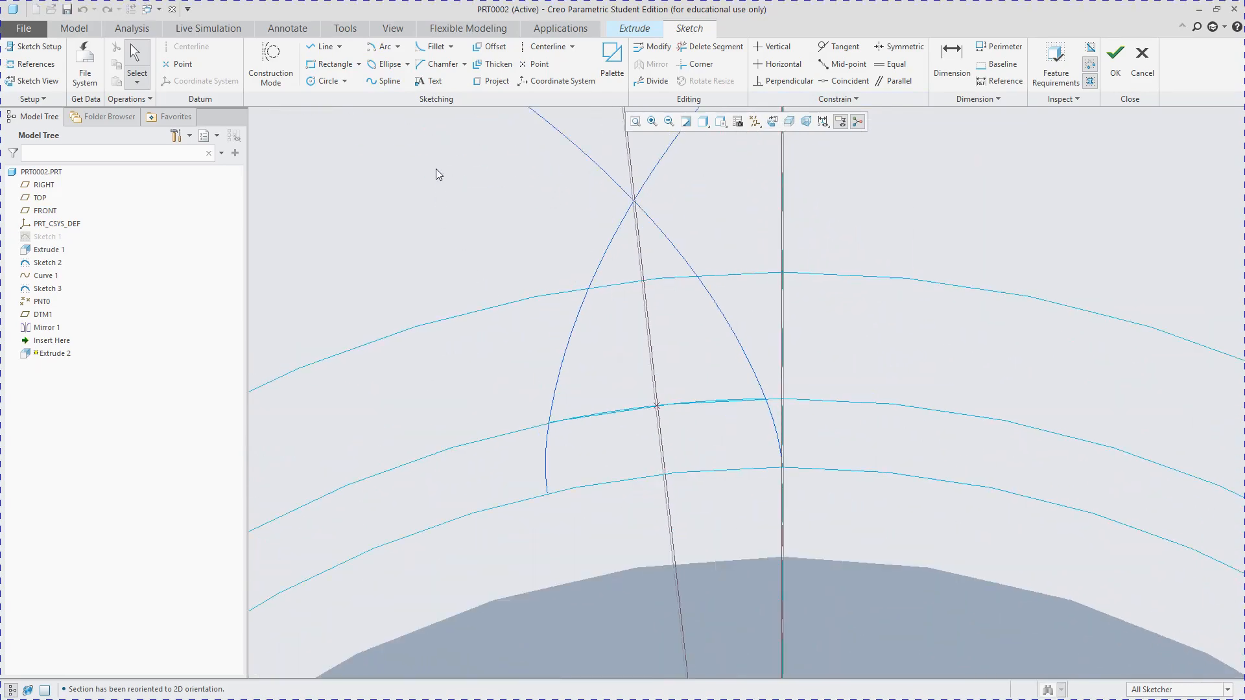
- Project both involute curves, the outermost gear circle and the cylinder's circular edge into the extrusion sketch
{"action": "left_click", "coordinate": [496, 81]}
{"action": "scroll", "coordinate": [515, 205], "scroll_direction": "down", "scroll_amount": 2}
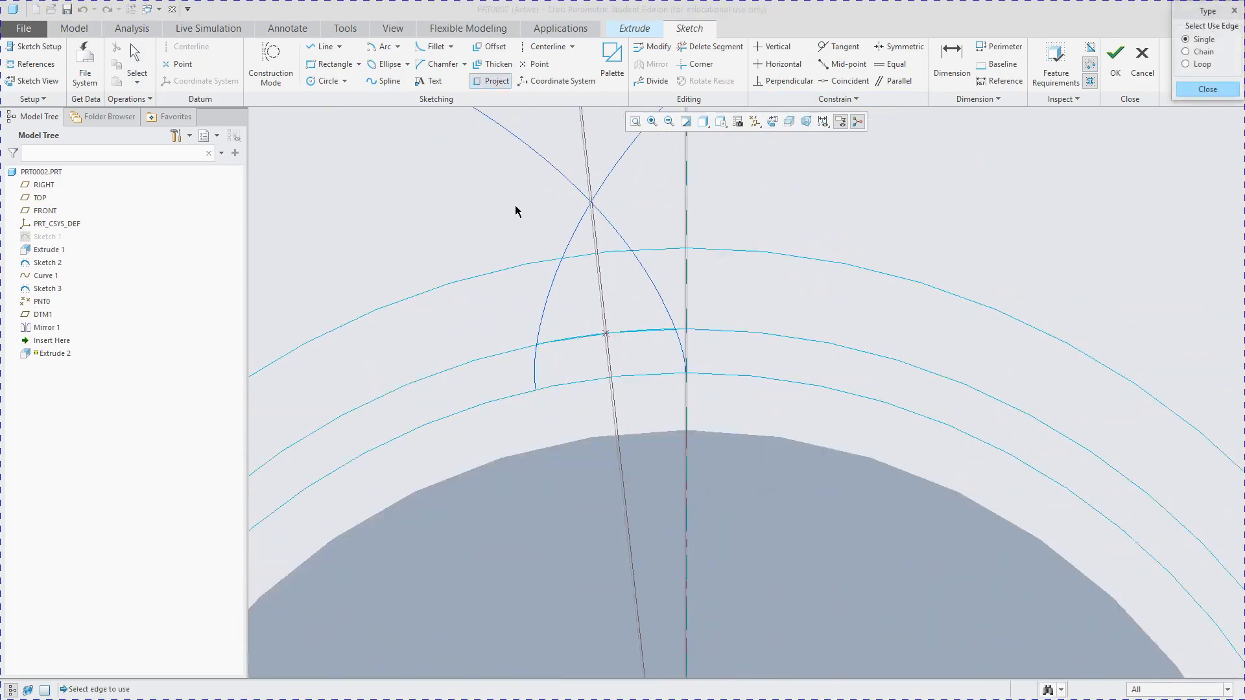
{"action": "scroll", "coordinate": [514, 236], "scroll_direction": "up", "scroll_amount": 3}
{"action": "scroll", "coordinate": [514, 291], "scroll_direction": "down", "scroll_amount": 2}
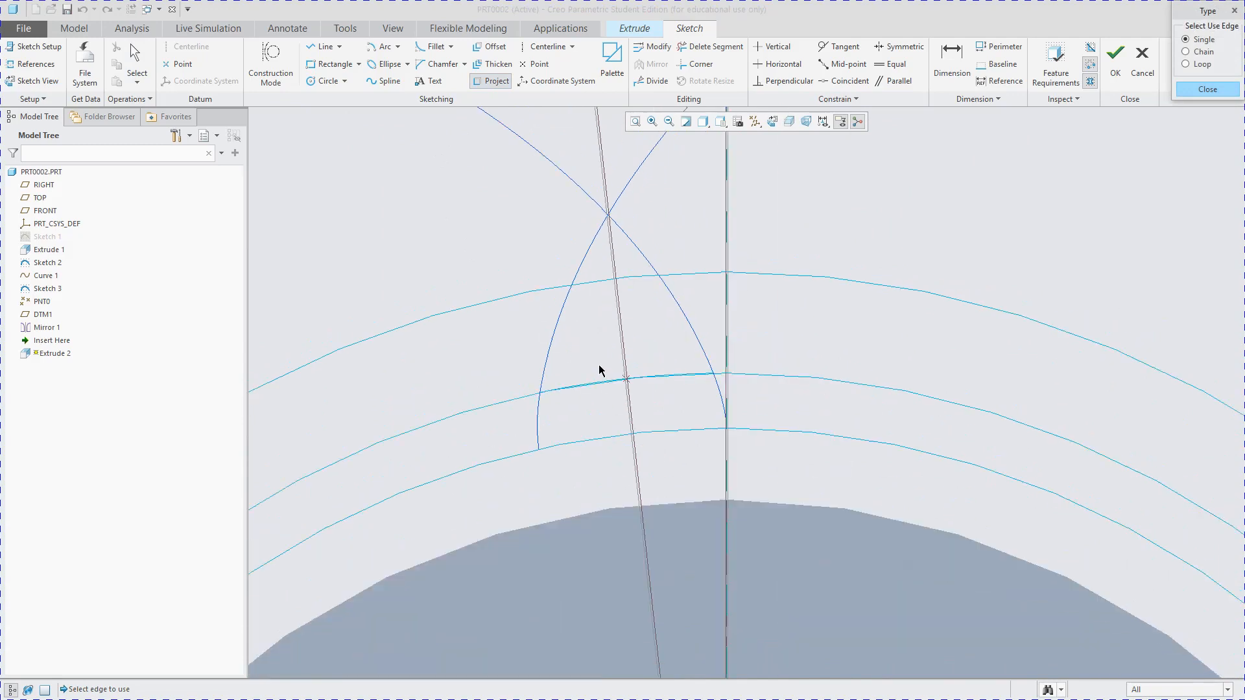
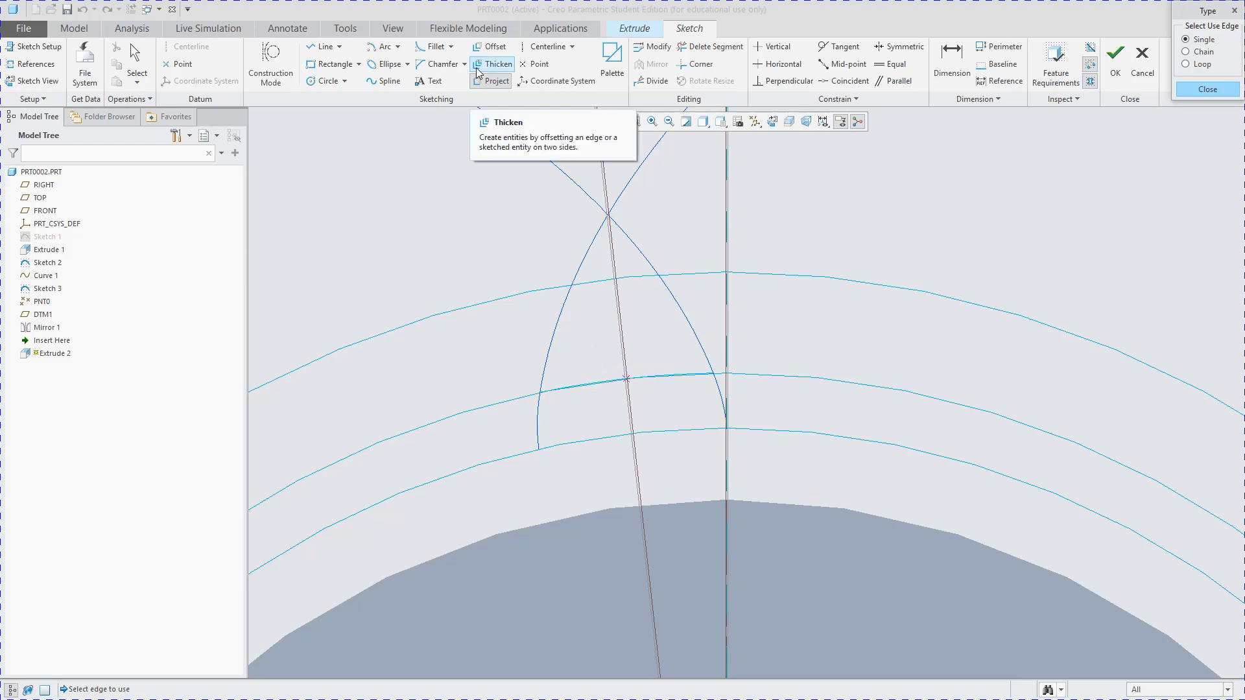
{"action": "left_click", "coordinate": [556, 343]}
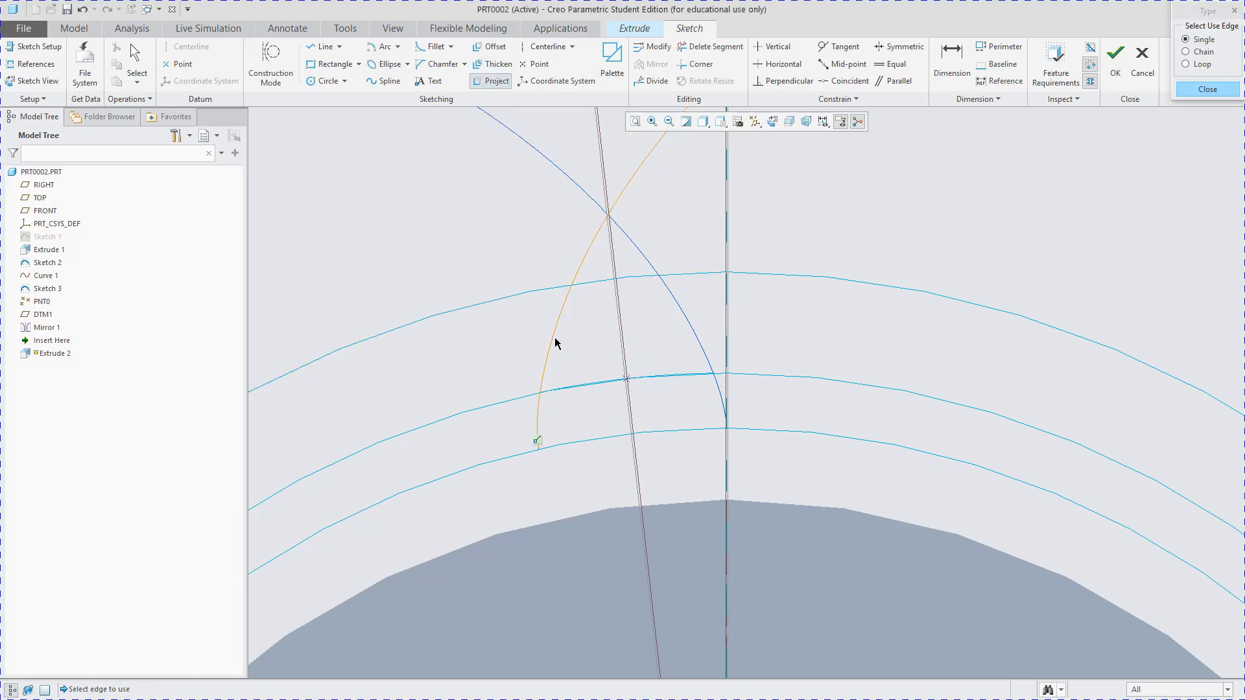
{"action": "left_click", "coordinate": [682, 318]}
{"action": "left_click", "coordinate": [633, 279]}
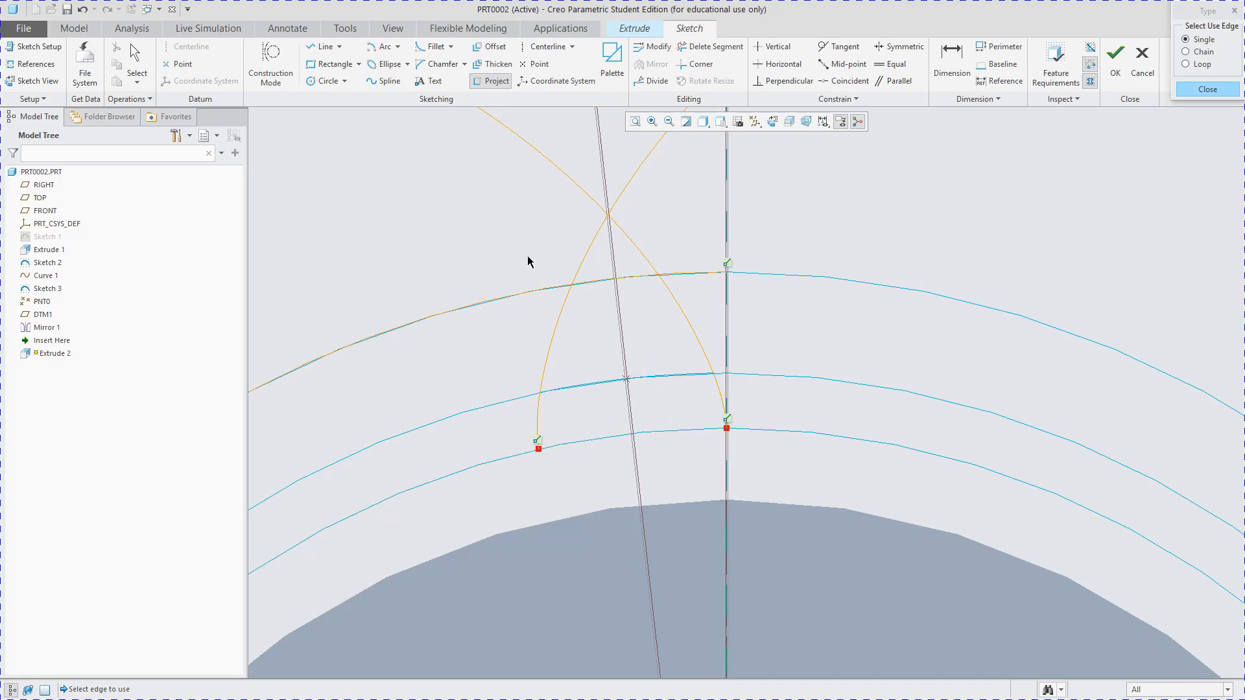
{"action": "left_click", "coordinate": [466, 309]}
{"action": "left_click", "coordinate": [752, 505]}
- Draw a line from the lower end of each involute, tangent to the curve, down to the projected cylinder edge
{"action": "left_click", "coordinate": [325, 47]}
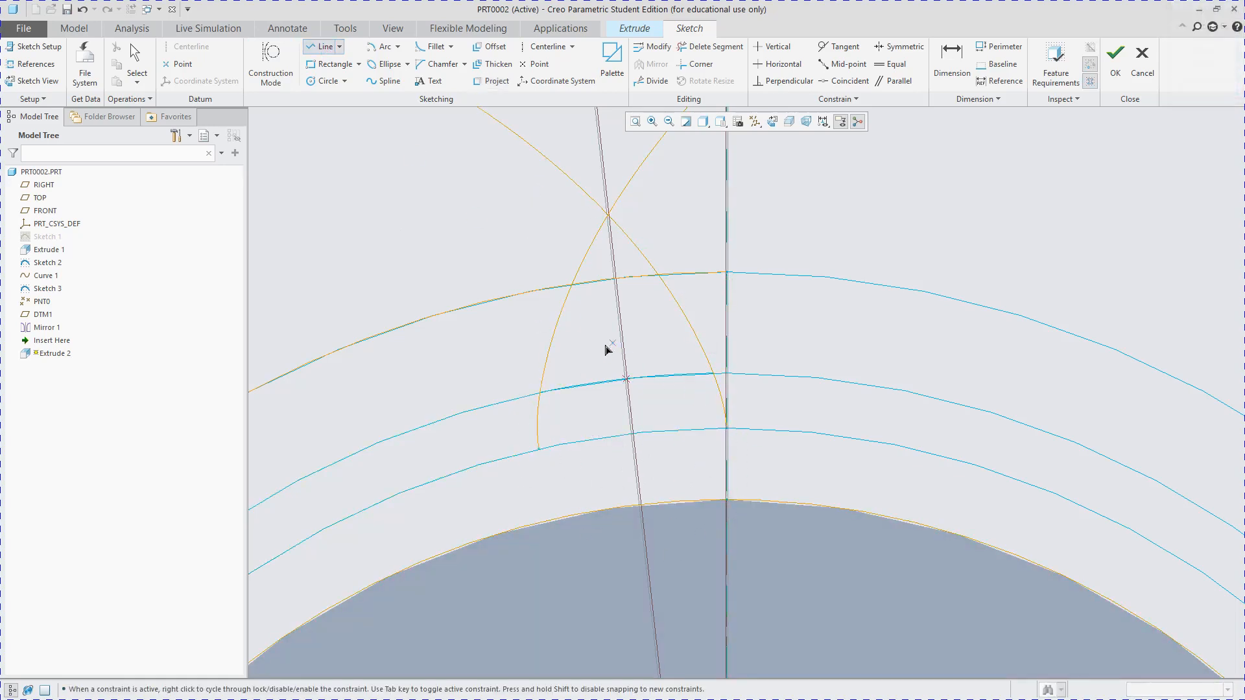
{"action": "left_click", "coordinate": [542, 450]}
{"action": "left_click", "coordinate": [725, 427]}
{"action": "scroll", "coordinate": [739, 500], "scroll_direction": "up", "scroll_amount": 4}
{"action": "scroll", "coordinate": [732, 499], "scroll_direction": "down", "scroll_amount": 8}
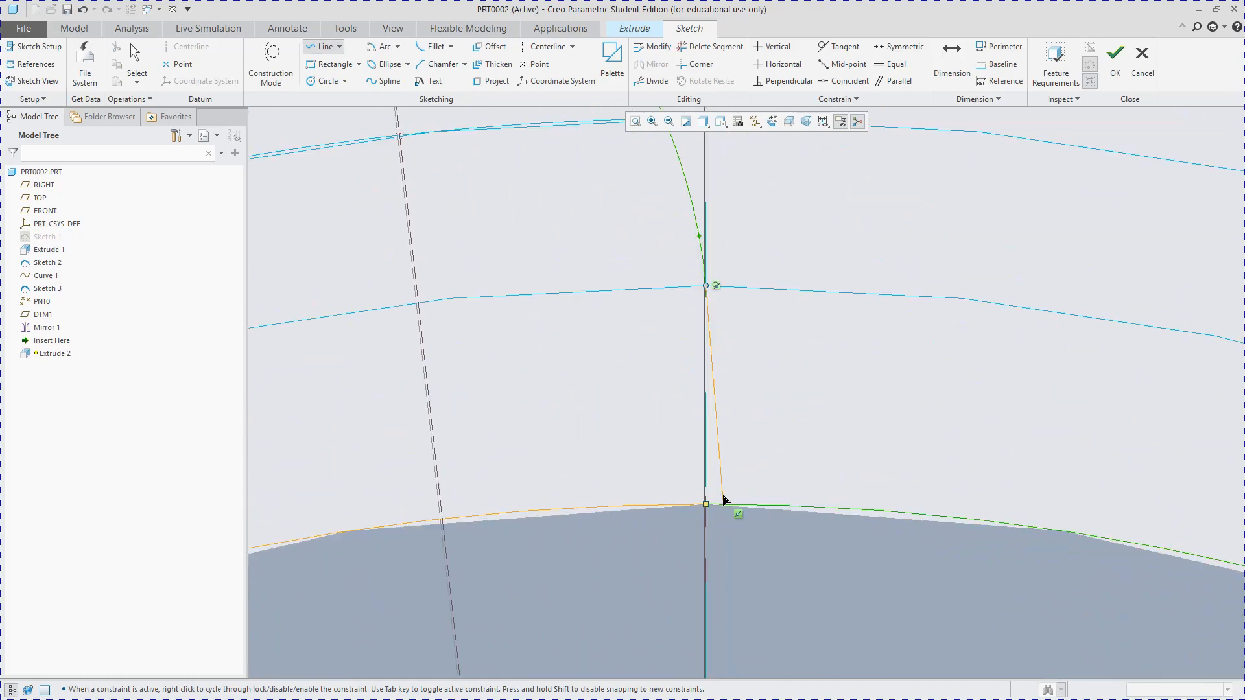
{"action": "left_click", "coordinate": [729, 516]}
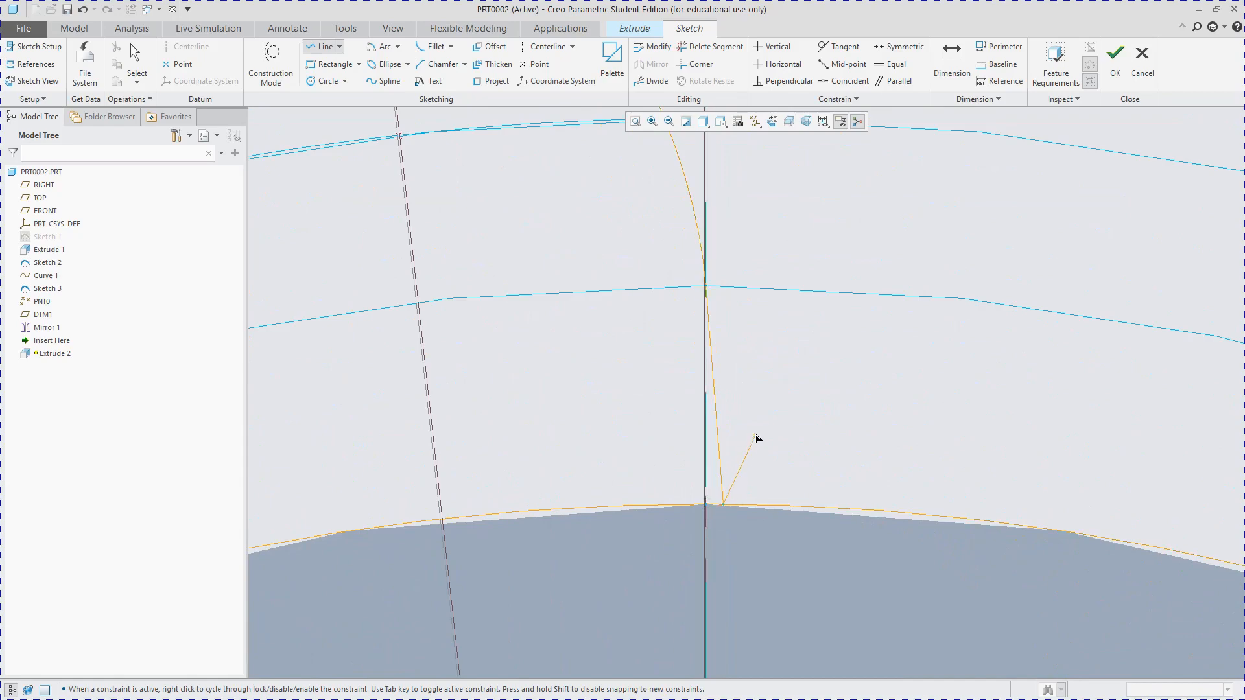
{"action": "middle_click", "coordinate": [756, 437]}
{"action": "scroll", "coordinate": [756, 436], "scroll_direction": "up", "scroll_amount": 3}
{"action": "scroll", "coordinate": [507, 401], "scroll_direction": "up", "scroll_amount": 2}
{"action": "middle_click", "coordinate": [507, 400]}
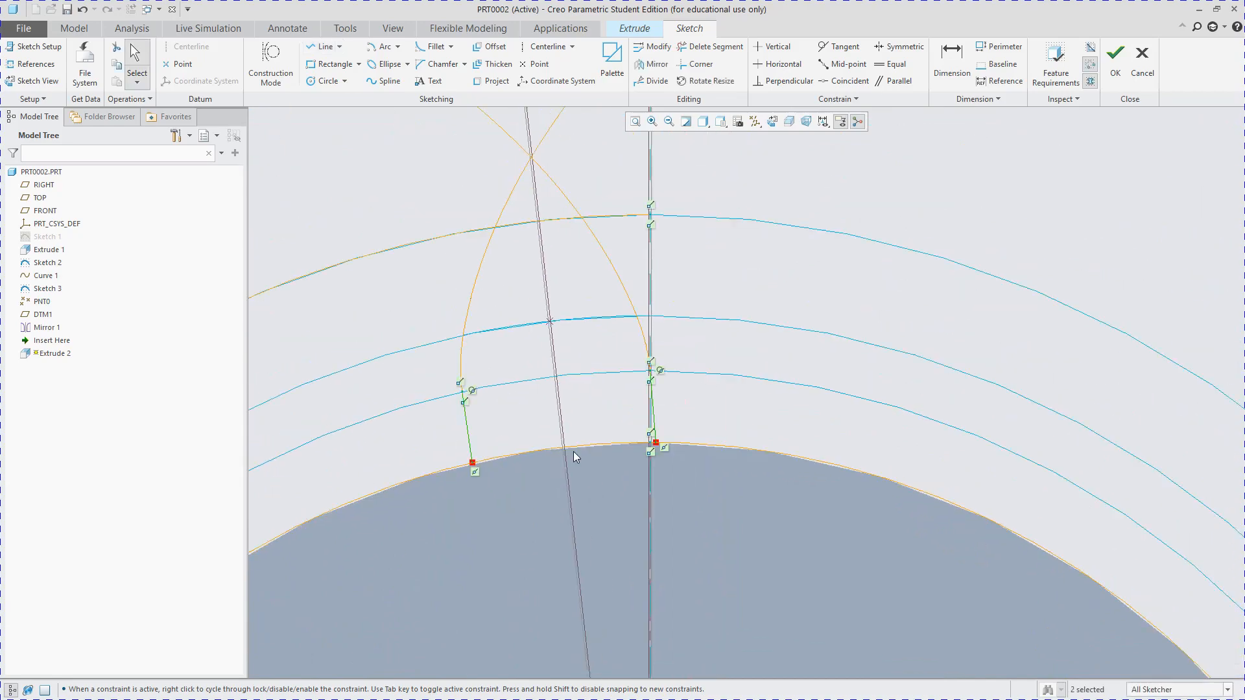
- Trim away the parts of the projected outermost circle and cylinder edge that lie outside the tooth
{"action": "scroll", "coordinate": [573, 451], "scroll_direction": "up", "scroll_amount": 2}
{"action": "scroll", "coordinate": [555, 458], "scroll_direction": "down", "scroll_amount": 3}
{"action": "scroll", "coordinate": [519, 507], "scroll_direction": "down", "scroll_amount": 6}
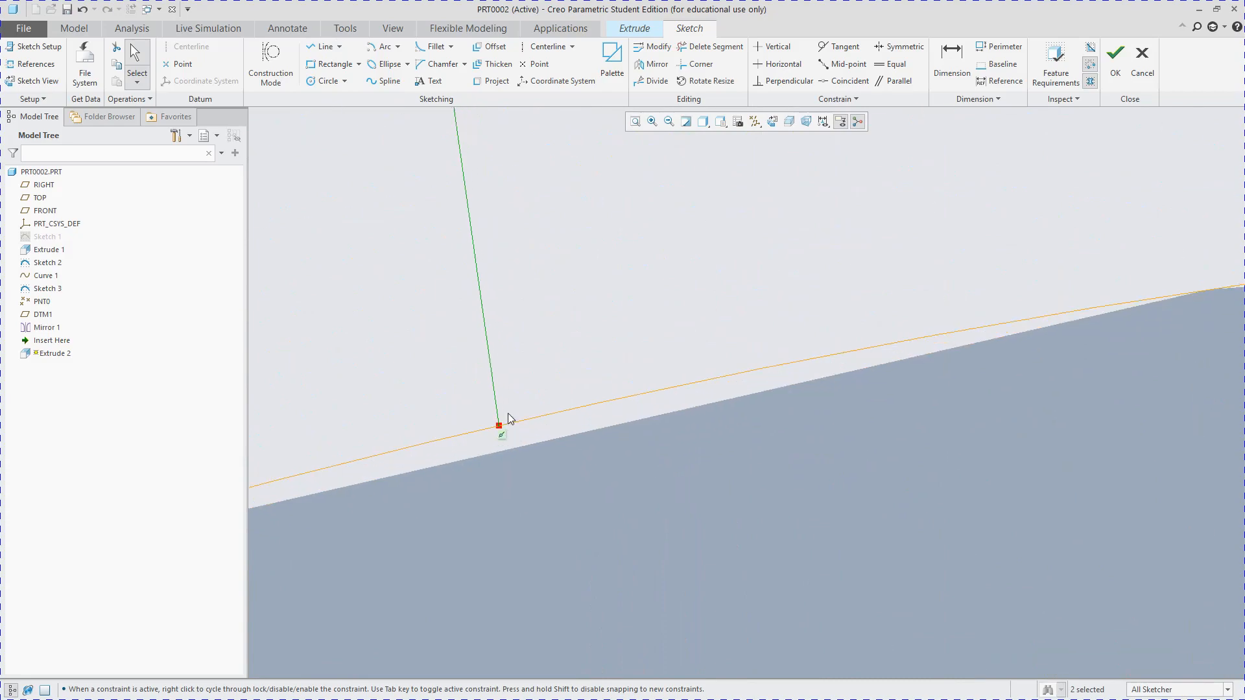
{"action": "scroll", "coordinate": [873, 475], "scroll_direction": "up", "scroll_amount": 8}
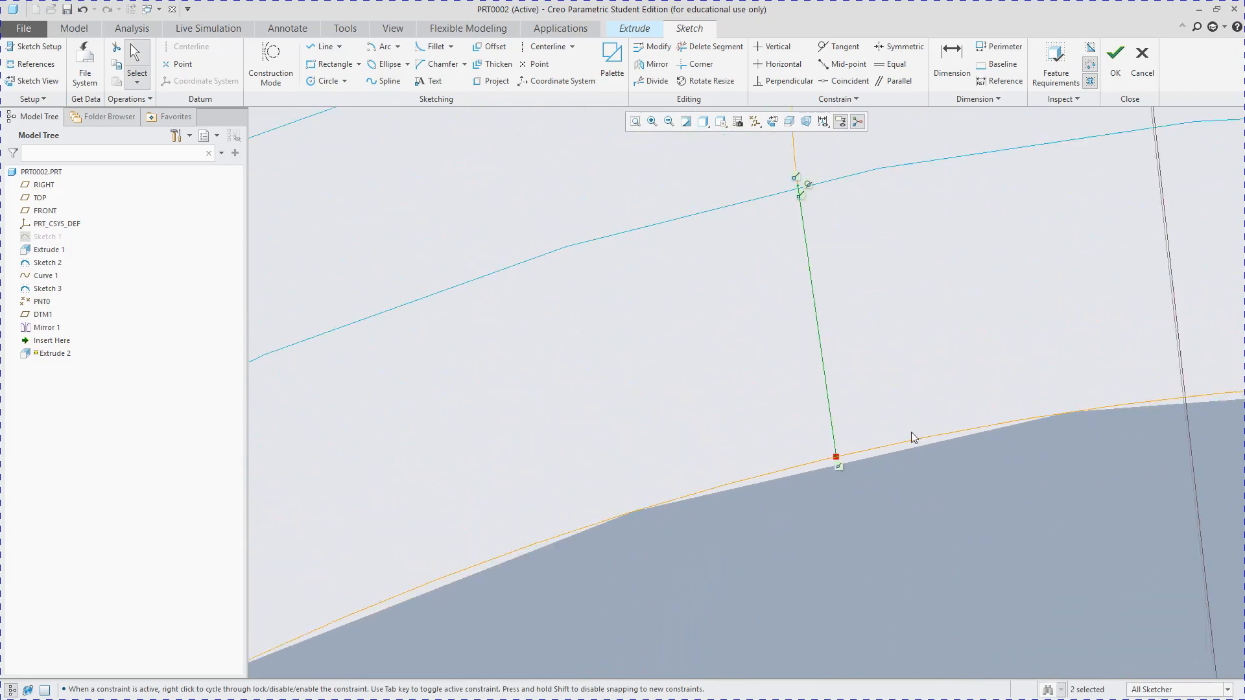
{"action": "scroll", "coordinate": [1084, 456], "scroll_direction": "up", "scroll_amount": 5}
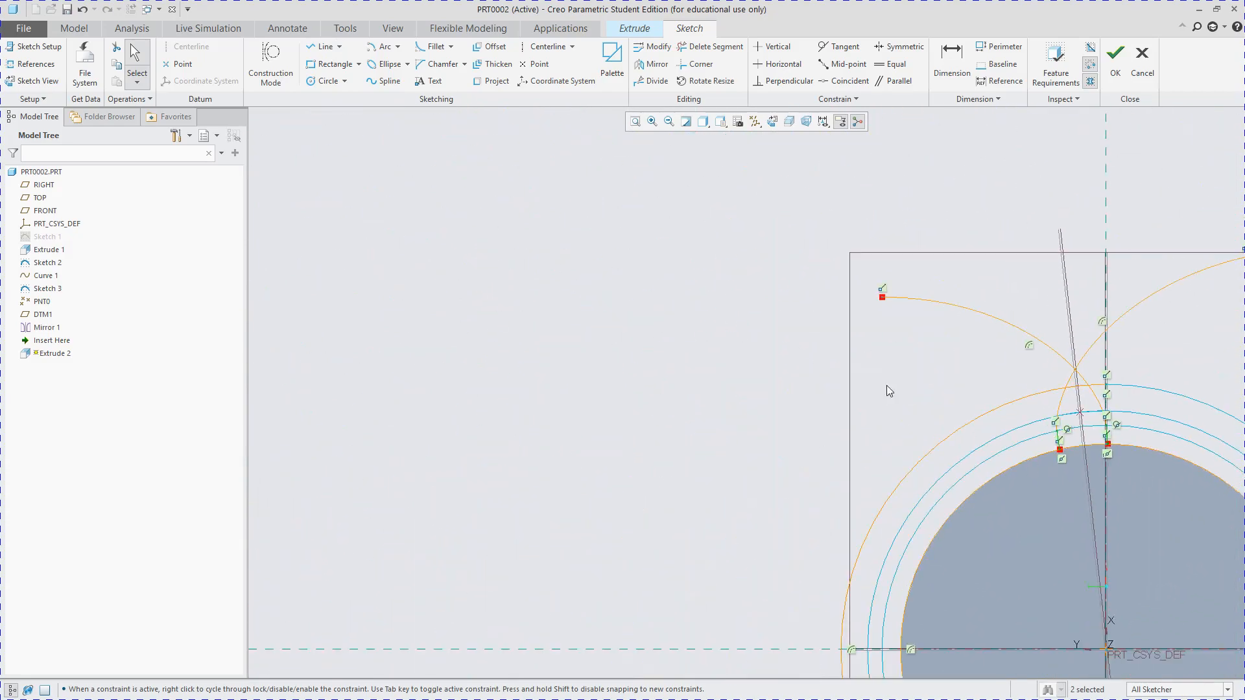
{"action": "scroll", "coordinate": [1060, 494], "scroll_direction": "down", "scroll_amount": 4}
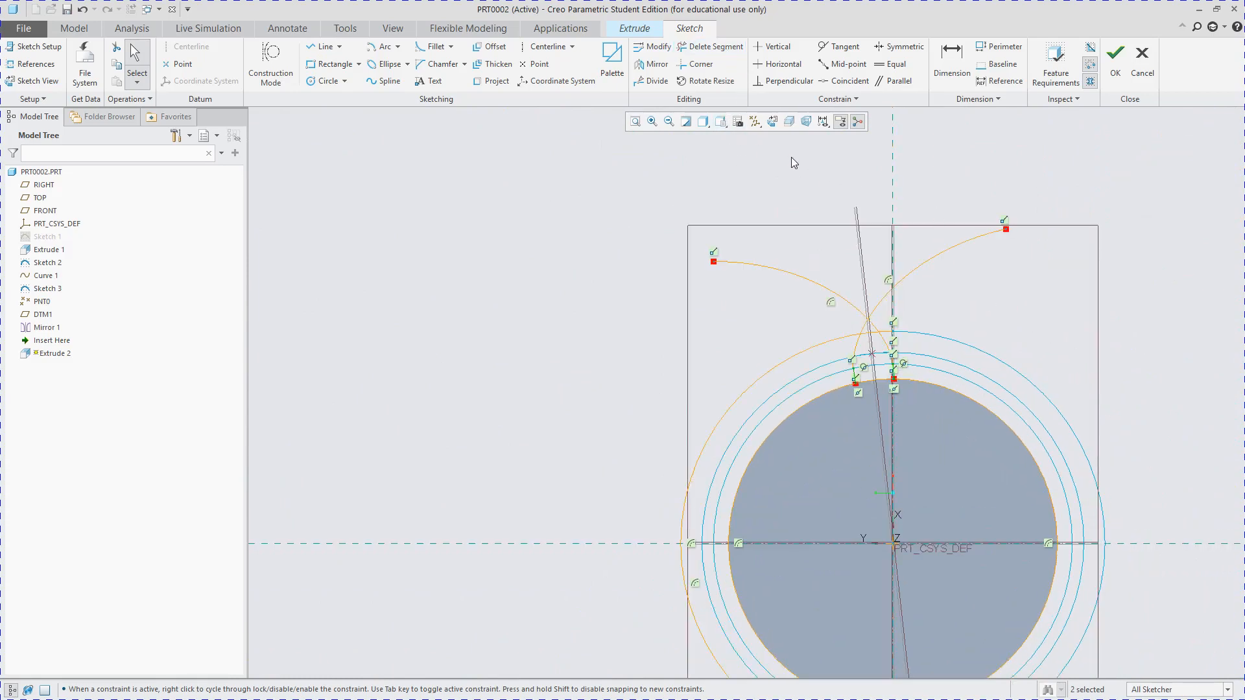
{"action": "left_click", "coordinate": [711, 47]}
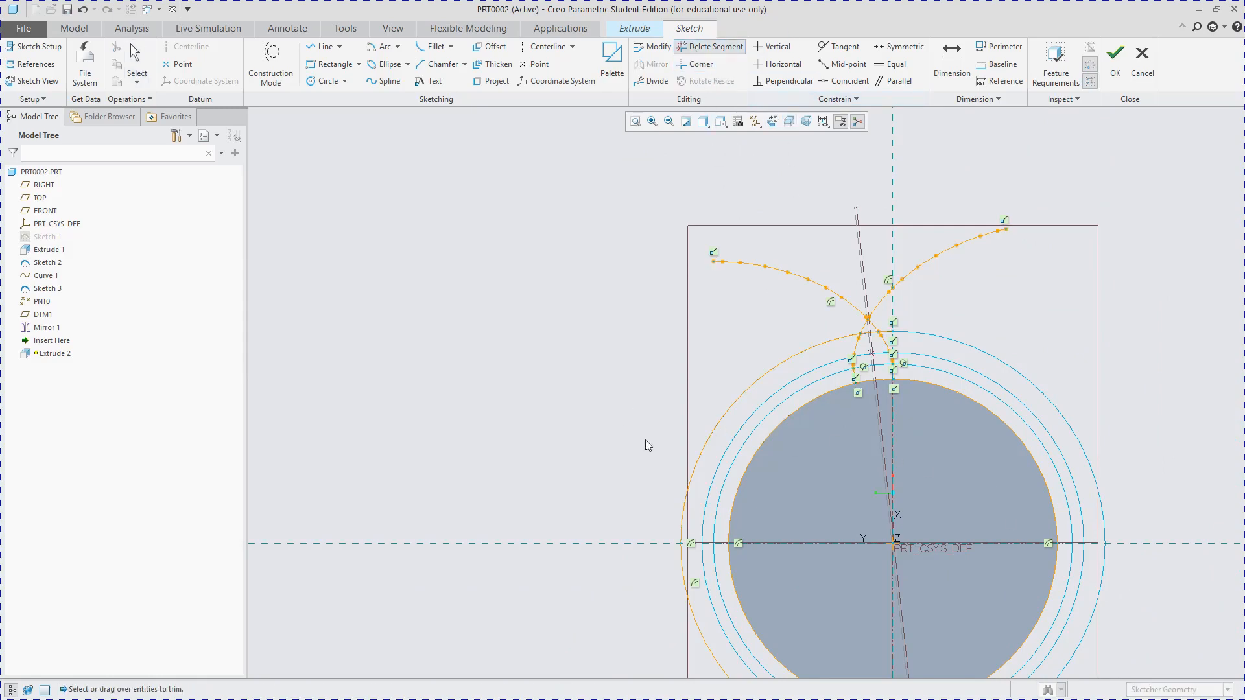
{"action": "scroll", "coordinate": [645, 439], "scroll_direction": "up", "scroll_amount": 2}
{"action": "scroll", "coordinate": [814, 504], "scroll_direction": "down", "scroll_amount": 3}
{"action": "left_click_drag", "start_coordinate": [673, 397], "coordinate": [491, 275]}
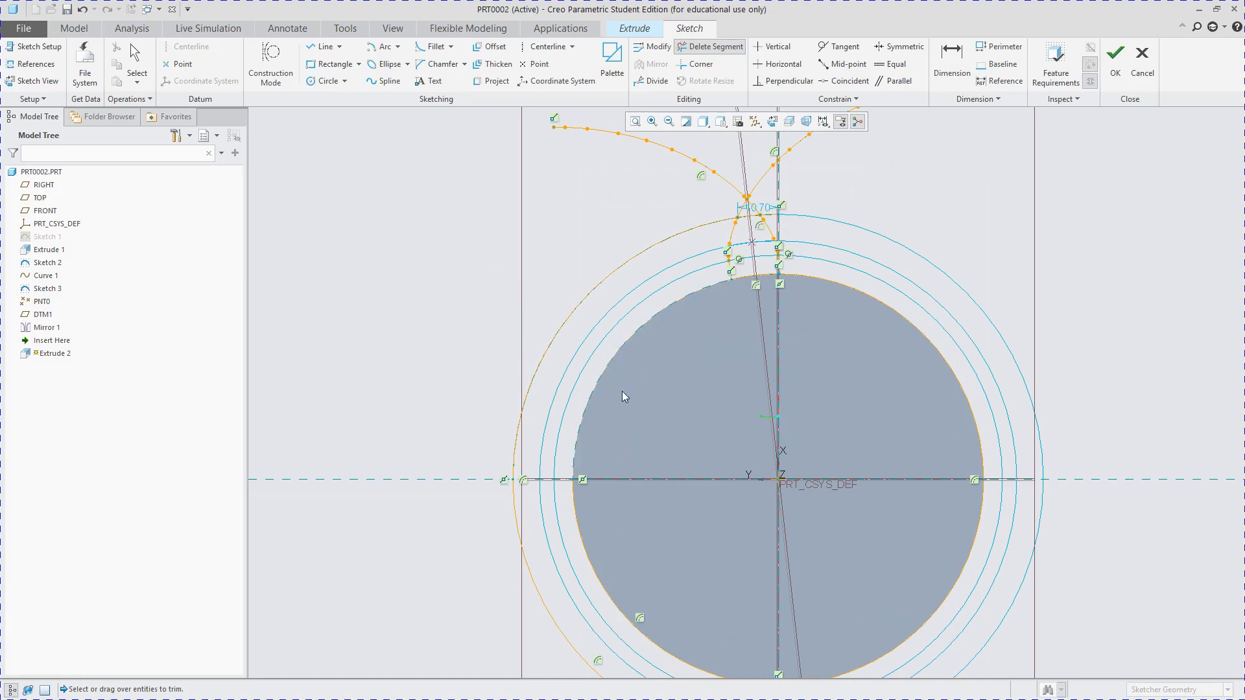
{"action": "left_click_drag", "start_coordinate": [652, 398], "coordinate": [494, 305]}
{"action": "left_click_drag", "start_coordinate": [628, 518], "coordinate": [492, 555]}
{"action": "left_click_drag", "start_coordinate": [632, 531], "coordinate": [489, 577]}
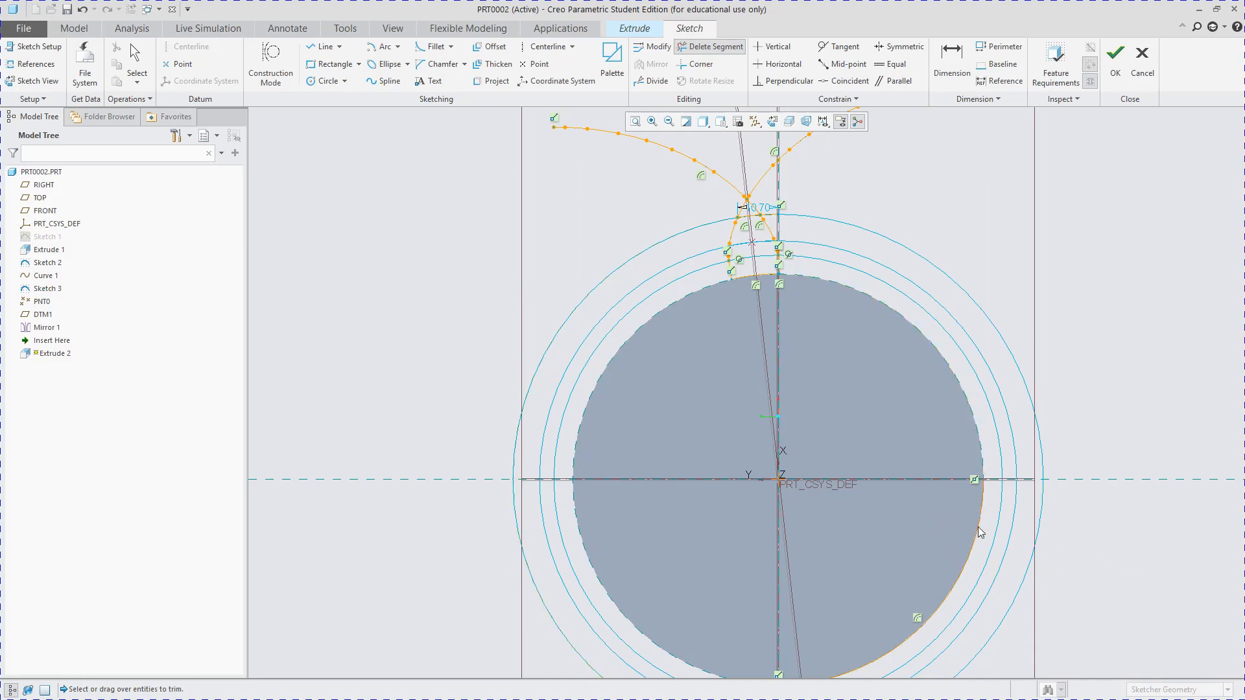
{"action": "scroll", "coordinate": [833, 557], "scroll_direction": "up", "scroll_amount": 1}
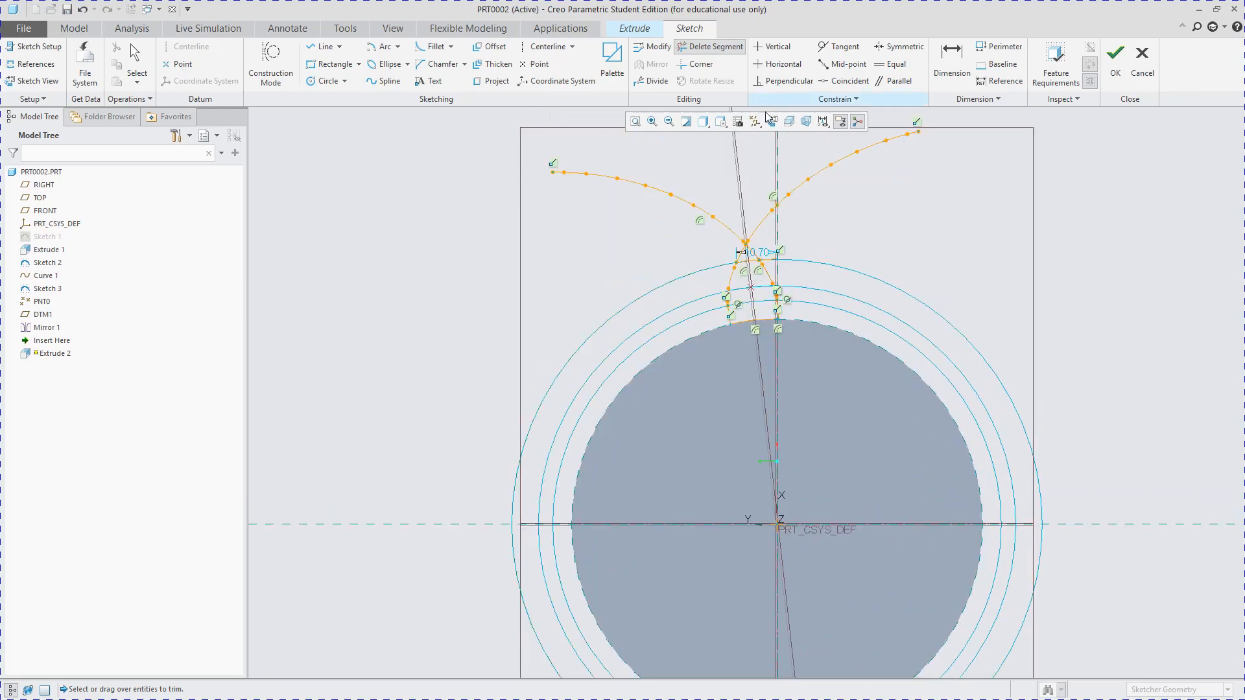
- Trim both involutes around their crossing, removing the adjoining segments above the outermost gear circle
{"action": "scroll", "coordinate": [768, 253], "scroll_direction": "down", "scroll_amount": 4}
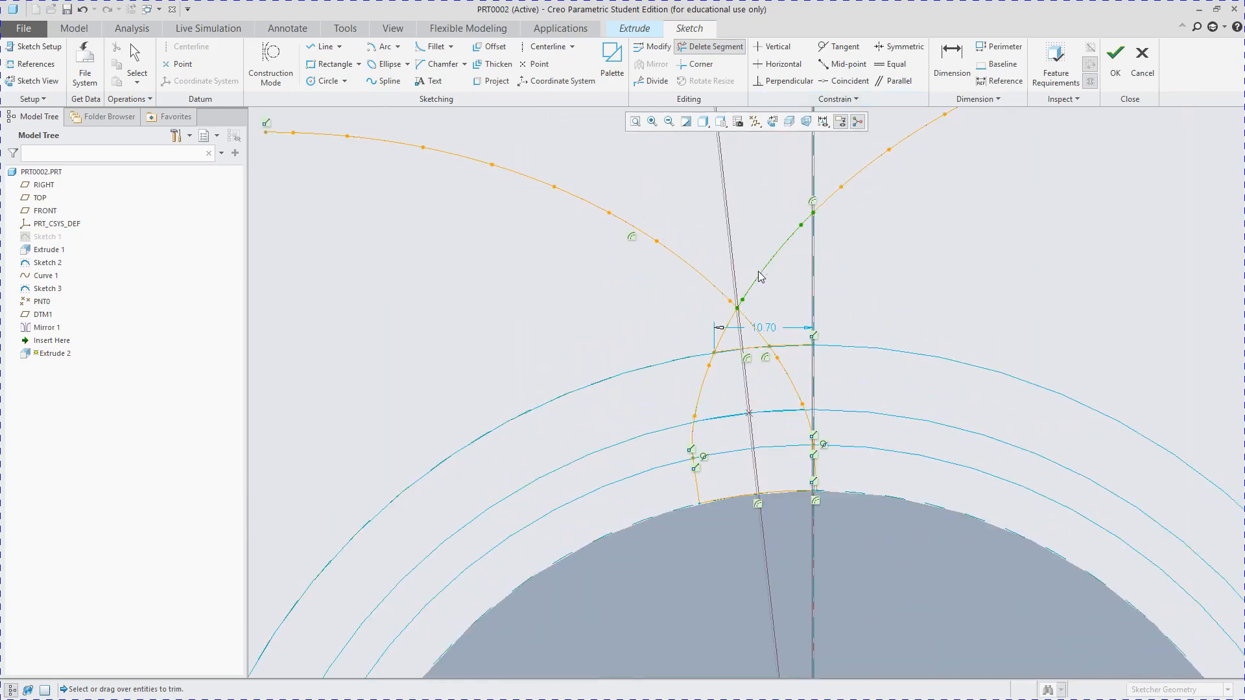
{"action": "left_click", "coordinate": [759, 271]}
{"action": "left_click", "coordinate": [710, 281]}
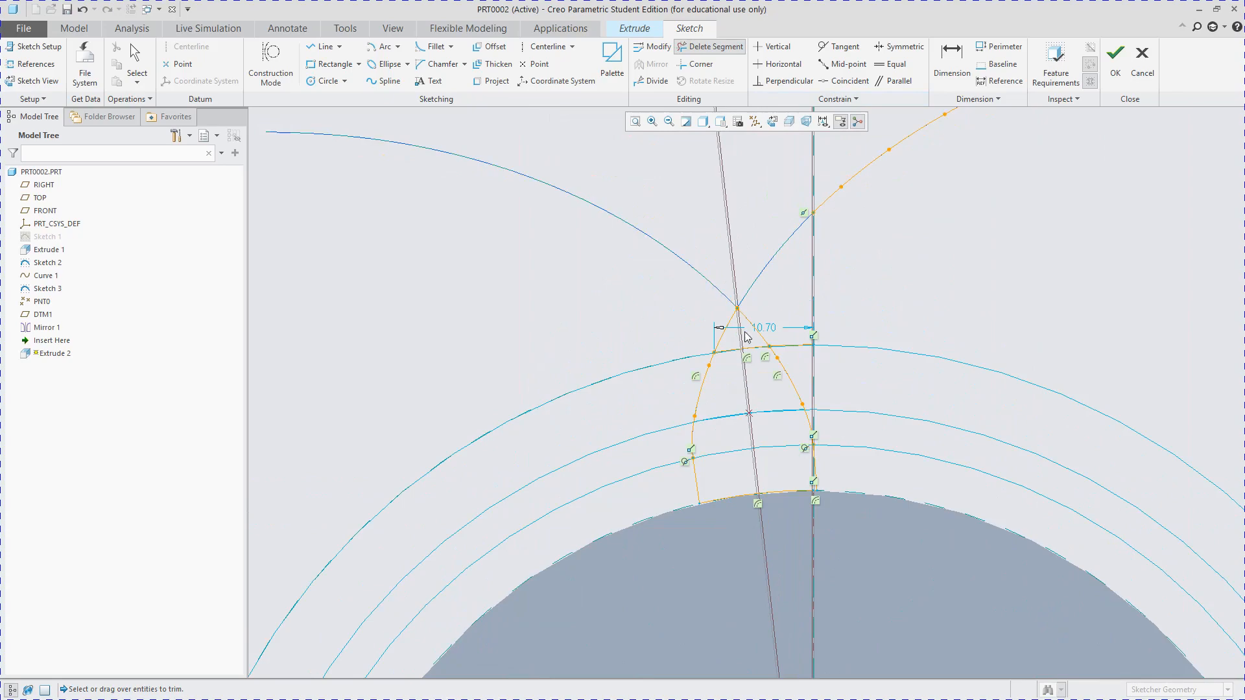
{"action": "left_click", "coordinate": [727, 322]}
{"action": "left_click", "coordinate": [747, 319]}
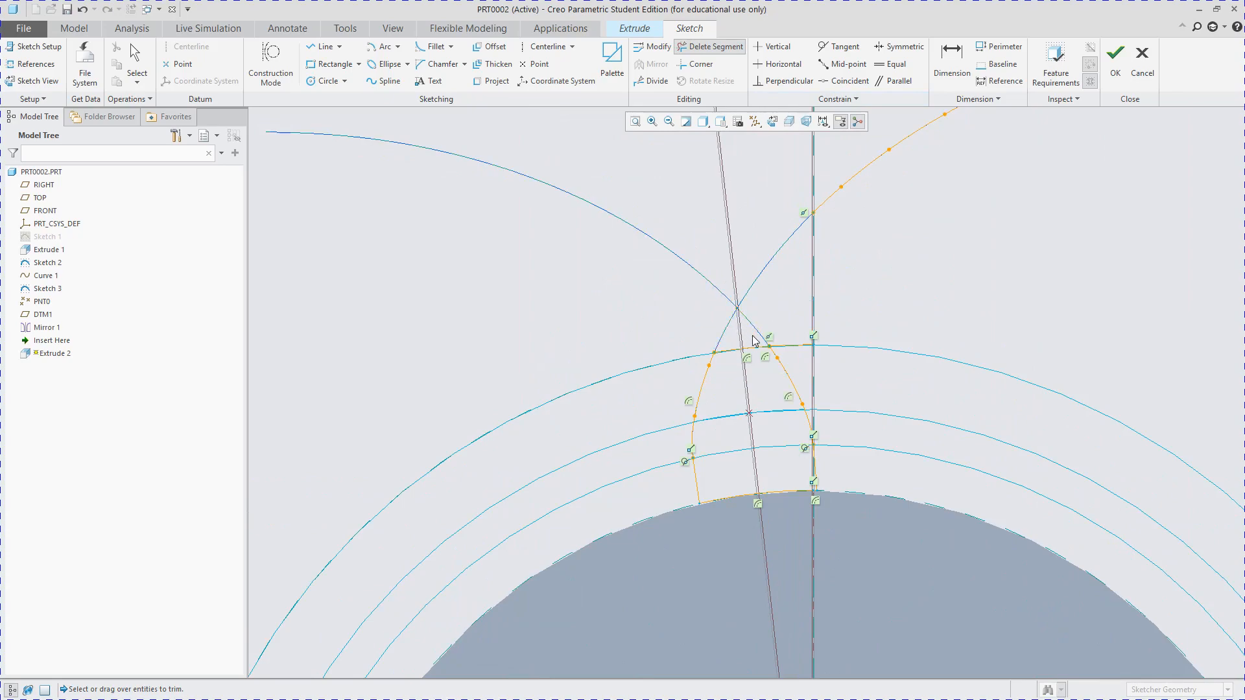
{"action": "scroll", "coordinate": [754, 340], "scroll_direction": "up", "scroll_amount": 2}
{"action": "scroll", "coordinate": [823, 415], "scroll_direction": "down", "scroll_amount": 6}
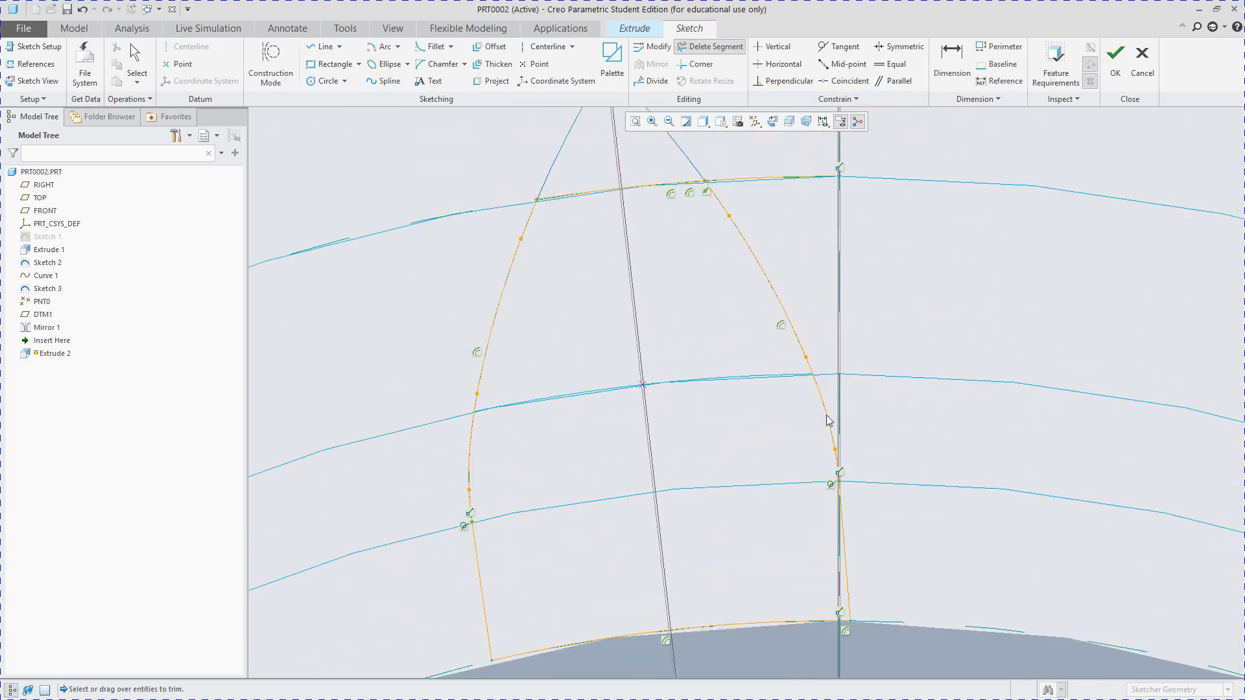
{"action": "scroll", "coordinate": [551, 520], "scroll_direction": "up", "scroll_amount": 3}
{"action": "scroll", "coordinate": [548, 532], "scroll_direction": "down", "scroll_amount": 2}
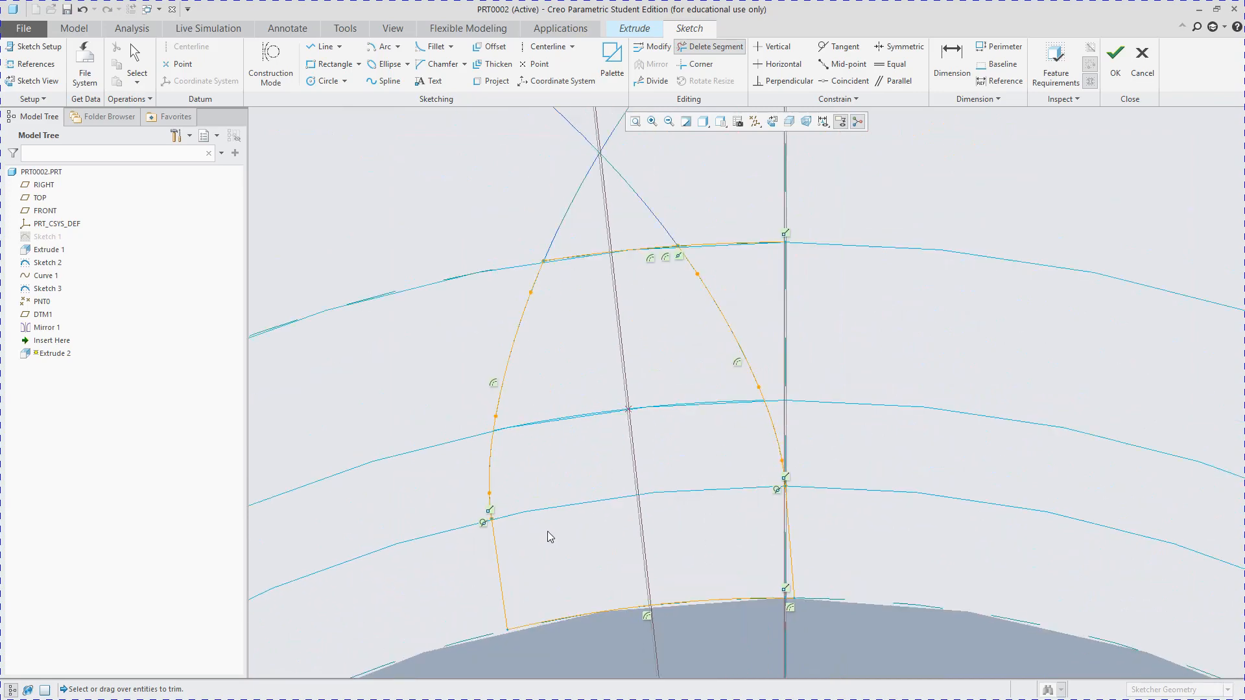
{"action": "scroll", "coordinate": [582, 516], "scroll_direction": "up", "scroll_amount": 2}
{"action": "middle_click", "coordinate": [582, 516]}
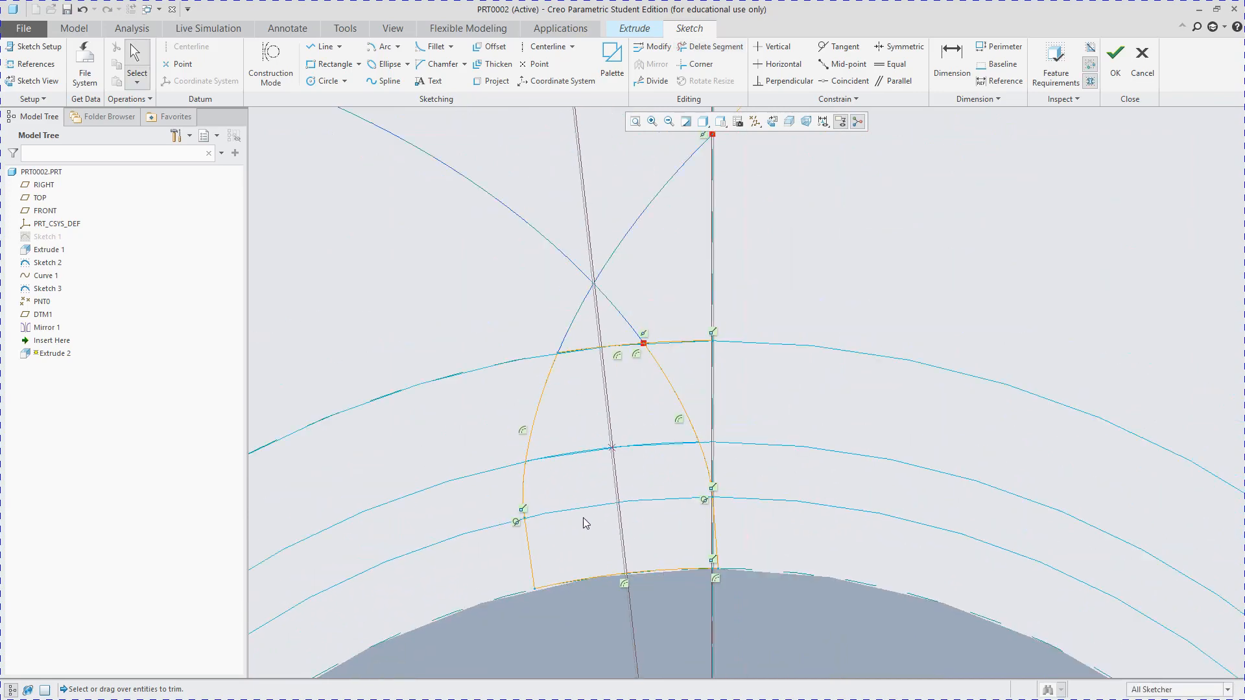
- Trim the leftover involute beyond the vertical reference and the excess outer-circle arc beside the tooth tip
{"action": "scroll", "coordinate": [582, 518], "scroll_direction": "up", "scroll_amount": 2}
{"action": "scroll", "coordinate": [577, 485], "scroll_direction": "down", "scroll_amount": 1}
{"action": "scroll", "coordinate": [661, 393], "scroll_direction": "up", "scroll_amount": 1}
{"action": "scroll", "coordinate": [724, 48], "scroll_direction": "up", "scroll_amount": 1}
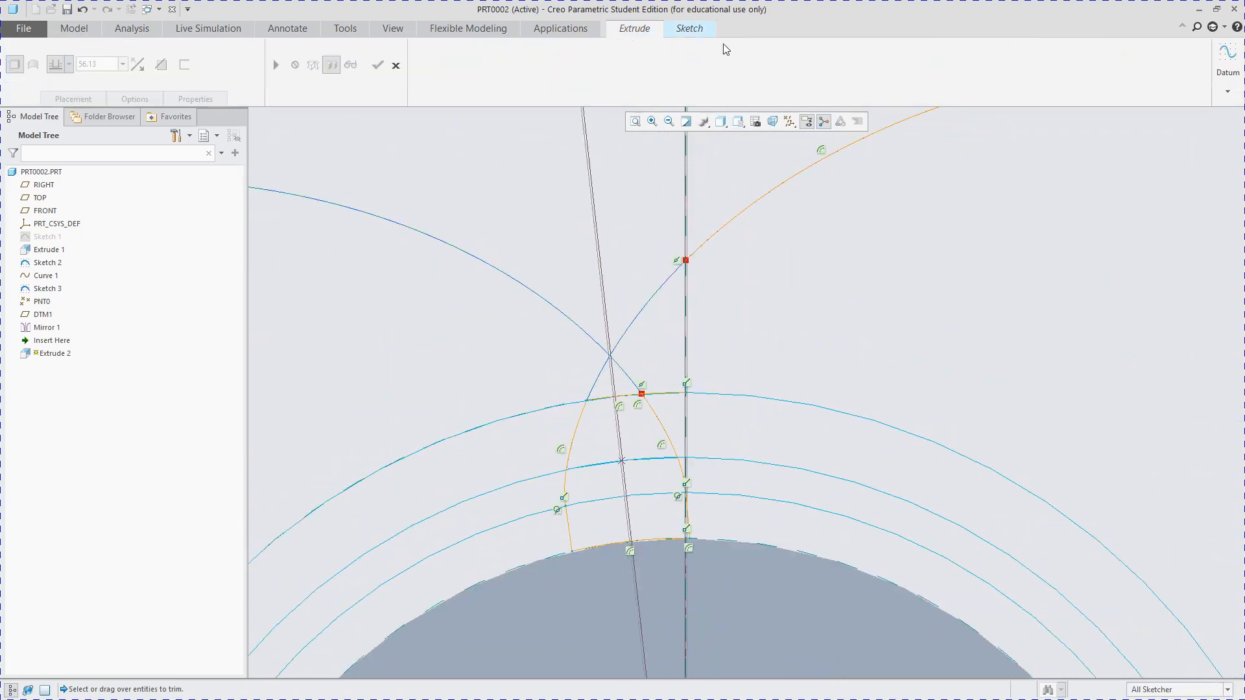
{"action": "scroll", "coordinate": [692, 81], "scroll_direction": "down", "scroll_amount": 1}
{"action": "left_click", "coordinate": [732, 48]}
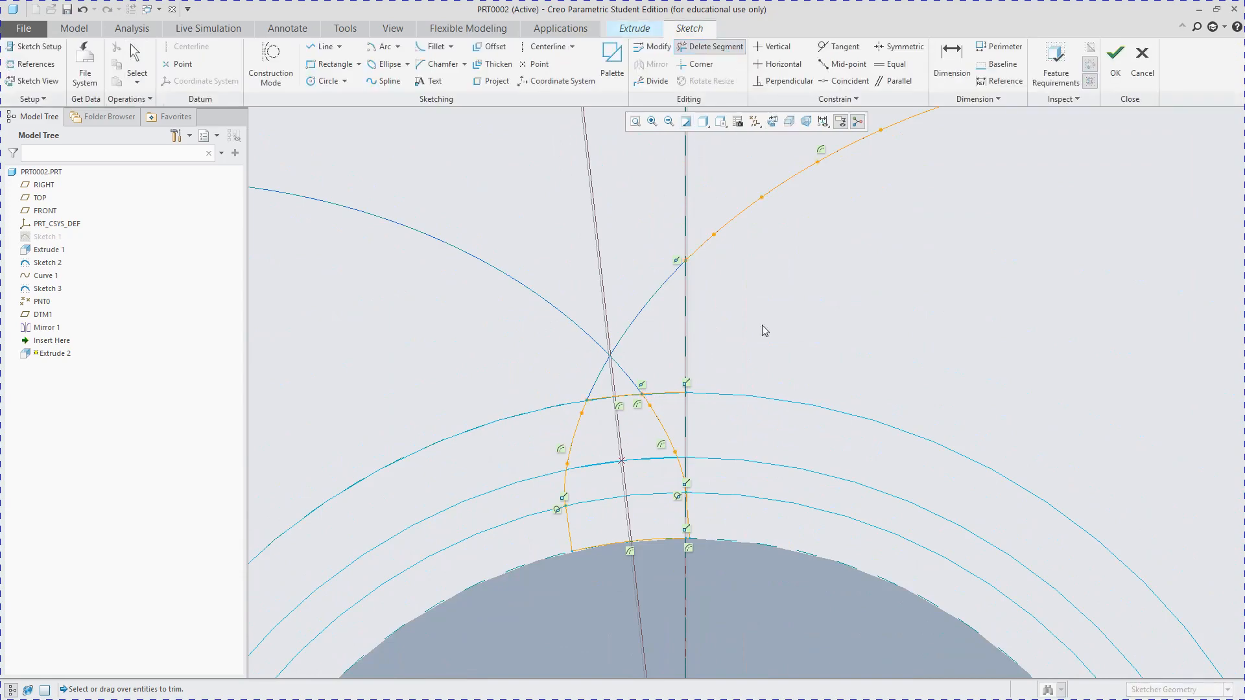
{"action": "scroll", "coordinate": [775, 325], "scroll_direction": "up", "scroll_amount": 2}
{"action": "scroll", "coordinate": [785, 324], "scroll_direction": "up", "scroll_amount": 1}
{"action": "scroll", "coordinate": [813, 302], "scroll_direction": "down", "scroll_amount": 1}
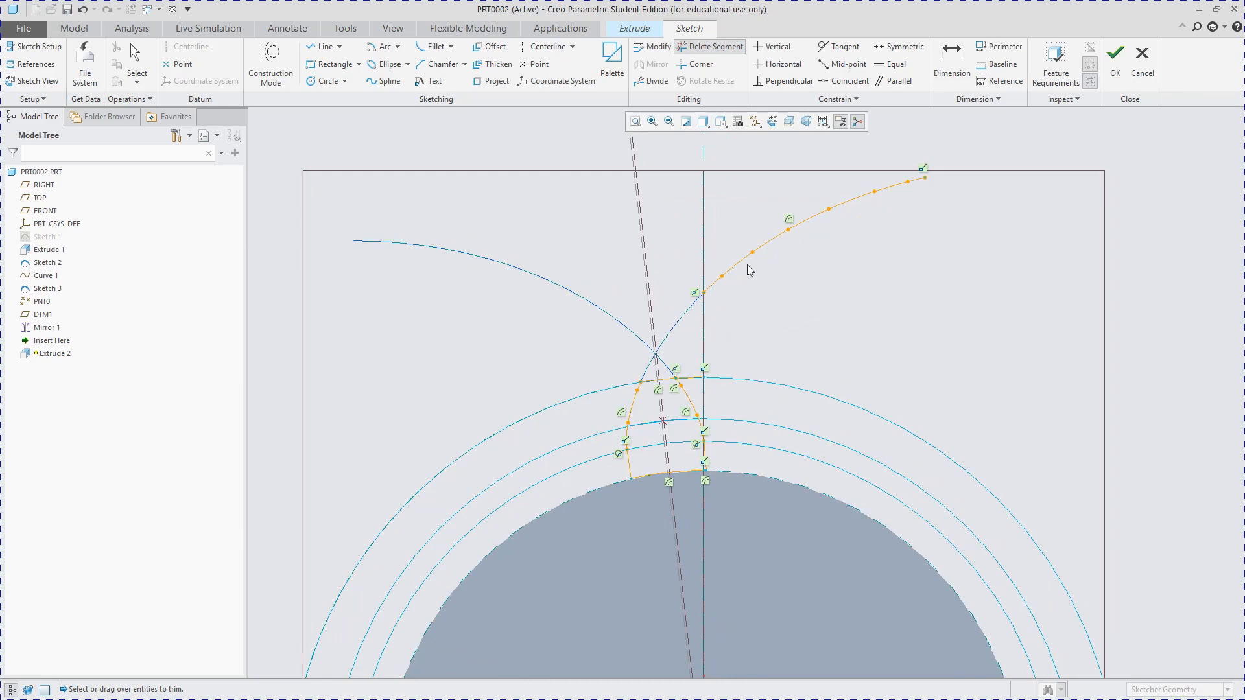
{"action": "scroll", "coordinate": [750, 269], "scroll_direction": "down", "scroll_amount": 1}
{"action": "scroll", "coordinate": [743, 297], "scroll_direction": "up", "scroll_amount": 2}
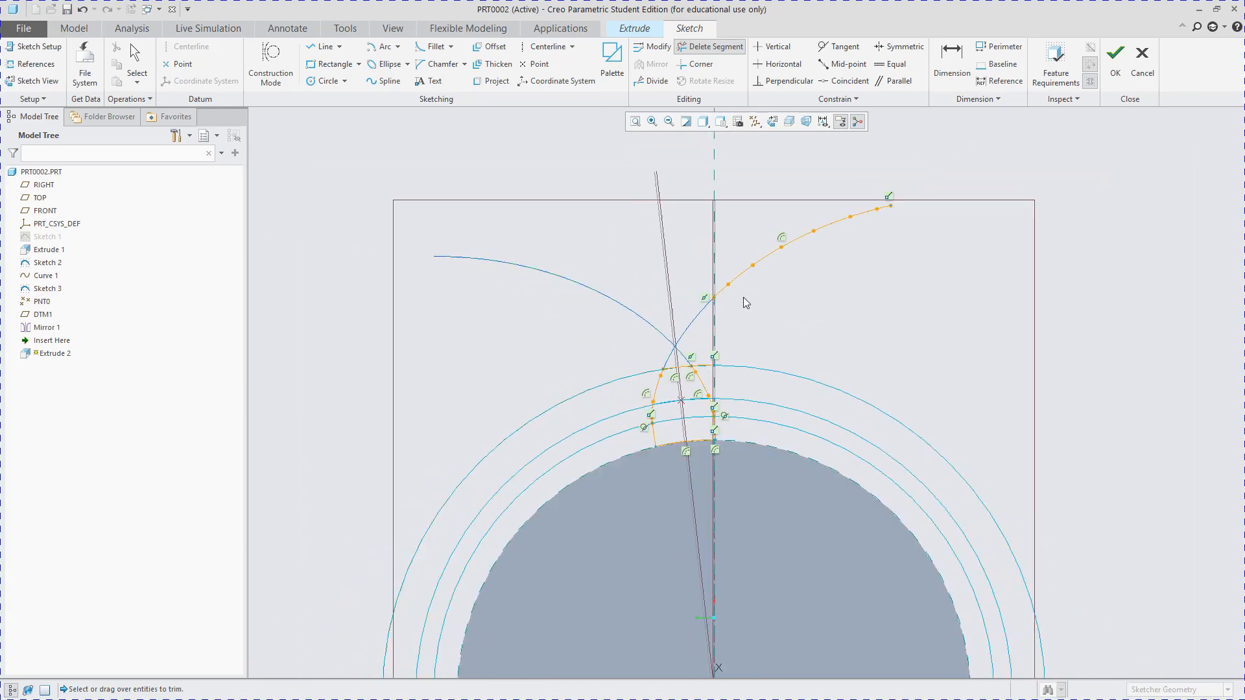
{"action": "scroll", "coordinate": [743, 297], "scroll_direction": "down", "scroll_amount": 1}
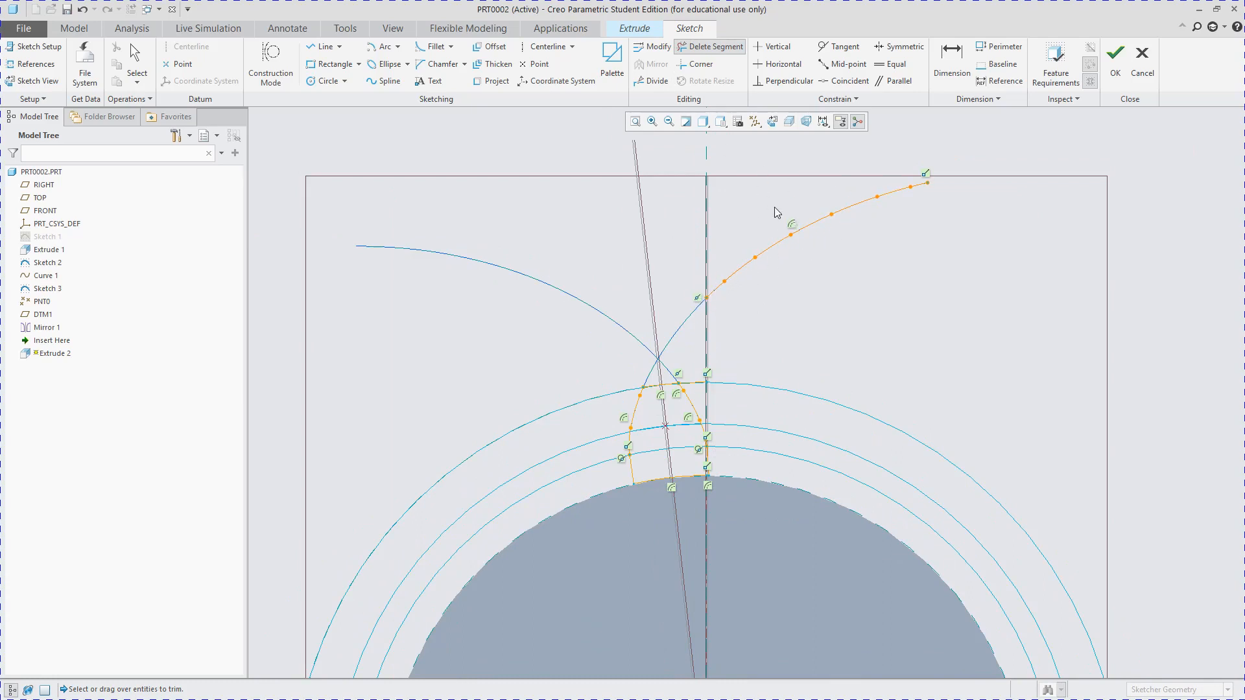
{"action": "scroll", "coordinate": [706, 336], "scroll_direction": "down", "scroll_amount": 2}
{"action": "scroll", "coordinate": [710, 343], "scroll_direction": "up", "scroll_amount": 5}
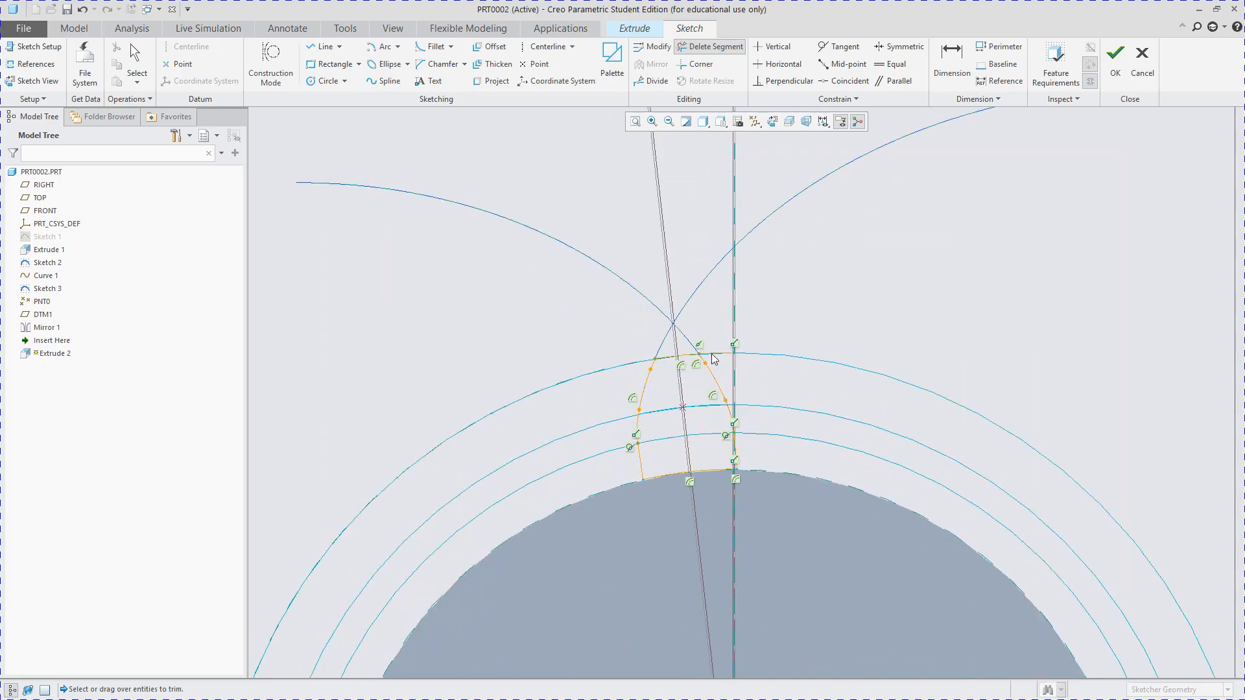
{"action": "left_click", "coordinate": [720, 354]}
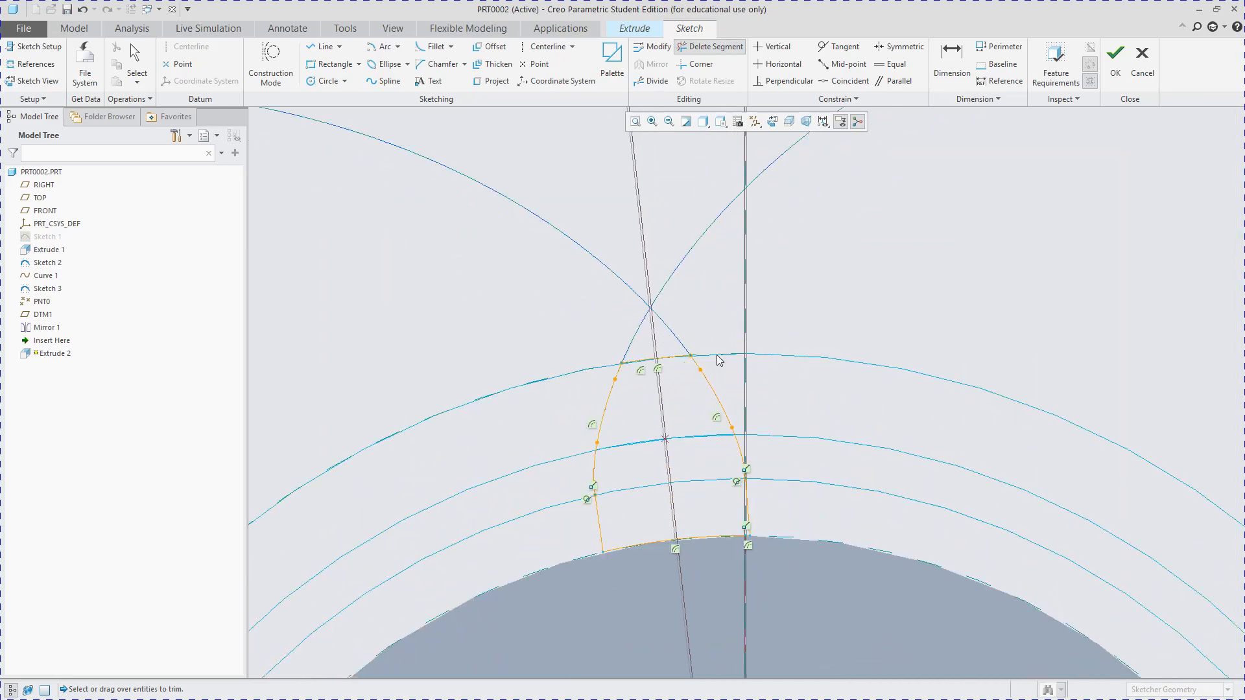
{"action": "middle_click", "coordinate": [719, 332]}
- Examine the trimmed tooth profile from tip to root, including where the flank lines meet the cylinder edge
{"action": "scroll", "coordinate": [717, 329], "scroll_direction": "up", "scroll_amount": 3}
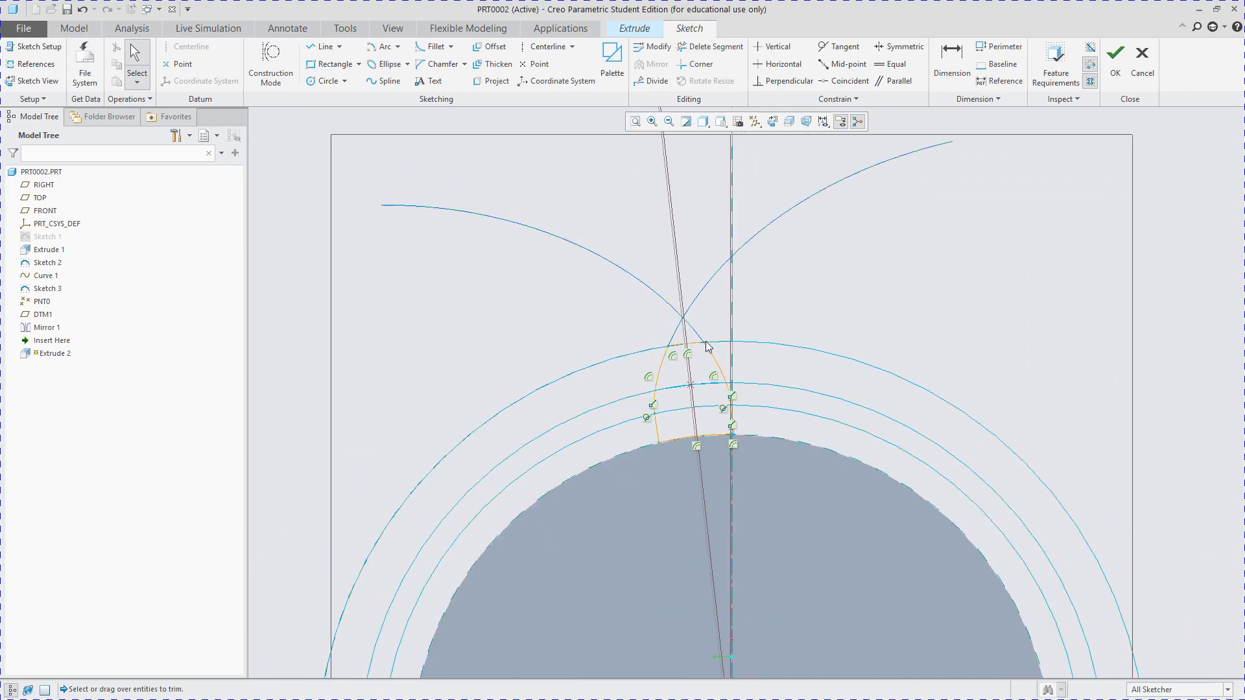
{"action": "scroll", "coordinate": [688, 390], "scroll_direction": "down", "scroll_amount": 6}
{"action": "scroll", "coordinate": [826, 505], "scroll_direction": "down", "scroll_amount": 3}
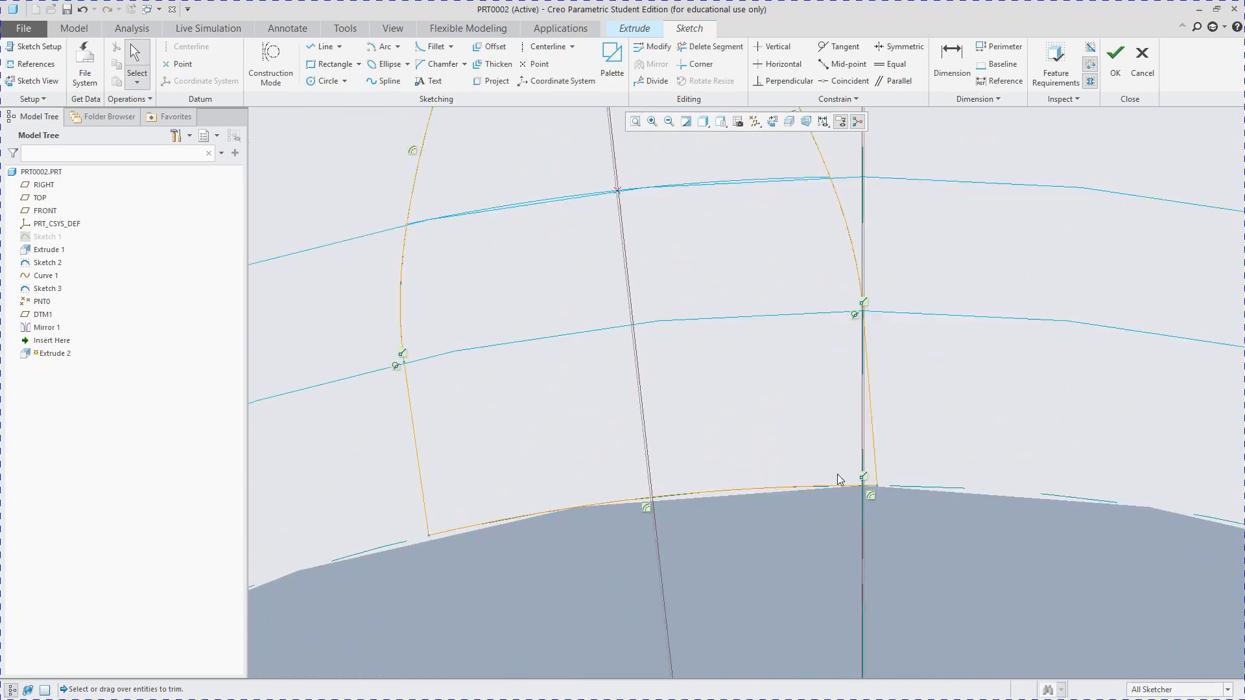
{"action": "scroll", "coordinate": [806, 493], "scroll_direction": "up", "scroll_amount": 5}
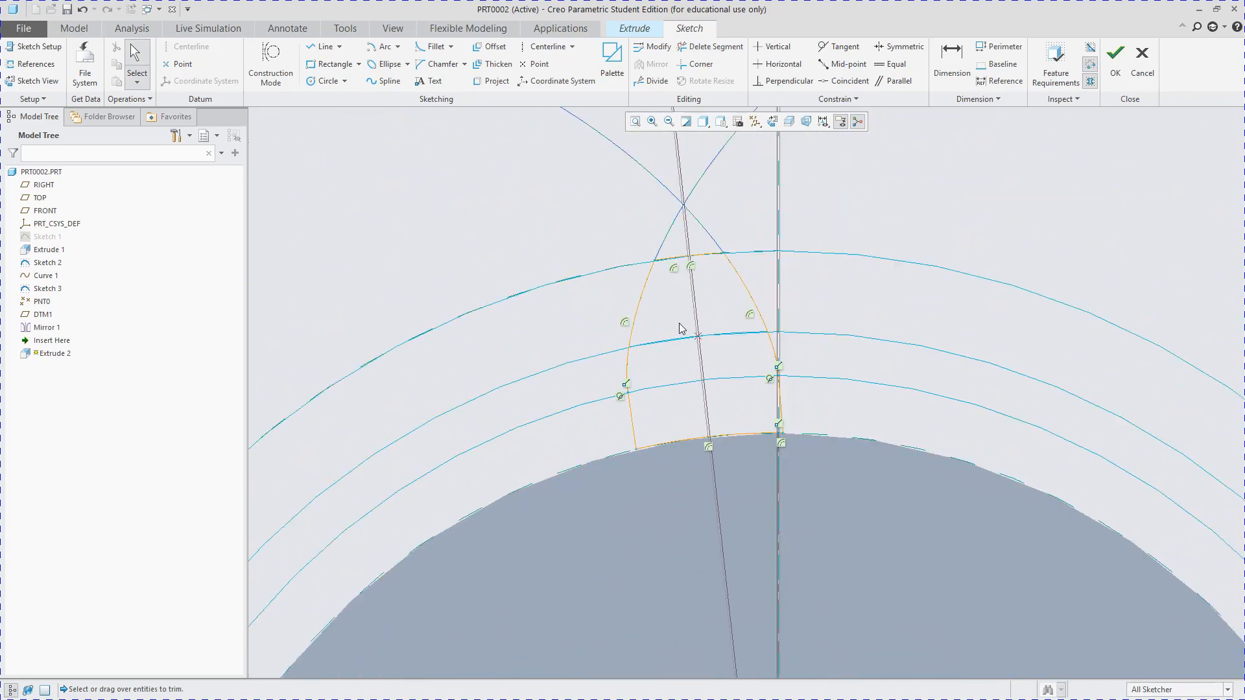
{"action": "scroll", "coordinate": [681, 329], "scroll_direction": "down", "scroll_amount": 2}
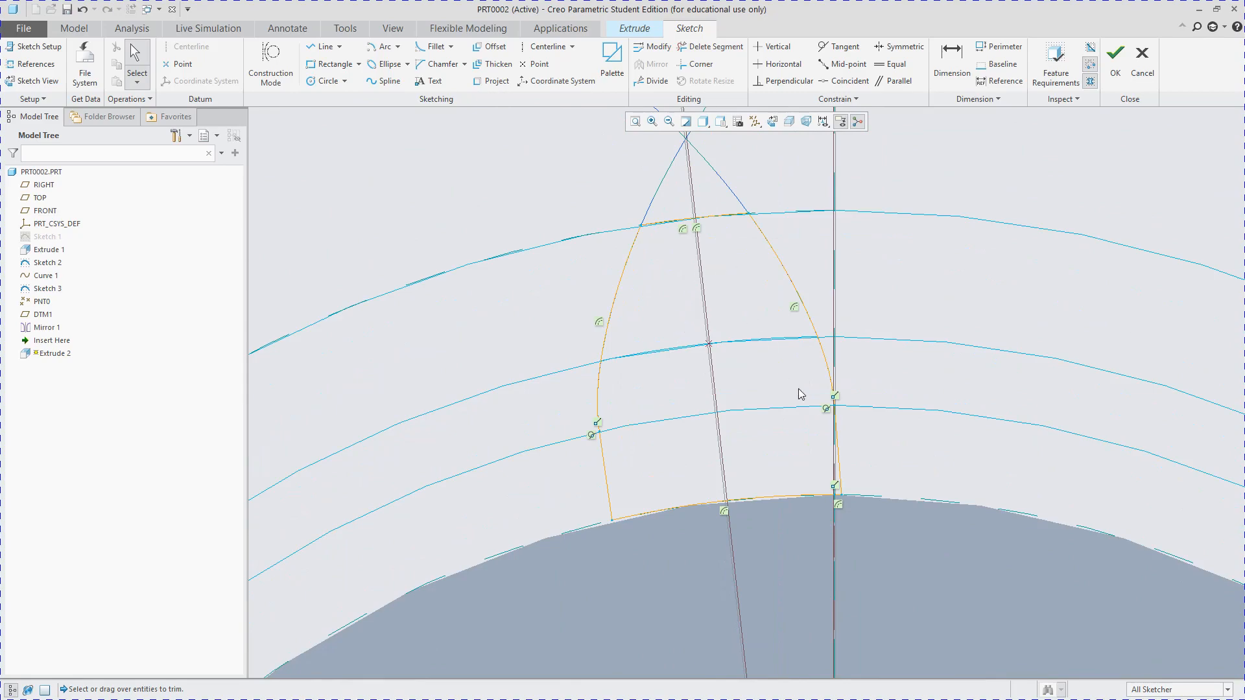
{"action": "scroll", "coordinate": [800, 391], "scroll_direction": "up", "scroll_amount": 7}
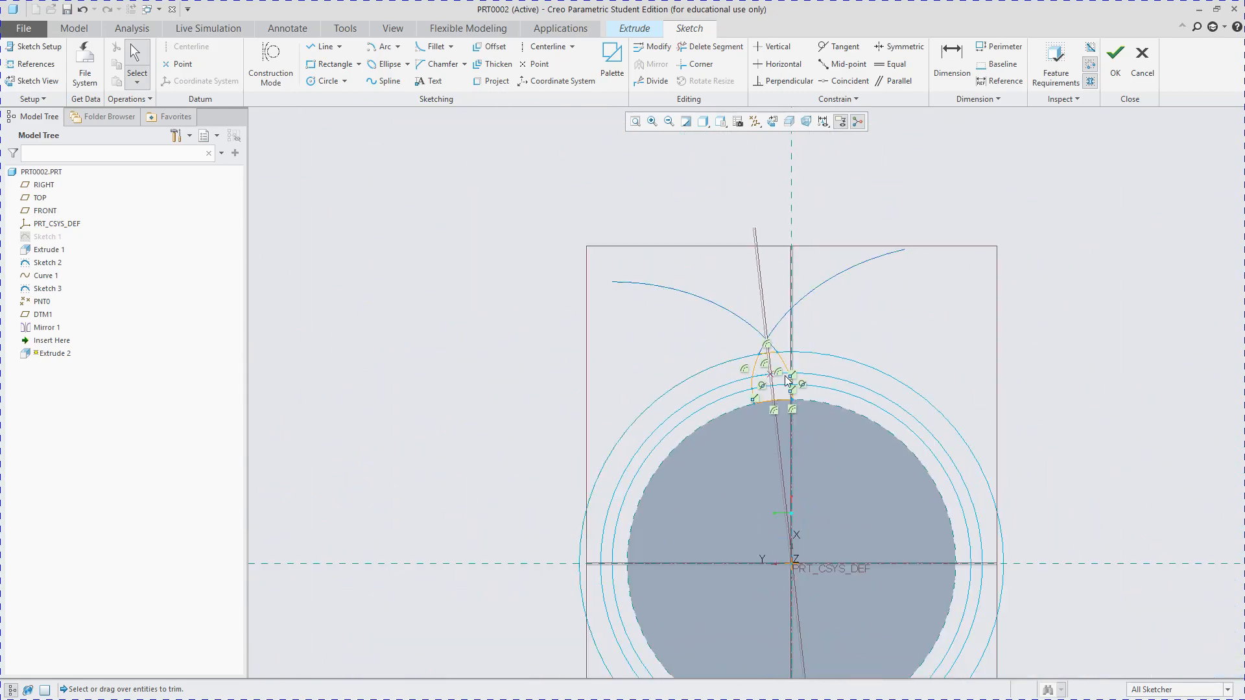
{"action": "scroll", "coordinate": [786, 381], "scroll_direction": "up", "scroll_amount": 3}
{"action": "scroll", "coordinate": [778, 389], "scroll_direction": "down", "scroll_amount": 5}
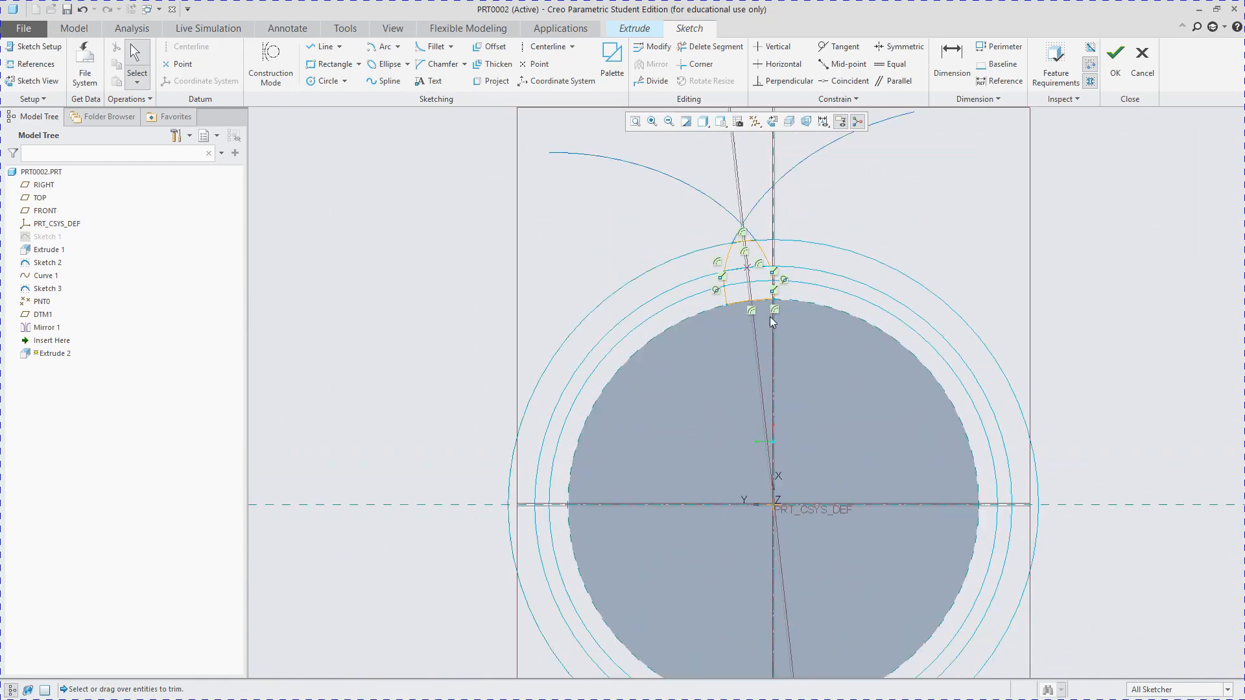
- Try to complete the tooth profile sketch, and stay in the sketcher to keep working on the section
{"action": "scroll", "coordinate": [765, 311], "scroll_direction": "down", "scroll_amount": 6}
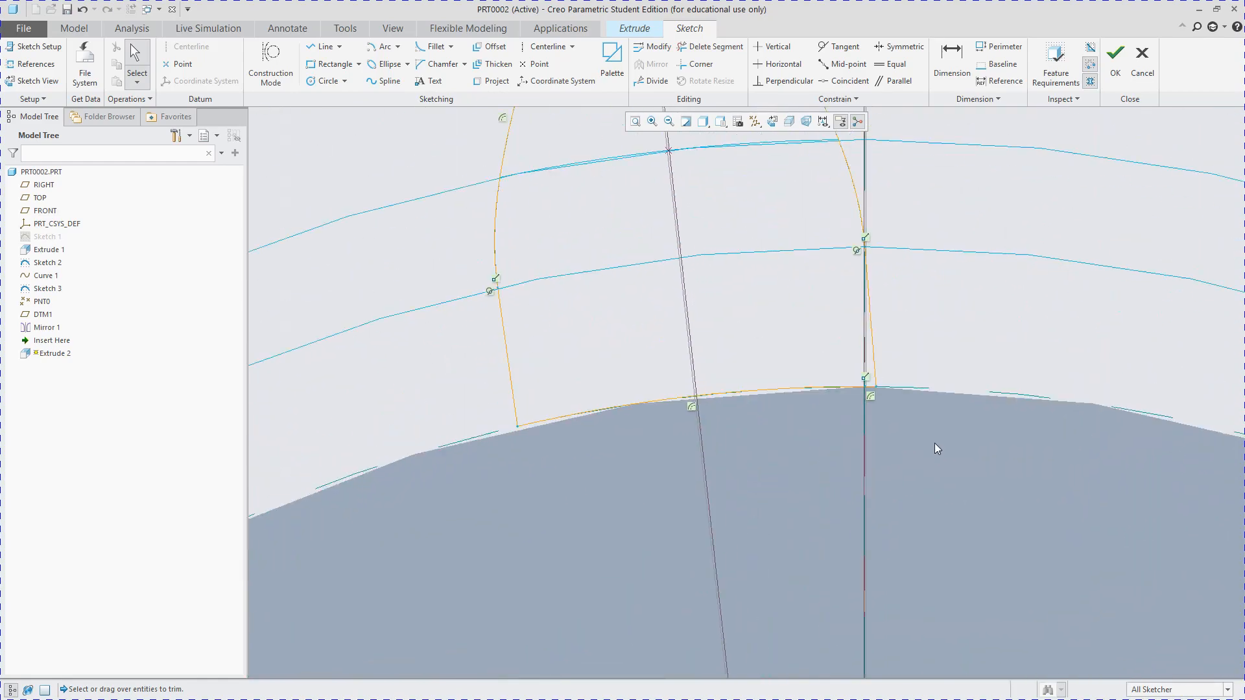
{"action": "scroll", "coordinate": [847, 347], "scroll_direction": "down", "scroll_amount": 4}
{"action": "scroll", "coordinate": [834, 343], "scroll_direction": "up", "scroll_amount": 3}
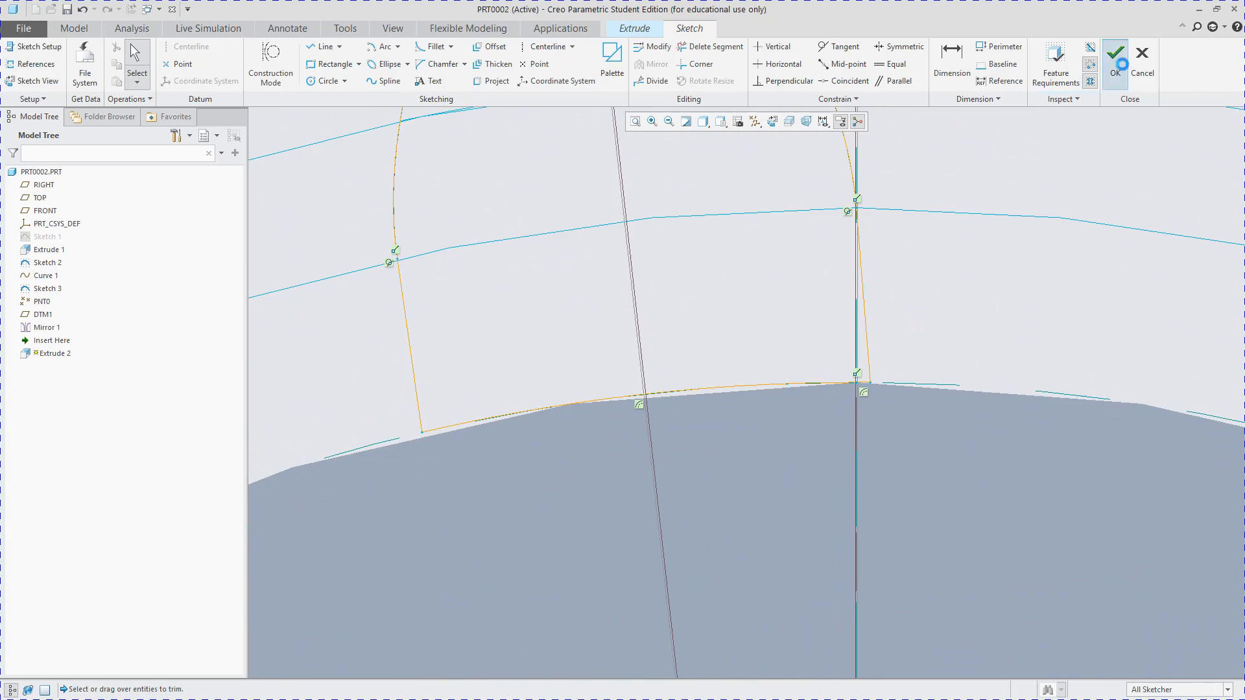
{"action": "left_click", "coordinate": [669, 384]}
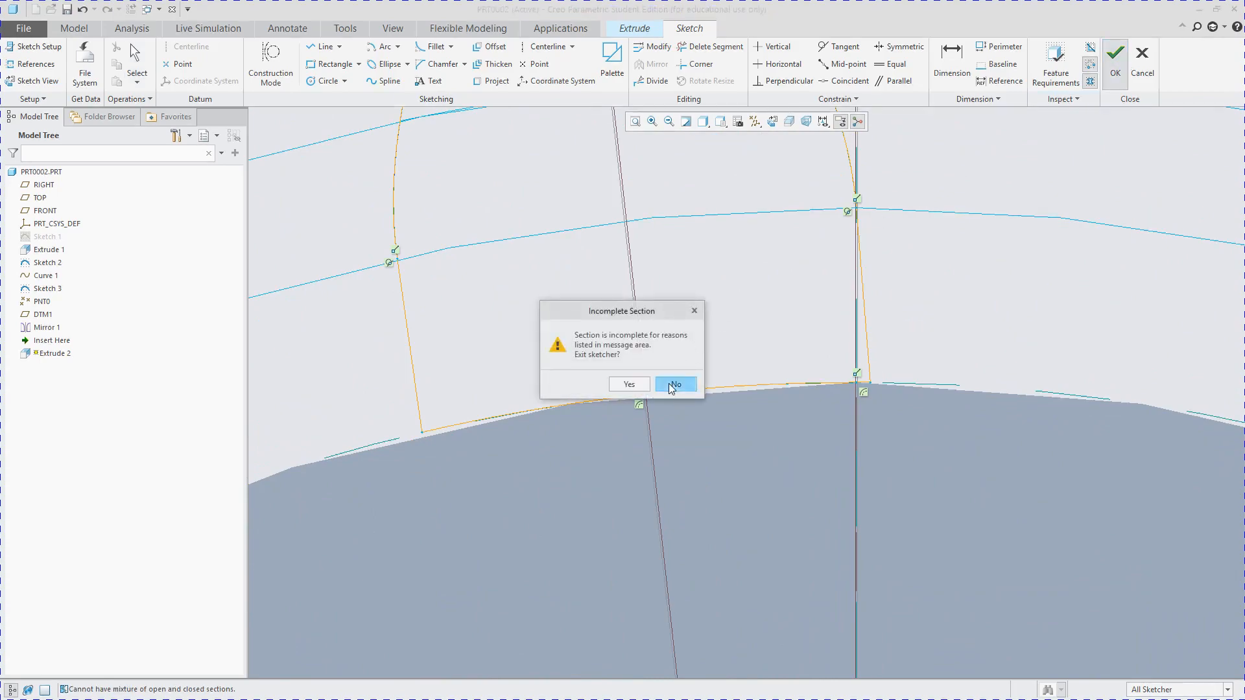
{"action": "scroll", "coordinate": [590, 512], "scroll_direction": "up", "scroll_amount": 6}
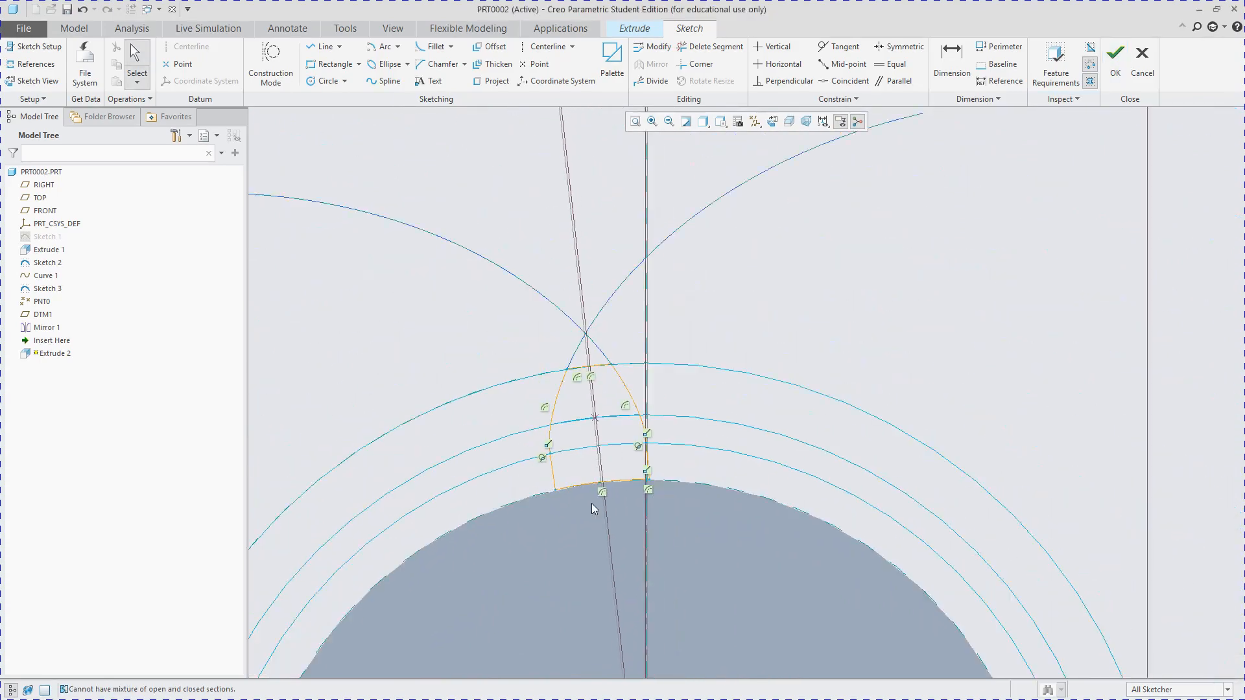
- Examine the whole section around the cylinder and gear circles for stray sketch segments outside the tooth profile
{"action": "scroll", "coordinate": [546, 516], "scroll_direction": "down", "scroll_amount": 1}
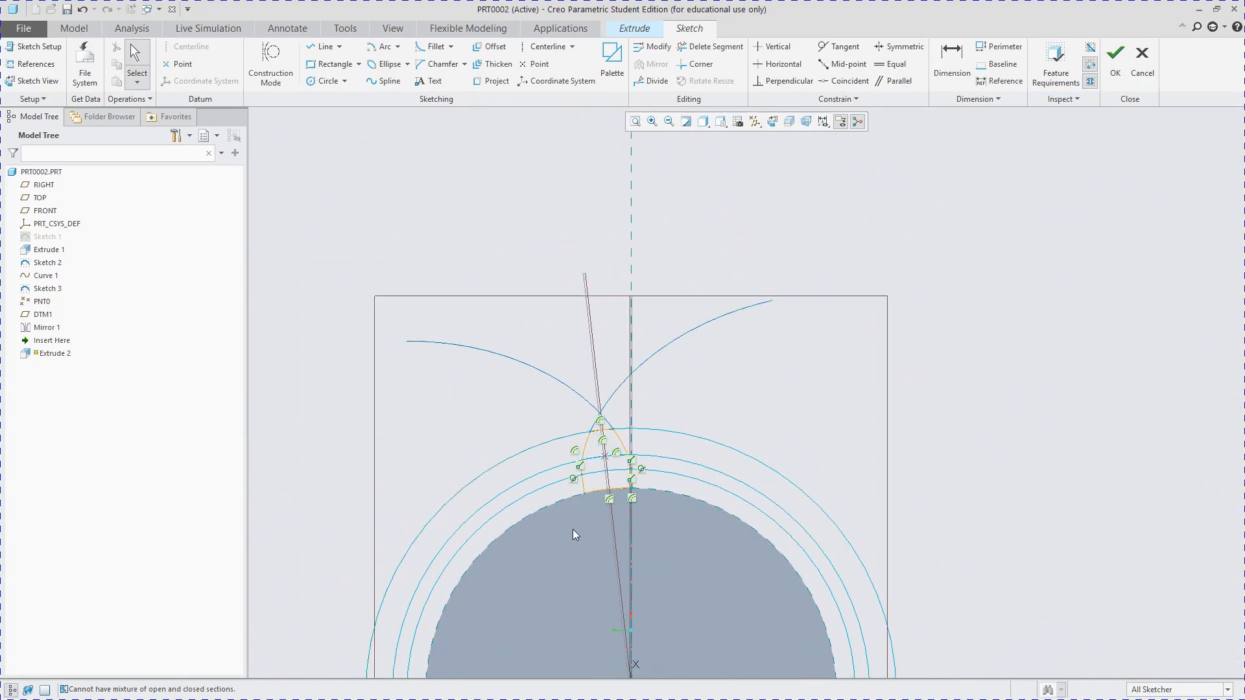
{"action": "scroll", "coordinate": [573, 528], "scroll_direction": "up", "scroll_amount": 3}
{"action": "scroll", "coordinate": [583, 671], "scroll_direction": "down", "scroll_amount": 4}
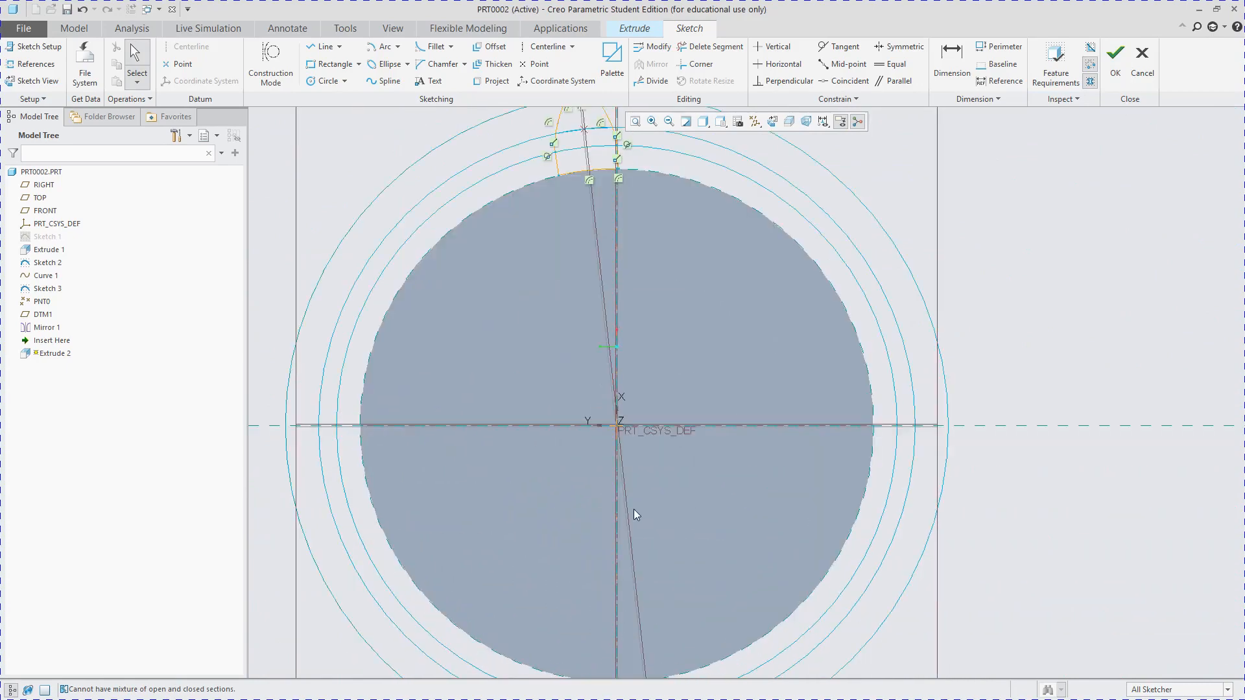
{"action": "scroll", "coordinate": [705, 296], "scroll_direction": "up", "scroll_amount": 3}
{"action": "scroll", "coordinate": [597, 541], "scroll_direction": "down", "scroll_amount": 2}
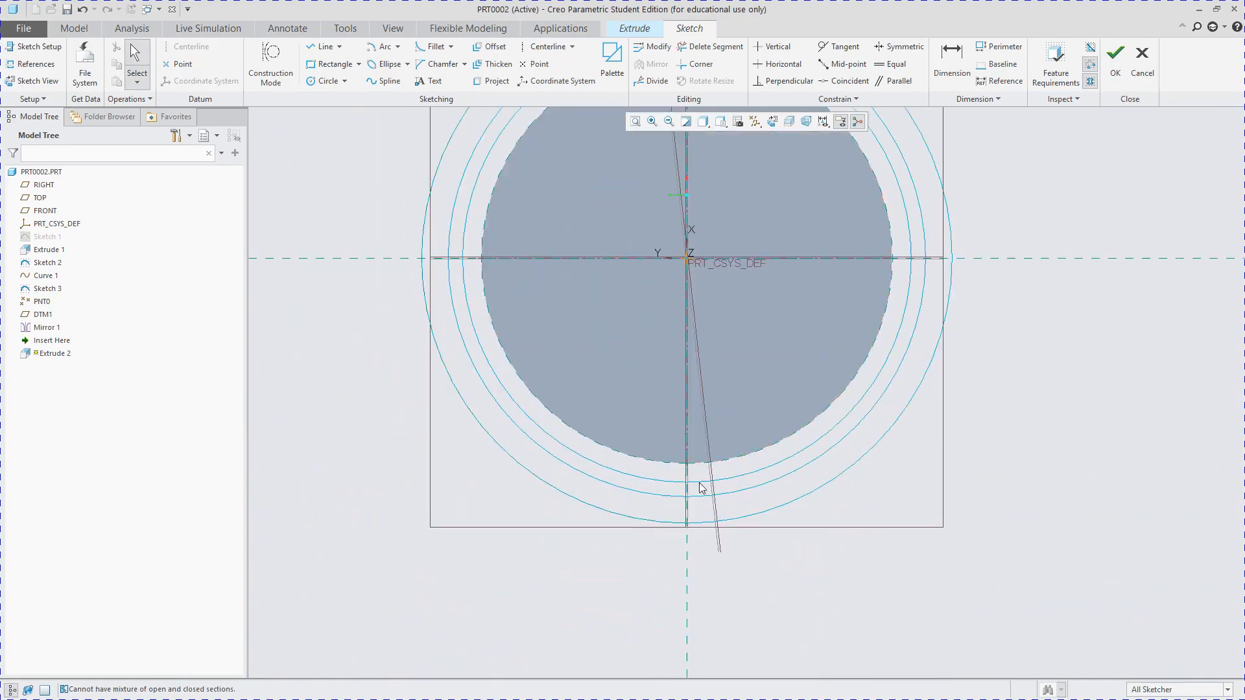
{"action": "scroll", "coordinate": [707, 506], "scroll_direction": "down", "scroll_amount": 3}
{"action": "scroll", "coordinate": [594, 441], "scroll_direction": "up", "scroll_amount": 5}
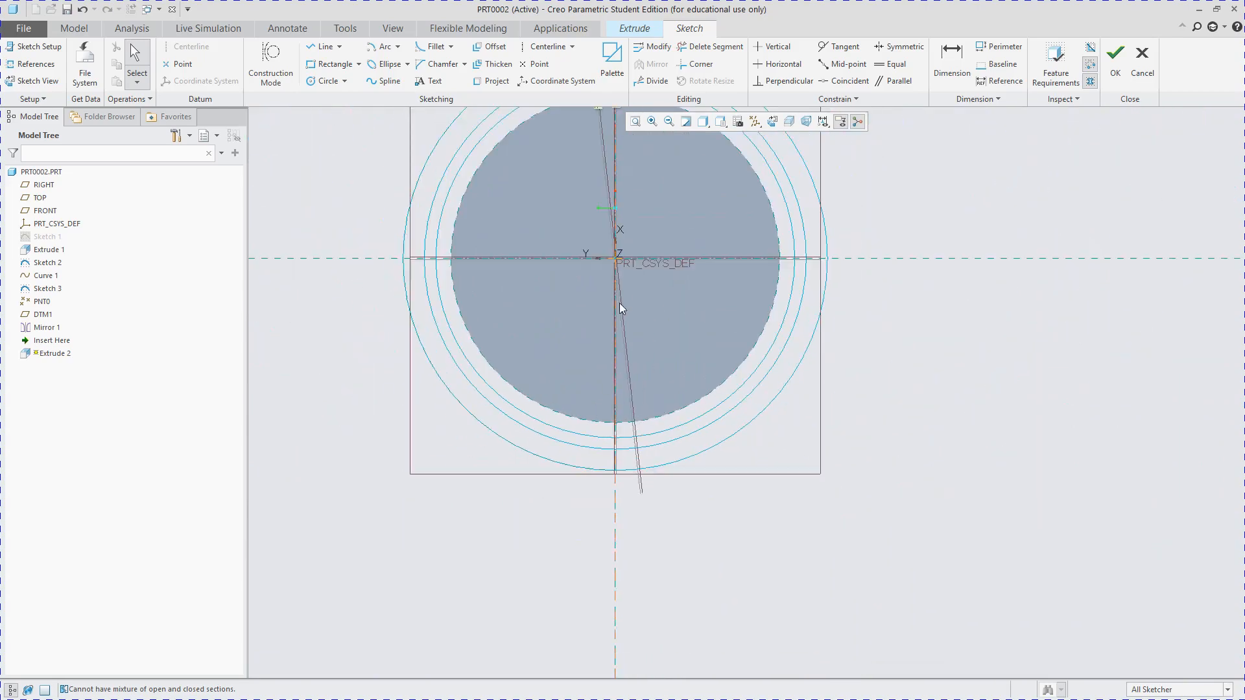
{"action": "scroll", "coordinate": [611, 153], "scroll_direction": "down", "scroll_amount": 7}
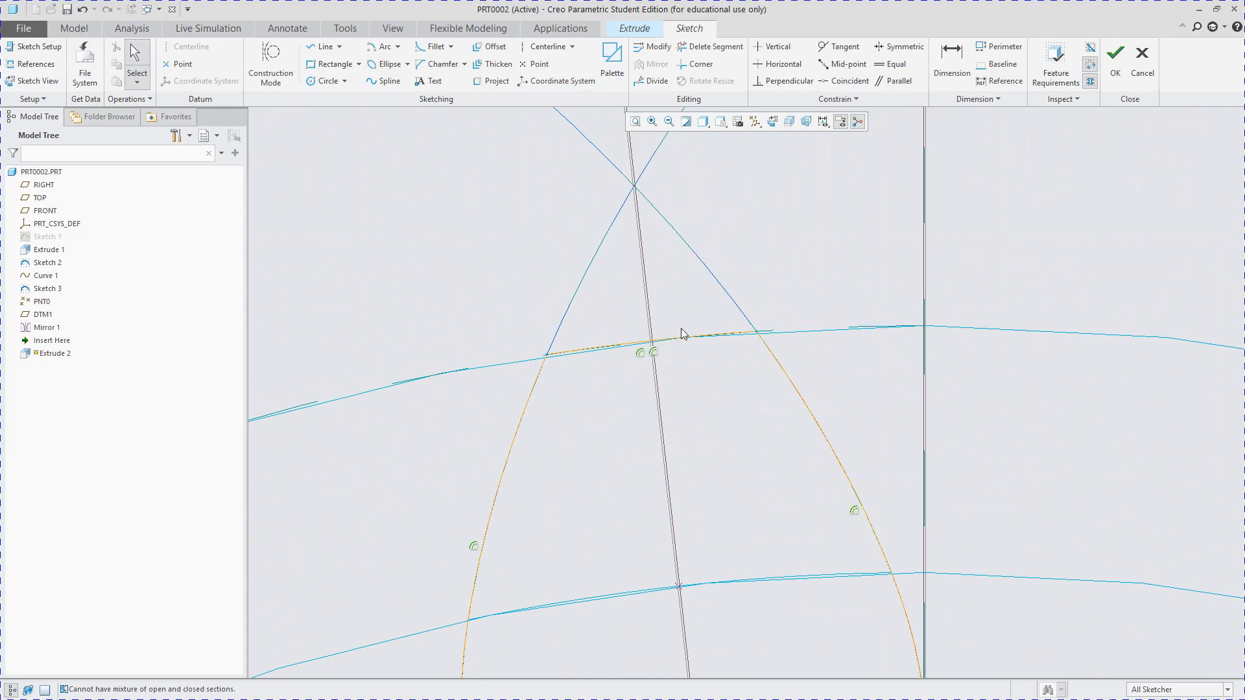
{"action": "scroll", "coordinate": [717, 445], "scroll_direction": "up", "scroll_amount": 3}
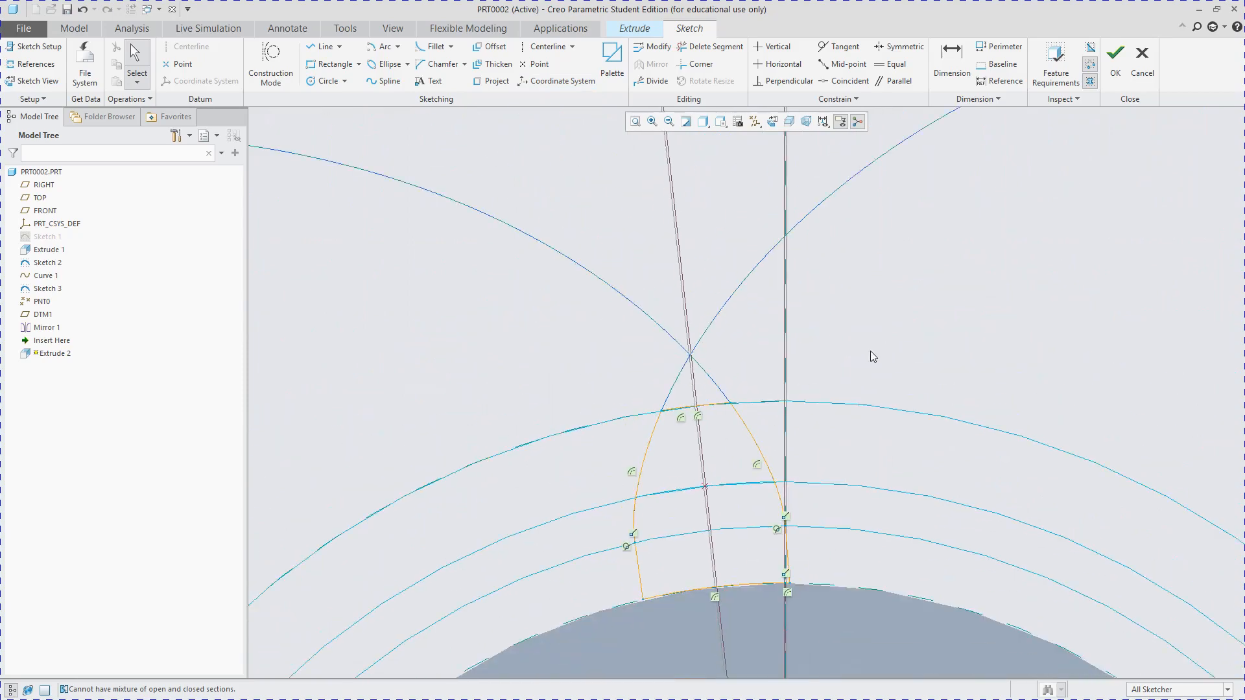
- Check the tooth's flanks, tip arc and root corner for leftover segments with the Delete Segment tool
{"action": "left_click", "coordinate": [711, 46]}
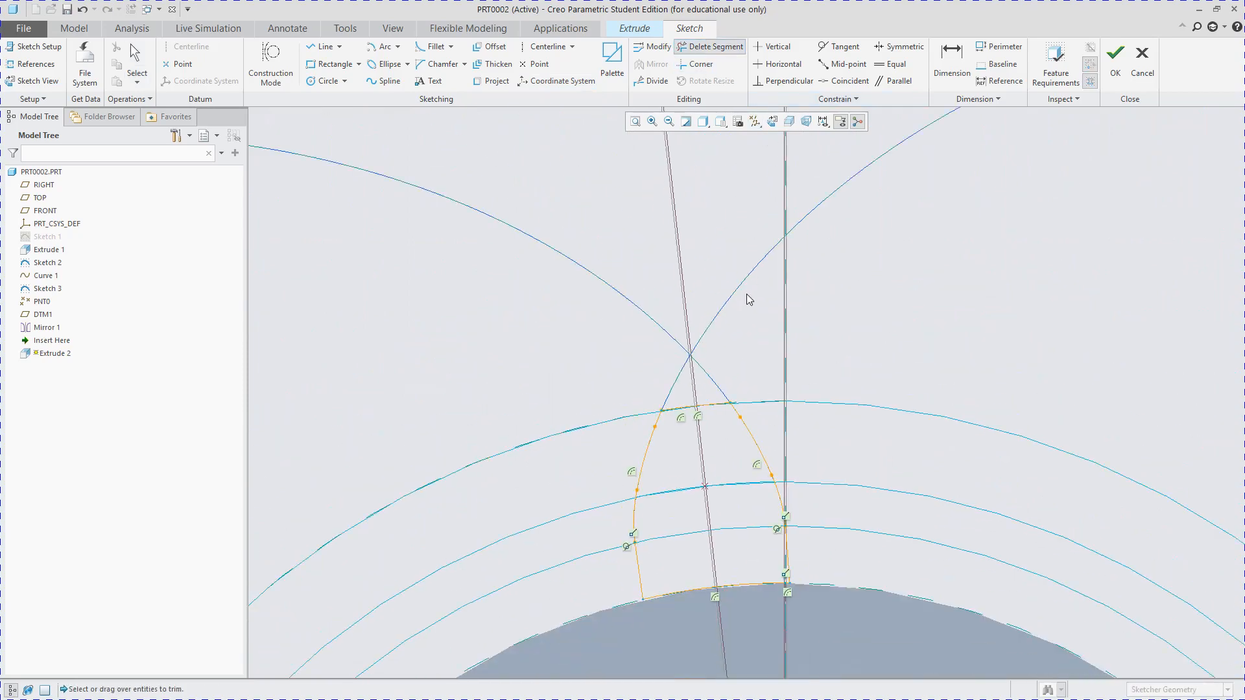
{"action": "scroll", "coordinate": [749, 299], "scroll_direction": "up", "scroll_amount": 3}
{"action": "left_click_drag", "start_coordinate": [985, 184], "coordinate": [518, 259]}
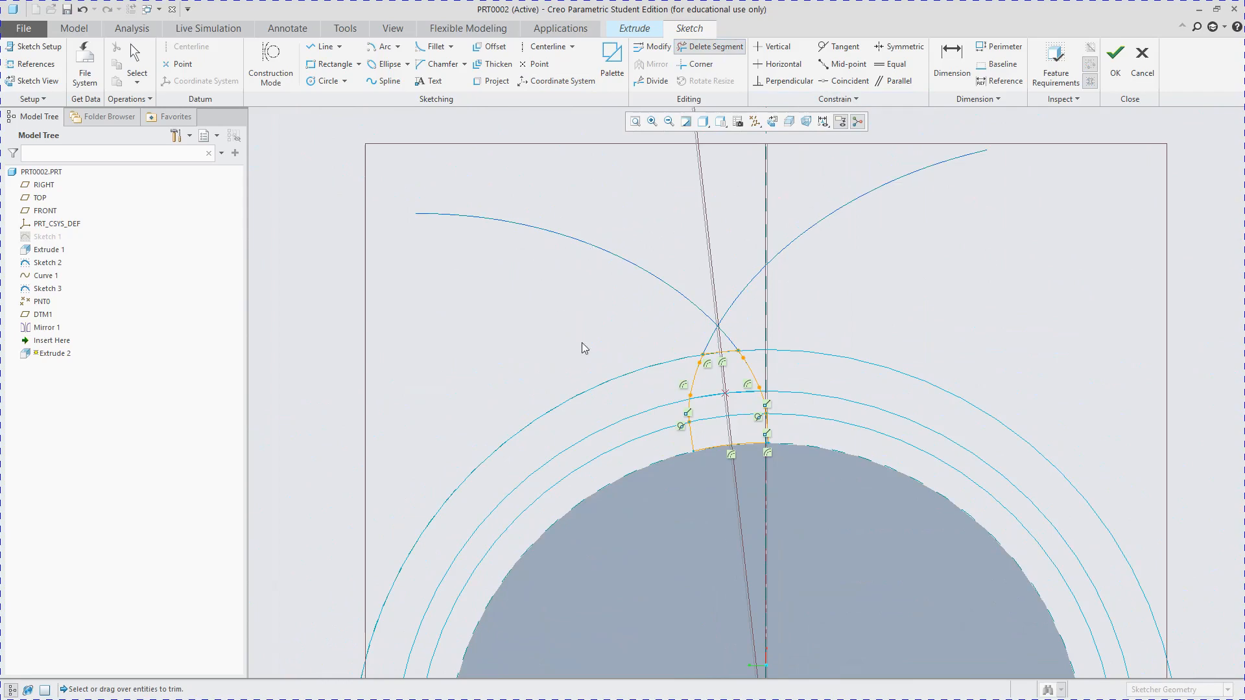
{"action": "scroll", "coordinate": [736, 419], "scroll_direction": "down", "scroll_amount": 4}
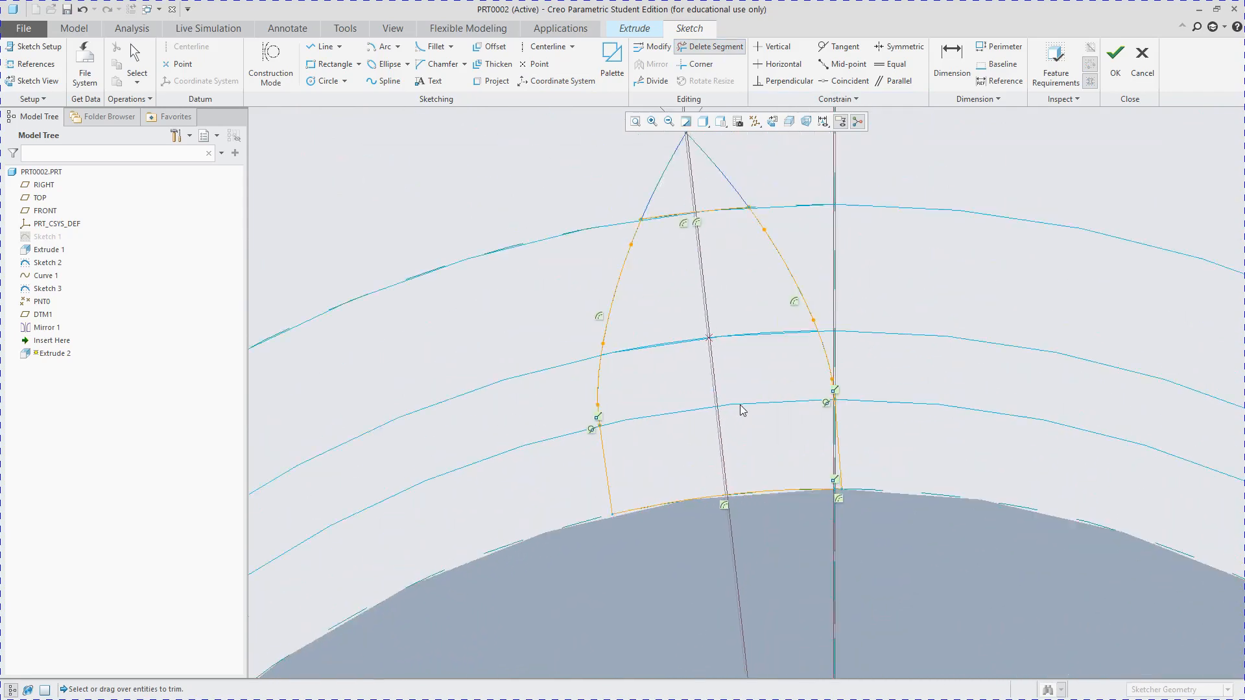
{"action": "scroll", "coordinate": [743, 410], "scroll_direction": "down", "scroll_amount": 2}
{"action": "scroll", "coordinate": [895, 409], "scroll_direction": "down", "scroll_amount": 3}
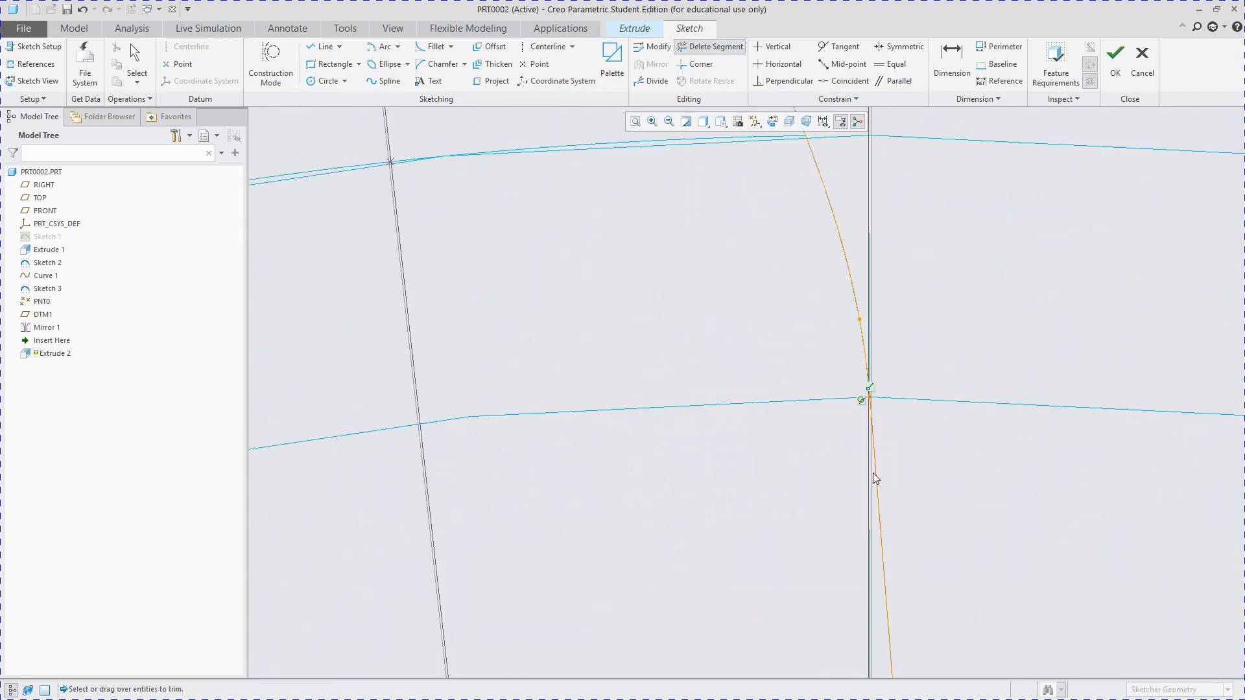
{"action": "scroll", "coordinate": [848, 396], "scroll_direction": "up", "scroll_amount": 3}
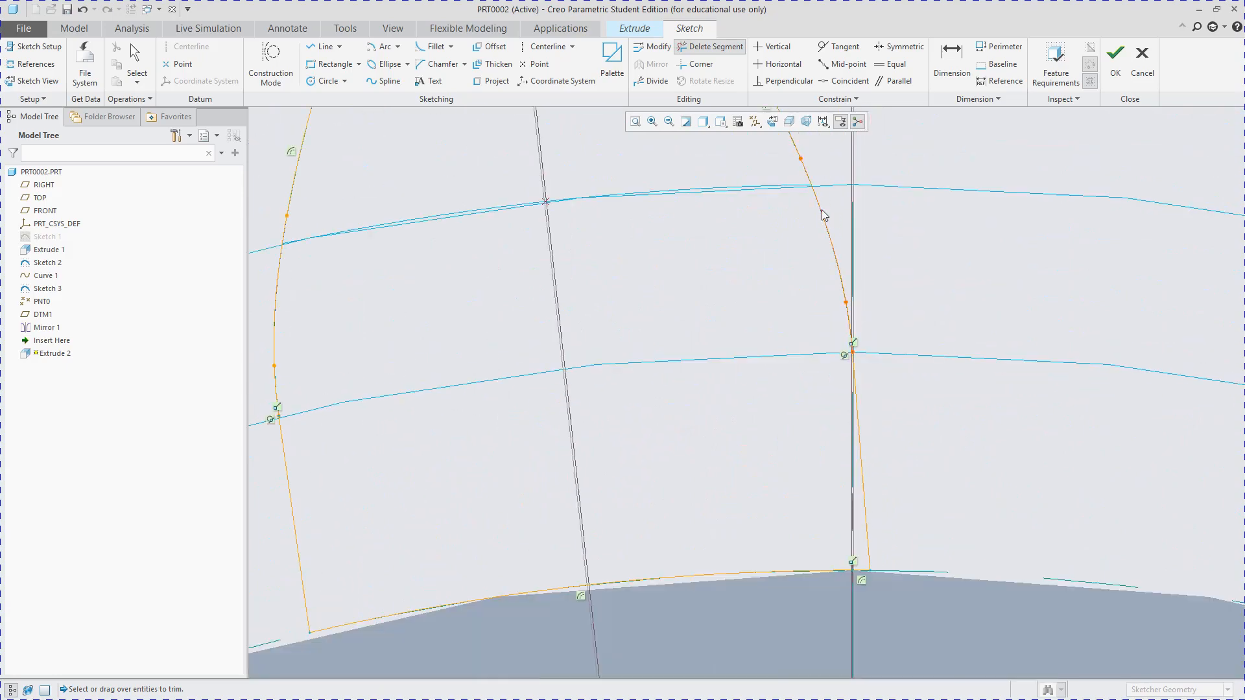
{"action": "scroll", "coordinate": [824, 216], "scroll_direction": "up", "scroll_amount": 3}
{"action": "scroll", "coordinate": [765, 171], "scroll_direction": "down", "scroll_amount": 5}
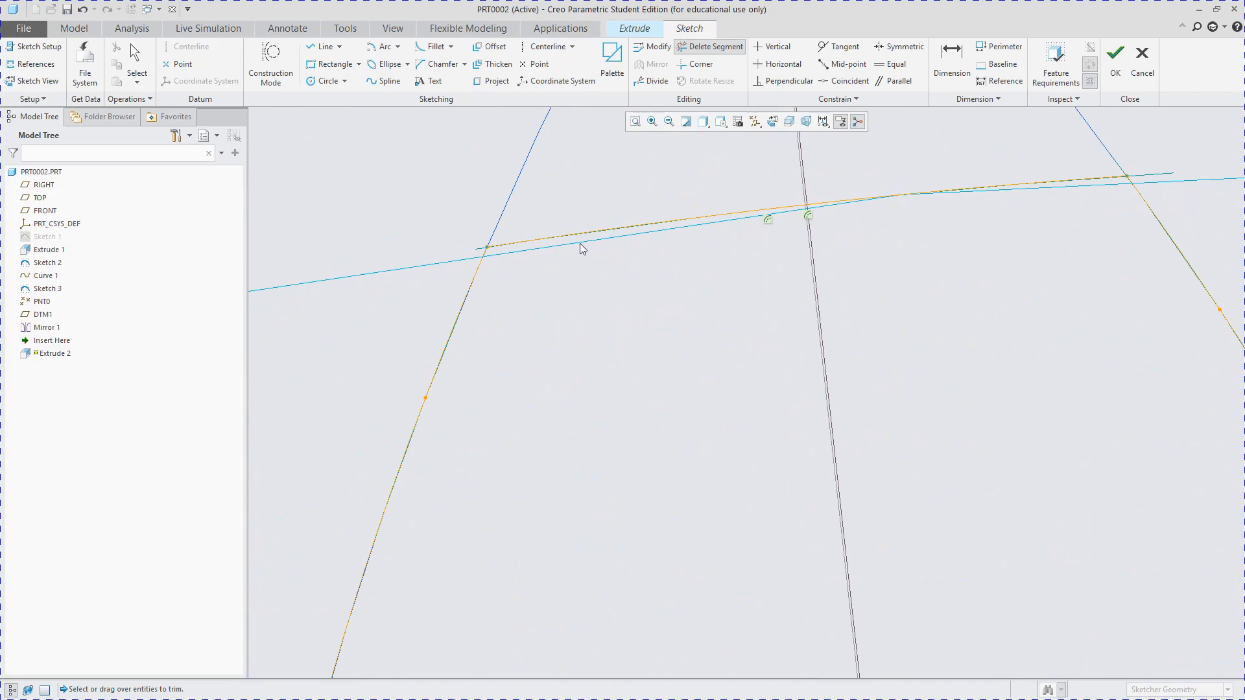
{"action": "scroll", "coordinate": [500, 369], "scroll_direction": "up", "scroll_amount": 10}
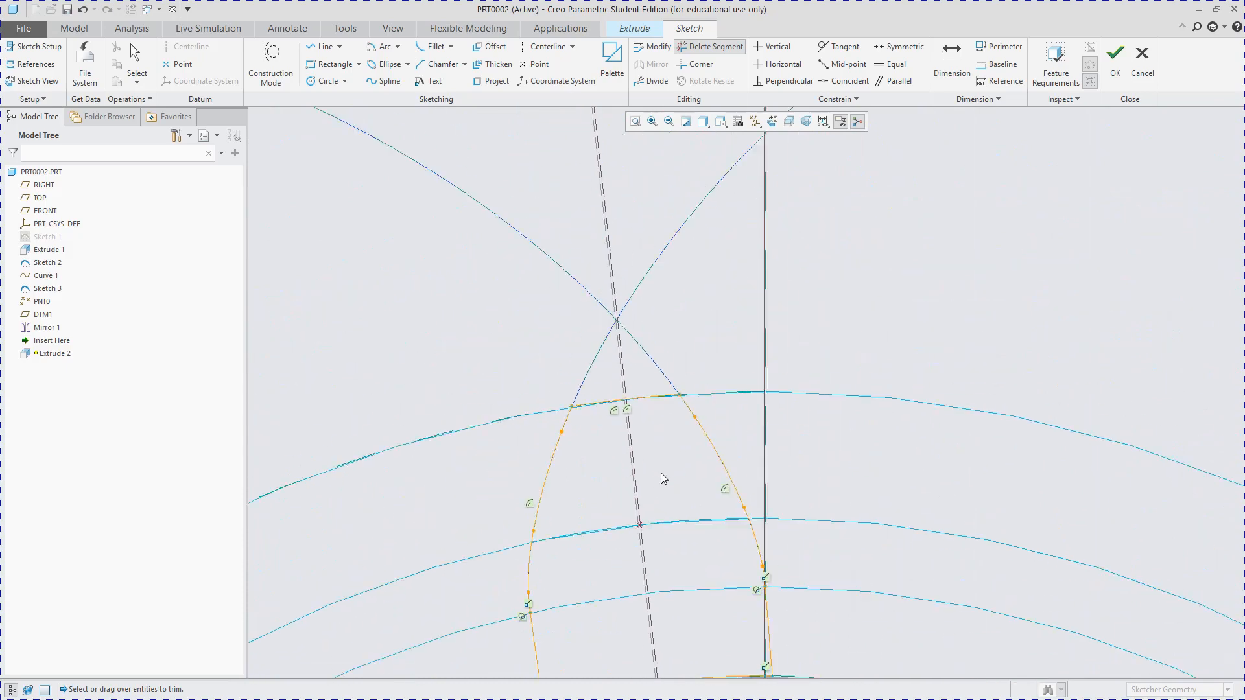
{"action": "scroll", "coordinate": [769, 594], "scroll_direction": "down", "scroll_amount": 8}
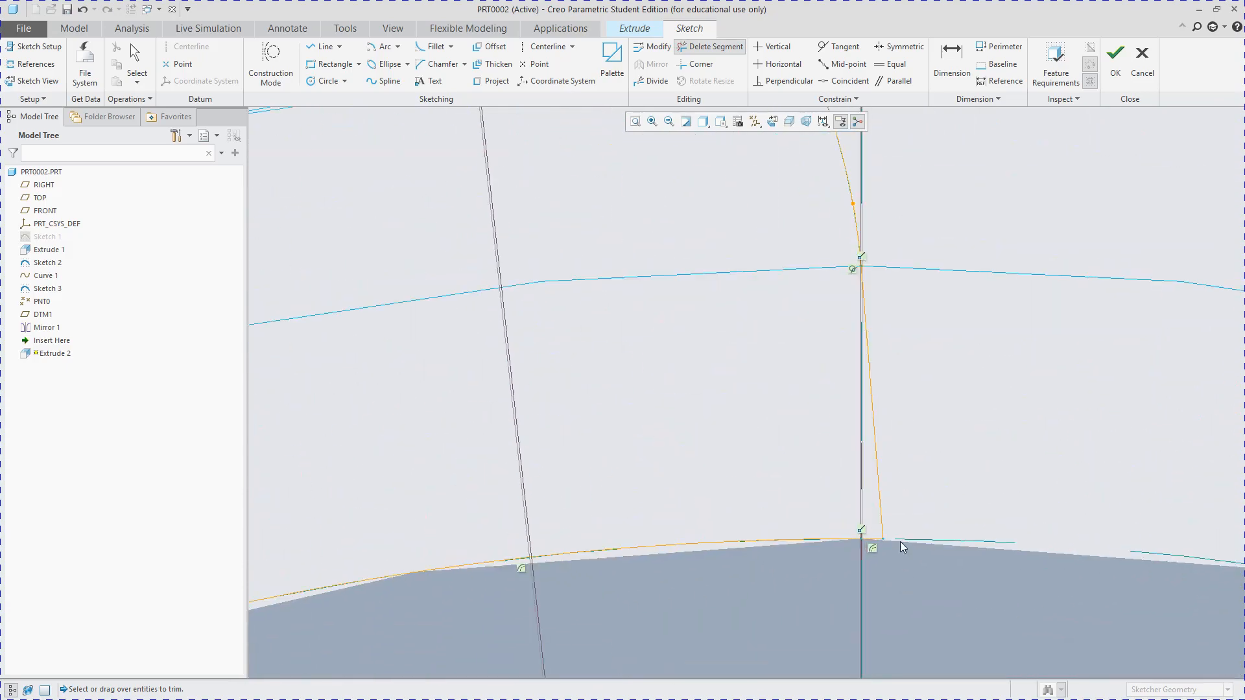
{"action": "middle_click", "coordinate": [868, 568]}
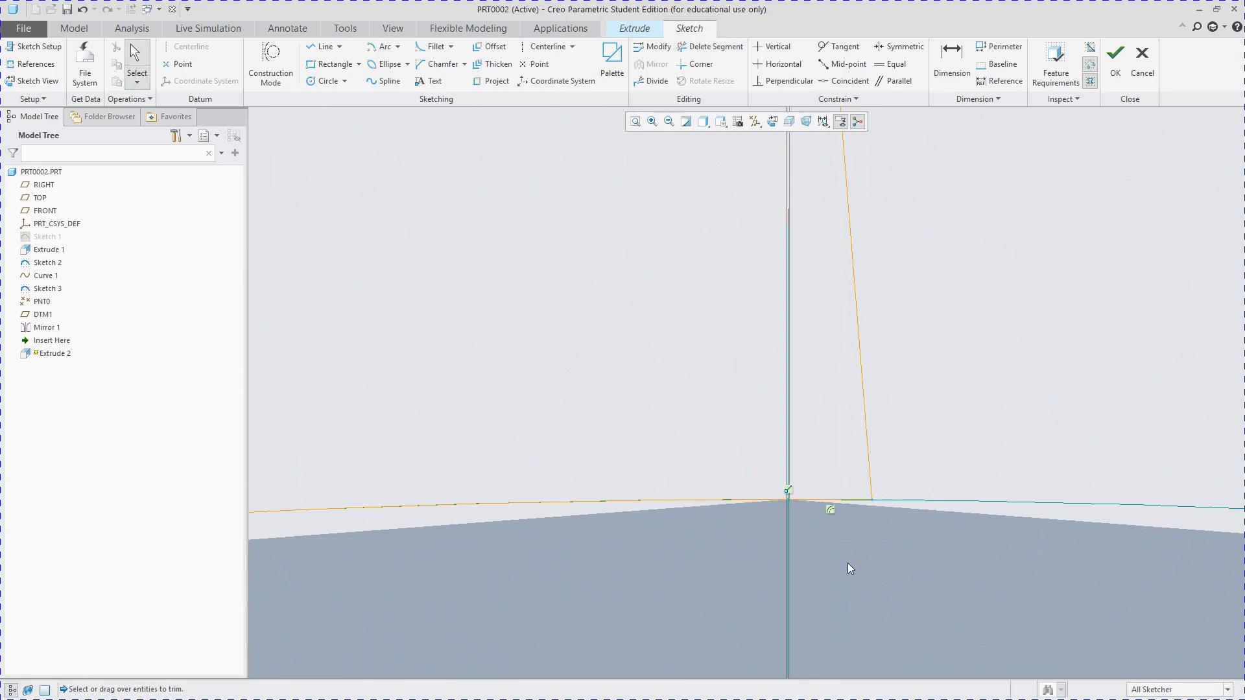
- Examine the joints between the involutes and flank lines, and both ends of the tooth's tip arc
{"action": "scroll", "coordinate": [847, 563], "scroll_direction": "up", "scroll_amount": 6}
{"action": "scroll", "coordinate": [389, 639], "scroll_direction": "up", "scroll_amount": 3}
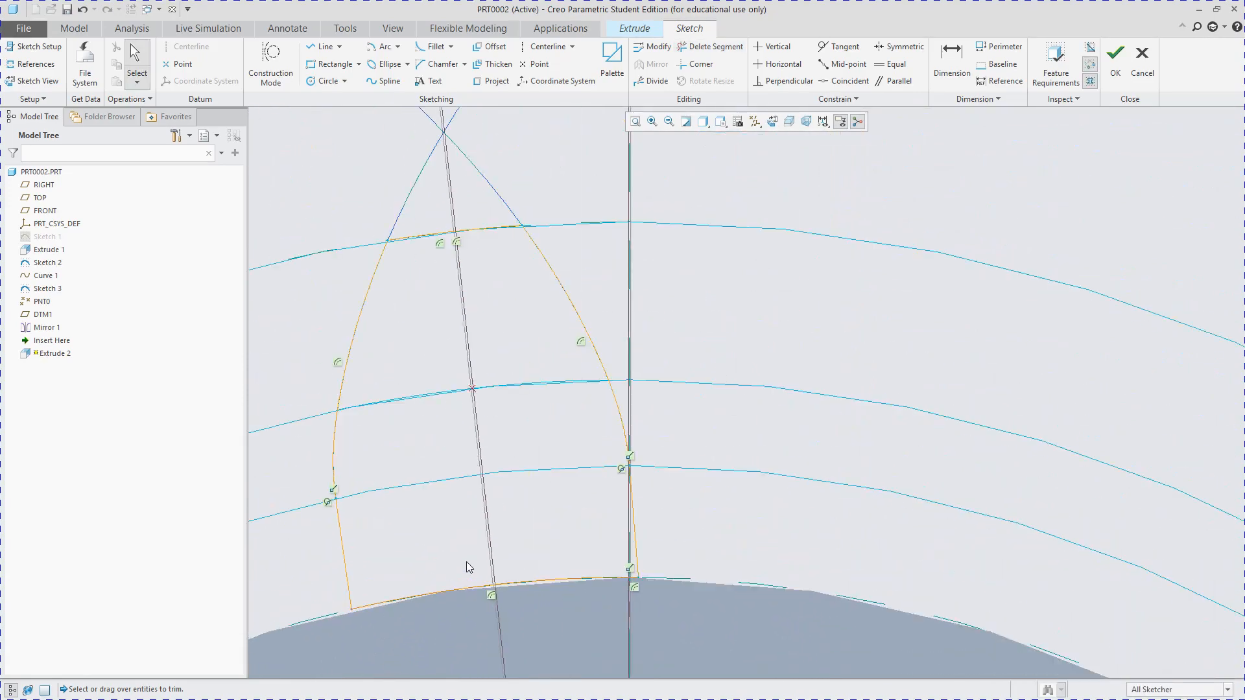
{"action": "scroll", "coordinate": [853, 378], "scroll_direction": "down", "scroll_amount": 7}
{"action": "scroll", "coordinate": [778, 334], "scroll_direction": "up", "scroll_amount": 4}
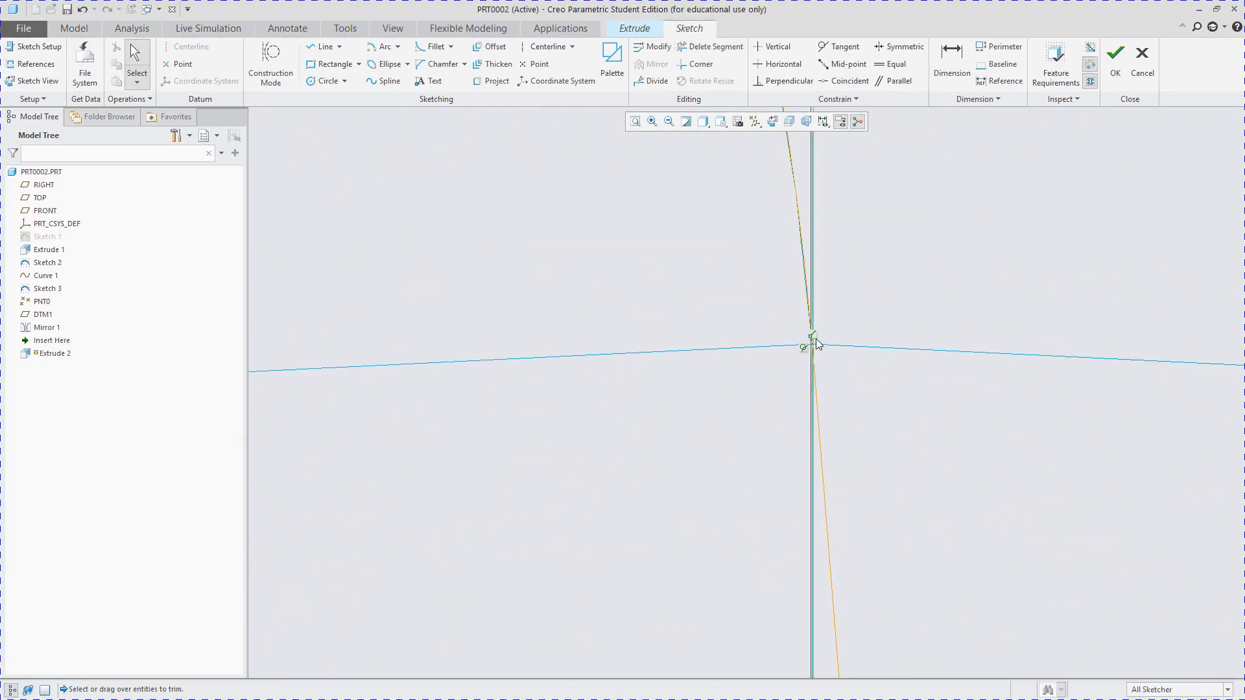
{"action": "scroll", "coordinate": [734, 312], "scroll_direction": "up", "scroll_amount": 5}
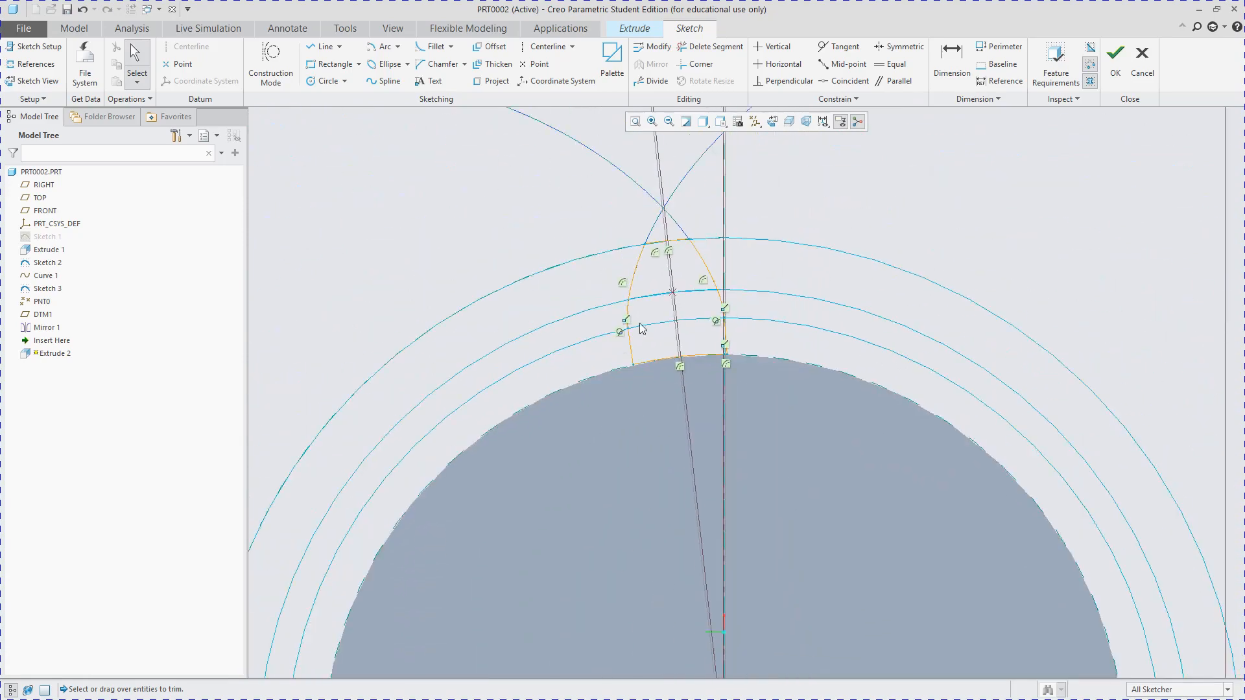
{"action": "scroll", "coordinate": [648, 248], "scroll_direction": "down", "scroll_amount": 3}
{"action": "scroll", "coordinate": [650, 271], "scroll_direction": "down", "scroll_amount": 5}
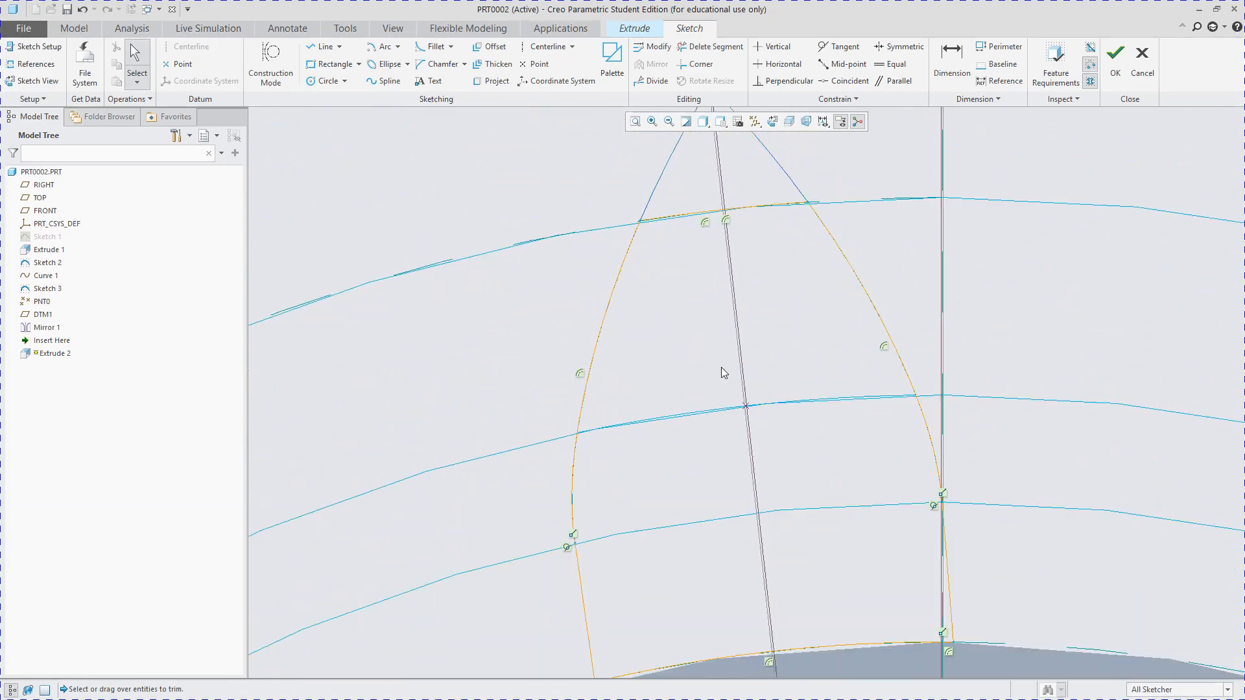
{"action": "scroll", "coordinate": [721, 367], "scroll_direction": "up", "scroll_amount": 3}
{"action": "scroll", "coordinate": [709, 573], "scroll_direction": "up", "scroll_amount": 8}
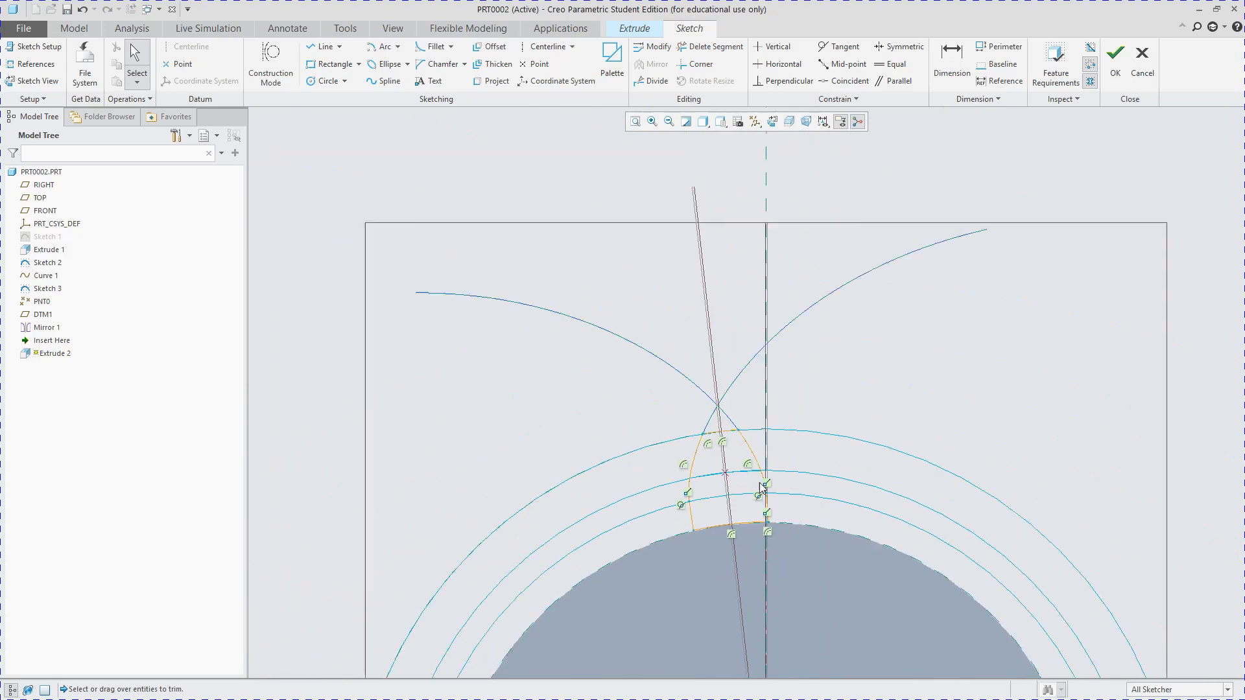
{"action": "scroll", "coordinate": [758, 526], "scroll_direction": "down", "scroll_amount": 4}
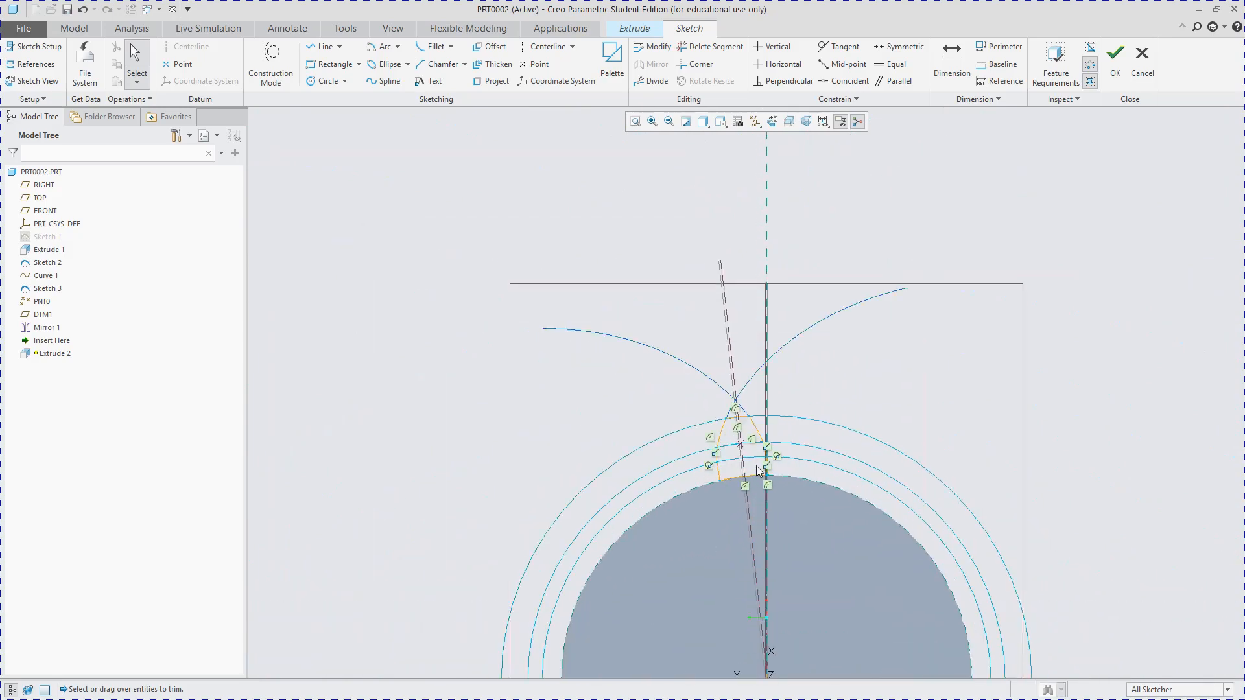
{"action": "scroll", "coordinate": [755, 499], "scroll_direction": "up", "scroll_amount": 3}
{"action": "scroll", "coordinate": [752, 468], "scroll_direction": "down", "scroll_amount": 2}
{"action": "scroll", "coordinate": [753, 468], "scroll_direction": "down", "scroll_amount": 6}
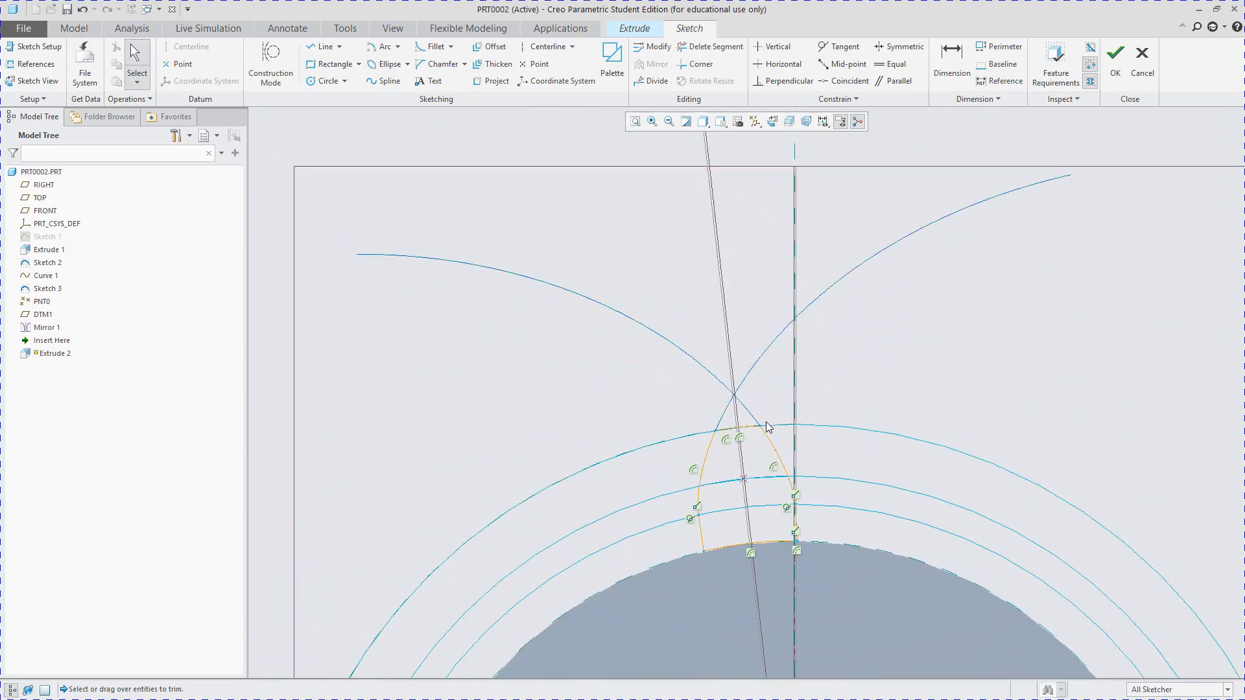
{"action": "scroll", "coordinate": [698, 566], "scroll_direction": "up", "scroll_amount": 3}
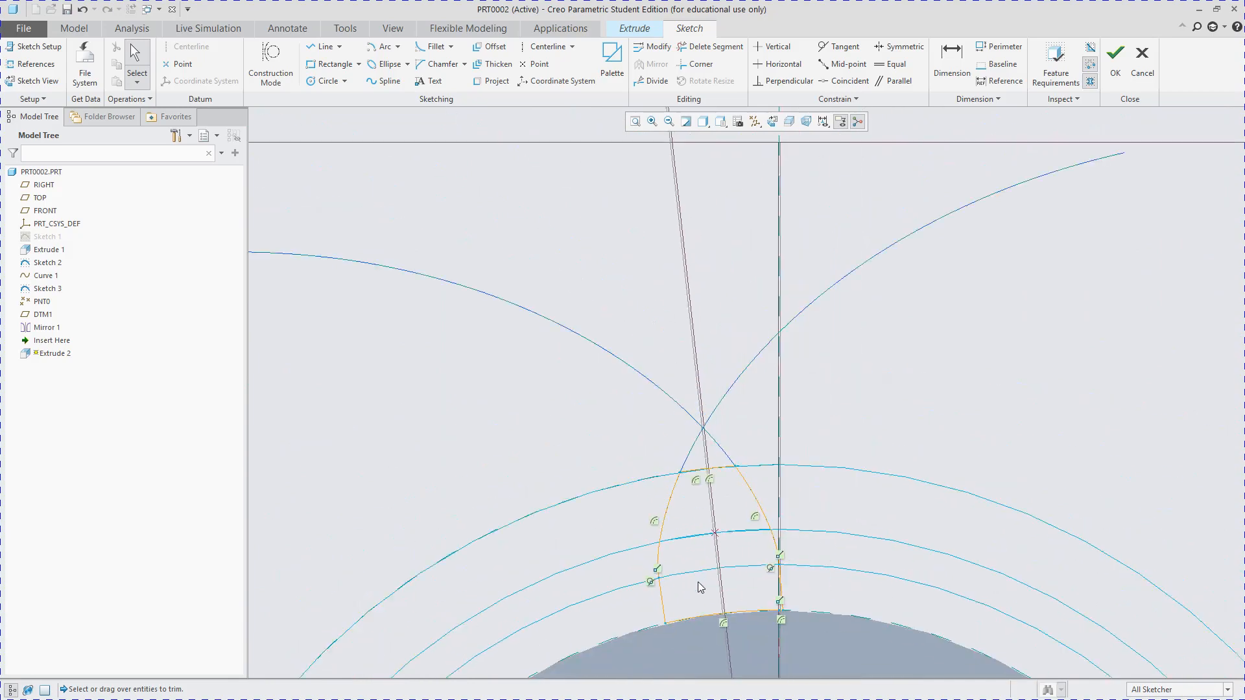
{"action": "scroll", "coordinate": [707, 580], "scroll_direction": "down", "scroll_amount": 4}
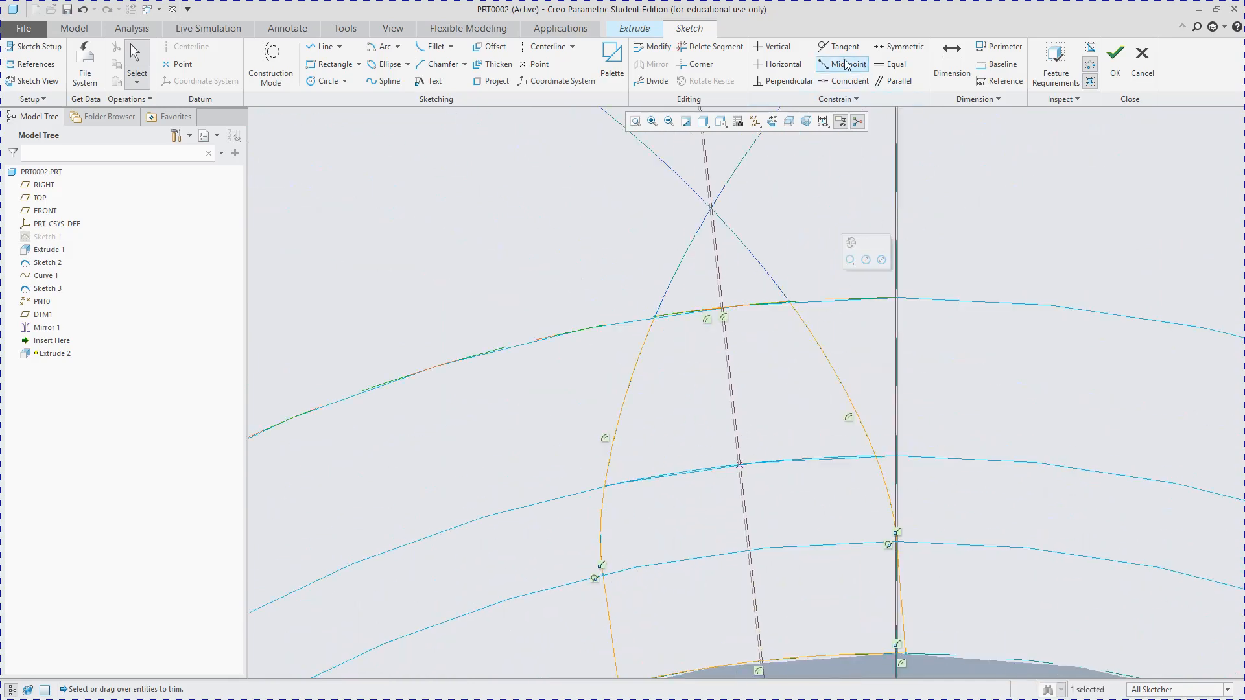
- Check the outer-circle arc and the root corner beside the vertical reference for excess pieces using Delete Segment
{"action": "left_click", "coordinate": [725, 50]}
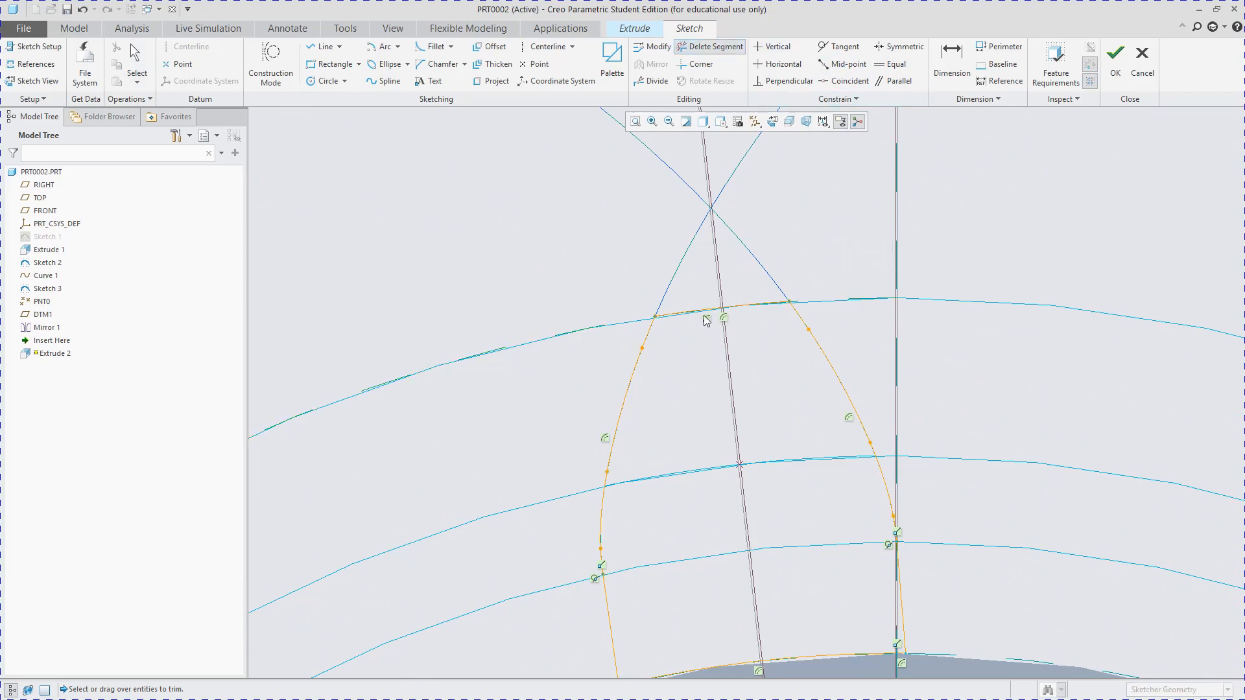
{"action": "scroll", "coordinate": [840, 553], "scroll_direction": "down", "scroll_amount": 1}
{"action": "scroll", "coordinate": [830, 594], "scroll_direction": "up", "scroll_amount": 6}
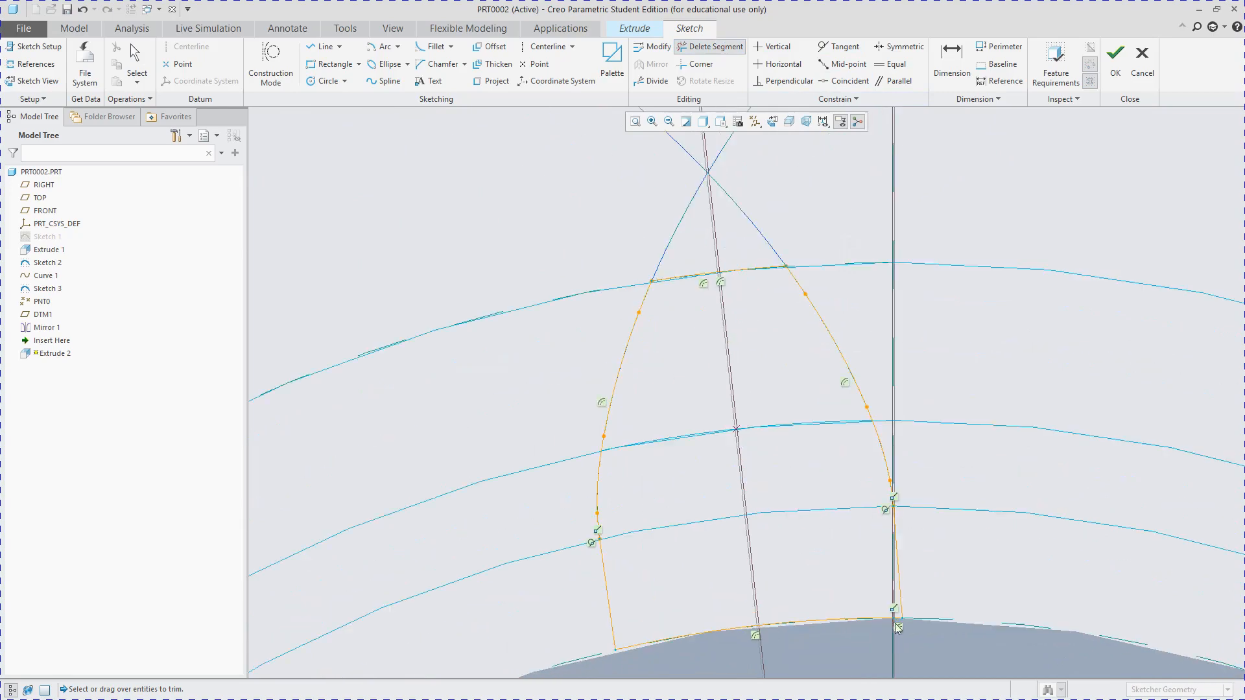
{"action": "scroll", "coordinate": [887, 614], "scroll_direction": "up", "scroll_amount": 2}
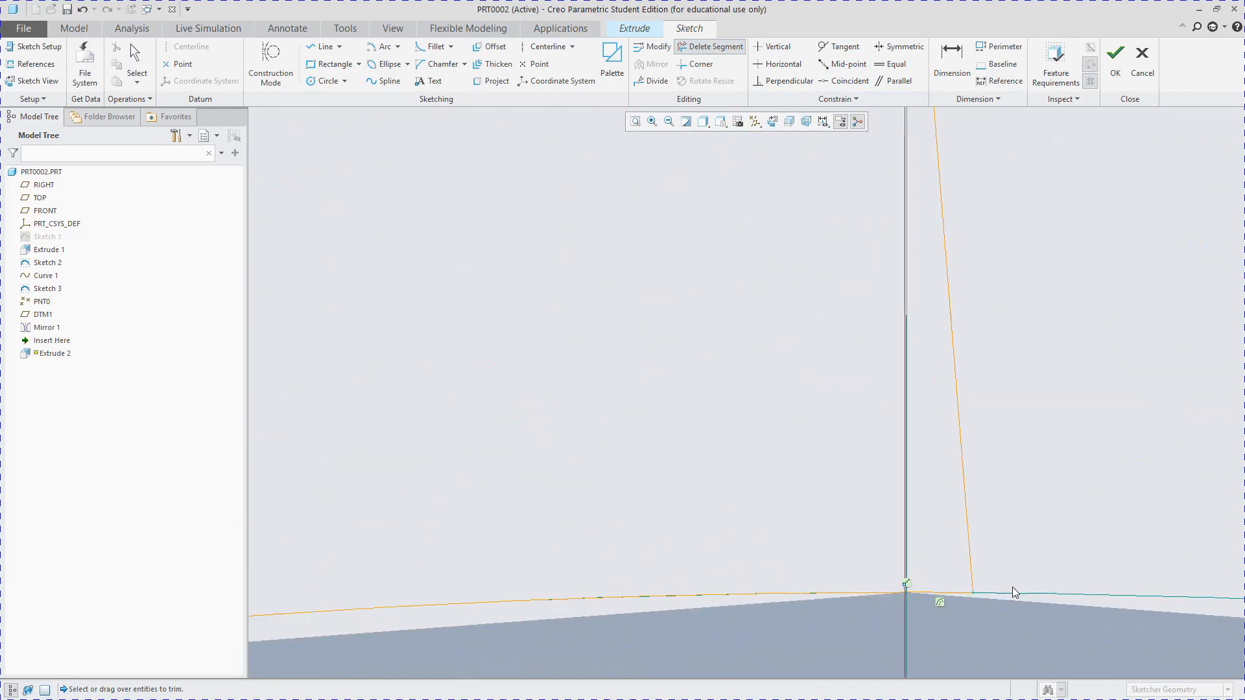
{"action": "scroll", "coordinate": [1015, 591], "scroll_direction": "down", "scroll_amount": 8}
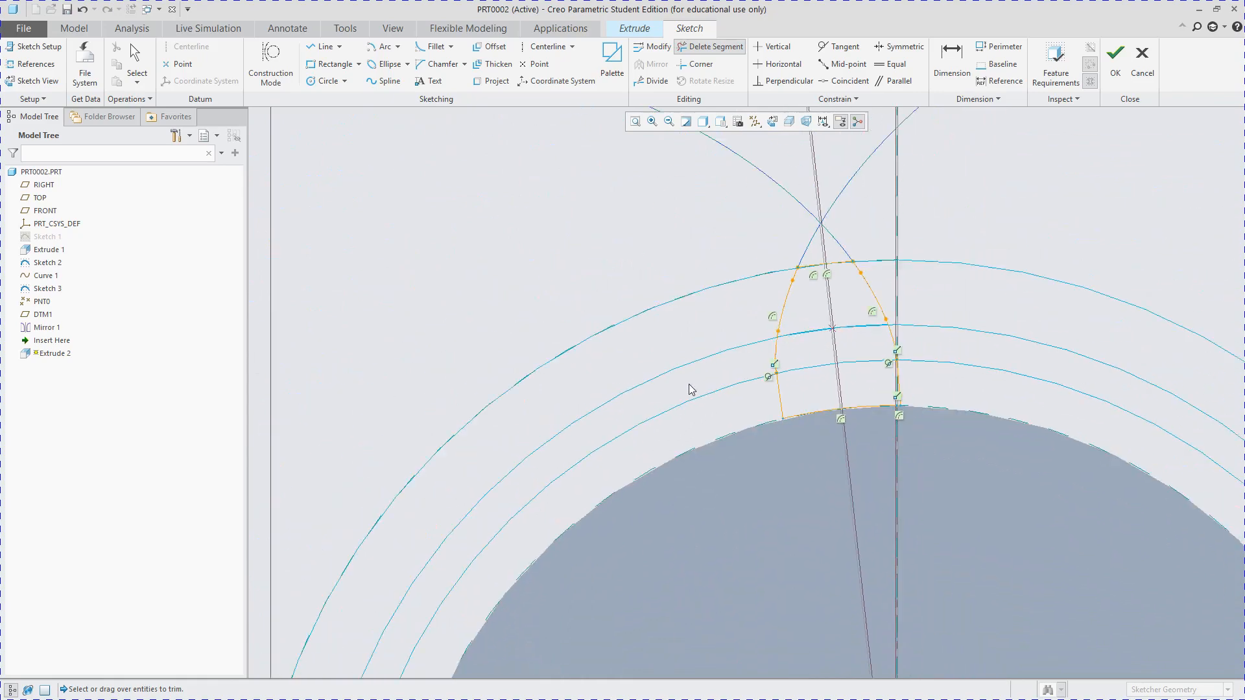
{"action": "scroll", "coordinate": [763, 501], "scroll_direction": "down", "scroll_amount": 5}
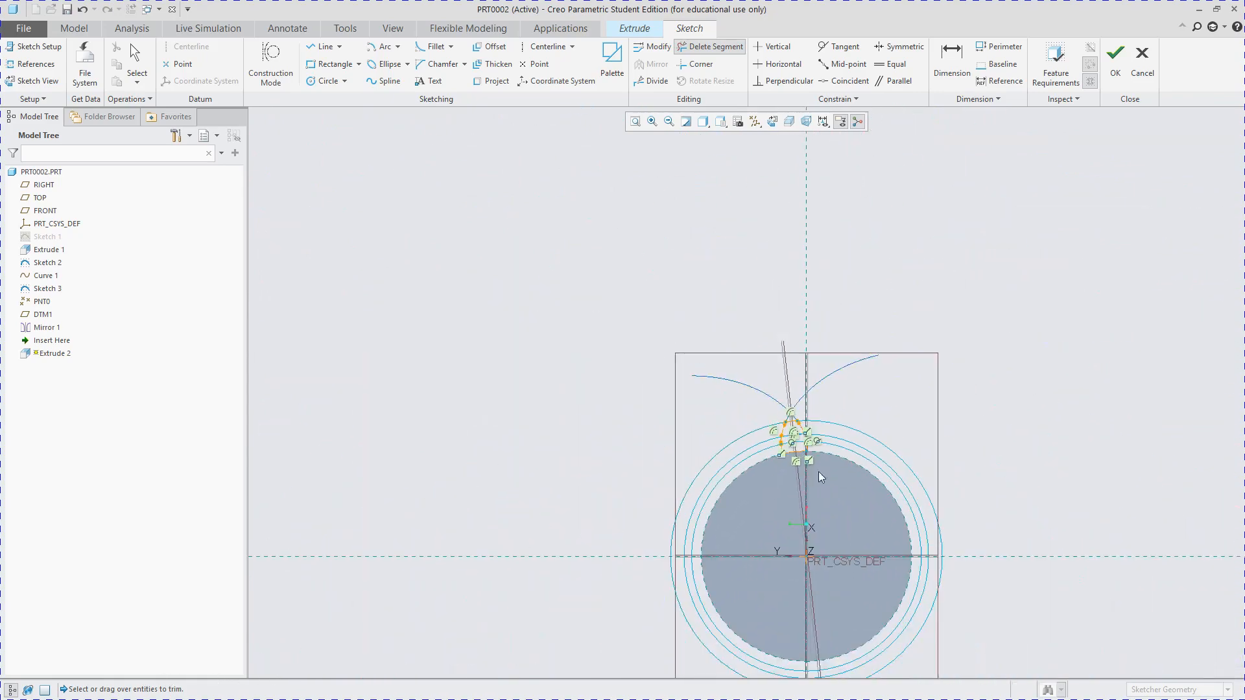
{"action": "scroll", "coordinate": [845, 632], "scroll_direction": "up", "scroll_amount": 3}
{"action": "middle_click", "coordinate": [847, 634]}
- Examine the tooth profile's root corners, flank joints and tip arc for the entities that keep the section open
{"action": "scroll", "coordinate": [852, 642], "scroll_direction": "down", "scroll_amount": 6}
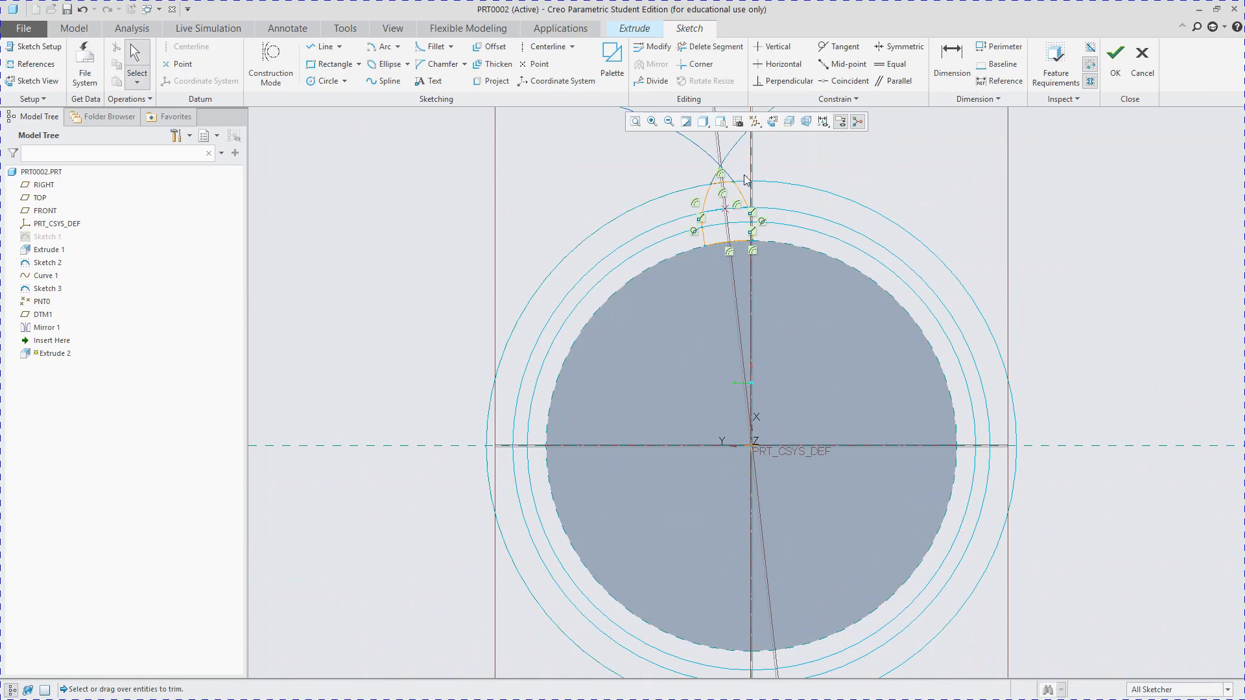
{"action": "scroll", "coordinate": [745, 180], "scroll_direction": "down", "scroll_amount": 6}
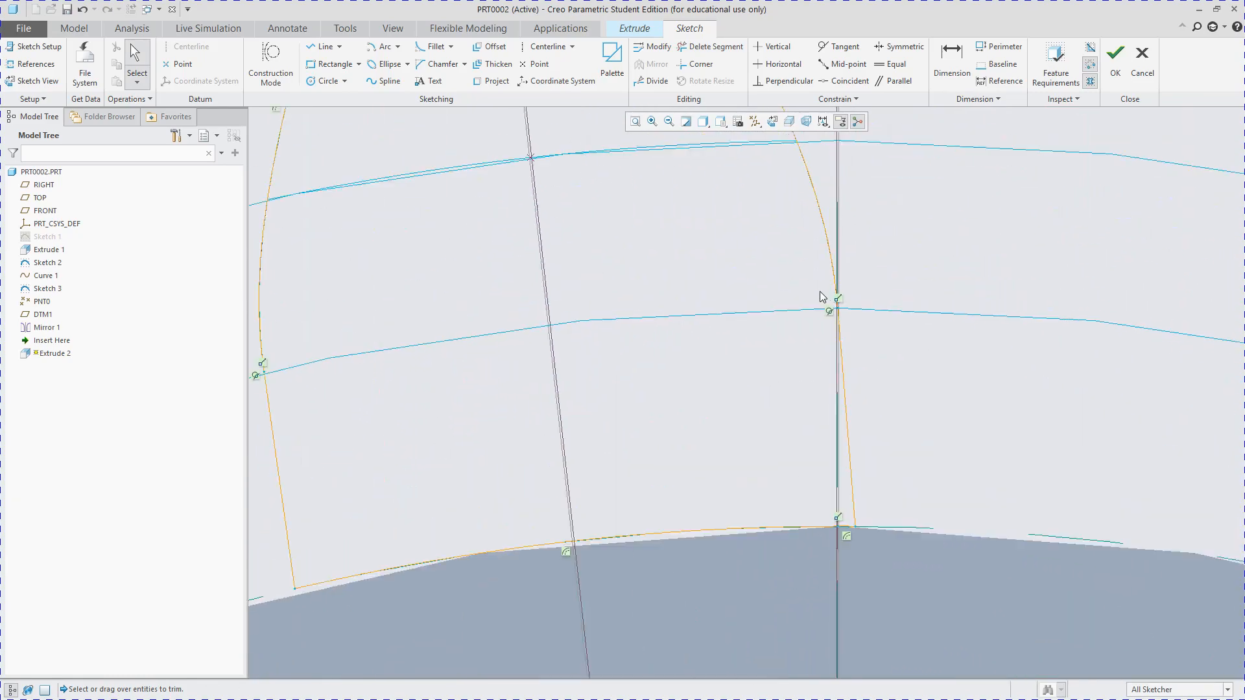
{"action": "scroll", "coordinate": [822, 297], "scroll_direction": "down", "scroll_amount": 5}
{"action": "scroll", "coordinate": [850, 322], "scroll_direction": "up", "scroll_amount": 8}
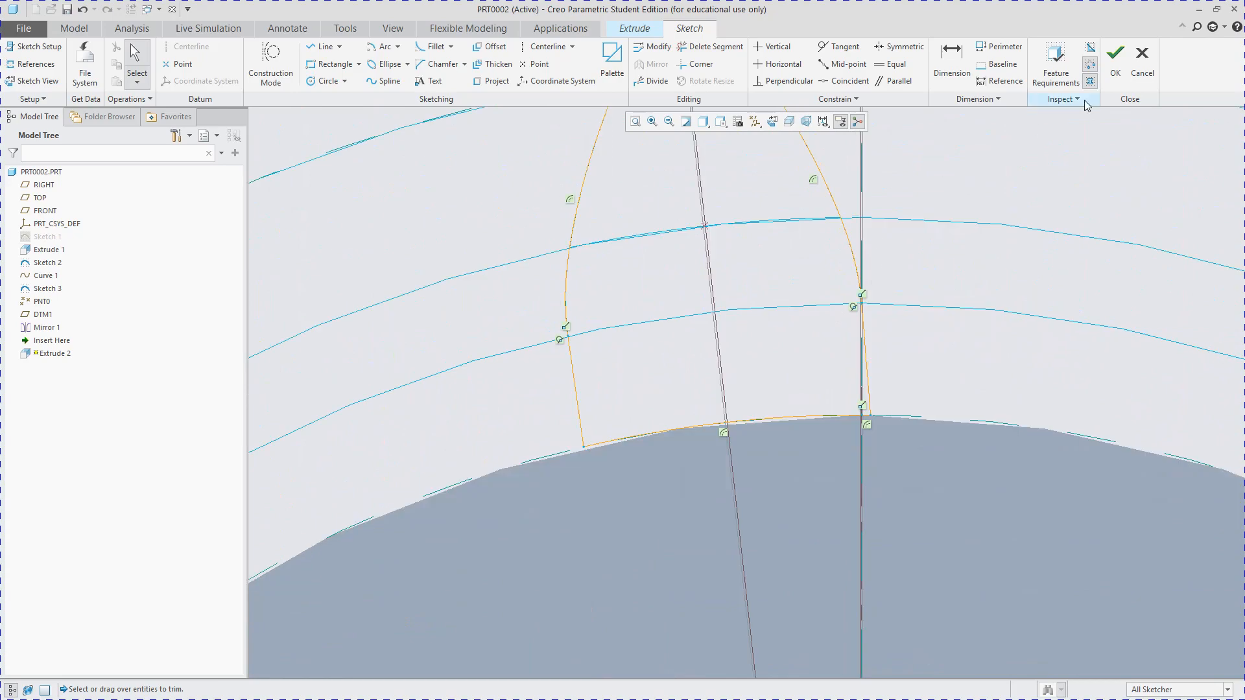
{"action": "scroll", "coordinate": [1088, 105], "scroll_direction": "up", "scroll_amount": 4}
{"action": "scroll", "coordinate": [1024, 218], "scroll_direction": "up", "scroll_amount": 5}
{"action": "scroll", "coordinate": [1003, 223], "scroll_direction": "down", "scroll_amount": 2}
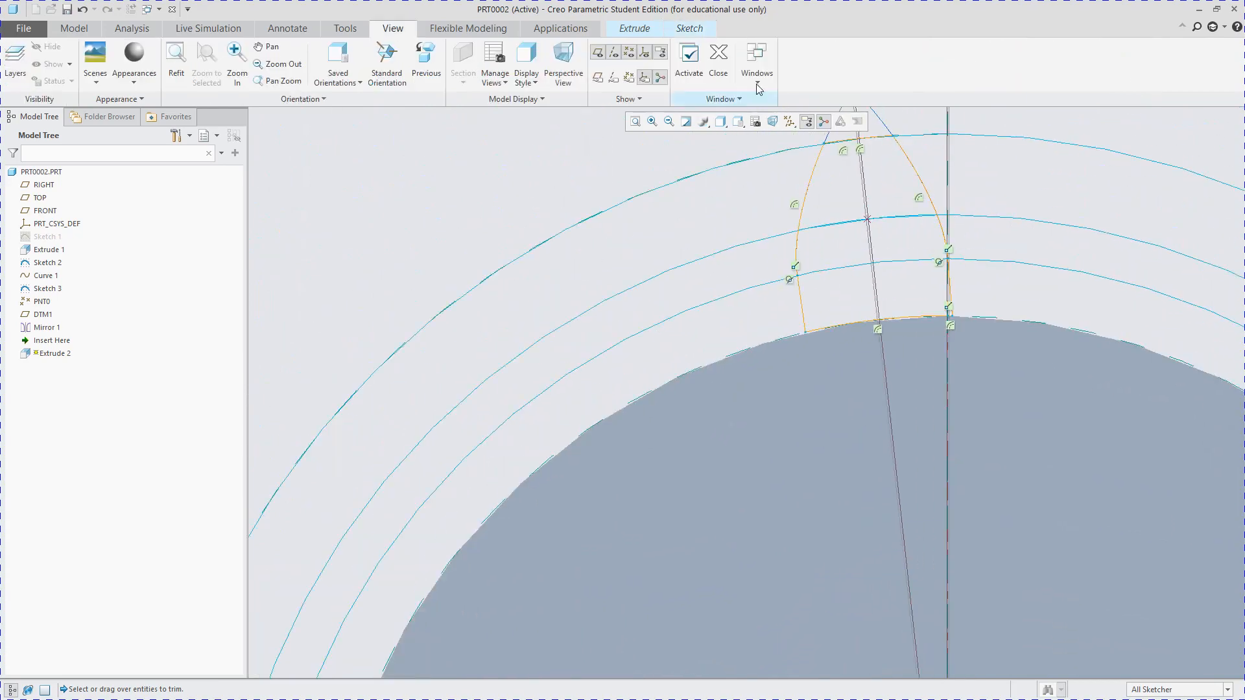
{"action": "left_click", "coordinate": [690, 29]}
{"action": "scroll", "coordinate": [810, 235], "scroll_direction": "up", "scroll_amount": 5}
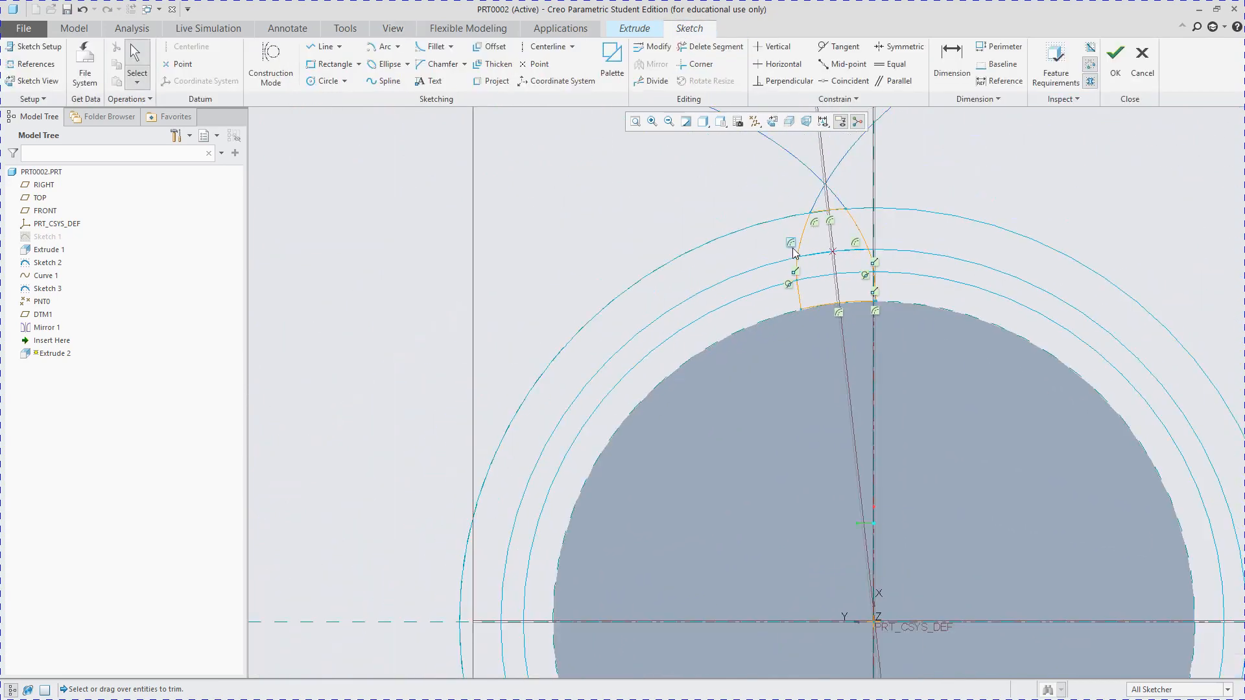
{"action": "scroll", "coordinate": [811, 234], "scroll_direction": "down", "scroll_amount": 2}
{"action": "scroll", "coordinate": [811, 235], "scroll_direction": "down", "scroll_amount": 4}
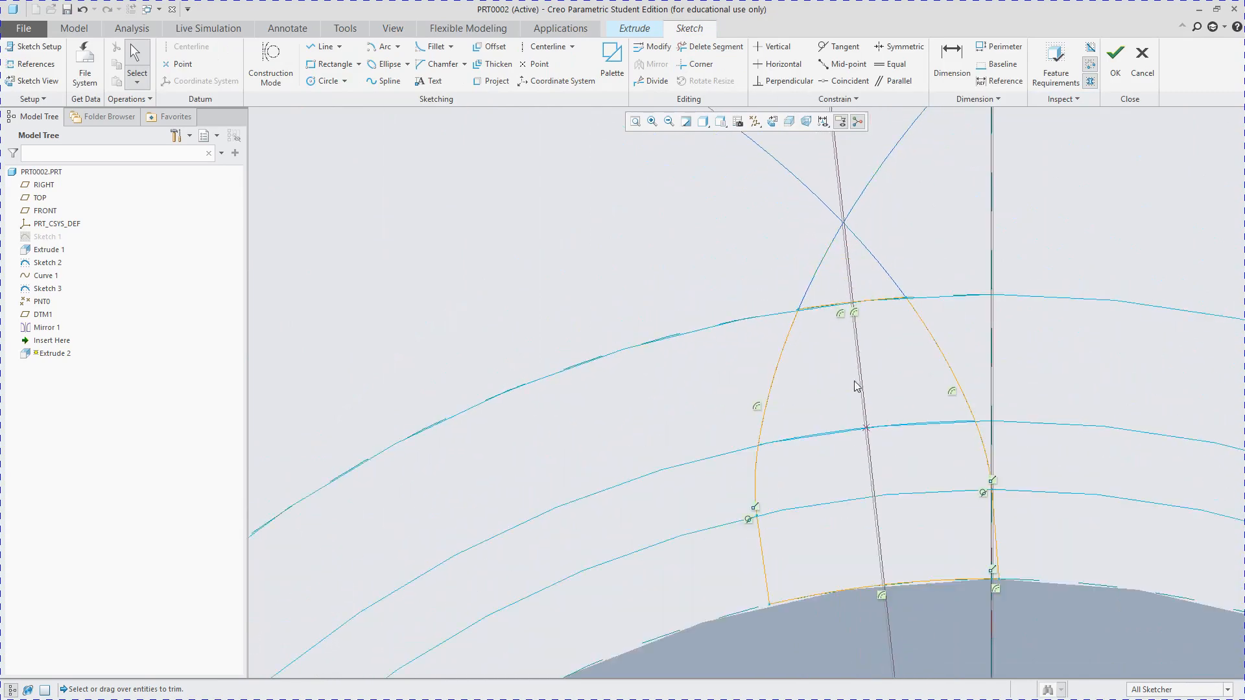
- Discard the tooth section sketch without saving and start a new one for the extrusion on the datum plane parallel to the gear circles
{"action": "left_click", "coordinate": [1142, 62]}
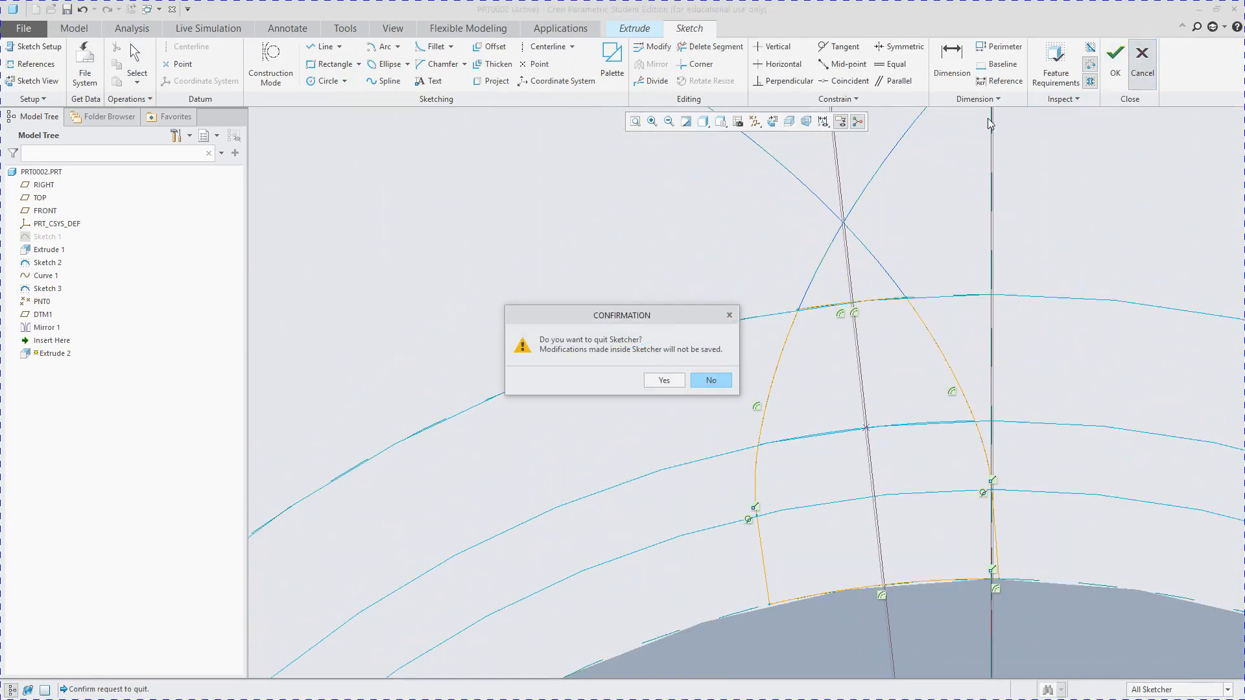
{"action": "left_click", "coordinate": [671, 386]}
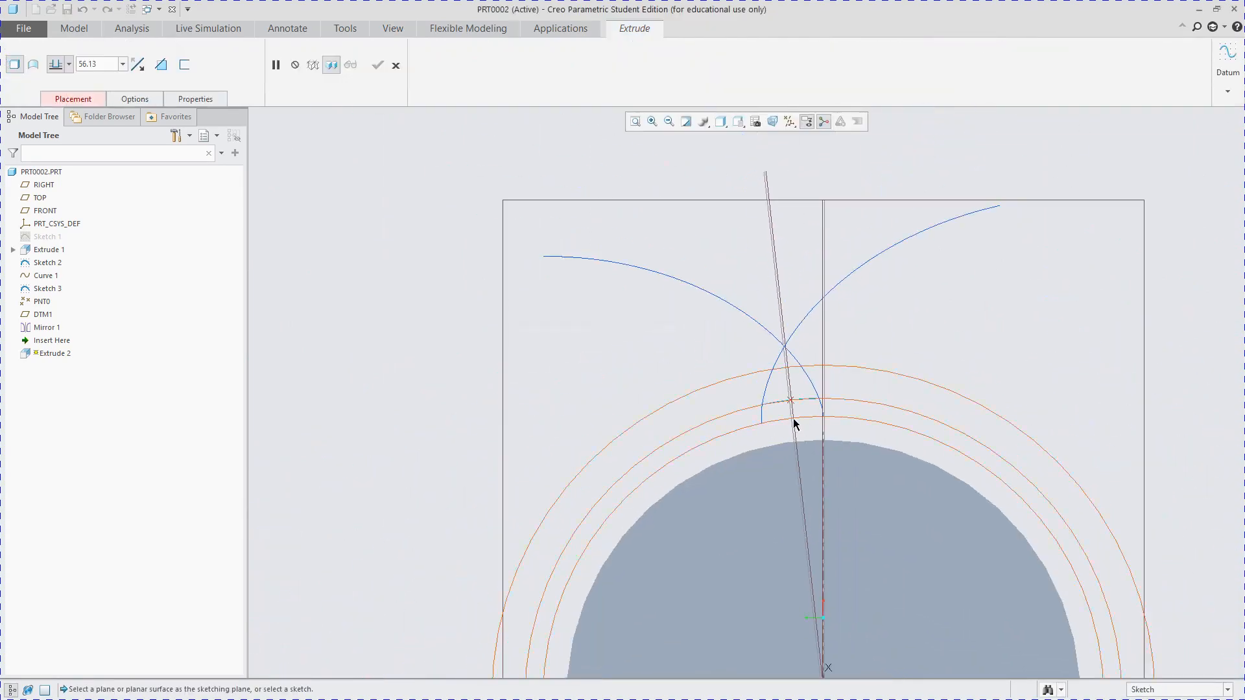
{"action": "left_click", "coordinate": [75, 99]}
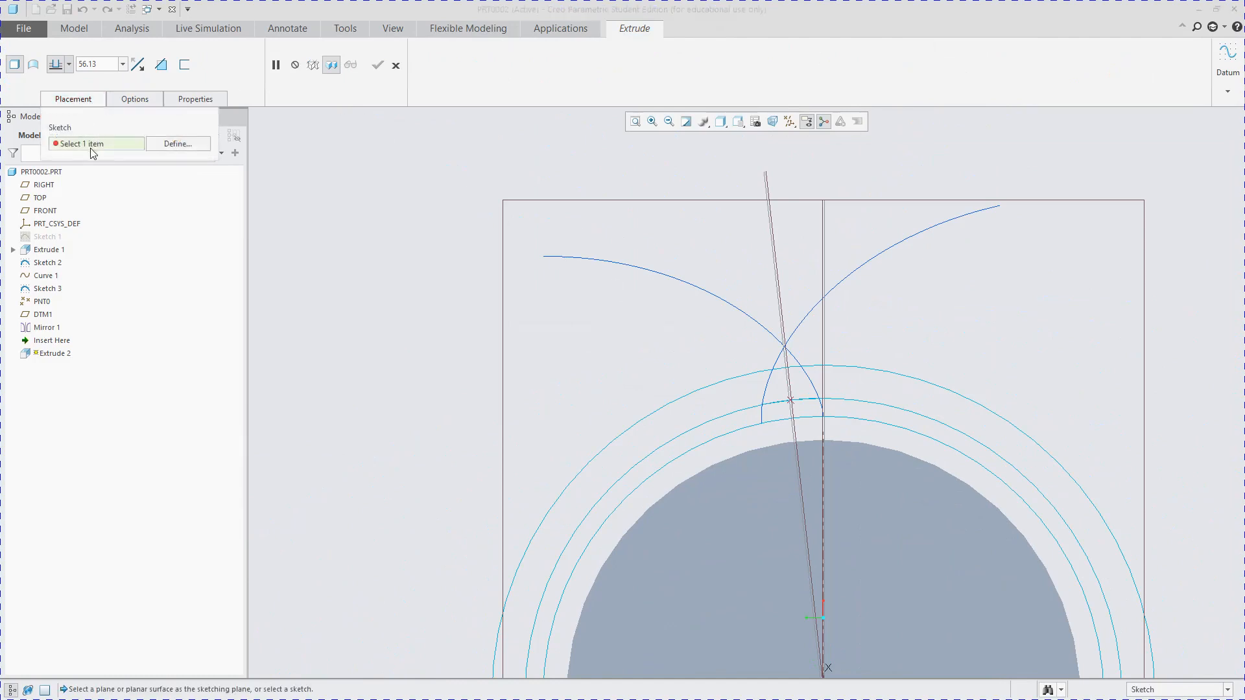
{"action": "left_click", "coordinate": [175, 144]}
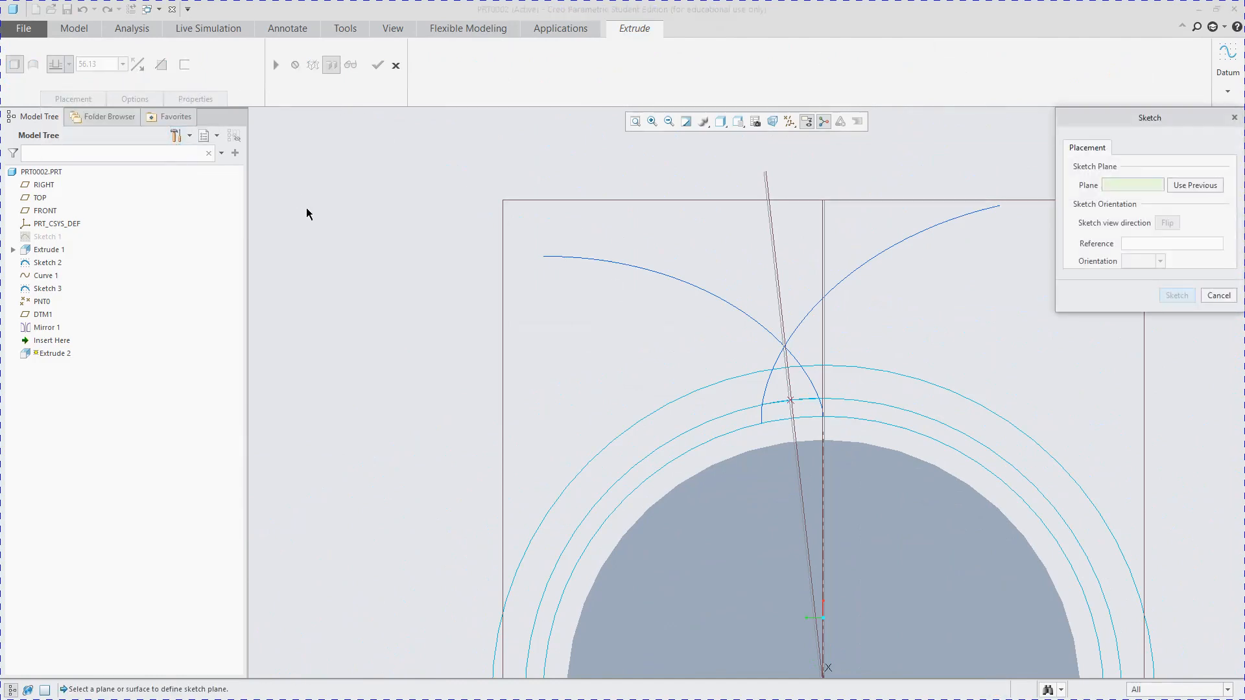
{"action": "left_click", "coordinate": [887, 209]}
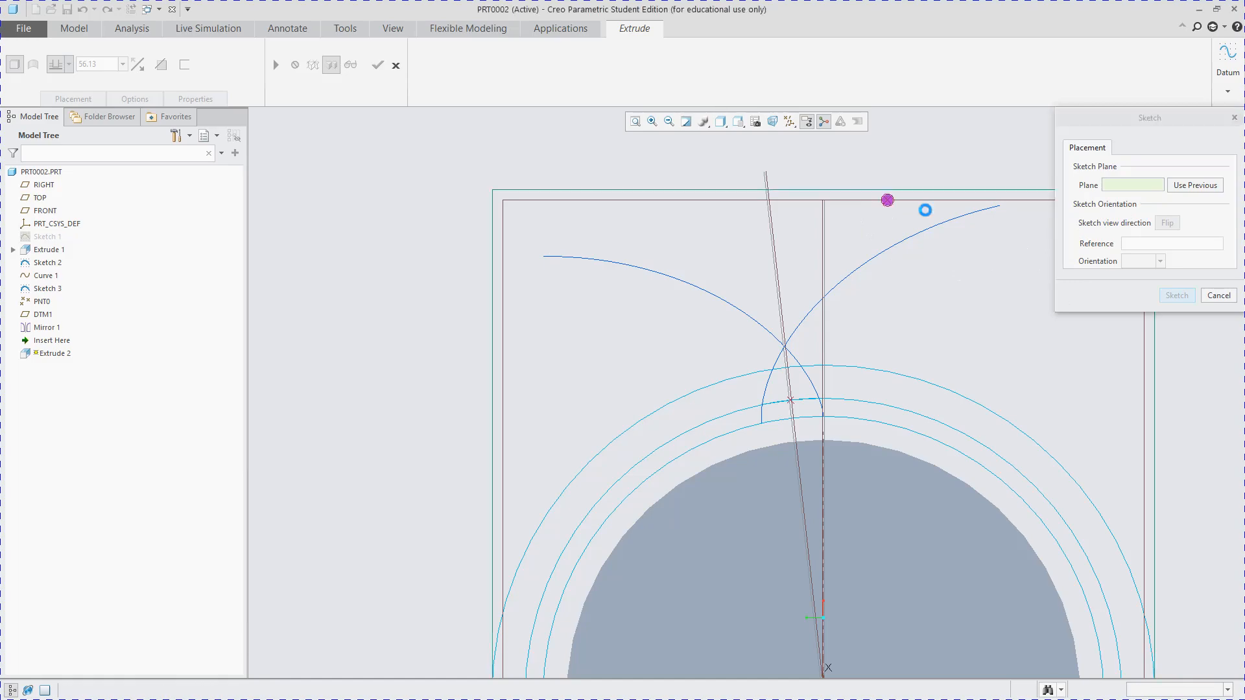
{"action": "left_click", "coordinate": [1178, 296]}
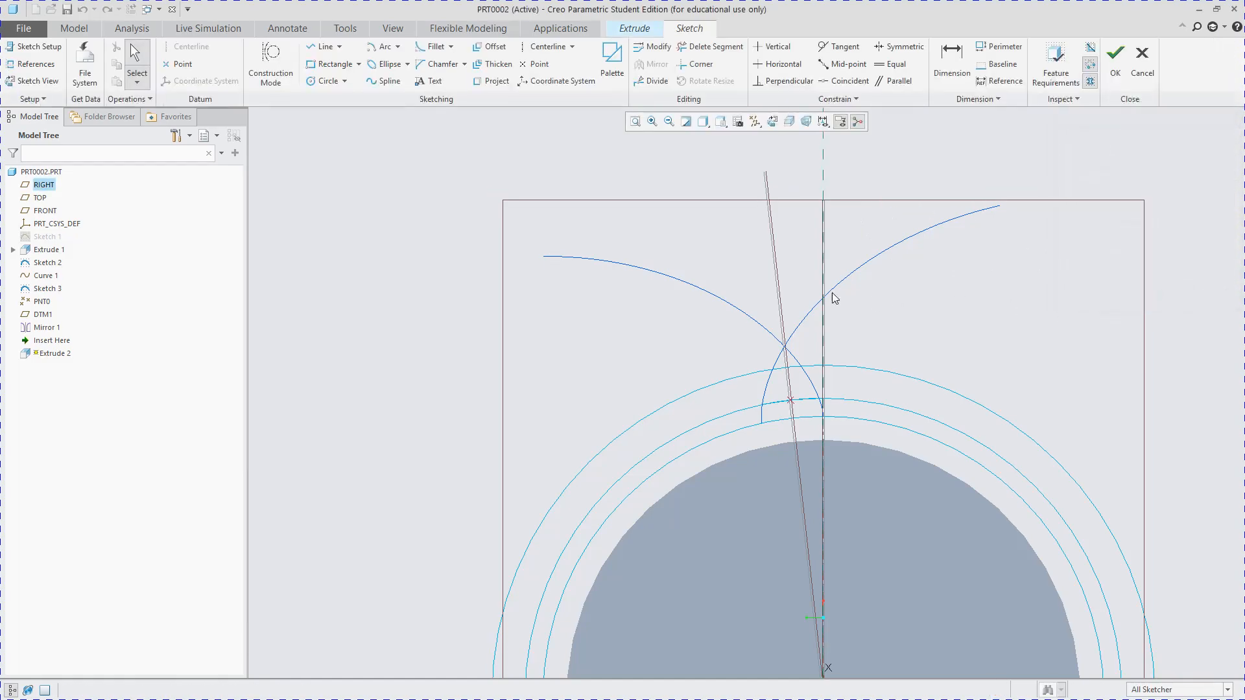
- Project both involute curves and the outer circle's arc across the tooth tip into the sketch
{"action": "left_click", "coordinate": [491, 81]}
{"action": "scroll", "coordinate": [849, 434], "scroll_direction": "down", "scroll_amount": 5}
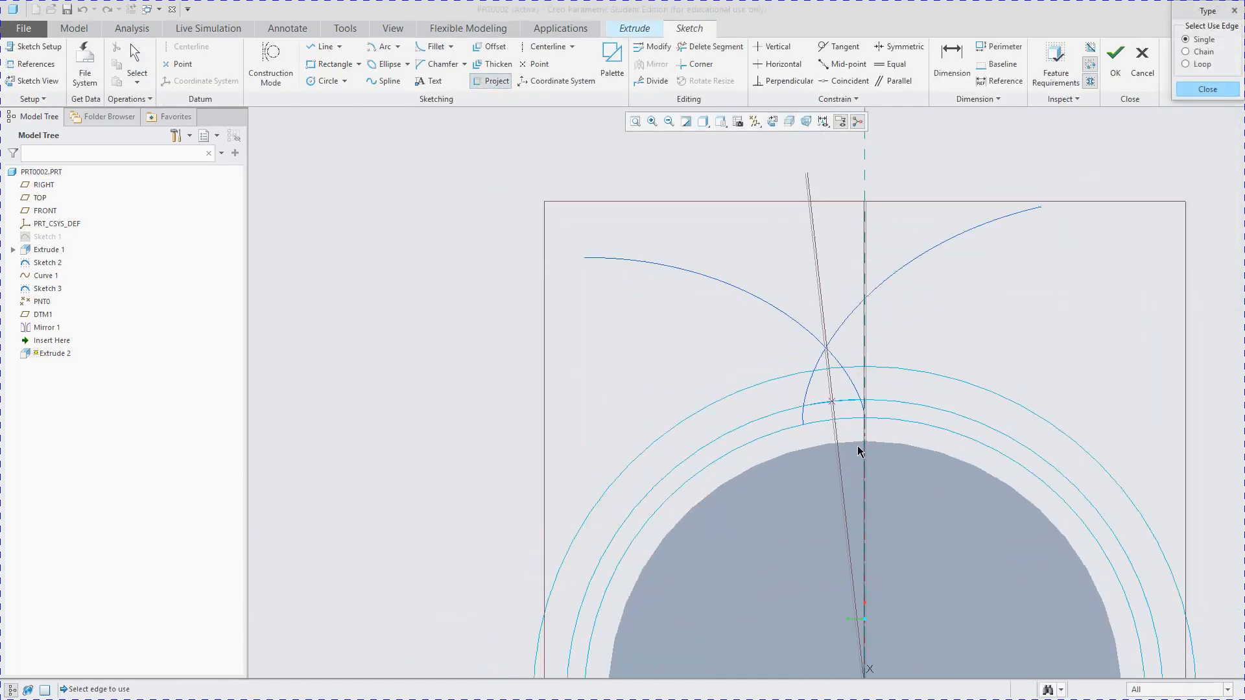
{"action": "left_click", "coordinate": [847, 277]}
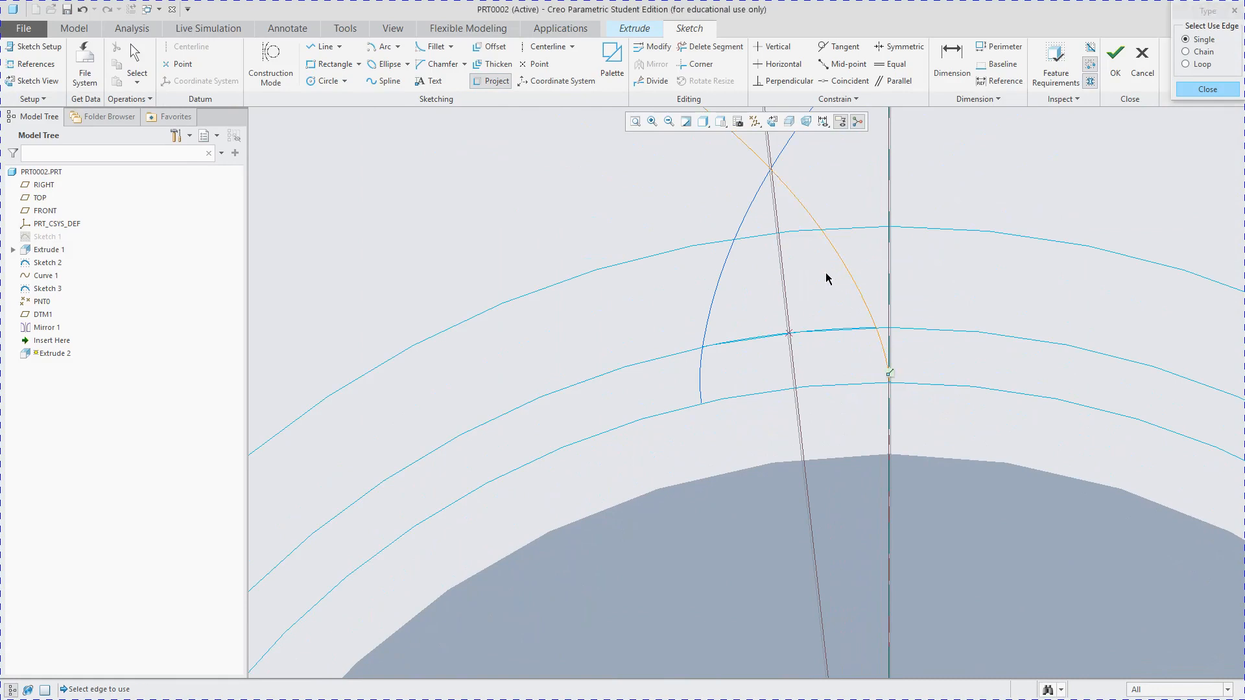
{"action": "left_click", "coordinate": [744, 237]}
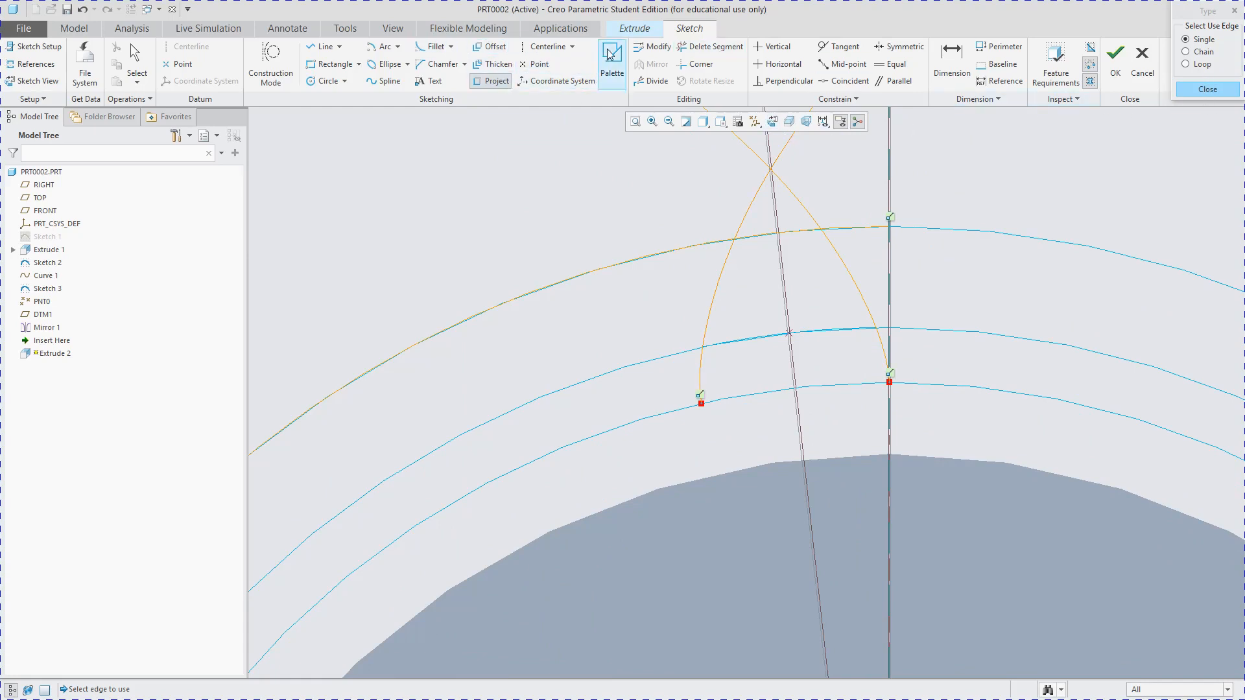
- Trim away the outer-circle pieces beyond the tooth tip and the involute ends above it with Delete Segment
{"action": "left_click", "coordinate": [710, 46]}
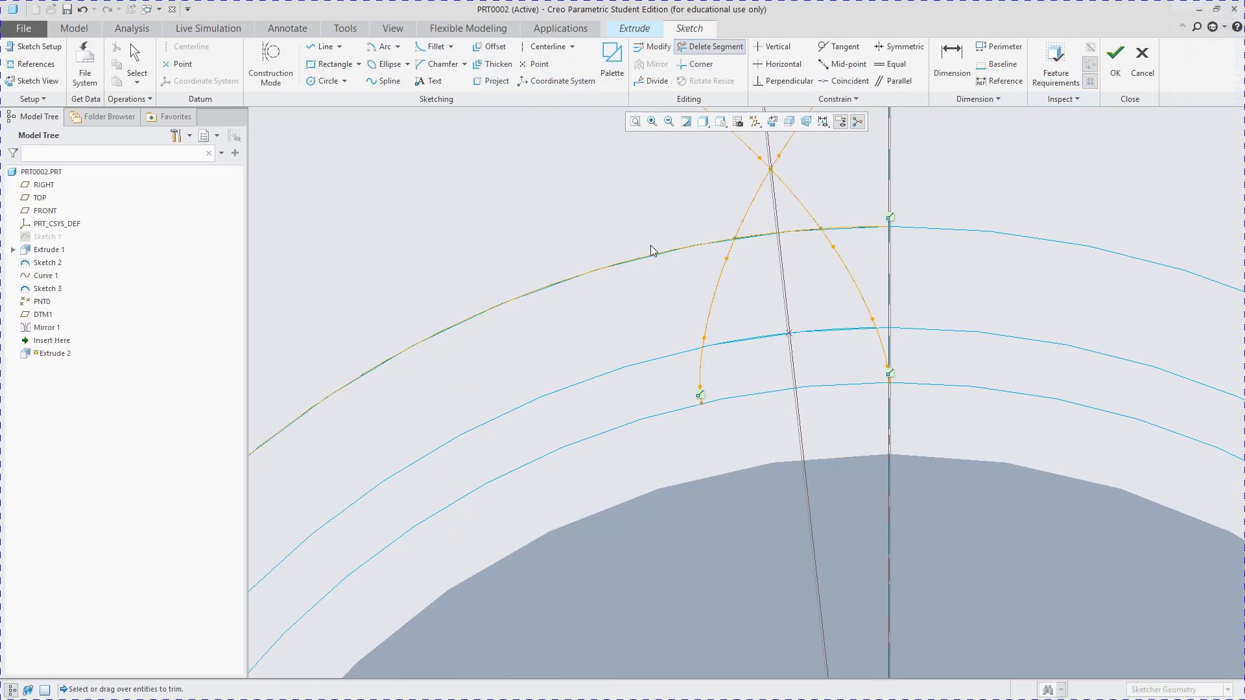
{"action": "left_click", "coordinate": [664, 263]}
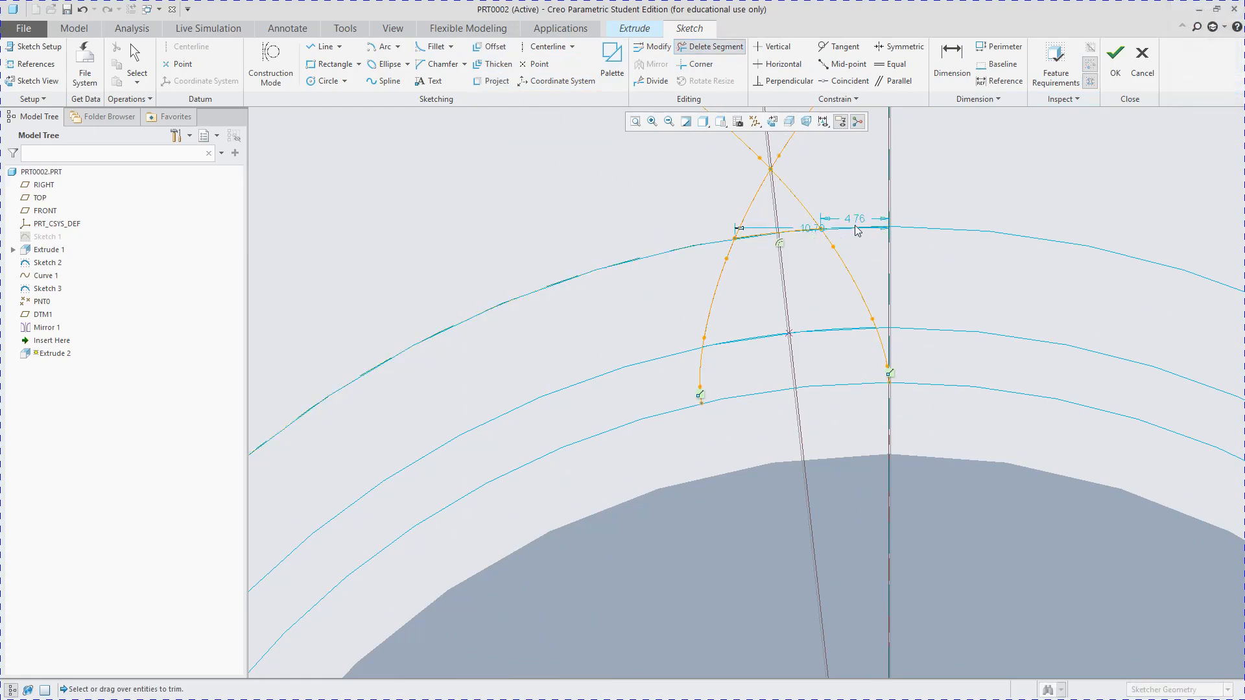
{"action": "scroll", "coordinate": [843, 200], "scroll_direction": "up", "scroll_amount": 3}
{"action": "left_click", "coordinate": [830, 182]}
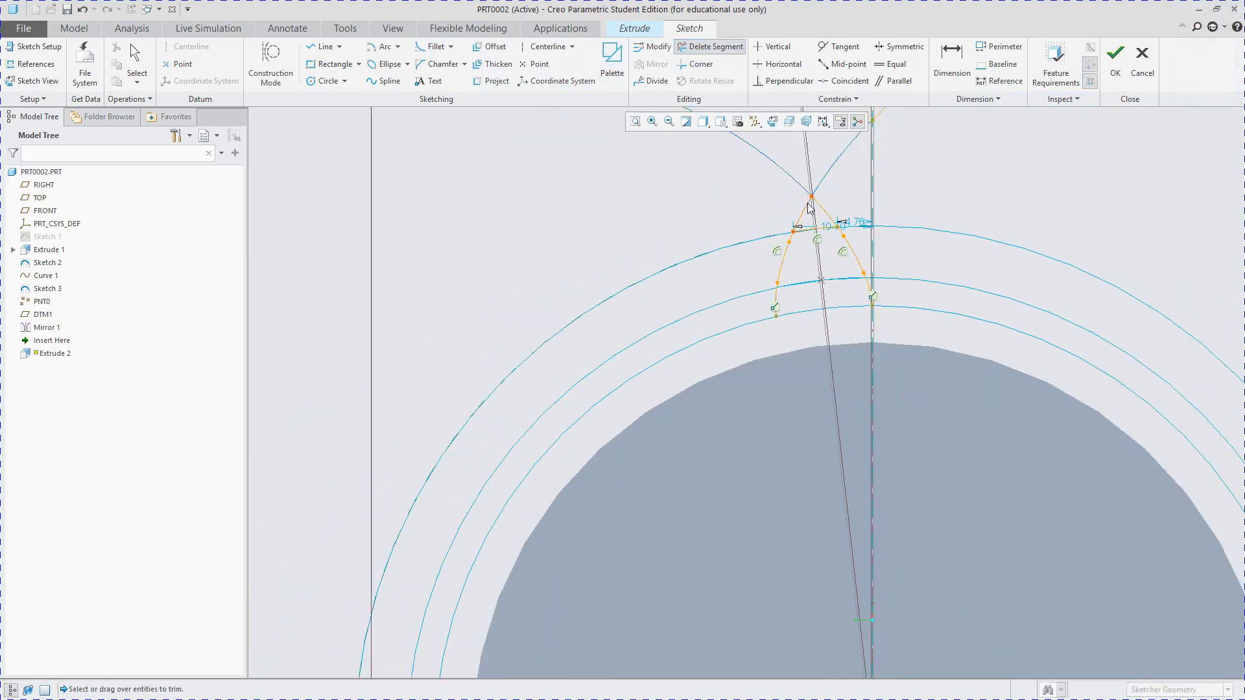
{"action": "scroll", "coordinate": [843, 195], "scroll_direction": "up", "scroll_amount": 5}
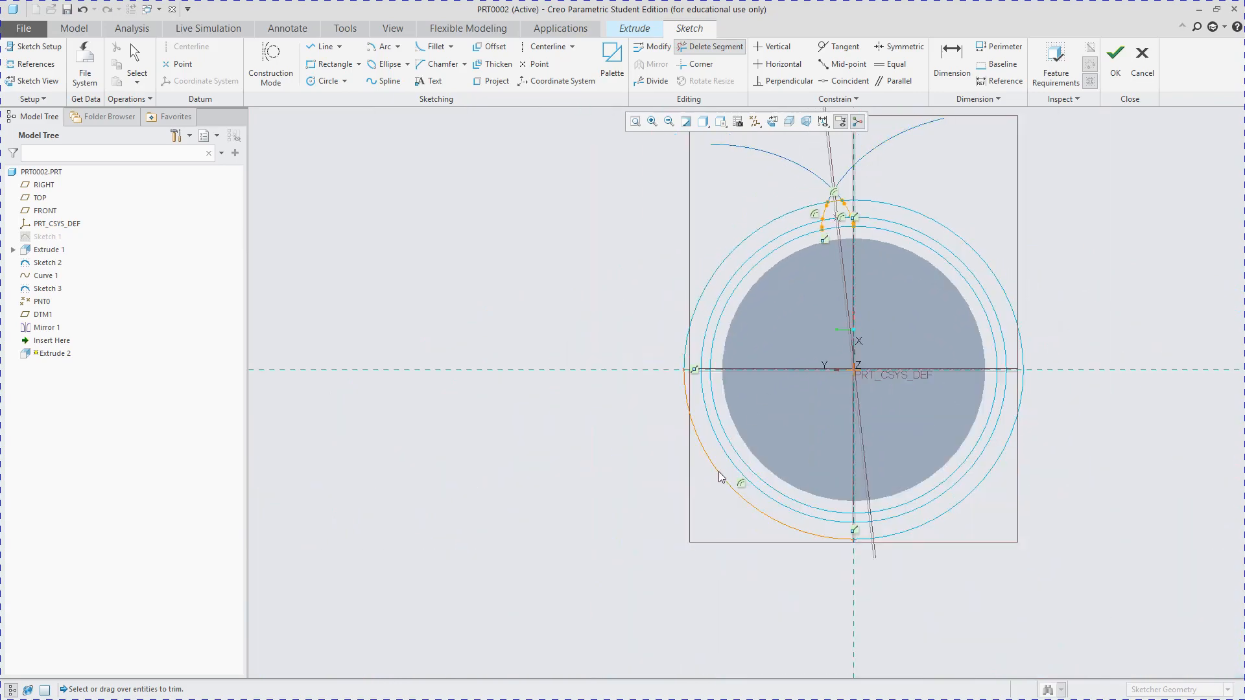
{"action": "scroll", "coordinate": [824, 246], "scroll_direction": "down", "scroll_amount": 5}
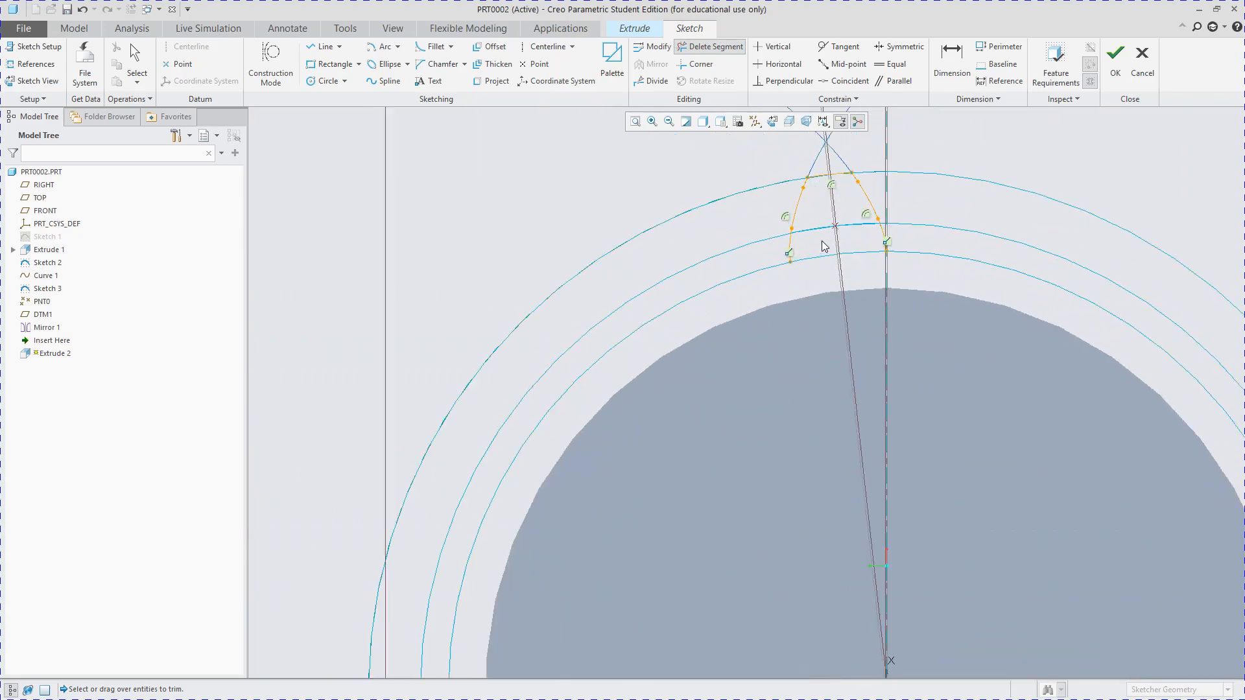
{"action": "scroll", "coordinate": [837, 266], "scroll_direction": "down", "scroll_amount": 3}
{"action": "middle_click", "coordinate": [822, 297]}
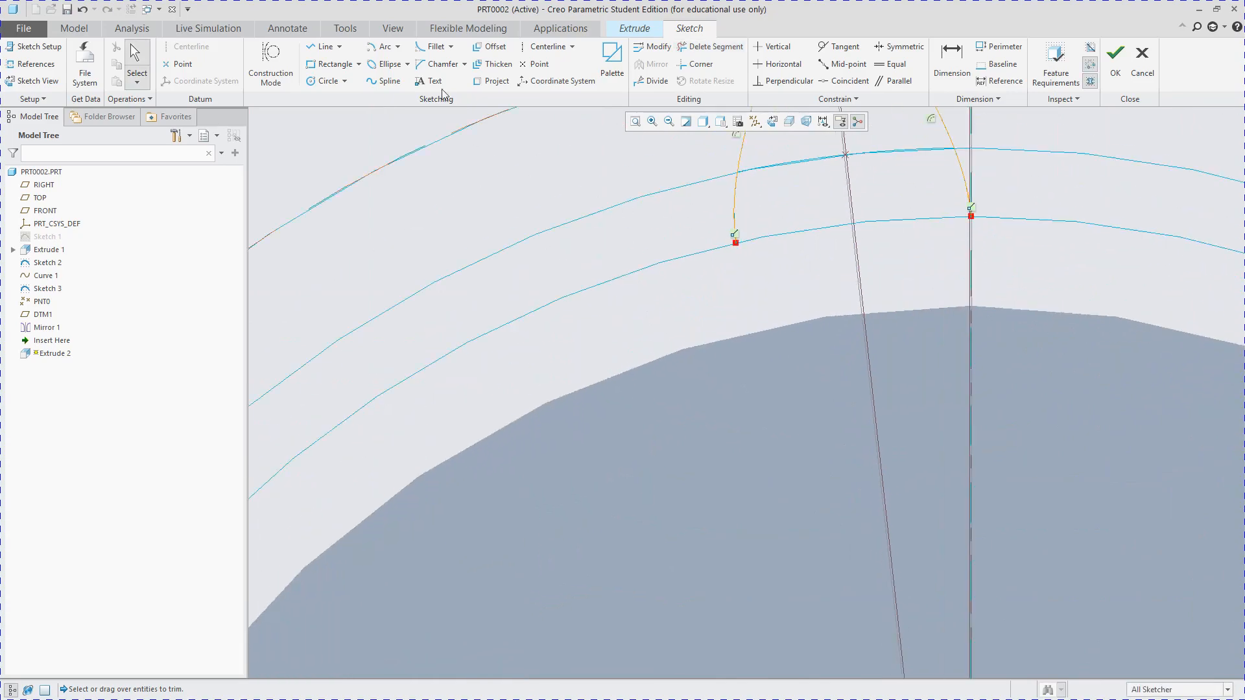
{"action": "left_click", "coordinate": [397, 46]}
{"action": "left_click", "coordinate": [402, 66]}
{"action": "scroll", "coordinate": [701, 403], "scroll_direction": "up", "scroll_amount": 3}
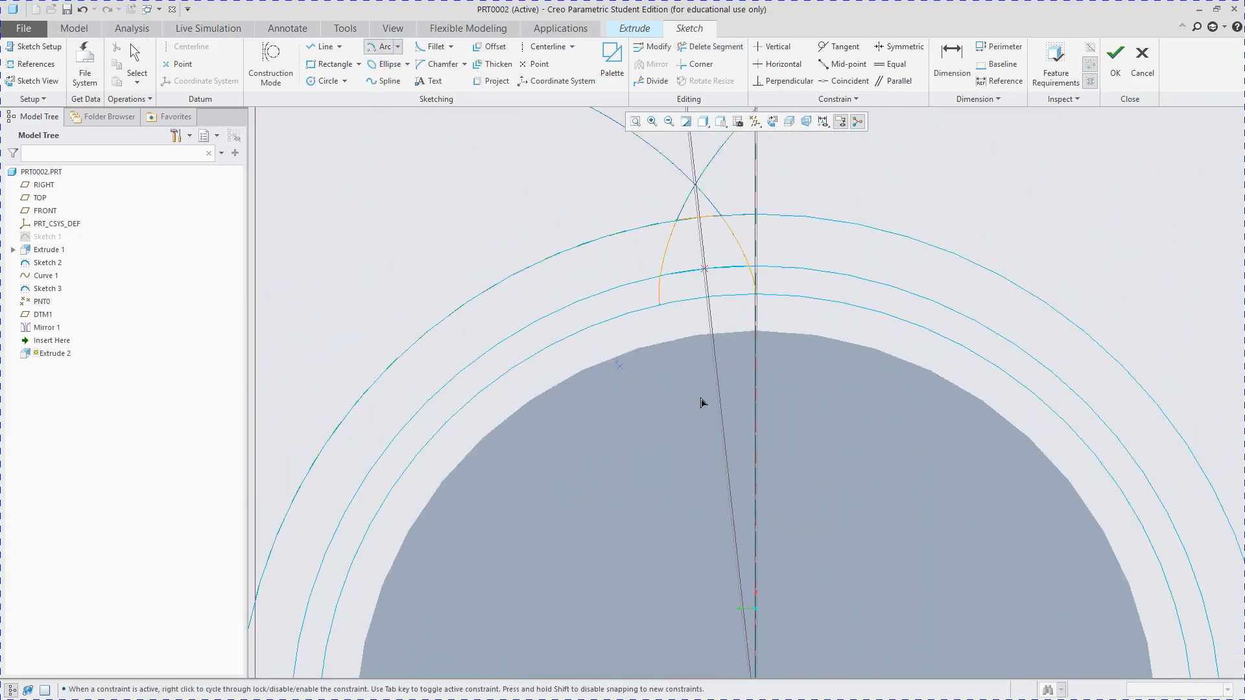
{"action": "scroll", "coordinate": [726, 422], "scroll_direction": "up", "scroll_amount": 2}
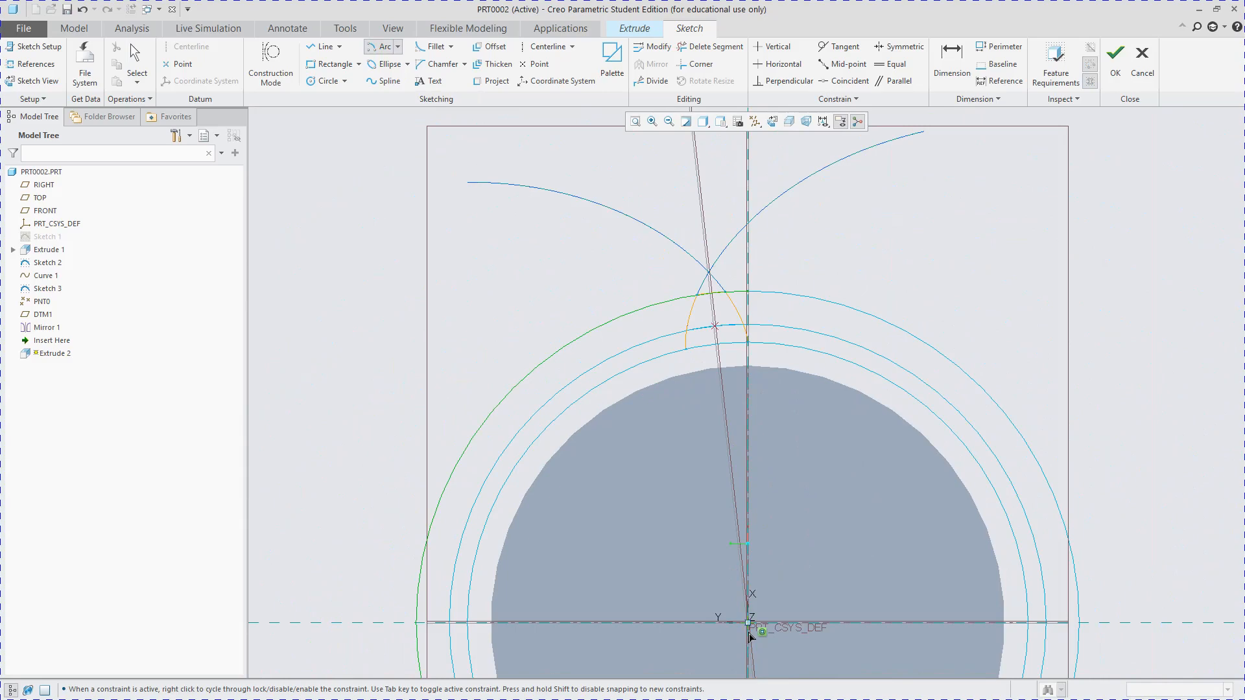
- Draw a straight flank line from the lower end of each involute down to the cylinder's edge
{"action": "left_click", "coordinate": [323, 46]}
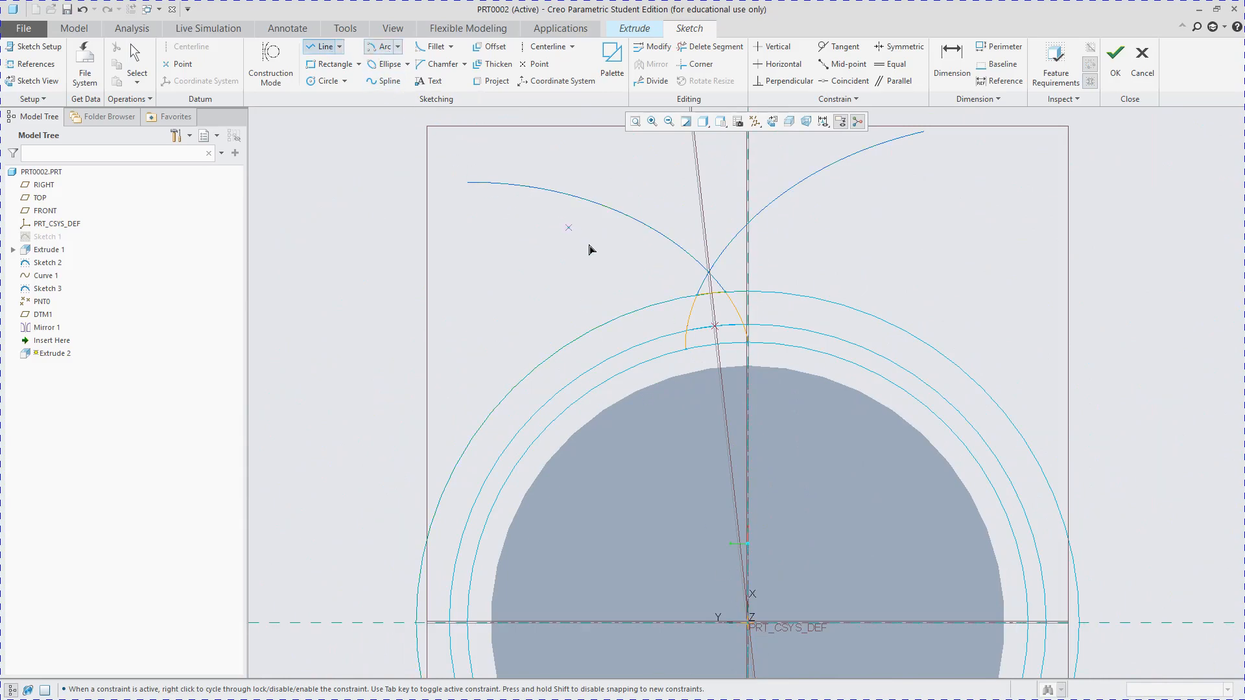
{"action": "scroll", "coordinate": [623, 279], "scroll_direction": "down", "scroll_amount": 3}
{"action": "scroll", "coordinate": [785, 443], "scroll_direction": "down", "scroll_amount": 2}
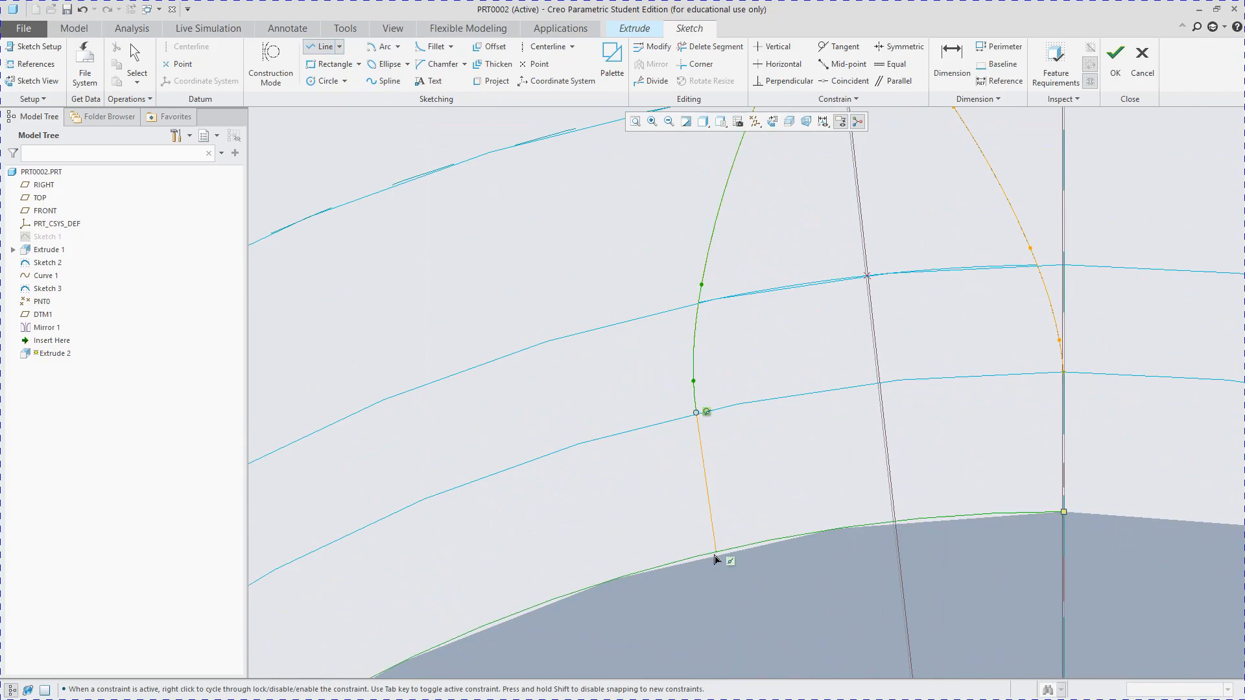
{"action": "left_click", "coordinate": [715, 557]}
{"action": "middle_click", "coordinate": [1040, 414]}
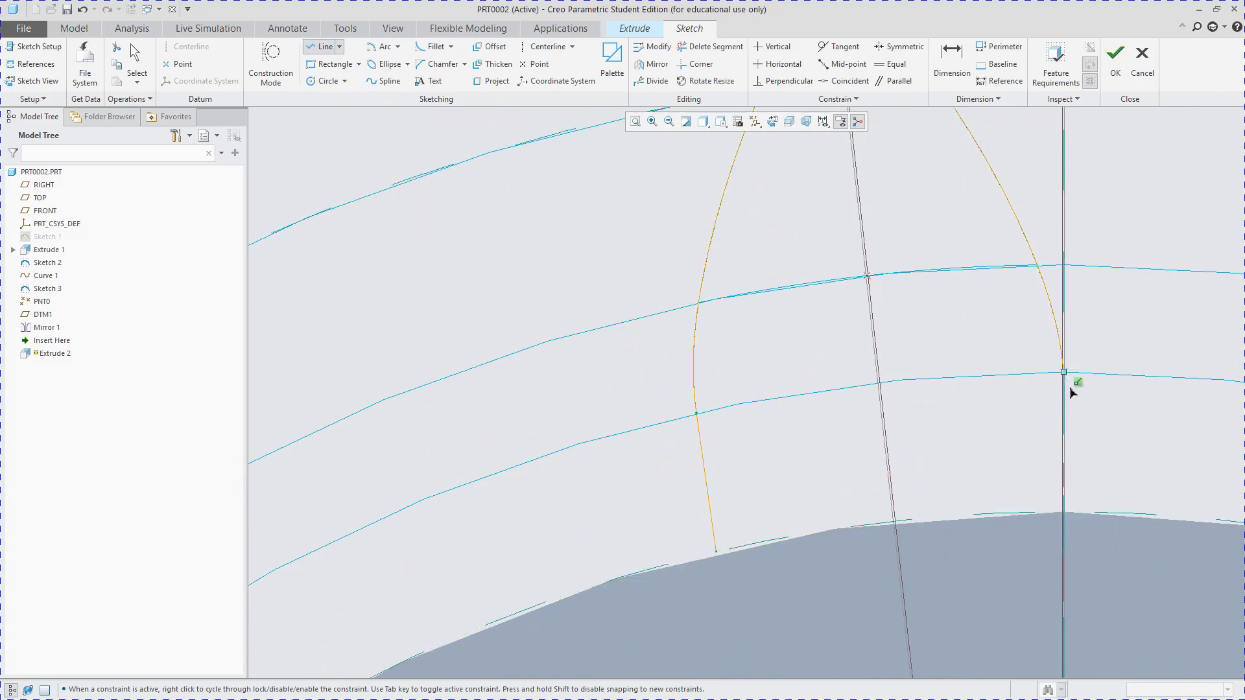
{"action": "left_click", "coordinate": [1071, 389]}
{"action": "left_click", "coordinate": [1076, 514]}
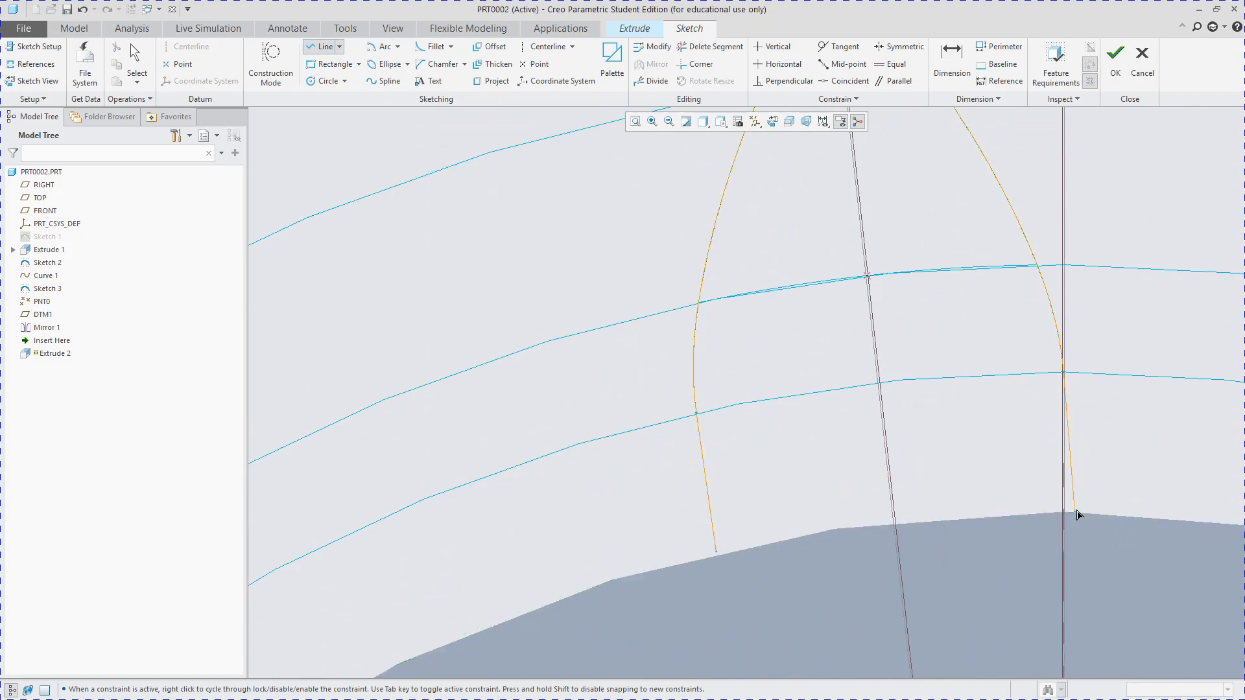
{"action": "middle_click", "coordinate": [1031, 498]}
{"action": "middle_click", "coordinate": [836, 403]}
- Draw a root arc centred on the origin along the cylinder's edge, joining the lower ends of the two flank lines
{"action": "left_click", "coordinate": [385, 47]}
{"action": "scroll", "coordinate": [804, 513], "scroll_direction": "down", "scroll_amount": 10}
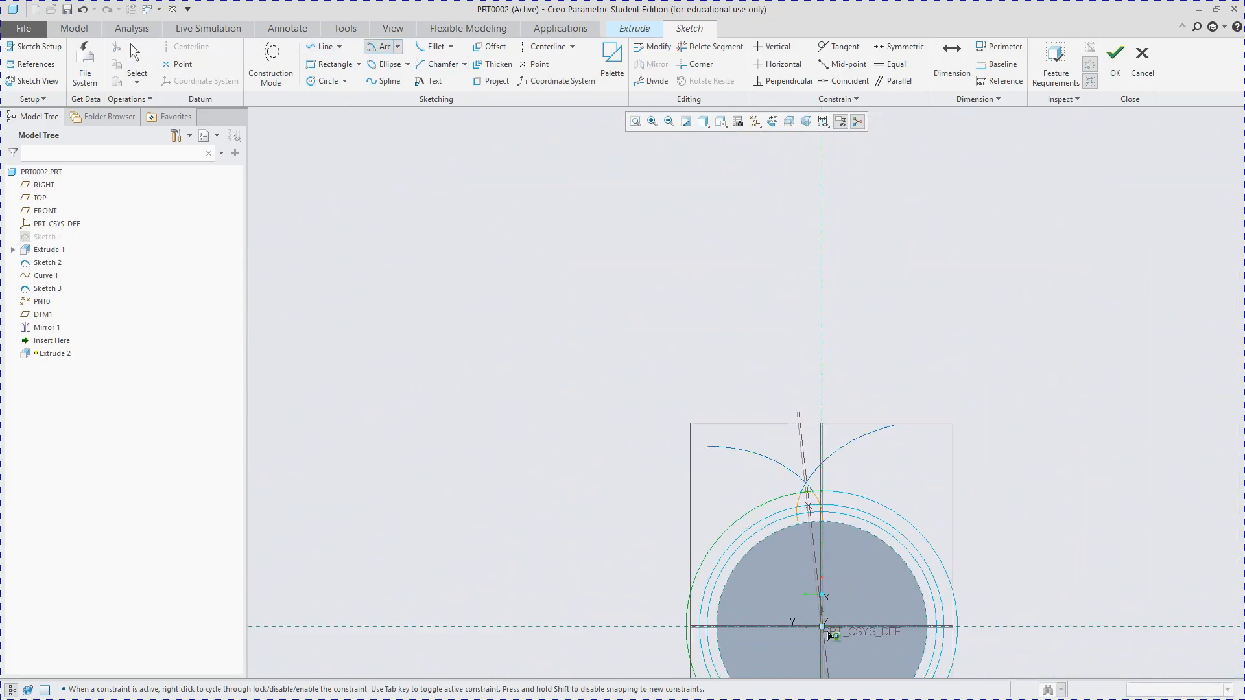
{"action": "scroll", "coordinate": [819, 619], "scroll_direction": "up", "scroll_amount": 10}
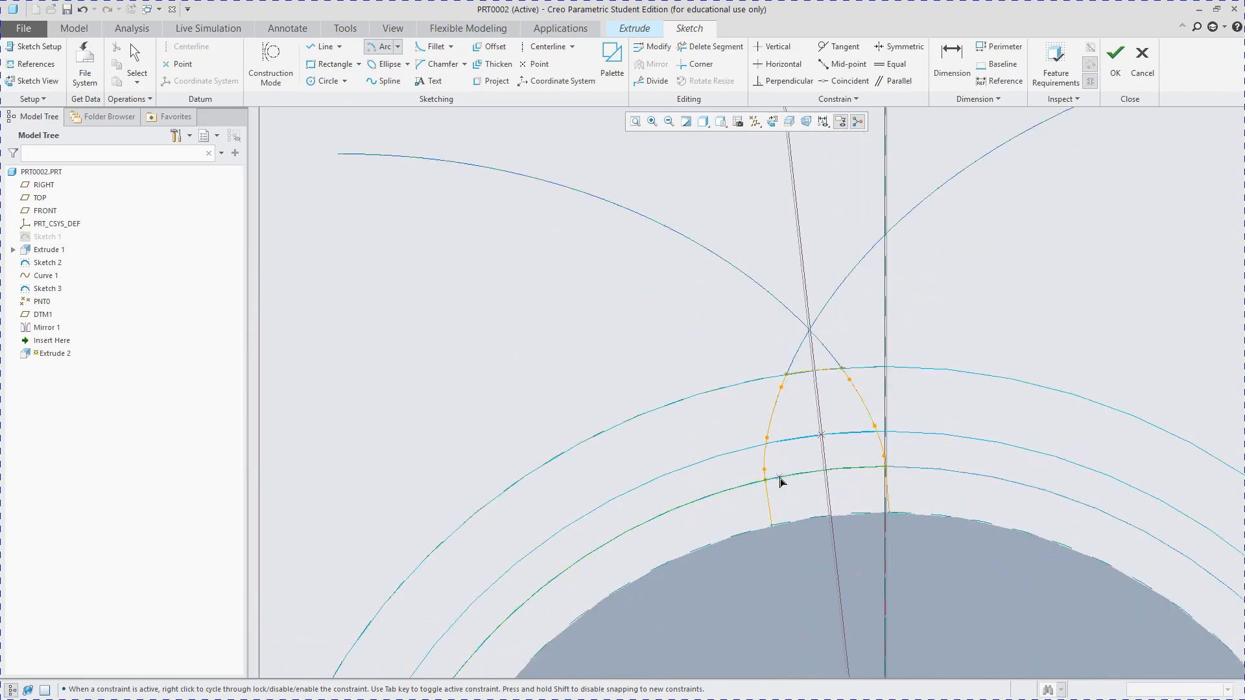
{"action": "left_click", "coordinate": [772, 556]}
{"action": "left_click", "coordinate": [953, 537]}
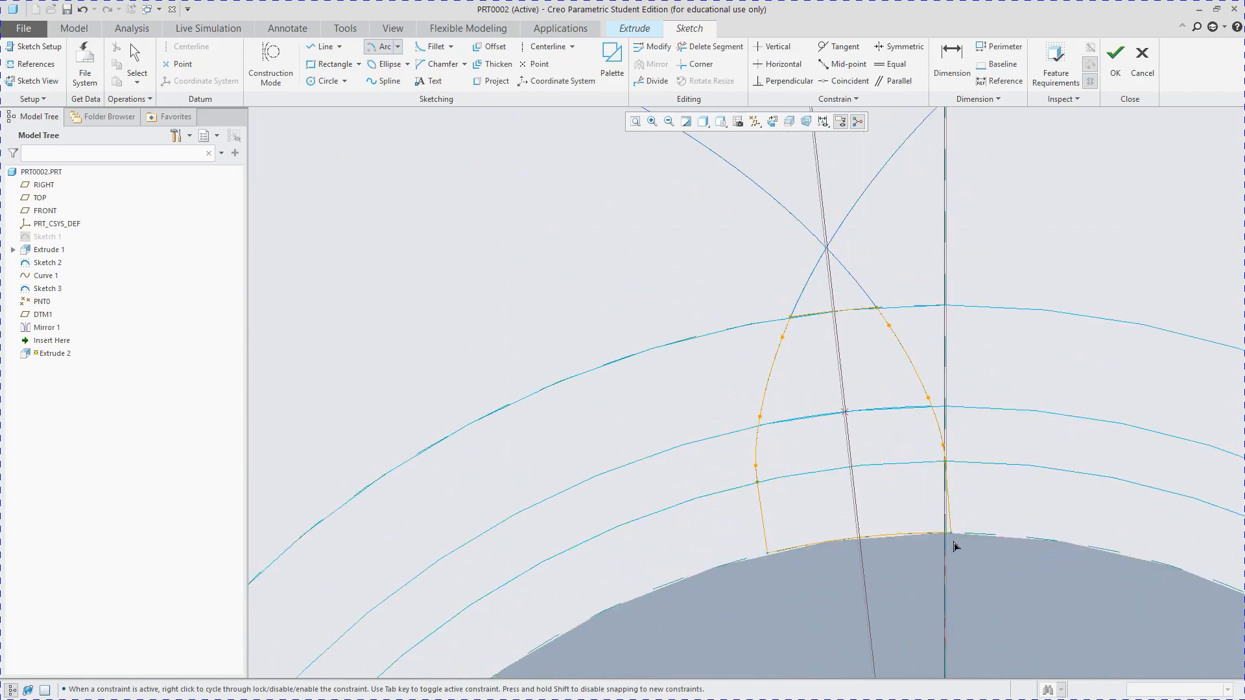
{"action": "middle_click", "coordinate": [956, 537]}
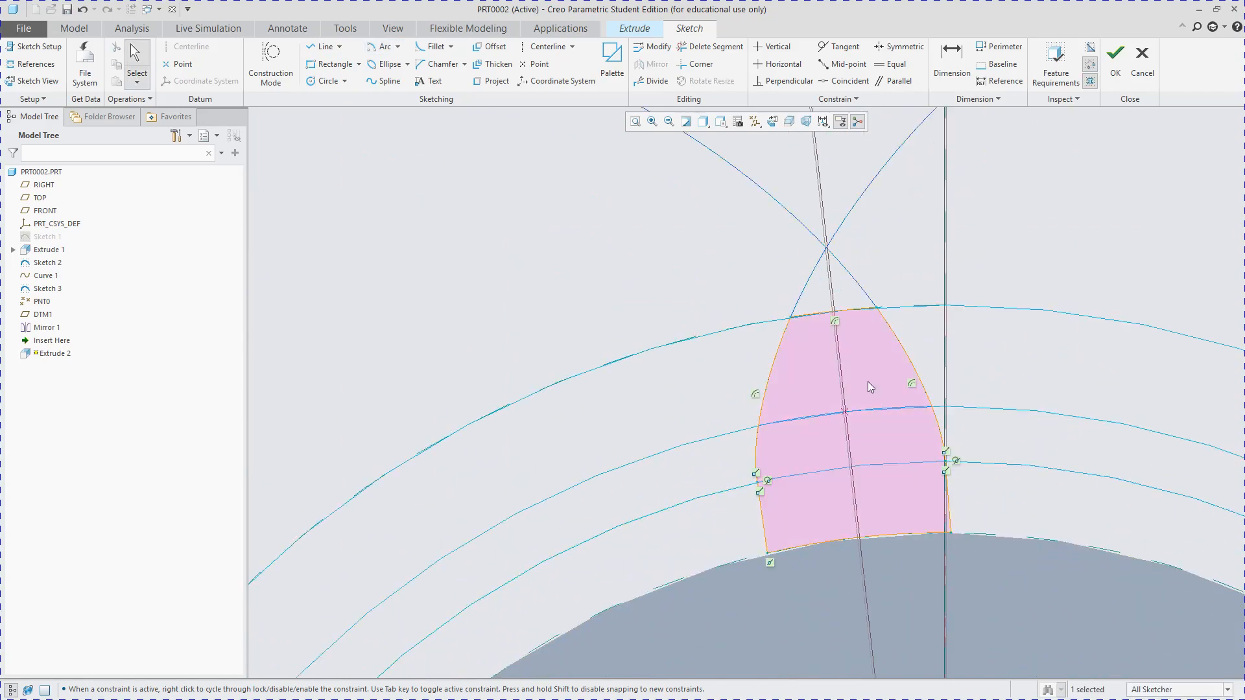
- Examine the redrawn tooth section from the root arc up to the tip for any gaps
{"action": "scroll", "coordinate": [863, 376], "scroll_direction": "down", "scroll_amount": 10}
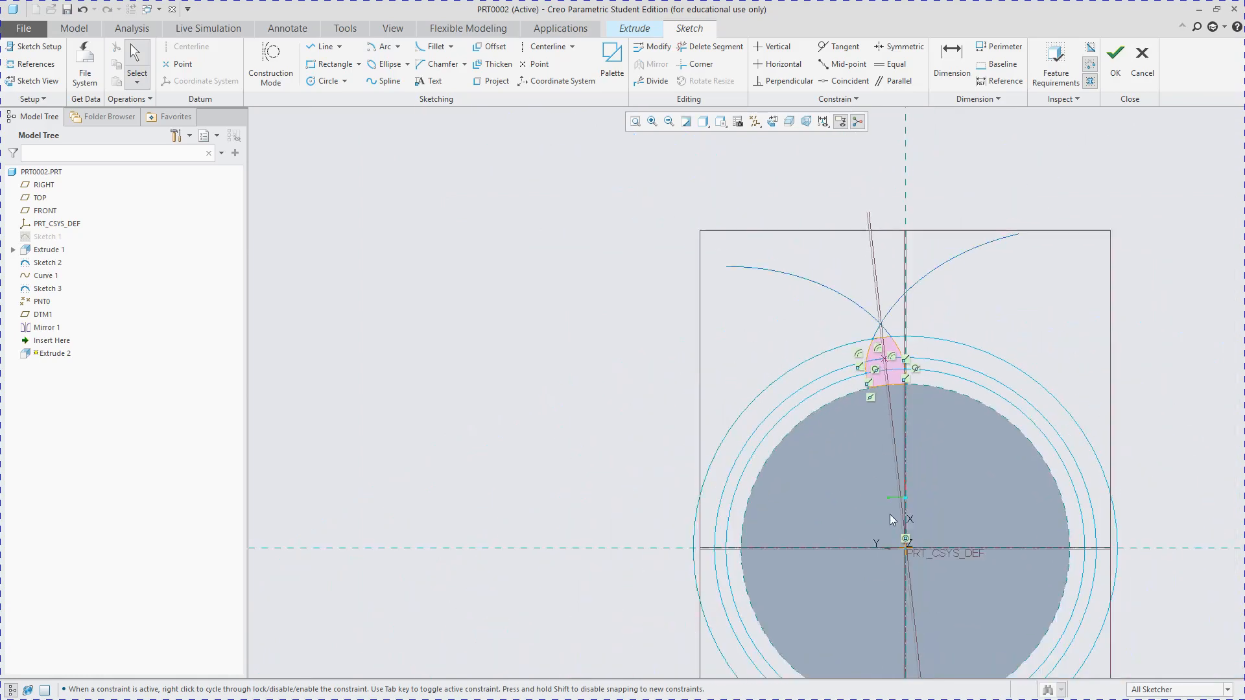
{"action": "scroll", "coordinate": [876, 452], "scroll_direction": "up", "scroll_amount": 10}
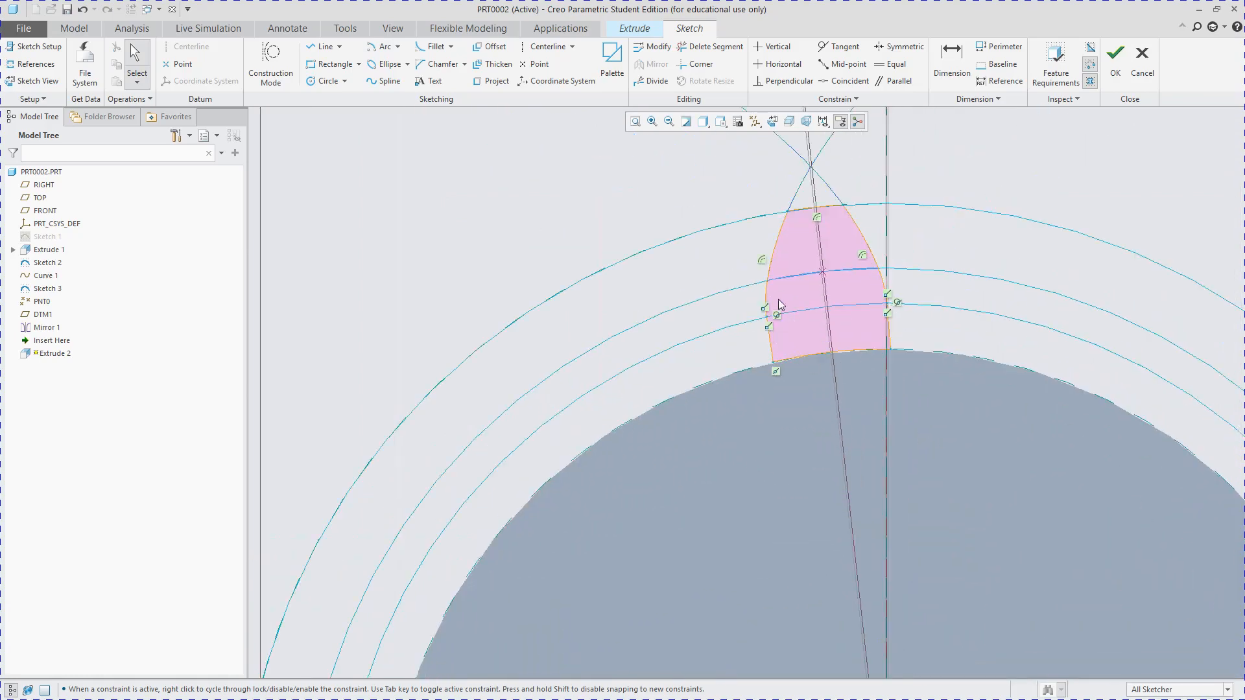
{"action": "scroll", "coordinate": [809, 234], "scroll_direction": "up", "scroll_amount": 2}
{"action": "scroll", "coordinate": [876, 600], "scroll_direction": "down", "scroll_amount": 2}
{"action": "scroll", "coordinate": [887, 533], "scroll_direction": "up", "scroll_amount": 1}
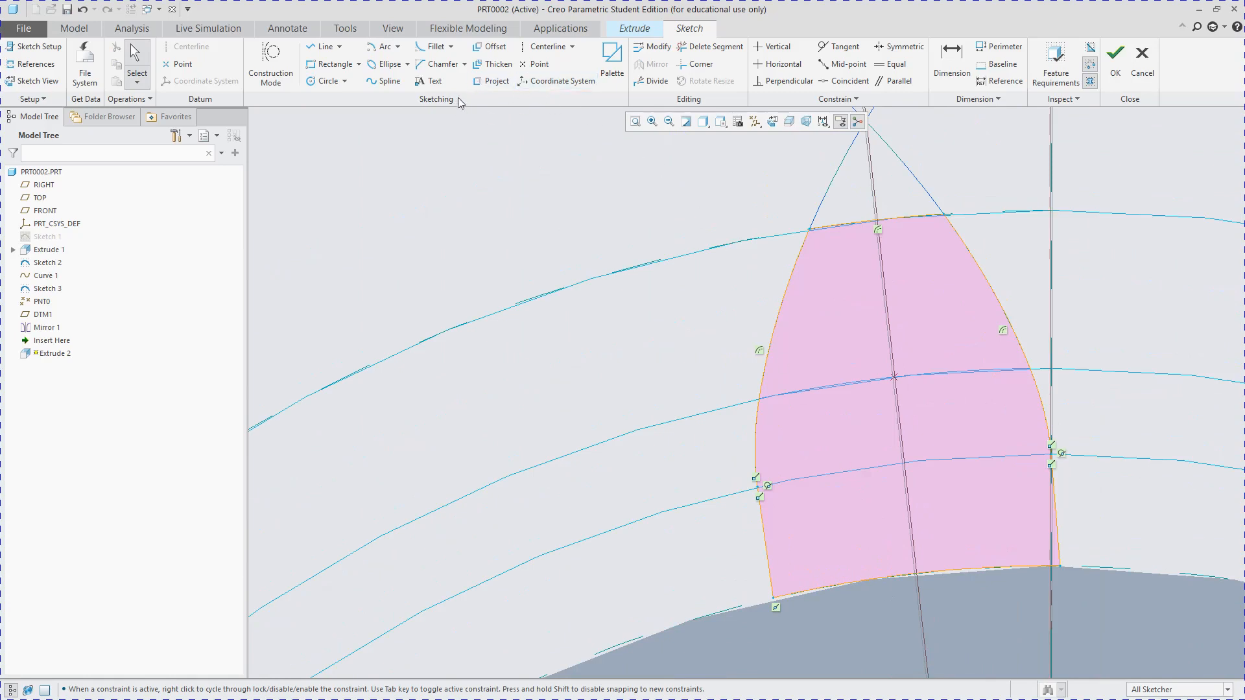
{"action": "scroll", "coordinate": [737, 299], "scroll_direction": "down", "scroll_amount": 4}
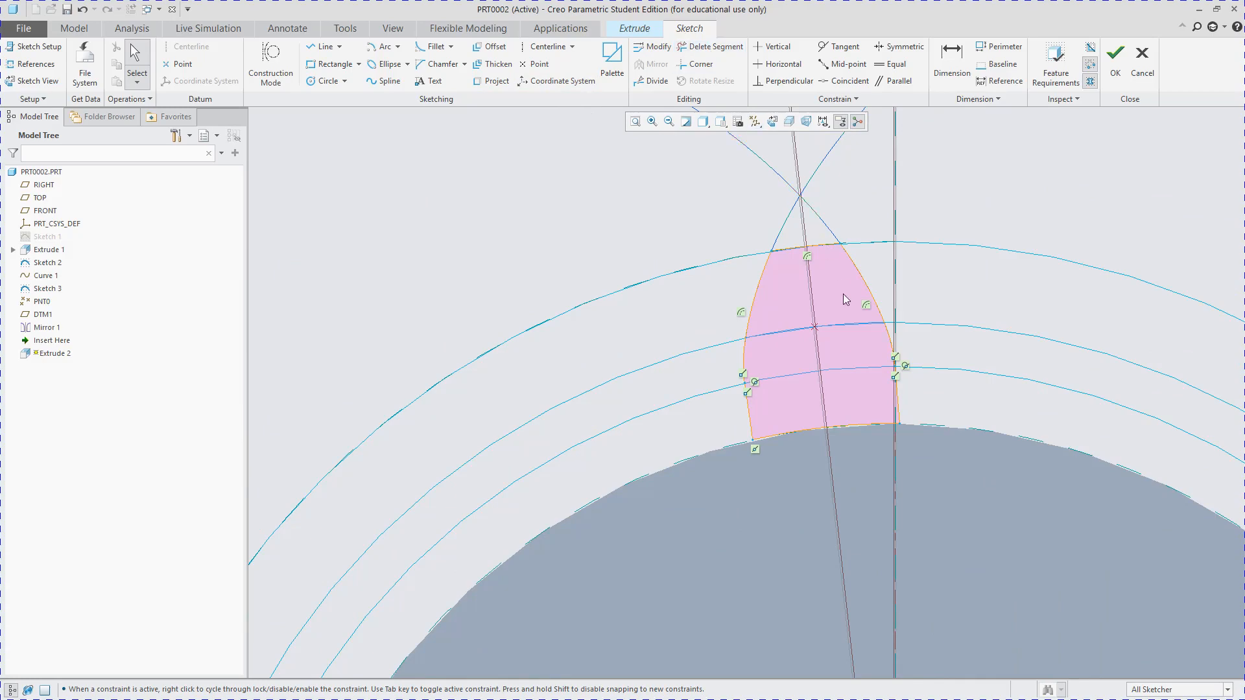
- Accept the closed tooth section and return to the extrusion definition
{"action": "scroll", "coordinate": [848, 297], "scroll_direction": "down", "scroll_amount": 4}
{"action": "scroll", "coordinate": [937, 357], "scroll_direction": "up", "scroll_amount": 5}
{"action": "left_click", "coordinate": [1115, 62]}
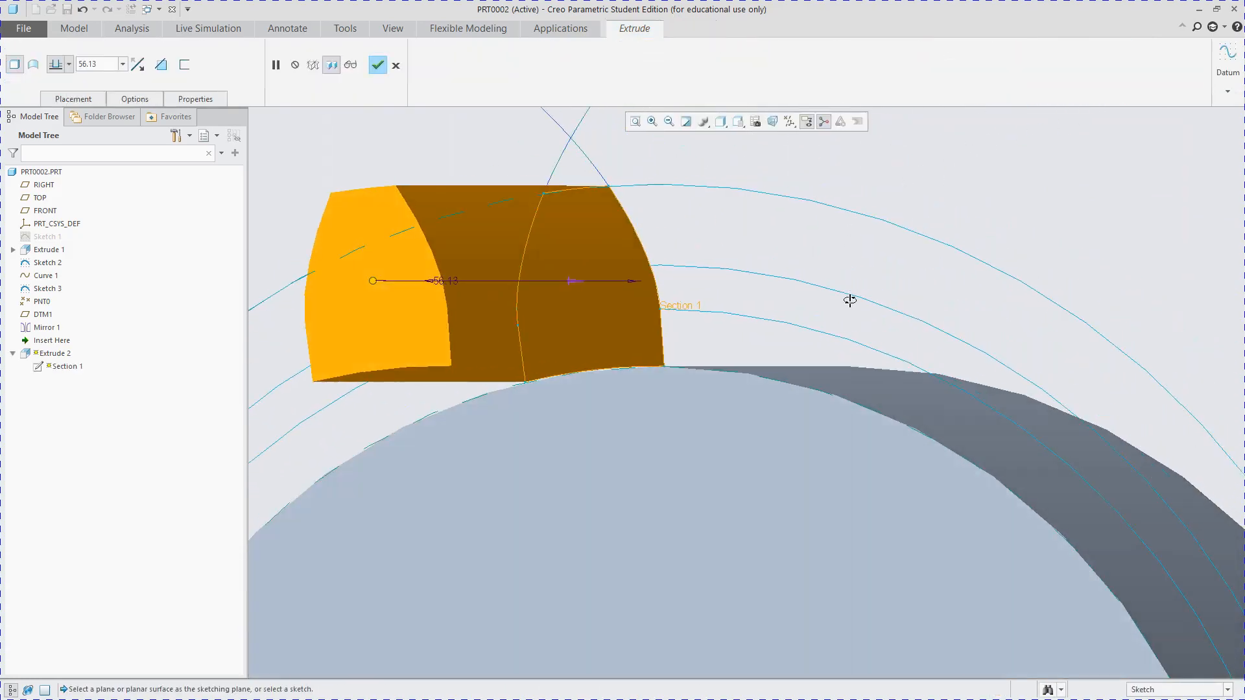
- Flip the tooth's extrusion direction so it runs along the cylinder's length instead of away from it
{"action": "mouse_move", "coordinate": [850, 300]}
{"action": "middle_mouse_down"}
{"action": "mouse_move", "coordinate": [869, 320]}
{"action": "mouse_move", "coordinate": [847, 300]}
{"action": "middle_mouse_up"}
{"action": "middle_click_drag", "start_coordinate": [769, 316], "coordinate": [741, 332]}
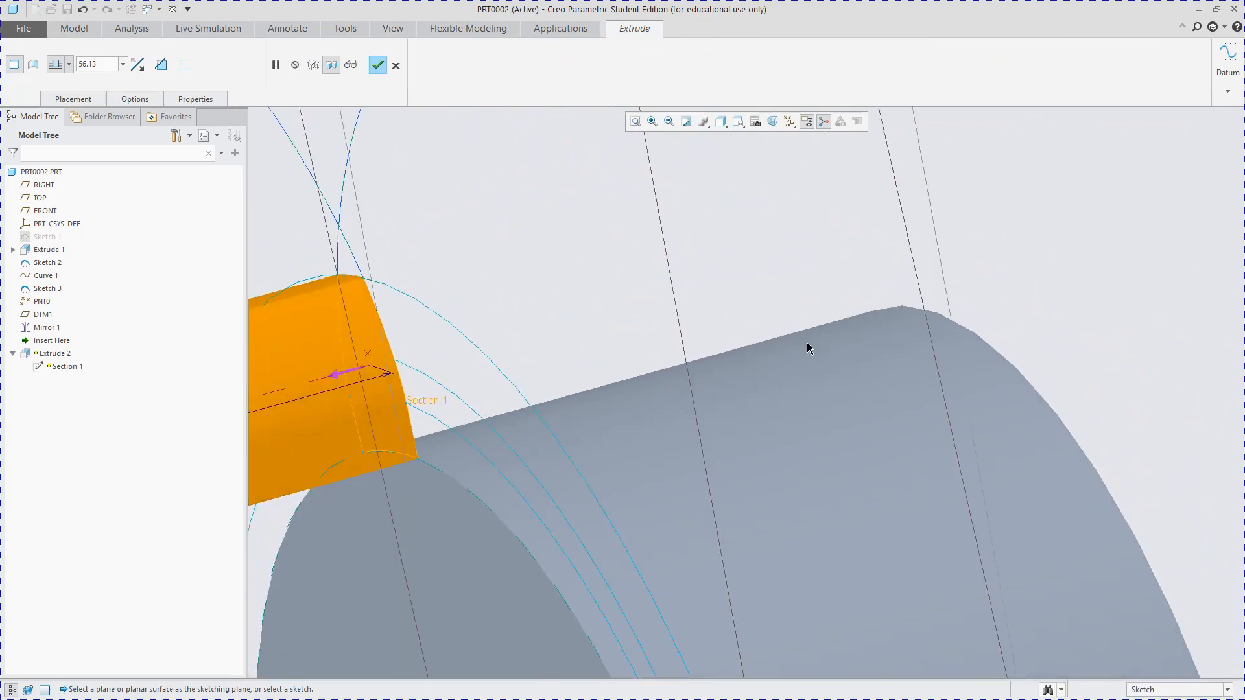
{"action": "scroll", "coordinate": [806, 344], "scroll_direction": "up", "scroll_amount": 3}
{"action": "scroll", "coordinate": [405, 342], "scroll_direction": "down", "scroll_amount": 2}
{"action": "scroll", "coordinate": [797, 362], "scroll_direction": "down", "scroll_amount": 1}
{"action": "scroll", "coordinate": [786, 370], "scroll_direction": "up", "scroll_amount": 3}
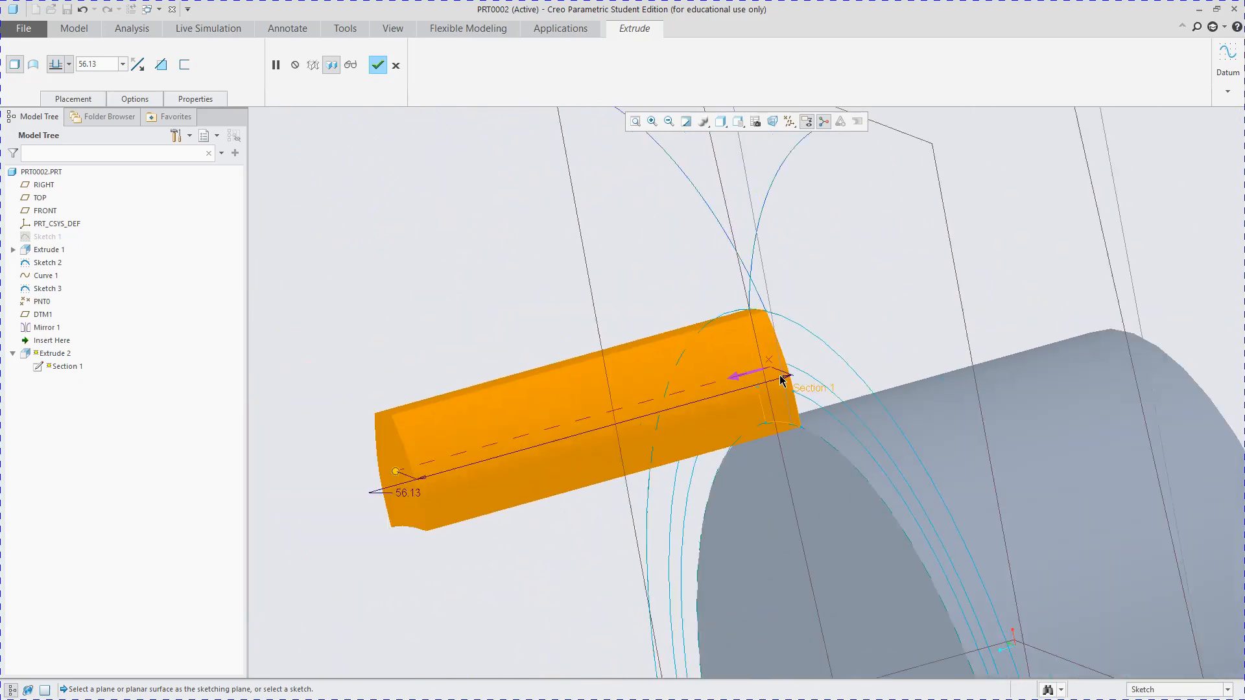
{"action": "scroll", "coordinate": [783, 381], "scroll_direction": "down", "scroll_amount": 3}
{"action": "scroll", "coordinate": [772, 387], "scroll_direction": "up", "scroll_amount": 2}
{"action": "middle_click_drag", "start_coordinate": [773, 387], "coordinate": [718, 426]}
{"action": "scroll", "coordinate": [878, 515], "scroll_direction": "up", "scroll_amount": 2}
{"action": "scroll", "coordinate": [917, 467], "scroll_direction": "down", "scroll_amount": 3}
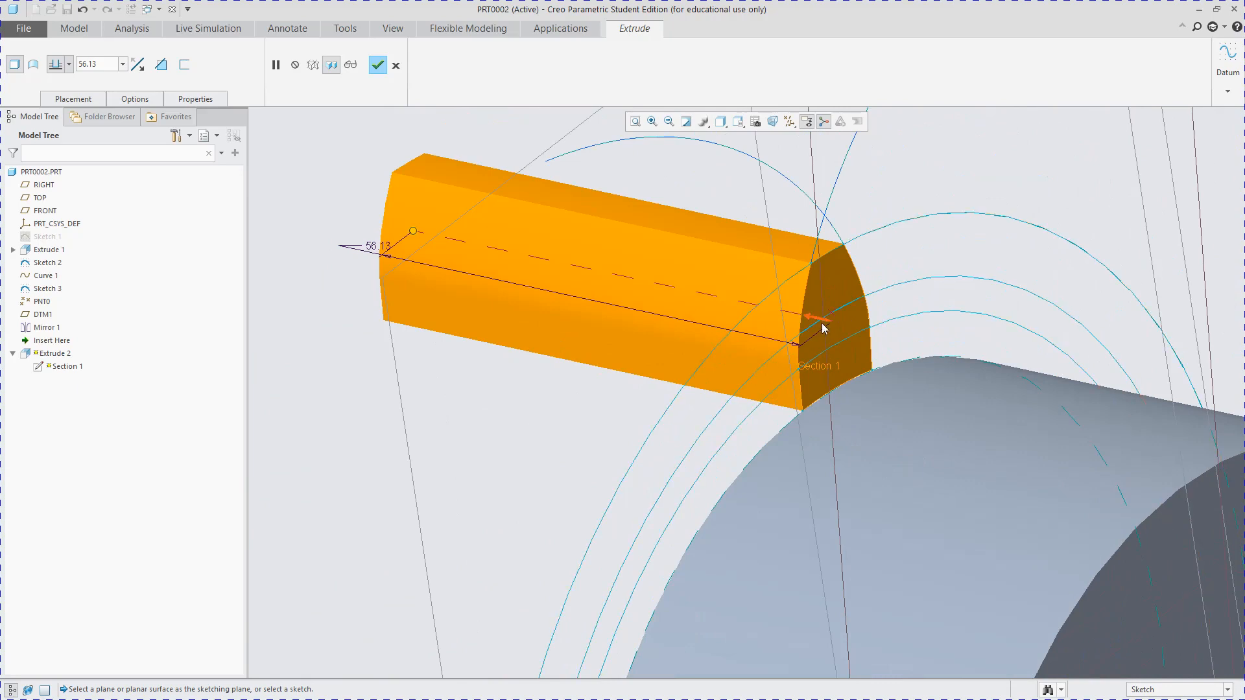
{"action": "left_click", "coordinate": [142, 68]}
- Set the tooth's extrusion depth to the parameter width, add it as a feature relation, and complete the extrusion
{"action": "scroll", "coordinate": [583, 350], "scroll_direction": "up", "scroll_amount": 2}
{"action": "scroll", "coordinate": [584, 351], "scroll_direction": "up", "scroll_amount": 2}
{"action": "scroll", "coordinate": [859, 400], "scroll_direction": "down", "scroll_amount": 3}
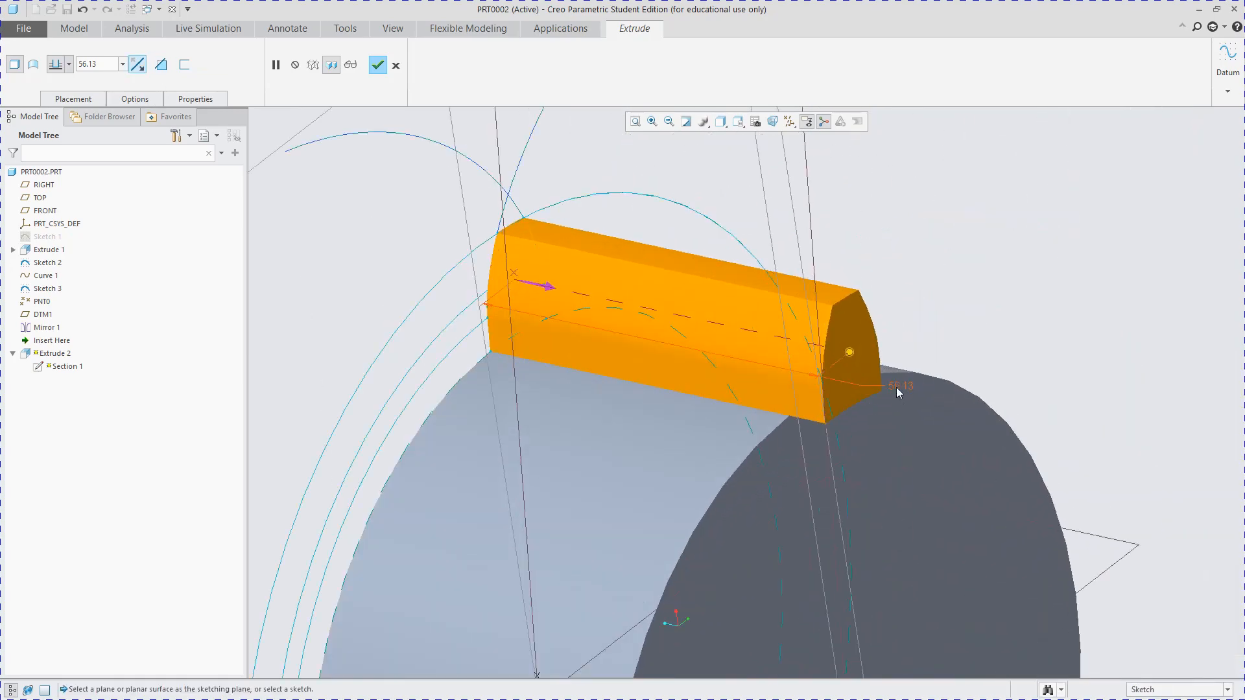
{"action": "double_click", "coordinate": [898, 392]}
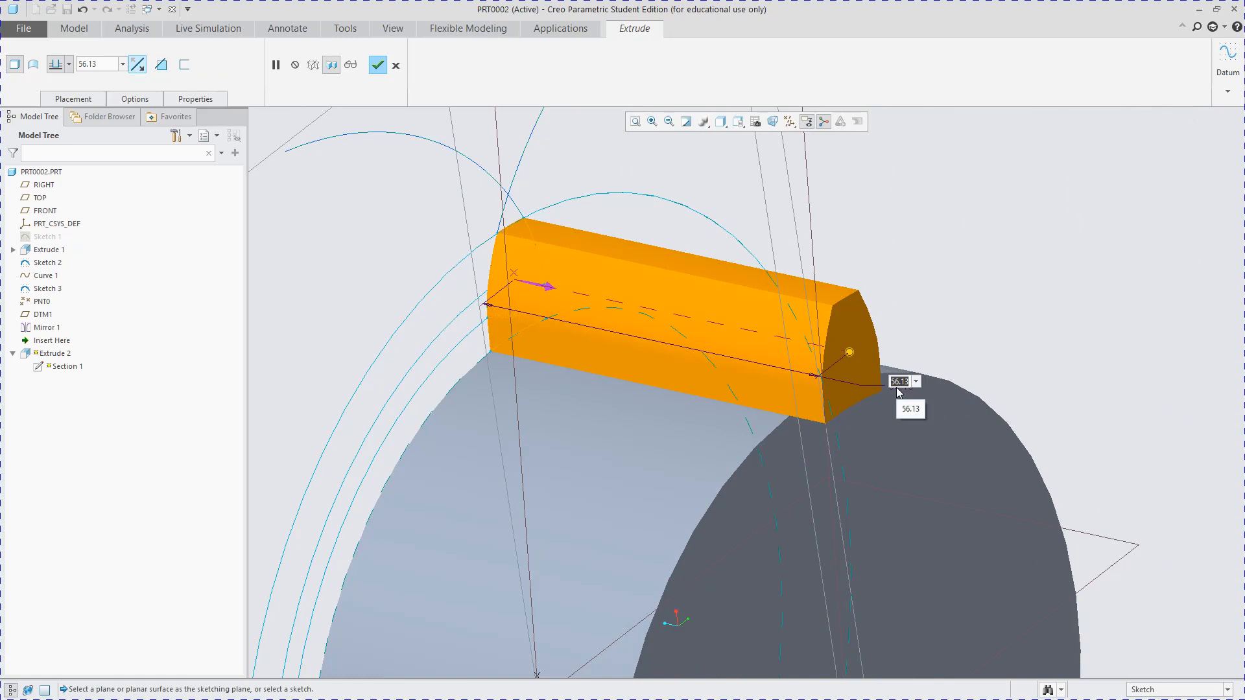
{"action": "type", "text": "width"}
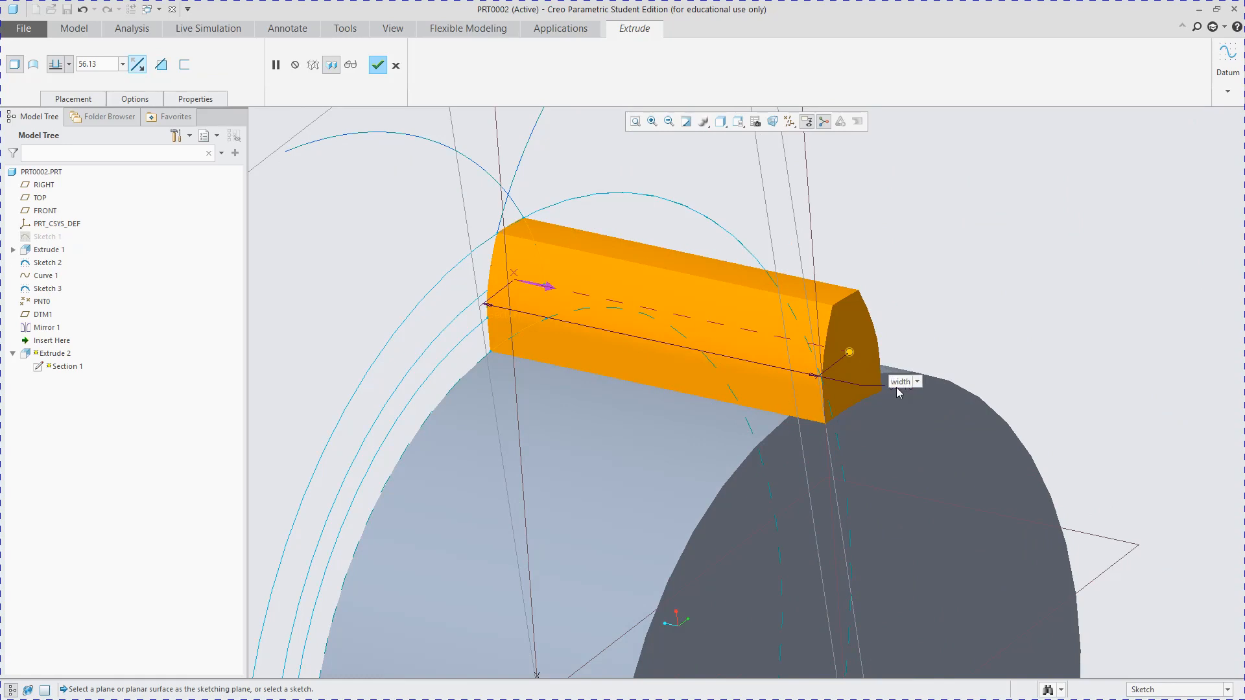
{"action": "key", "text": "Return"}
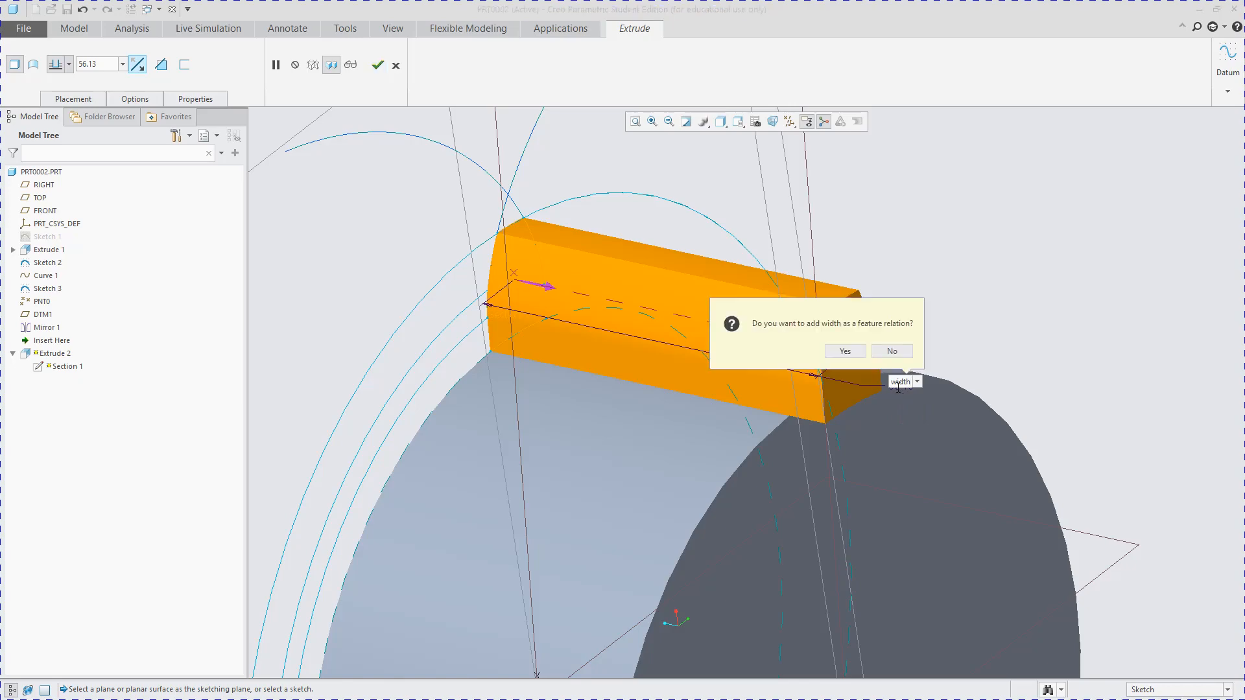
{"action": "left_click", "coordinate": [845, 352]}
{"action": "middle_click_drag", "start_coordinate": [818, 372], "coordinate": [767, 356]}
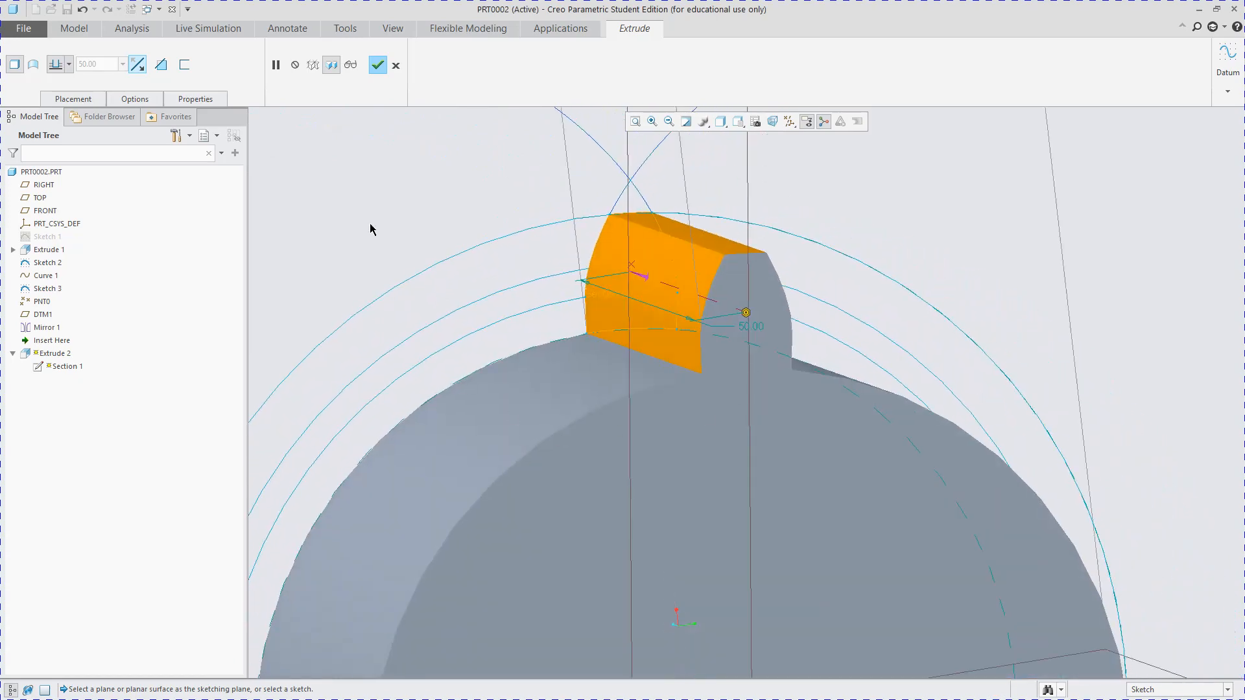
{"action": "left_click", "coordinate": [378, 65]}
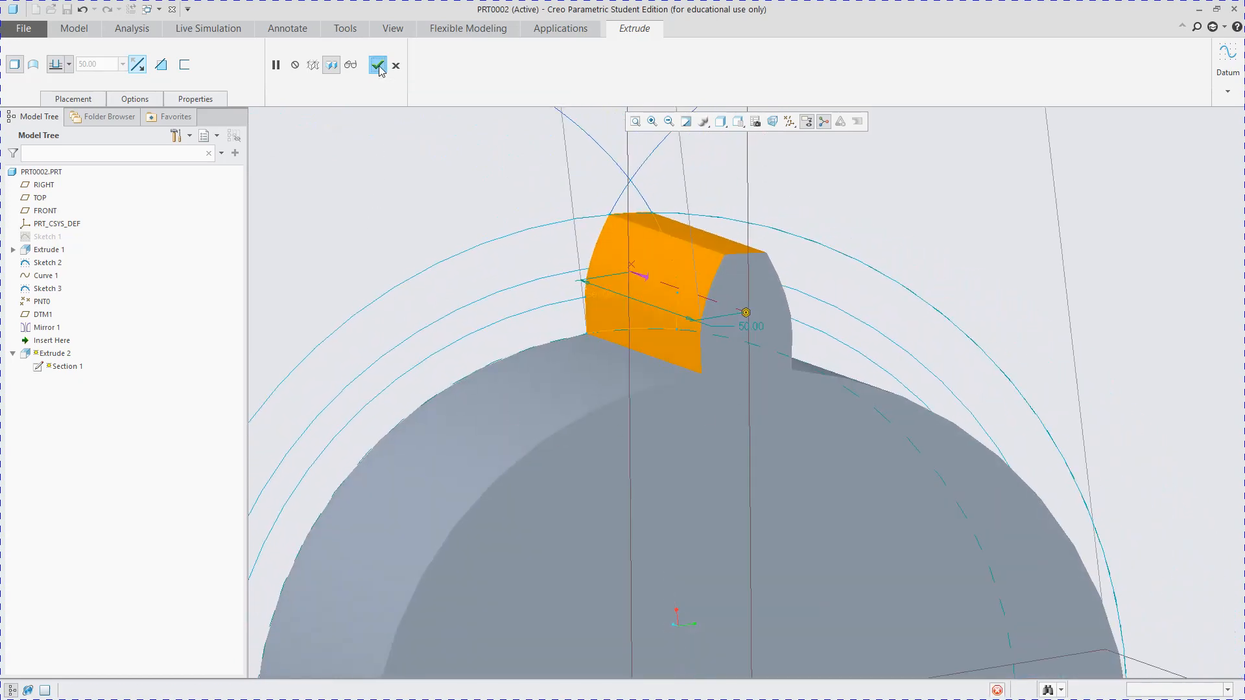
- Examine the extruded tooth on the cylinder from several angles, checking its flanks, tip and root
{"action": "middle_click_drag", "start_coordinate": [436, 200], "coordinate": [463, 188]}
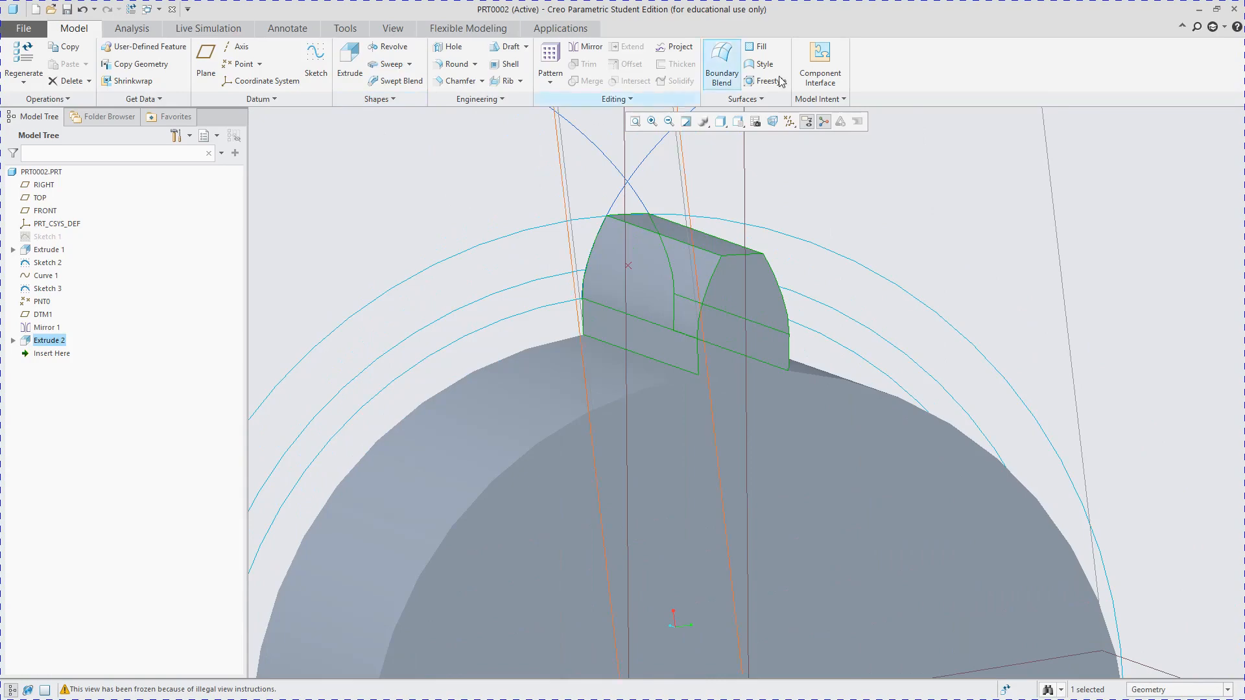
{"action": "middle_click_drag", "start_coordinate": [412, 156], "coordinate": [698, 231]}
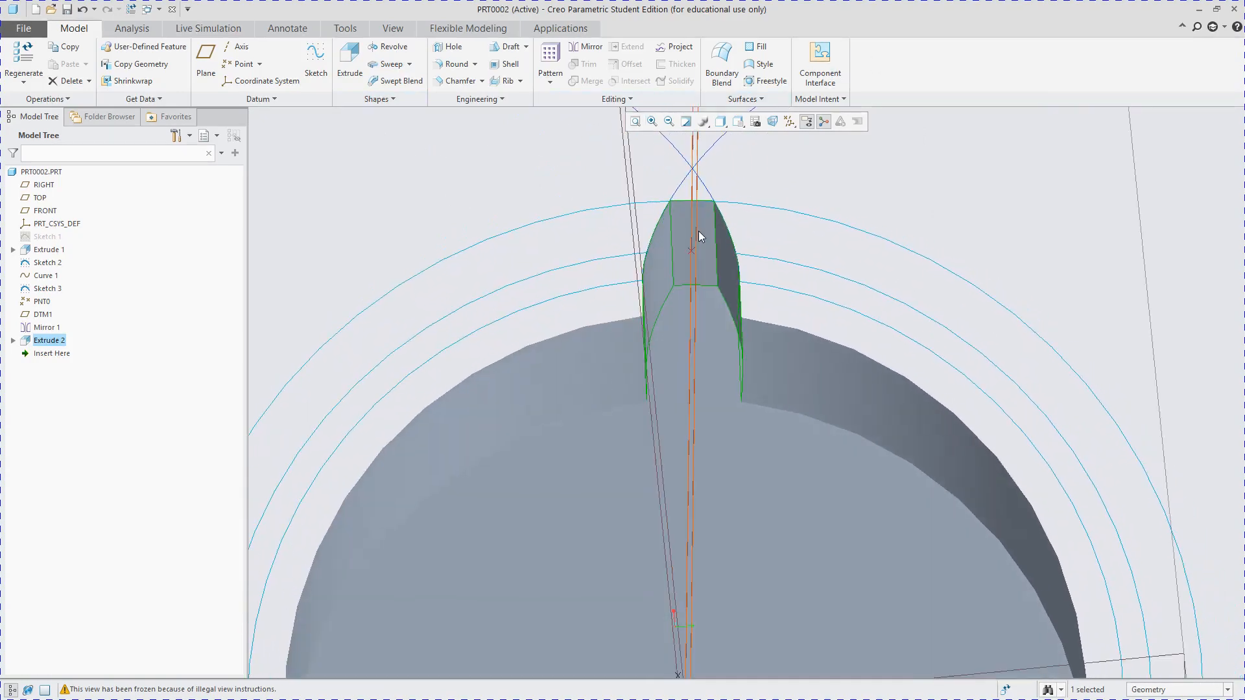
{"action": "middle_click_drag", "start_coordinate": [744, 279], "coordinate": [784, 316]}
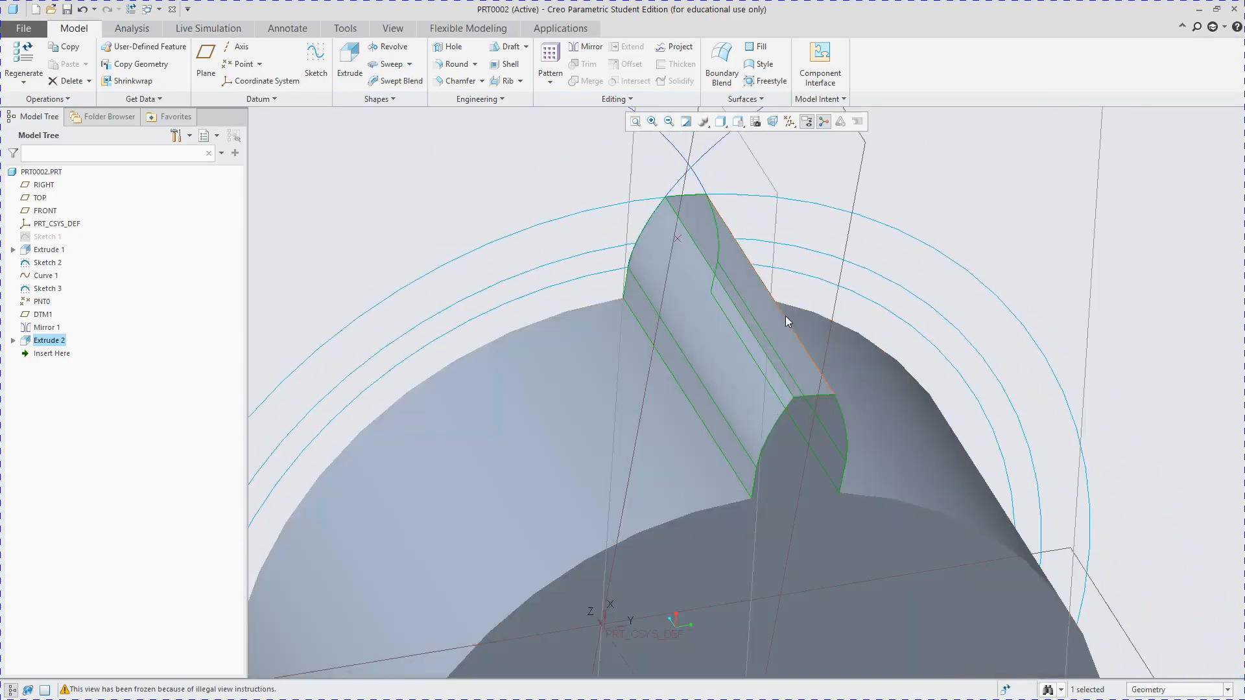
{"action": "scroll", "coordinate": [786, 362], "scroll_direction": "up", "scroll_amount": 5}
{"action": "scroll", "coordinate": [786, 362], "scroll_direction": "down", "scroll_amount": 4}
{"action": "middle_click_drag", "start_coordinate": [794, 376], "coordinate": [558, 352]}
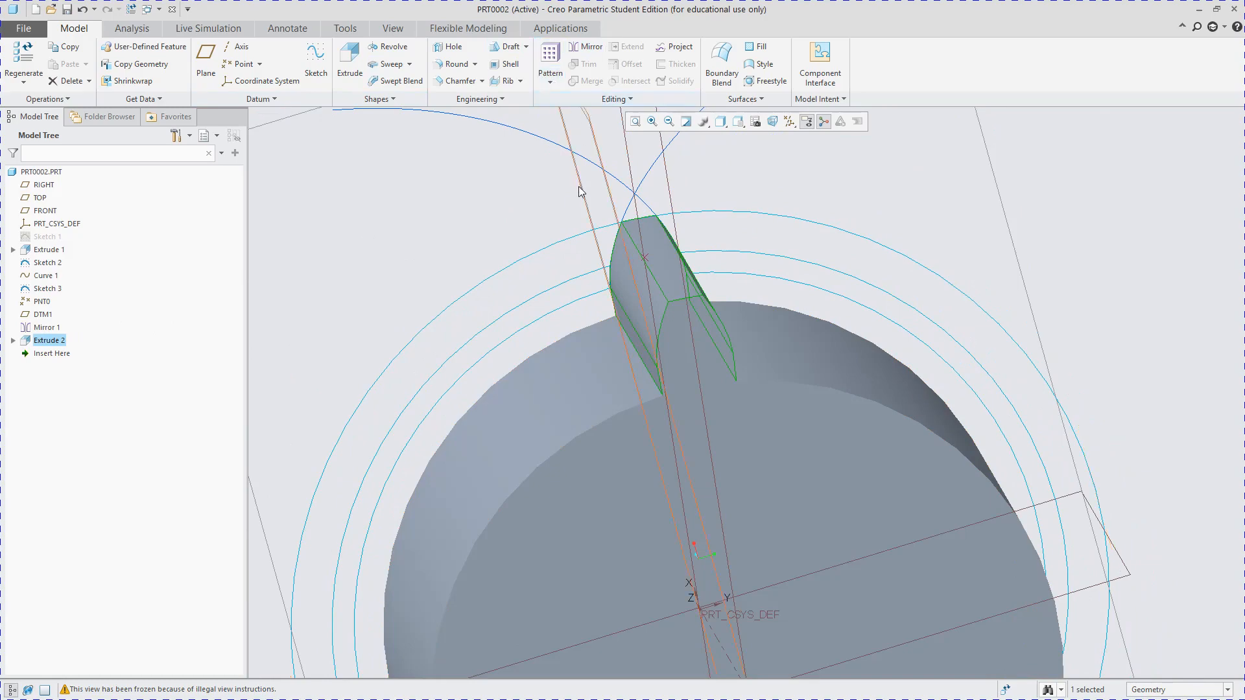
{"action": "scroll", "coordinate": [543, 228], "scroll_direction": "down", "scroll_amount": 5}
{"action": "scroll", "coordinate": [542, 225], "scroll_direction": "up", "scroll_amount": 3}
{"action": "scroll", "coordinate": [555, 161], "scroll_direction": "down", "scroll_amount": 5}
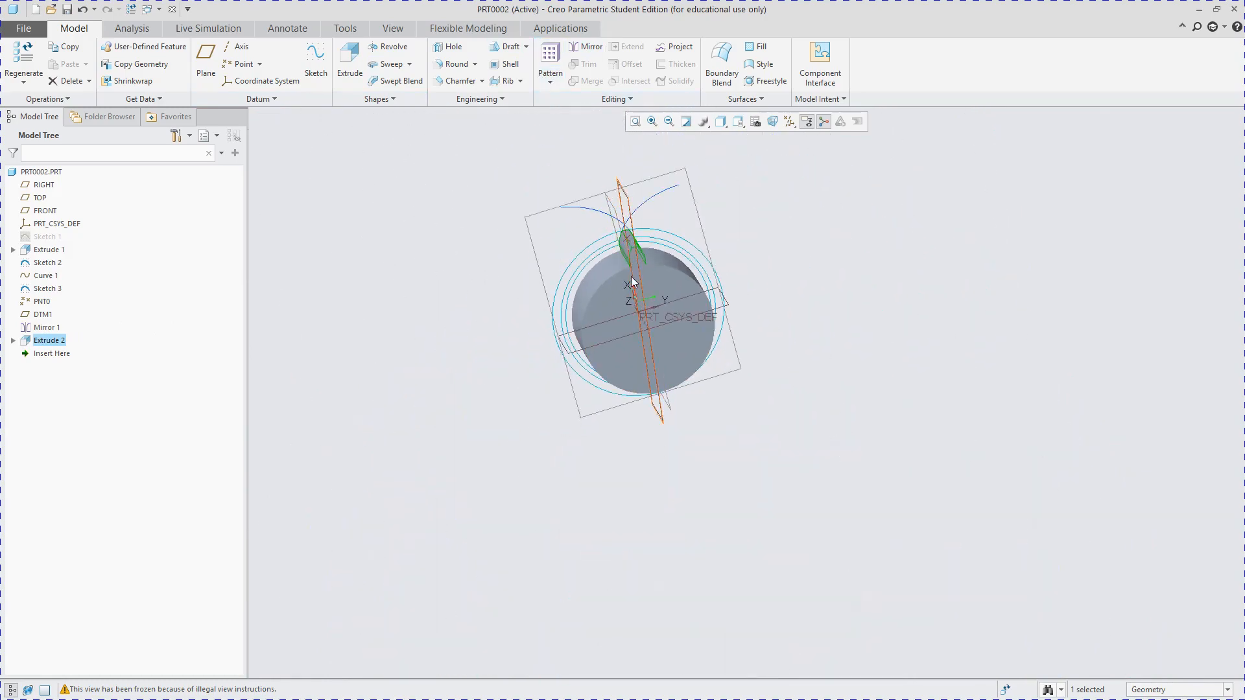
{"action": "scroll", "coordinate": [589, 198], "scroll_direction": "up", "scroll_amount": 3}
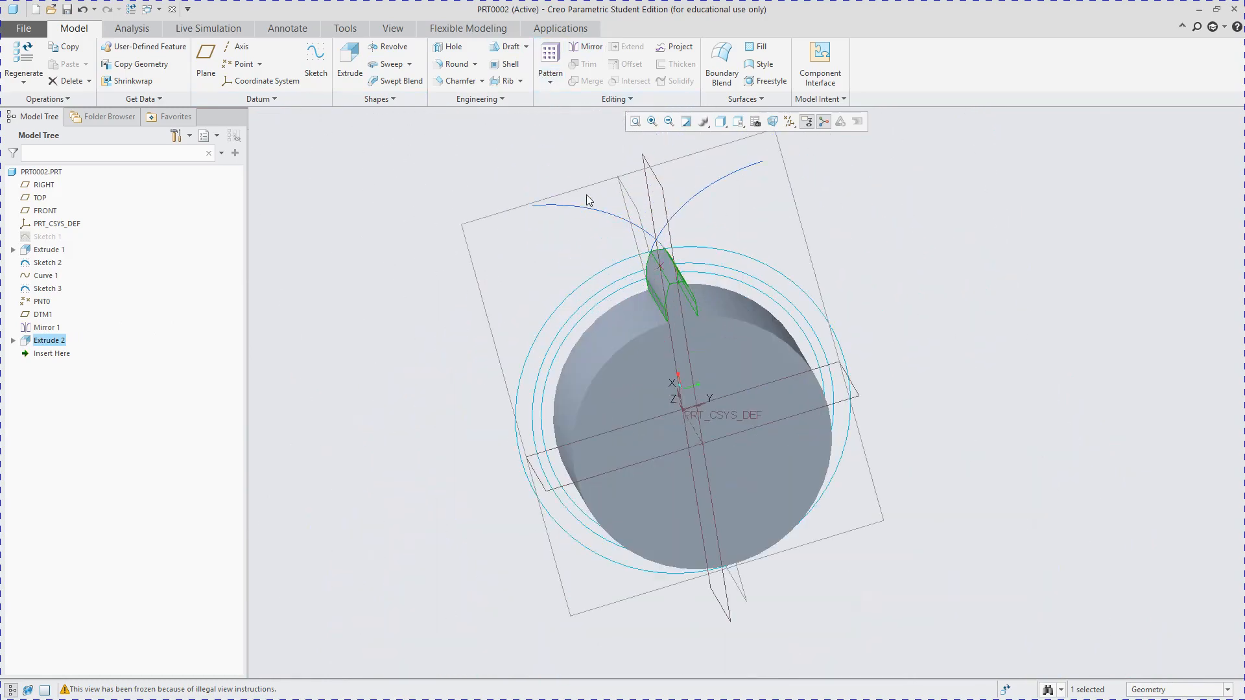
- Start a pattern of the extruded tooth, set its type to Axis, and choose the cylinder's central axis as its centre
{"action": "left_click", "coordinate": [556, 55]}
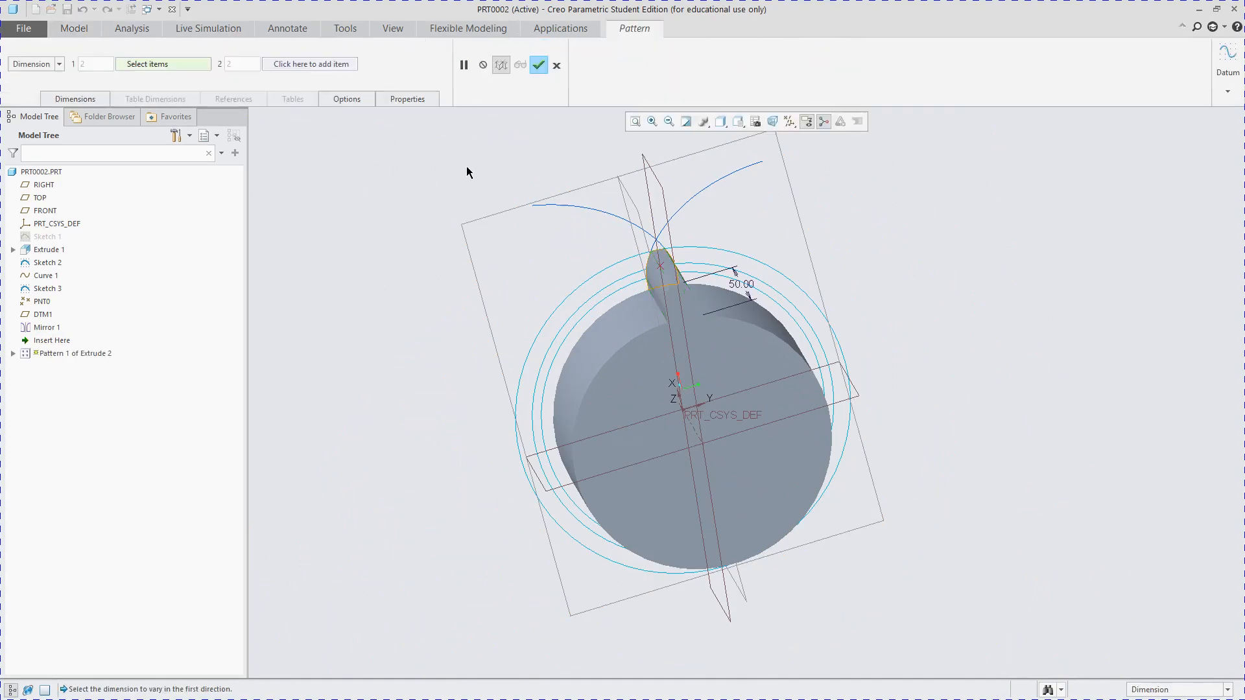
{"action": "left_click", "coordinate": [37, 64]}
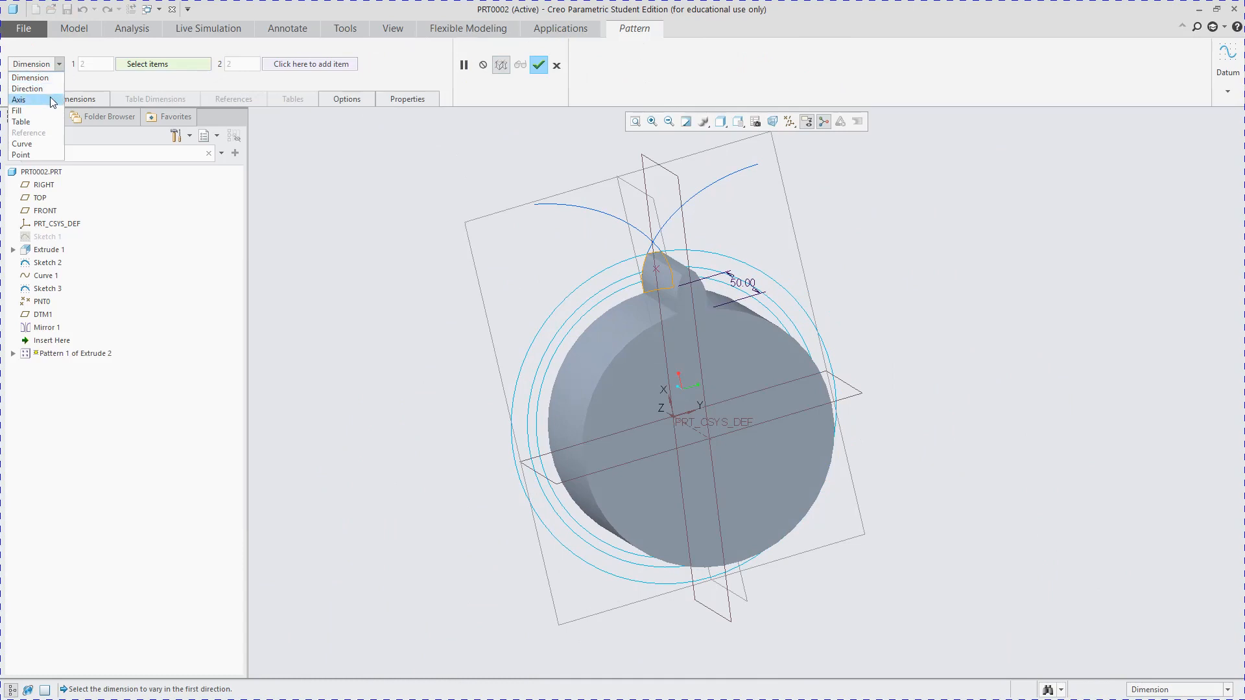
{"action": "left_click", "coordinate": [50, 99]}
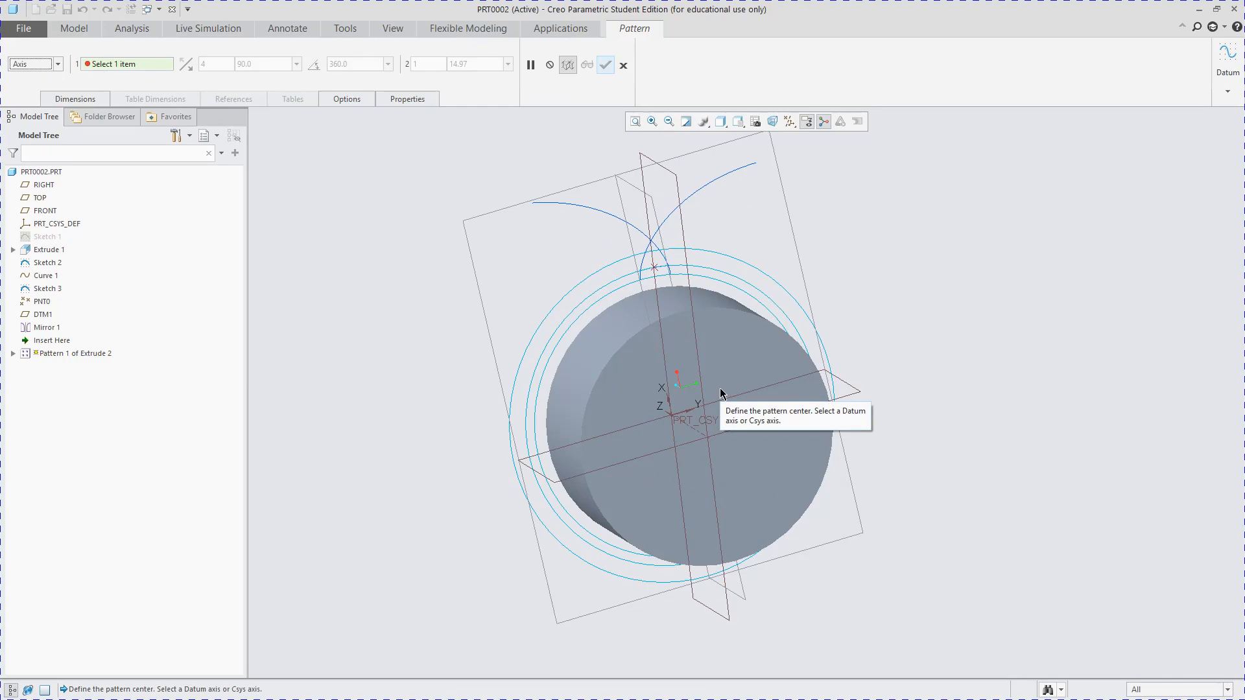
{"action": "scroll", "coordinate": [706, 383], "scroll_direction": "up", "scroll_amount": 4}
{"action": "scroll", "coordinate": [695, 370], "scroll_direction": "down", "scroll_amount": 7}
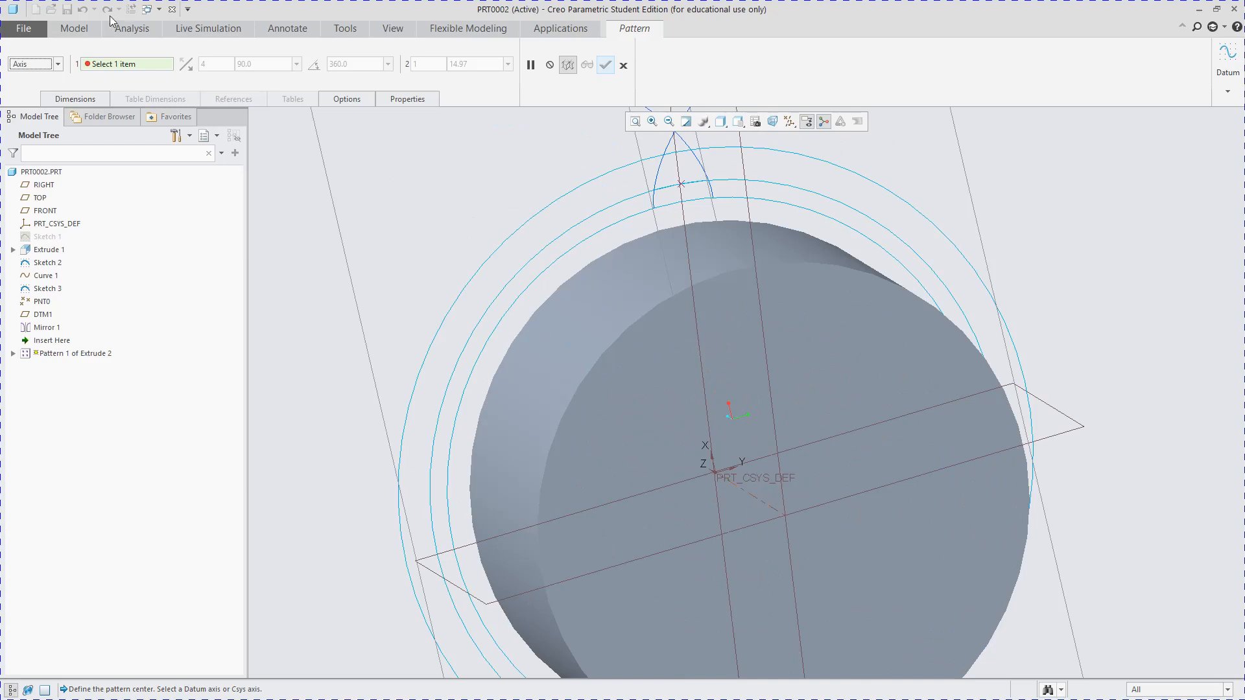
{"action": "left_click", "coordinate": [133, 63]}
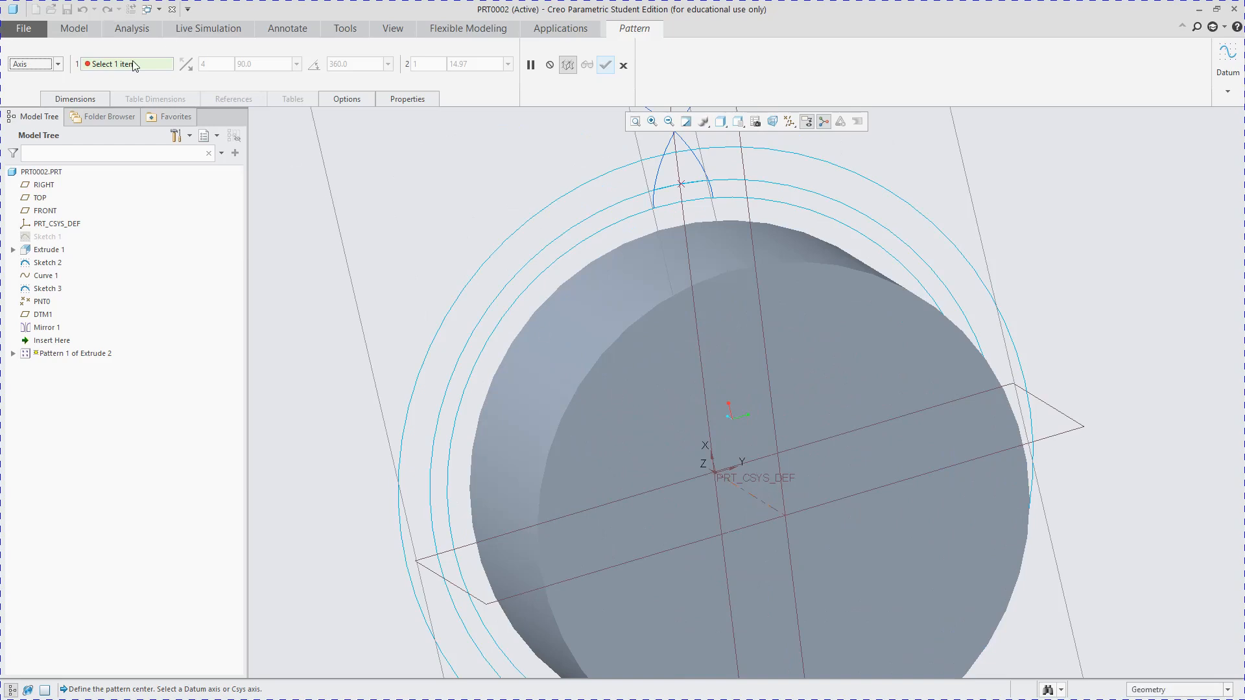
{"action": "left_click", "coordinate": [754, 499]}
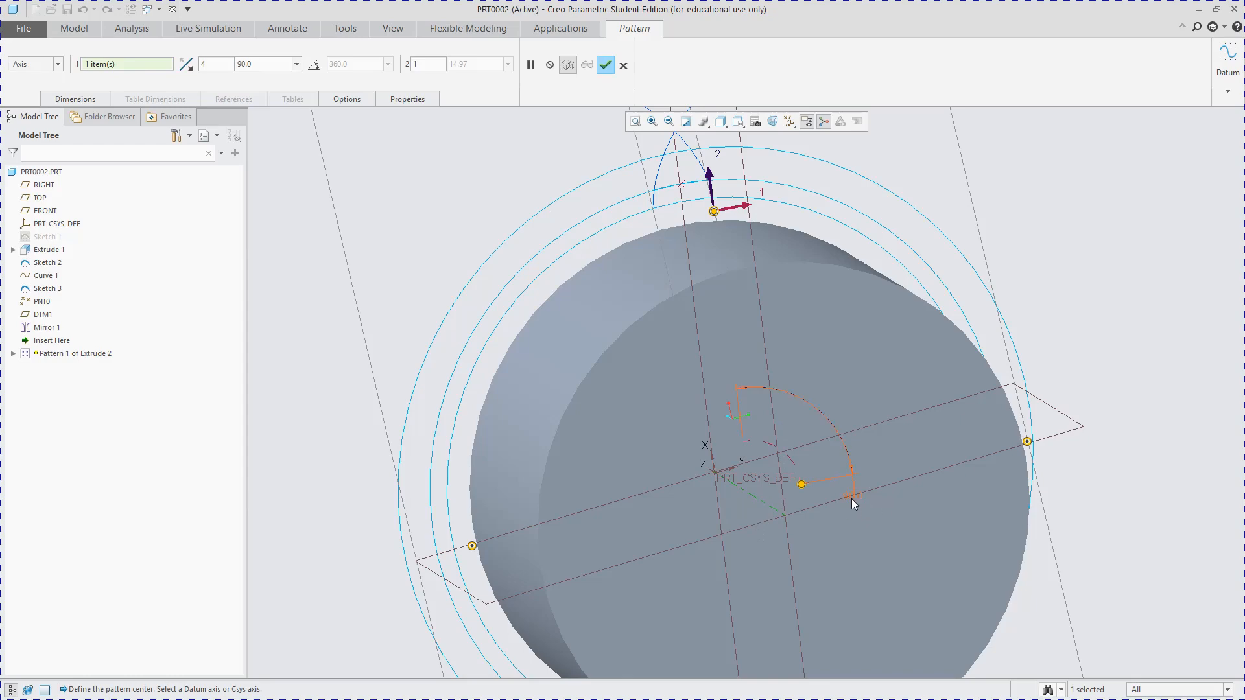
{"action": "mouse_move", "coordinate": [853, 503]}
{"action": "middle_mouse_down"}
{"action": "mouse_move", "coordinate": [826, 482]}
{"action": "mouse_move", "coordinate": [986, 426]}
{"action": "middle_mouse_up"}
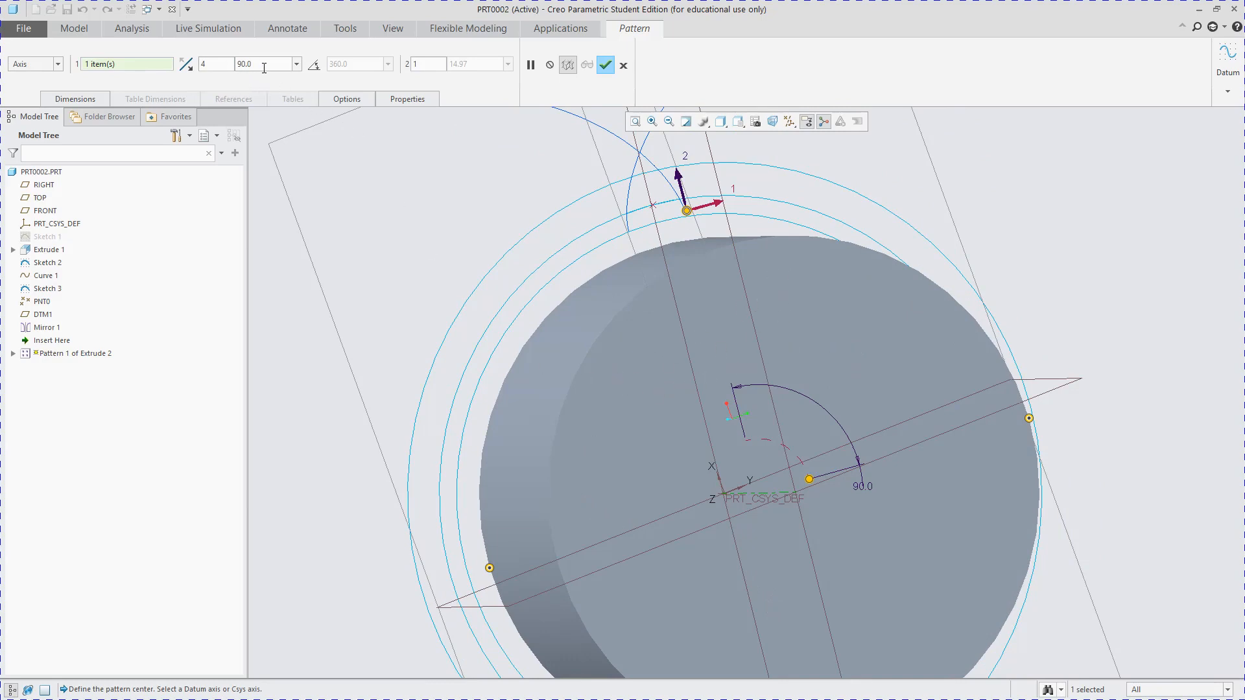
- Set the axis pattern to 18 teeth spaced 20° apart and complete it
{"action": "left_click", "coordinate": [223, 64]}
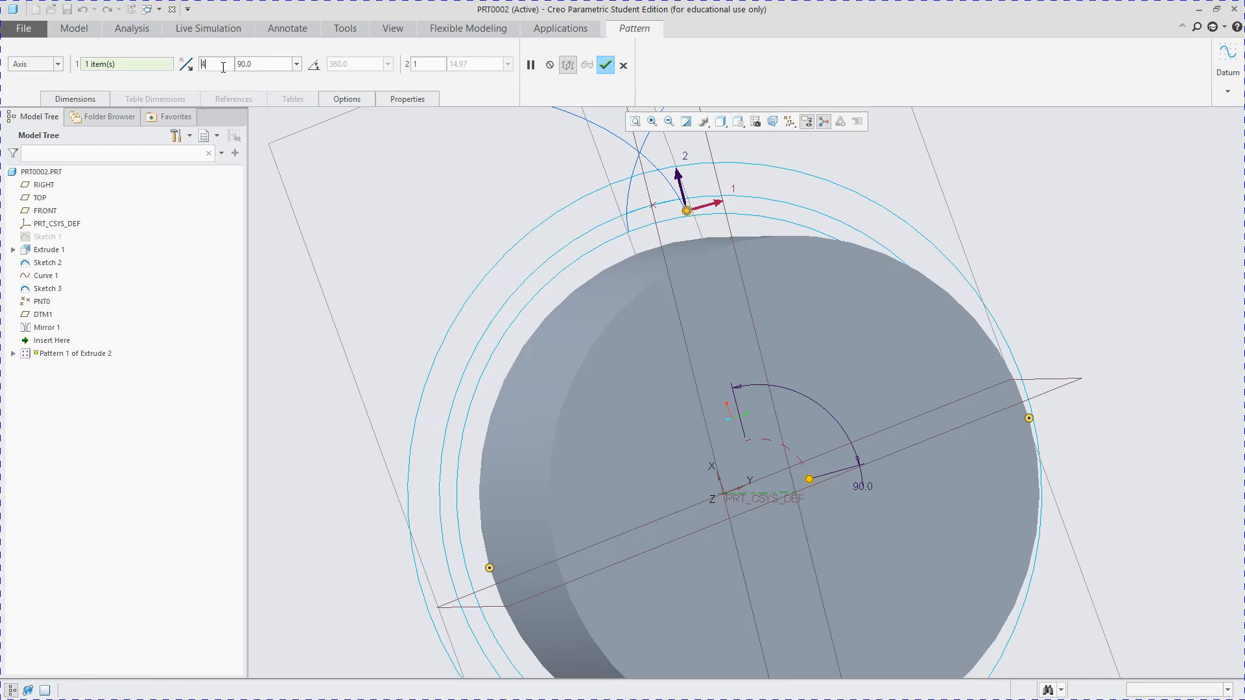
{"action": "key", "text": "BackSpace"}
{"action": "key", "text": "Tab"}
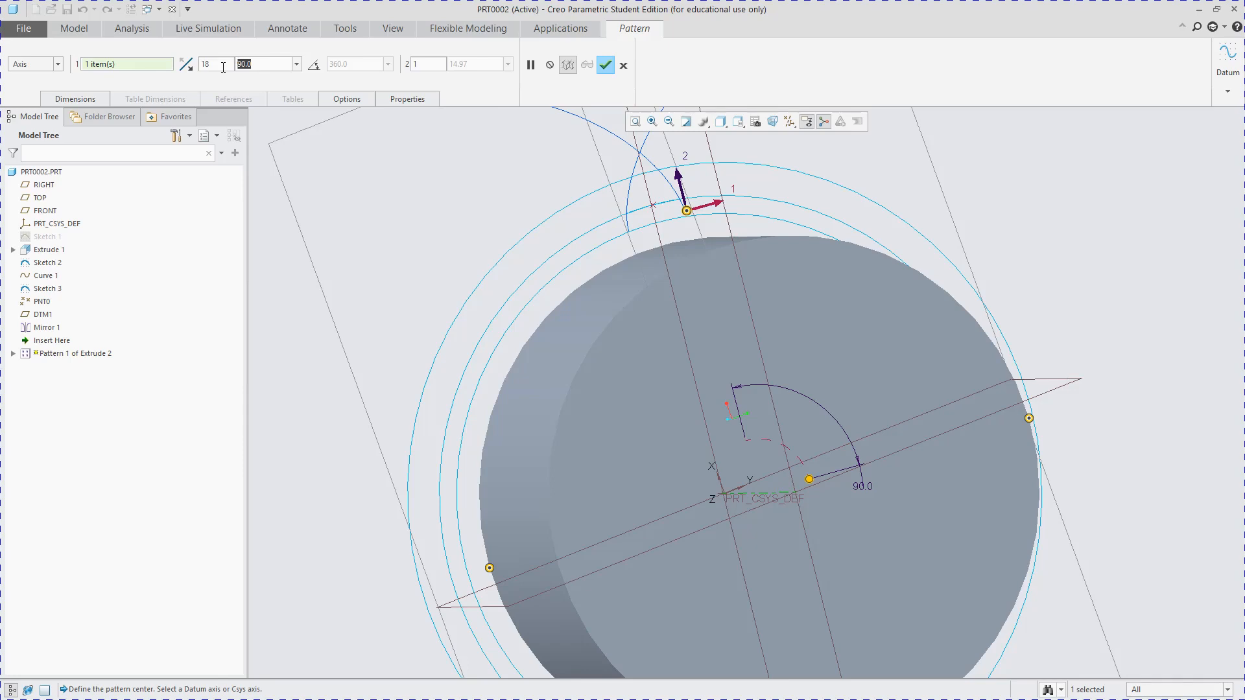
{"action": "type", "text": "20"}
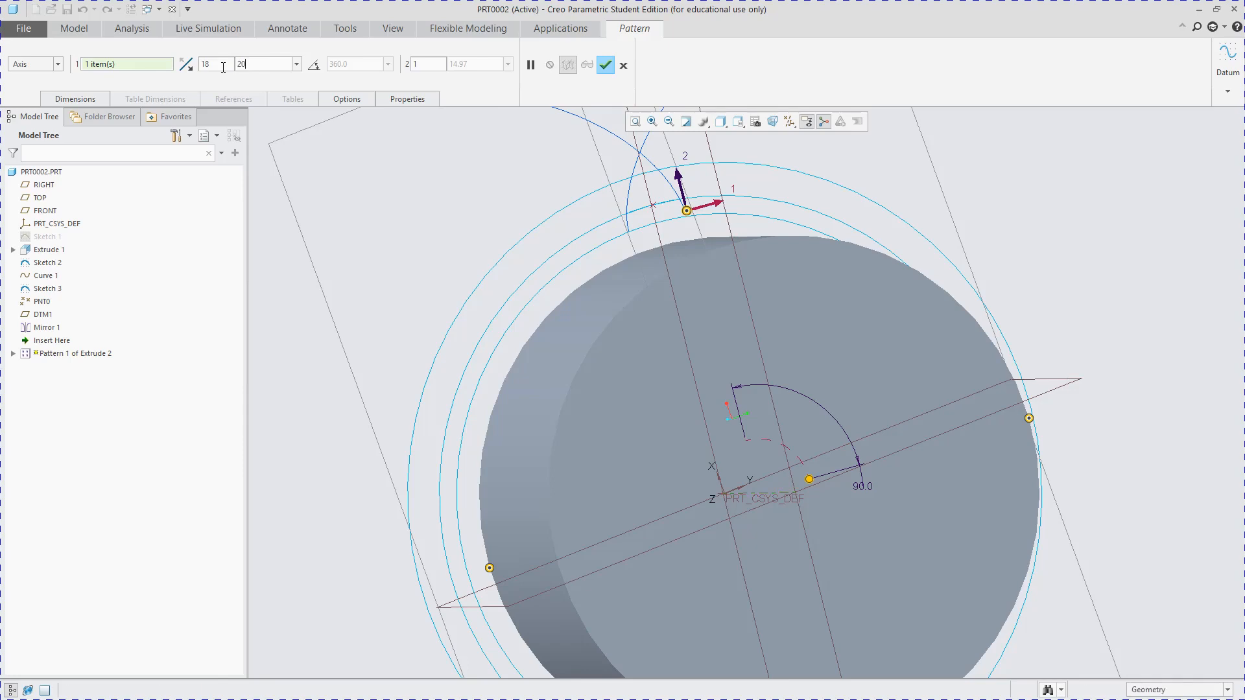
{"action": "key", "text": "Return"}
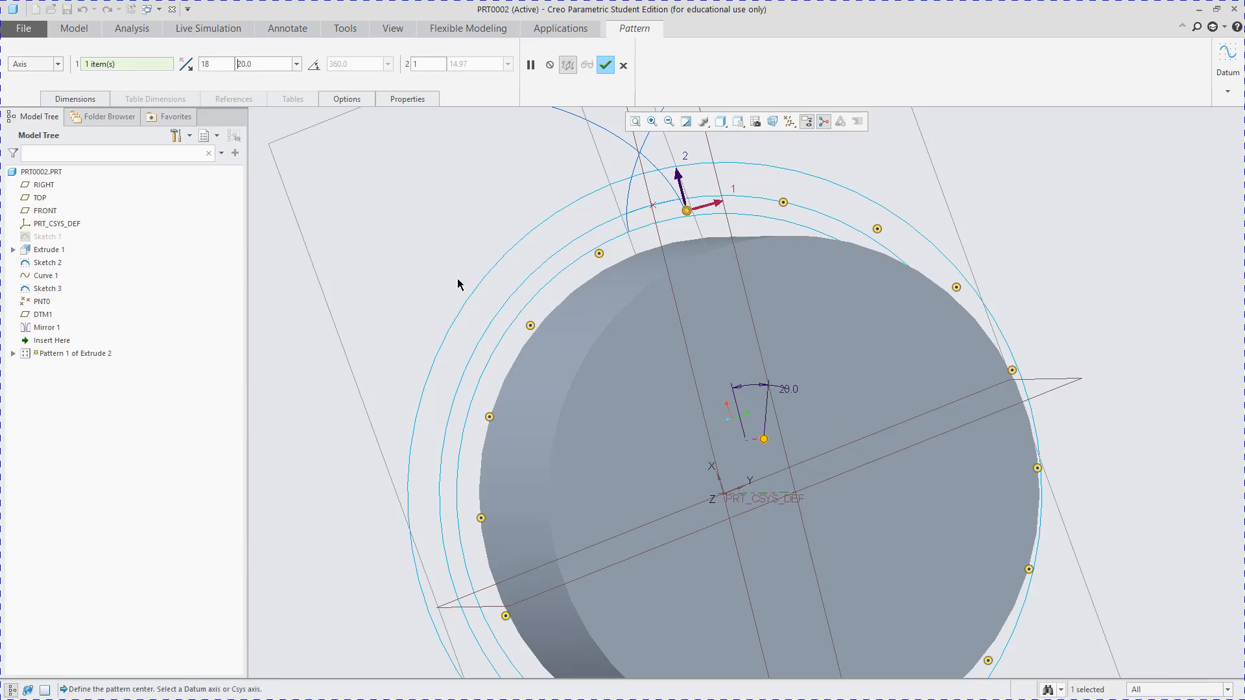
{"action": "scroll", "coordinate": [783, 415], "scroll_direction": "down", "scroll_amount": 3}
{"action": "scroll", "coordinate": [831, 524], "scroll_direction": "up", "scroll_amount": 2}
{"action": "scroll", "coordinate": [832, 523], "scroll_direction": "down", "scroll_amount": 3}
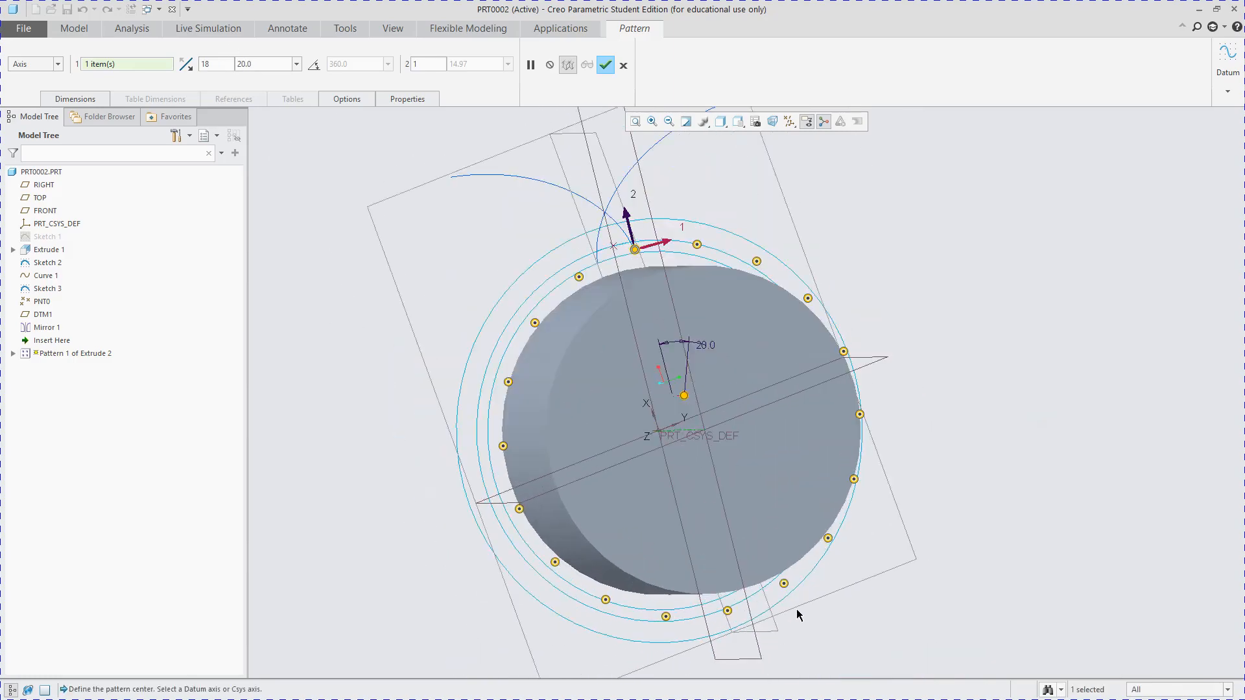
{"action": "scroll", "coordinate": [762, 465], "scroll_direction": "up", "scroll_amount": 2}
{"action": "scroll", "coordinate": [762, 466], "scroll_direction": "up", "scroll_amount": 2}
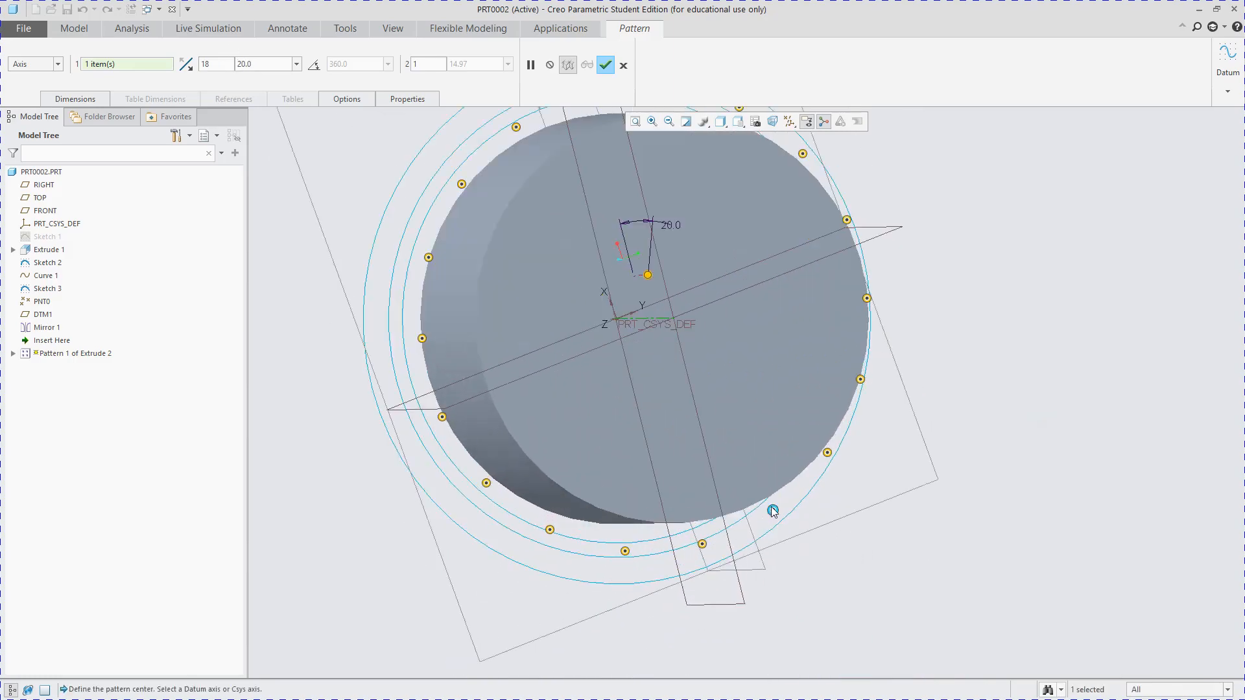
{"action": "middle_click_drag", "start_coordinate": [599, 199], "coordinate": [572, 201]}
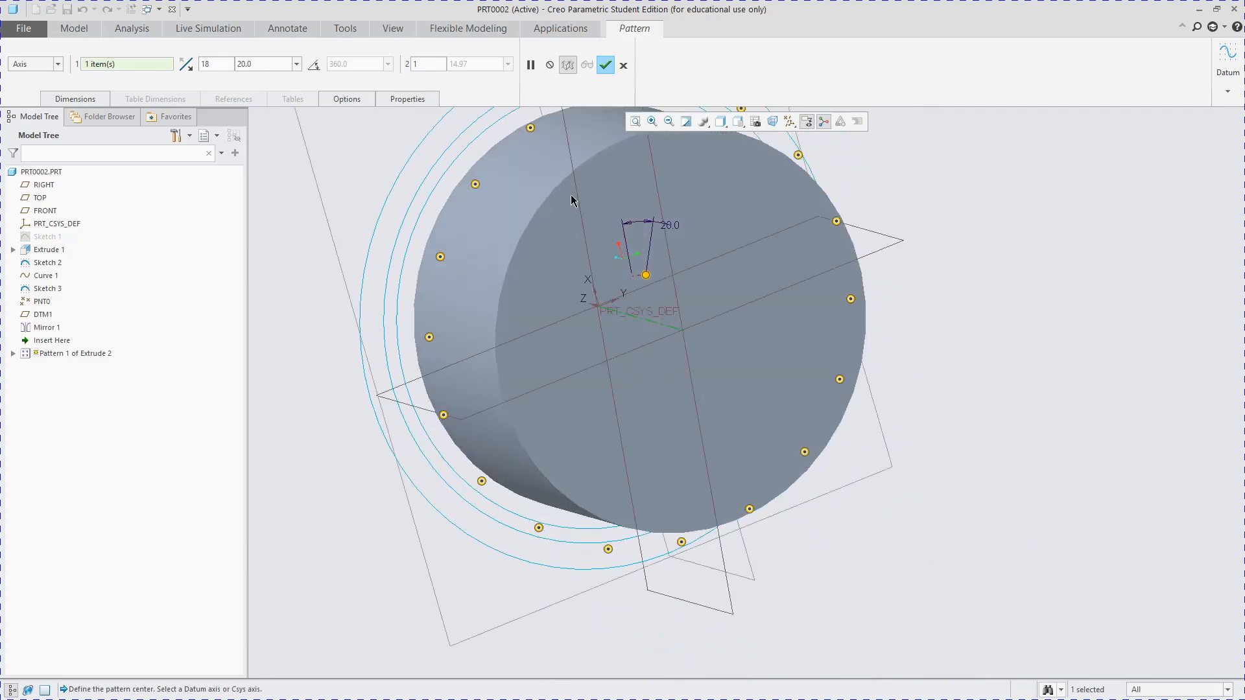
{"action": "left_click", "coordinate": [605, 67]}
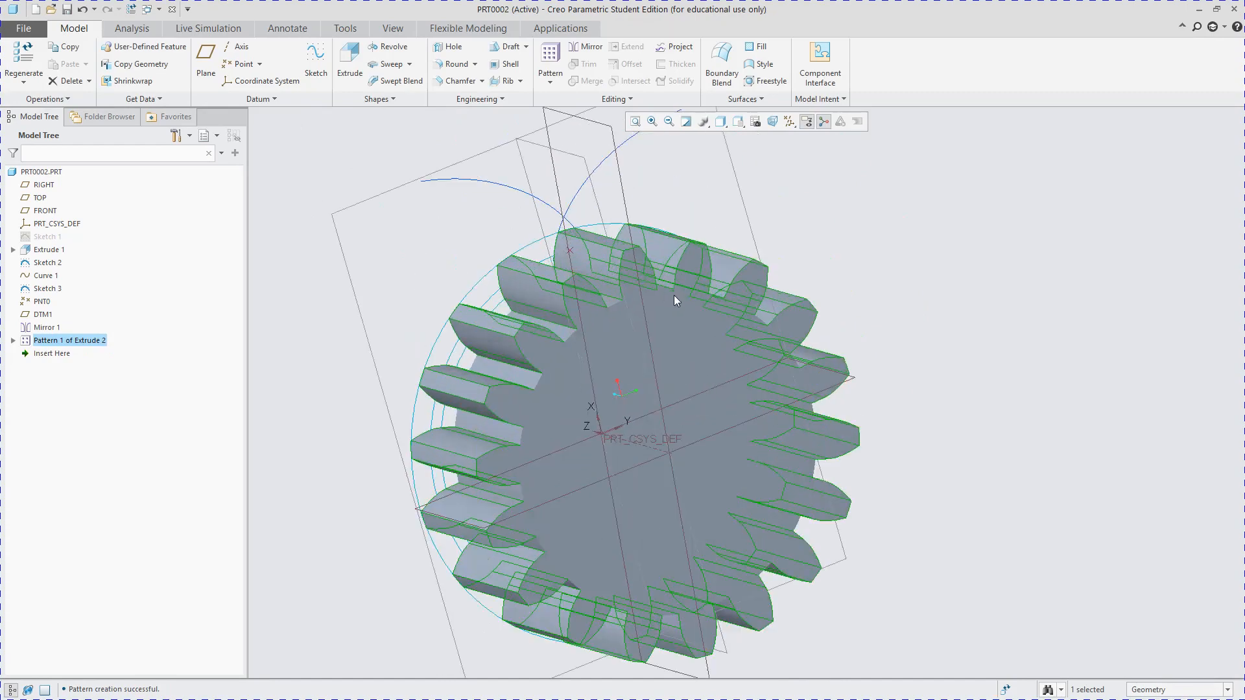
- Turn off the display of all datum axes, points, coordinate systems and planes
{"action": "mouse_move", "coordinate": [675, 295]}
{"action": "middle_mouse_down"}
{"action": "mouse_move", "coordinate": [572, 365]}
{"action": "mouse_move", "coordinate": [662, 356]}
{"action": "mouse_move", "coordinate": [664, 417]}
{"action": "mouse_move", "coordinate": [668, 282]}
{"action": "mouse_move", "coordinate": [632, 297]}
{"action": "mouse_move", "coordinate": [634, 281]}
{"action": "middle_mouse_up"}
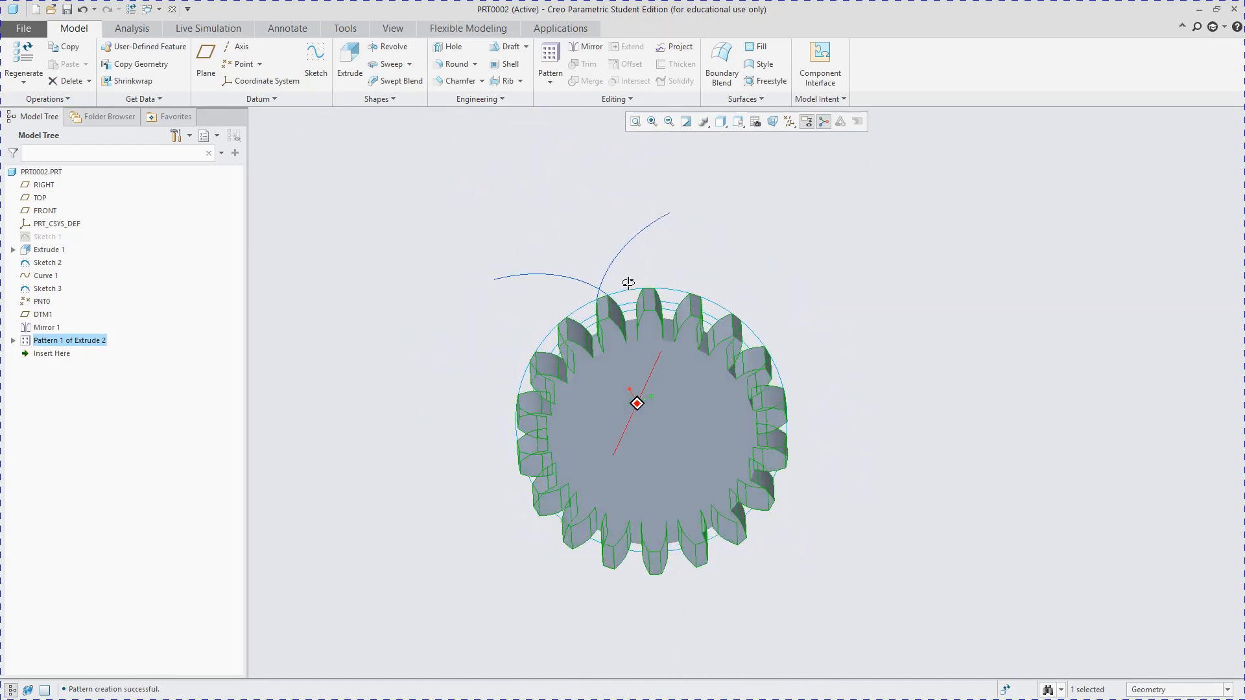
{"action": "left_click", "coordinate": [791, 121]}
{"action": "left_click", "coordinate": [810, 137]}
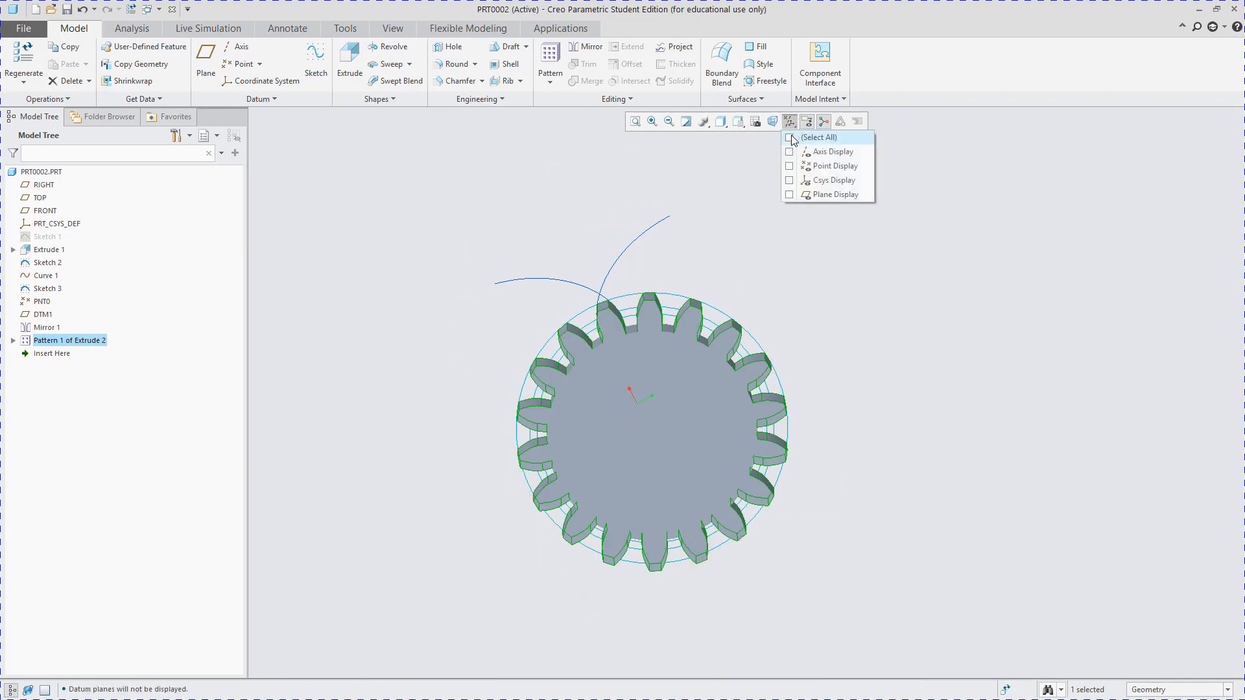
{"action": "left_click", "coordinate": [735, 220]}
- Hide Curve 1 and Sketch 3 so the involute curve and its construction sketch are cleared from view
{"action": "middle_click_drag", "start_coordinate": [621, 283], "coordinate": [649, 286]}
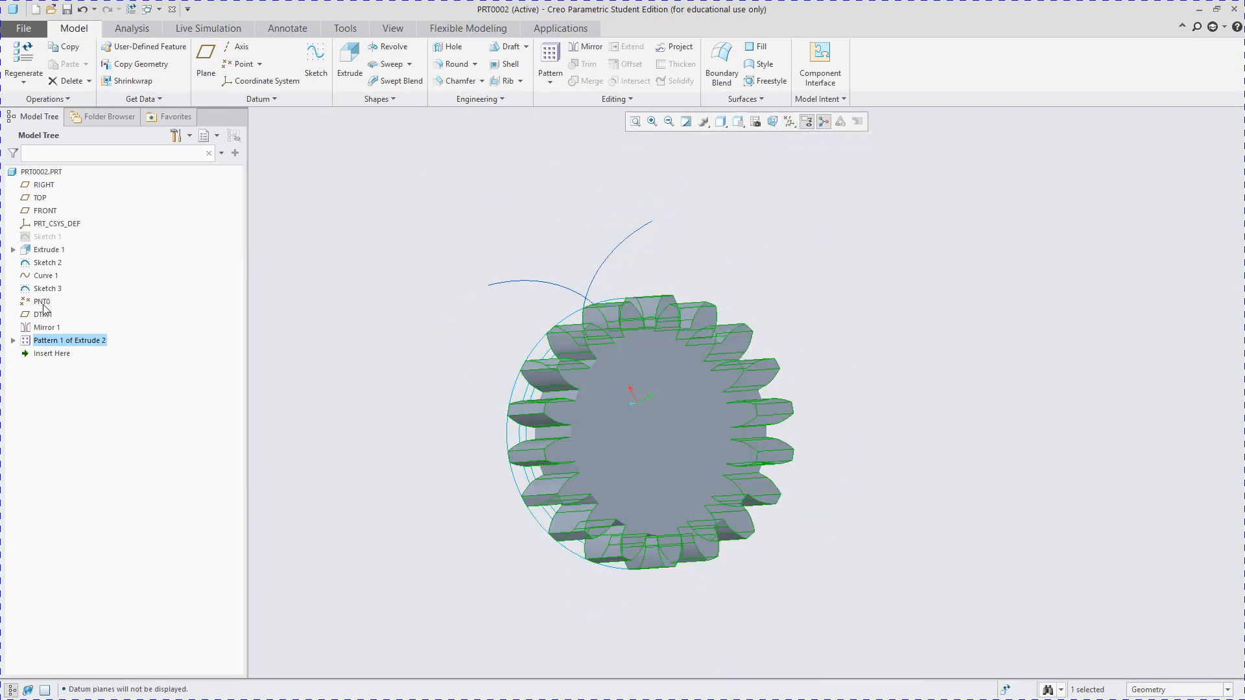
{"action": "left_click", "coordinate": [46, 277]}
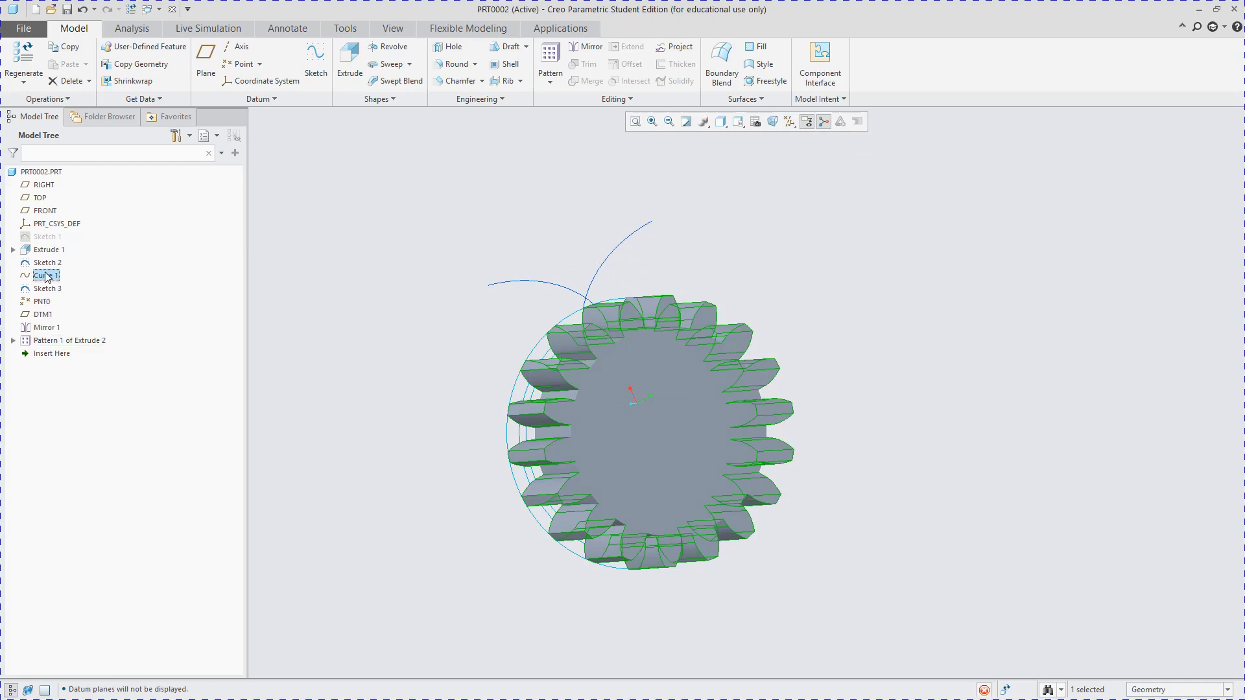
{"action": "right_click", "coordinate": [46, 277]}
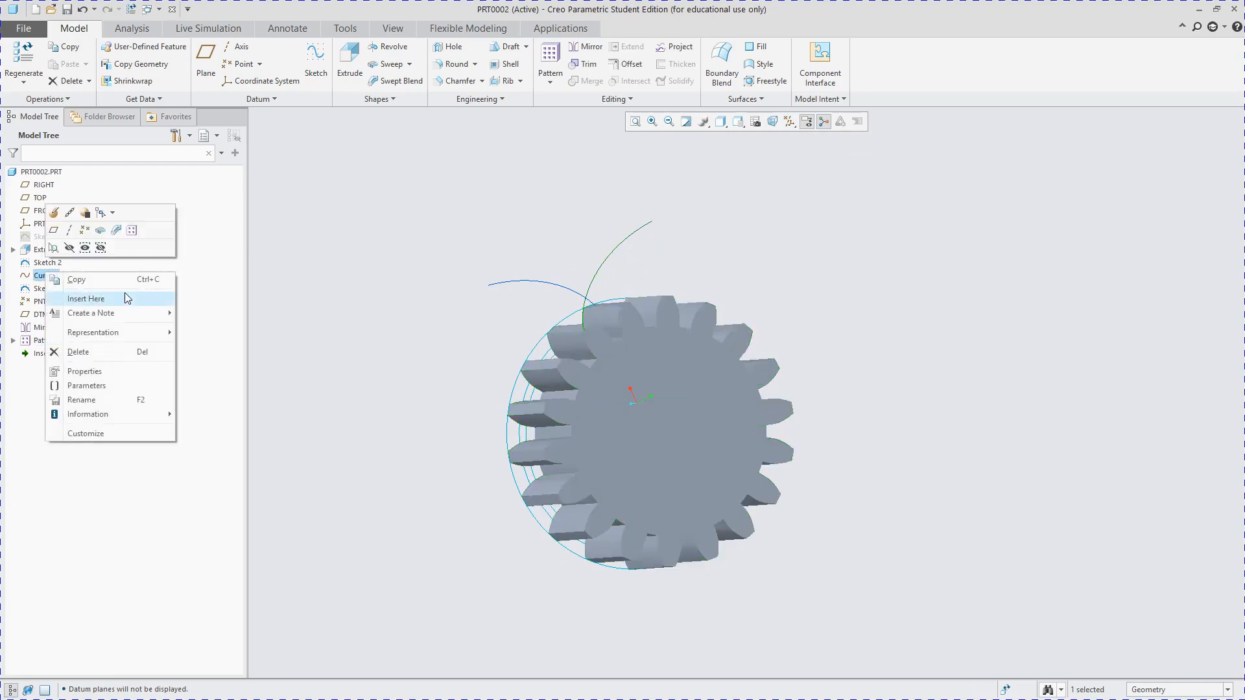
{"action": "left_click", "coordinate": [86, 248]}
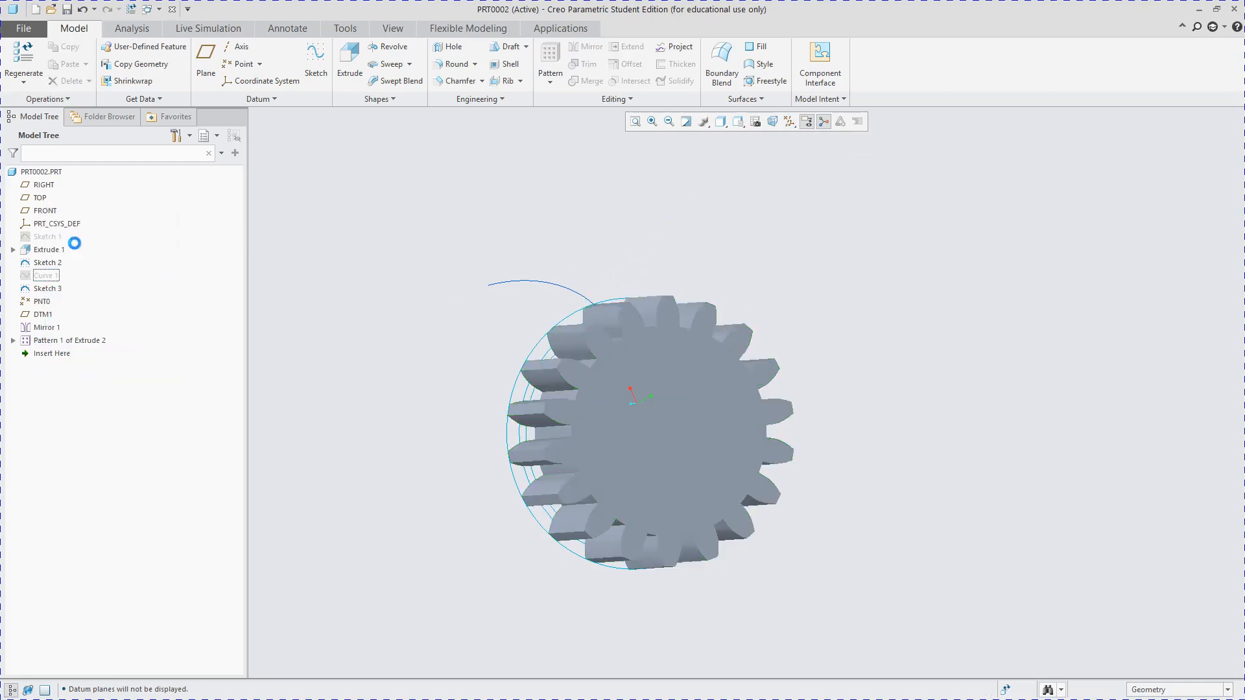
{"action": "left_click", "coordinate": [48, 289]}
{"action": "right_click", "coordinate": [48, 289]}
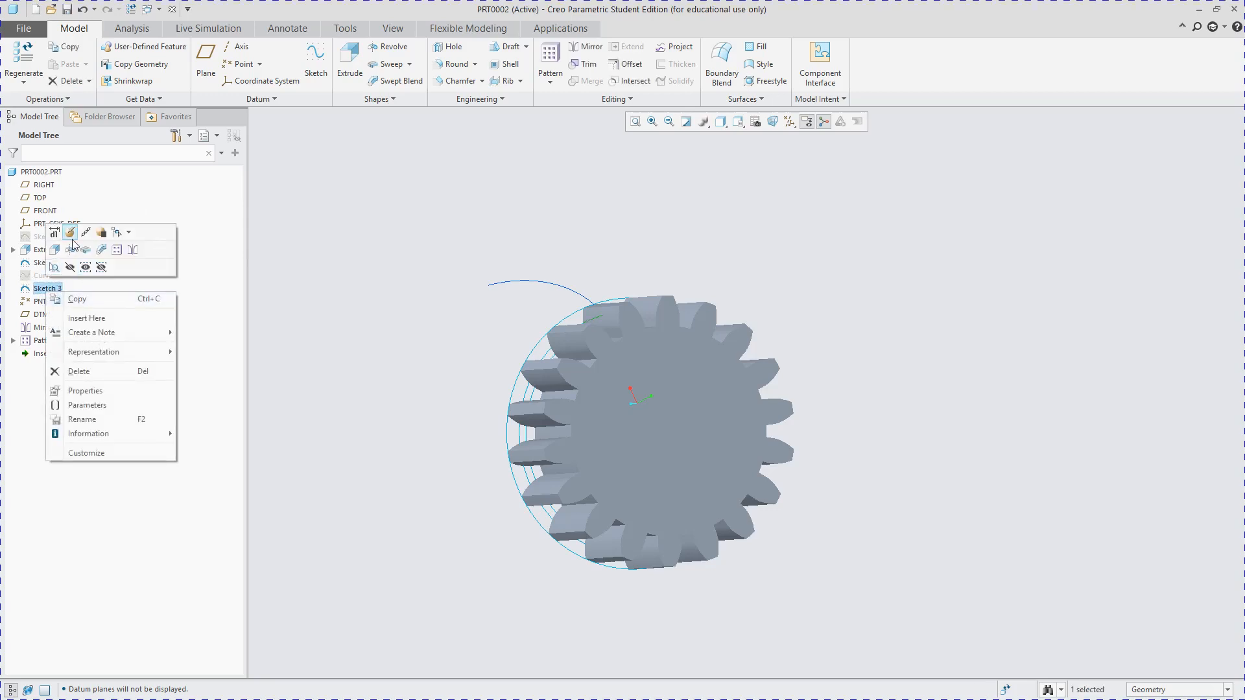
{"action": "left_click", "coordinate": [70, 267]}
- Examine the patterned gear teeth and the sharp root corners between them up close
{"action": "mouse_move", "coordinate": [406, 339]}
{"action": "middle_mouse_down"}
{"action": "mouse_move", "coordinate": [589, 372]}
{"action": "mouse_move", "coordinate": [363, 386]}
{"action": "mouse_move", "coordinate": [697, 389]}
{"action": "mouse_move", "coordinate": [740, 430]}
{"action": "mouse_move", "coordinate": [723, 422]}
{"action": "mouse_move", "coordinate": [683, 464]}
{"action": "mouse_move", "coordinate": [626, 428]}
{"action": "mouse_move", "coordinate": [681, 421]}
{"action": "middle_mouse_up"}
{"action": "scroll", "coordinate": [652, 438], "scroll_direction": "up", "scroll_amount": 1}
{"action": "scroll", "coordinate": [652, 438], "scroll_direction": "up", "scroll_amount": 2}
{"action": "scroll", "coordinate": [652, 438], "scroll_direction": "down", "scroll_amount": 2}
{"action": "scroll", "coordinate": [674, 432], "scroll_direction": "up", "scroll_amount": 2}
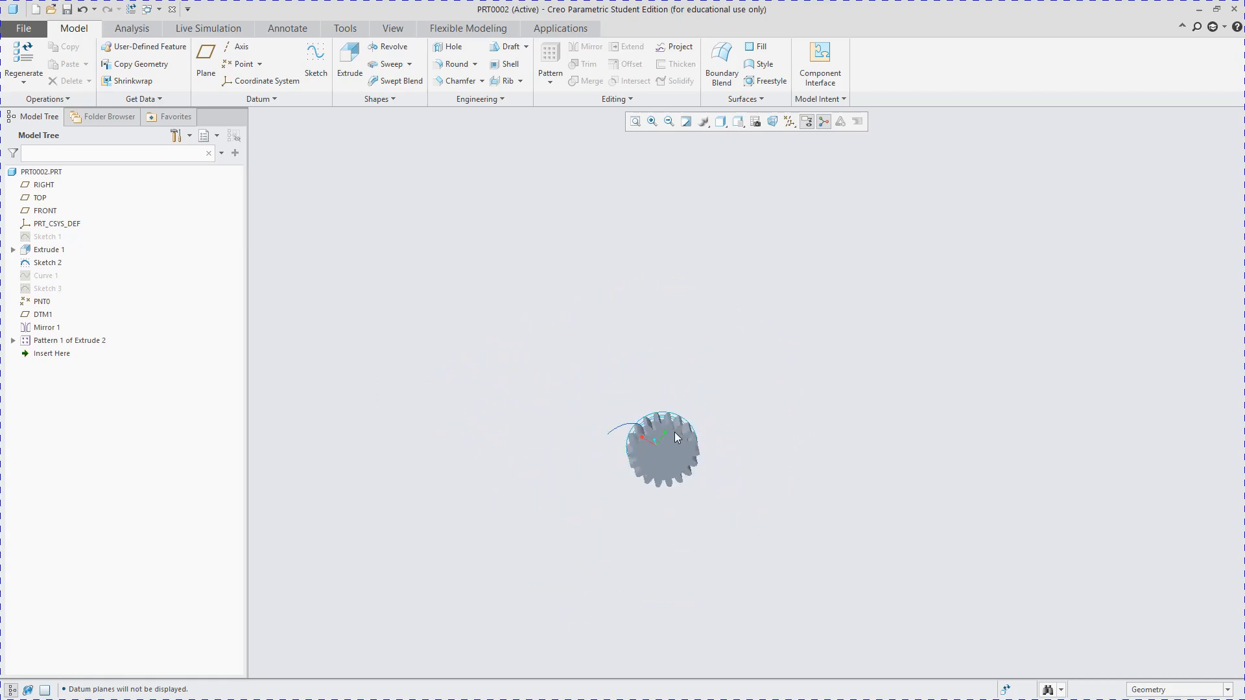
{"action": "scroll", "coordinate": [659, 411], "scroll_direction": "down", "scroll_amount": 10}
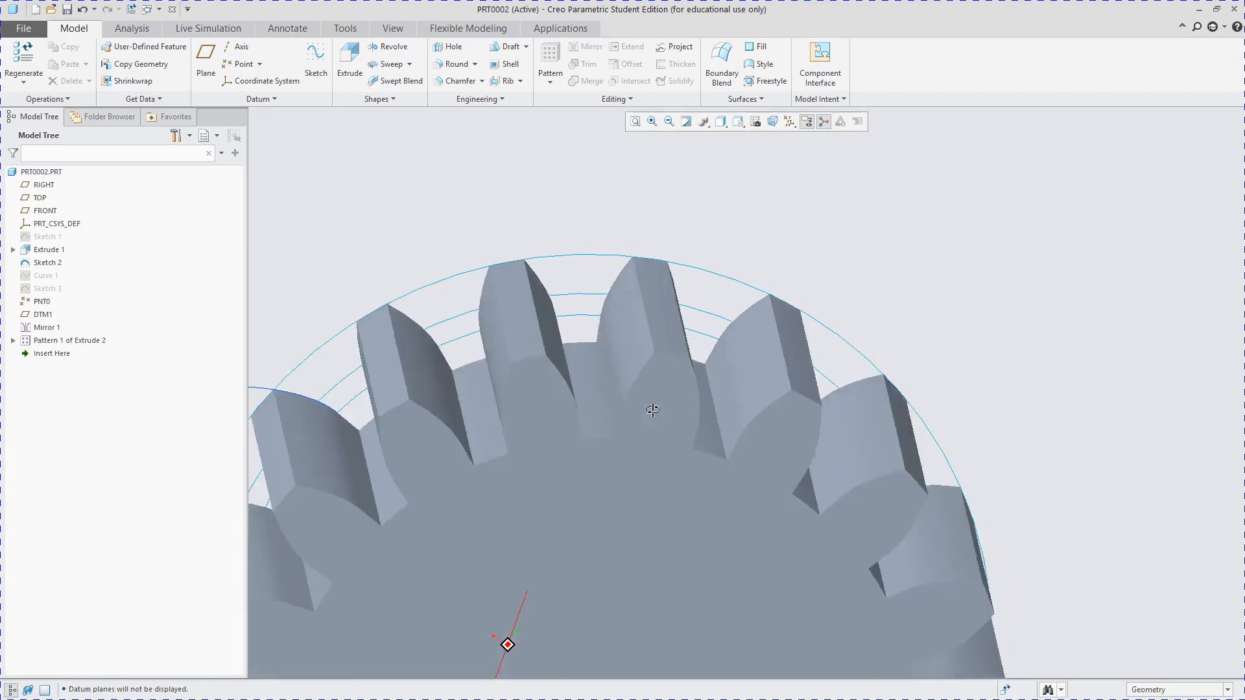
{"action": "middle_click_drag", "start_coordinate": [653, 410], "coordinate": [619, 415]}
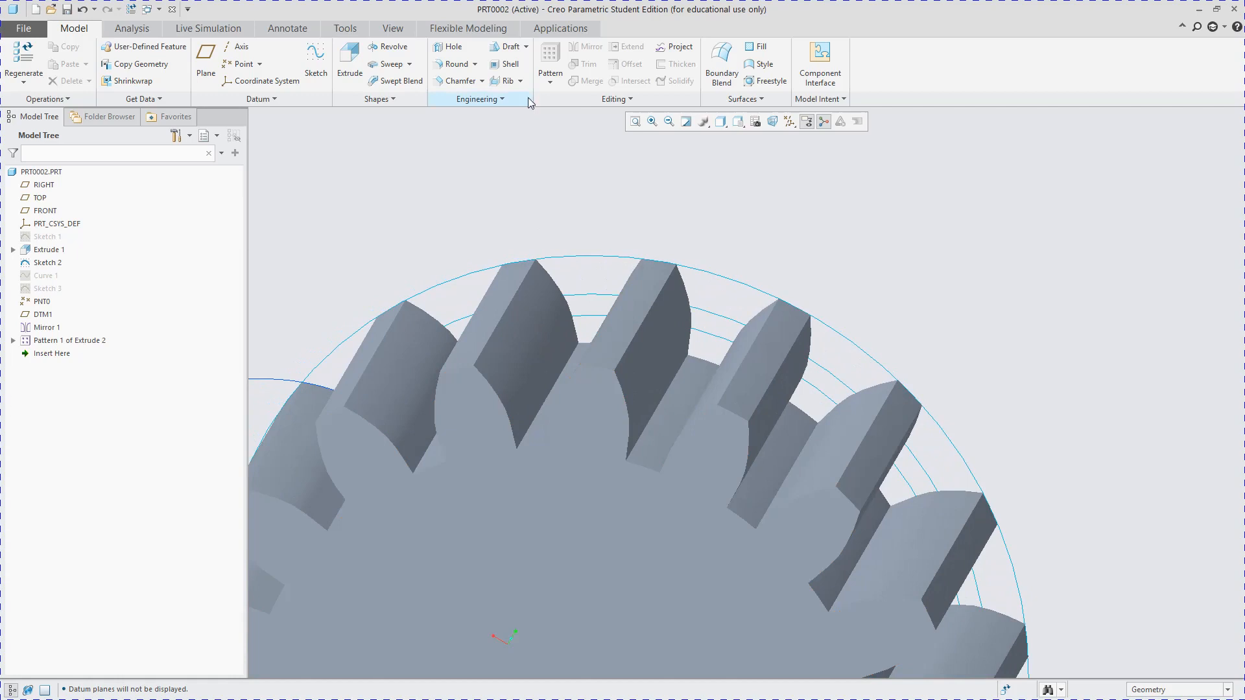
{"action": "left_click", "coordinate": [454, 66]}
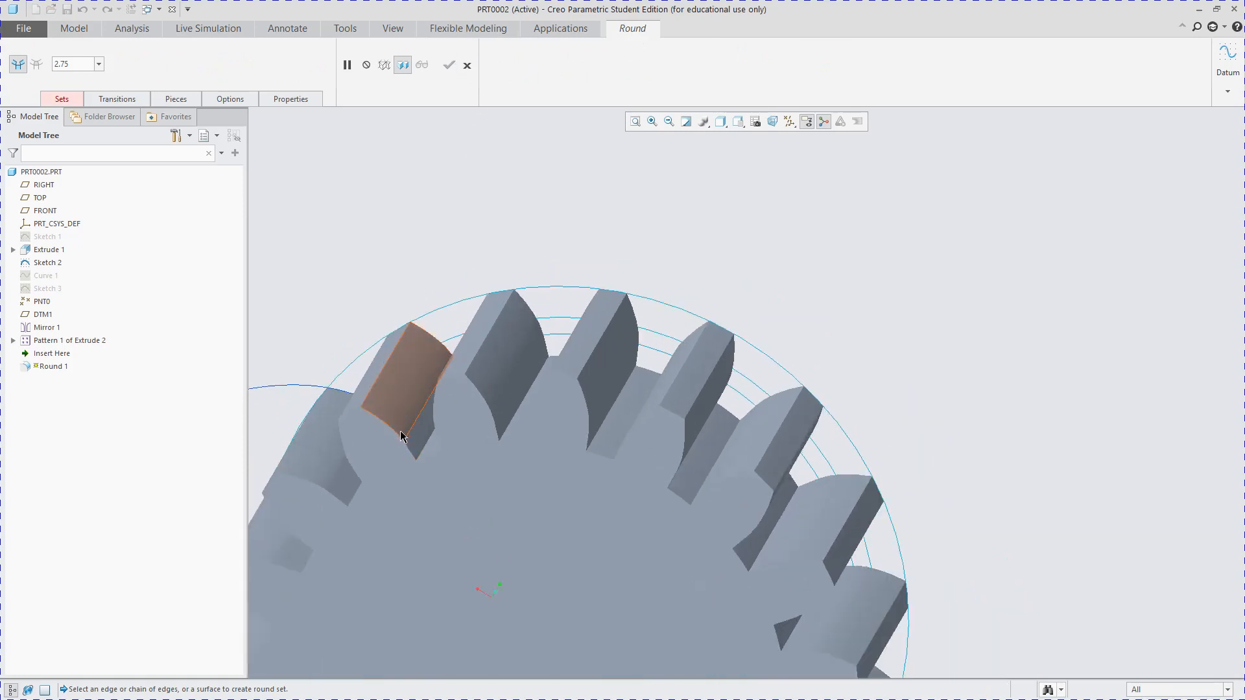
{"action": "scroll", "coordinate": [555, 459], "scroll_direction": "up", "scroll_amount": 4}
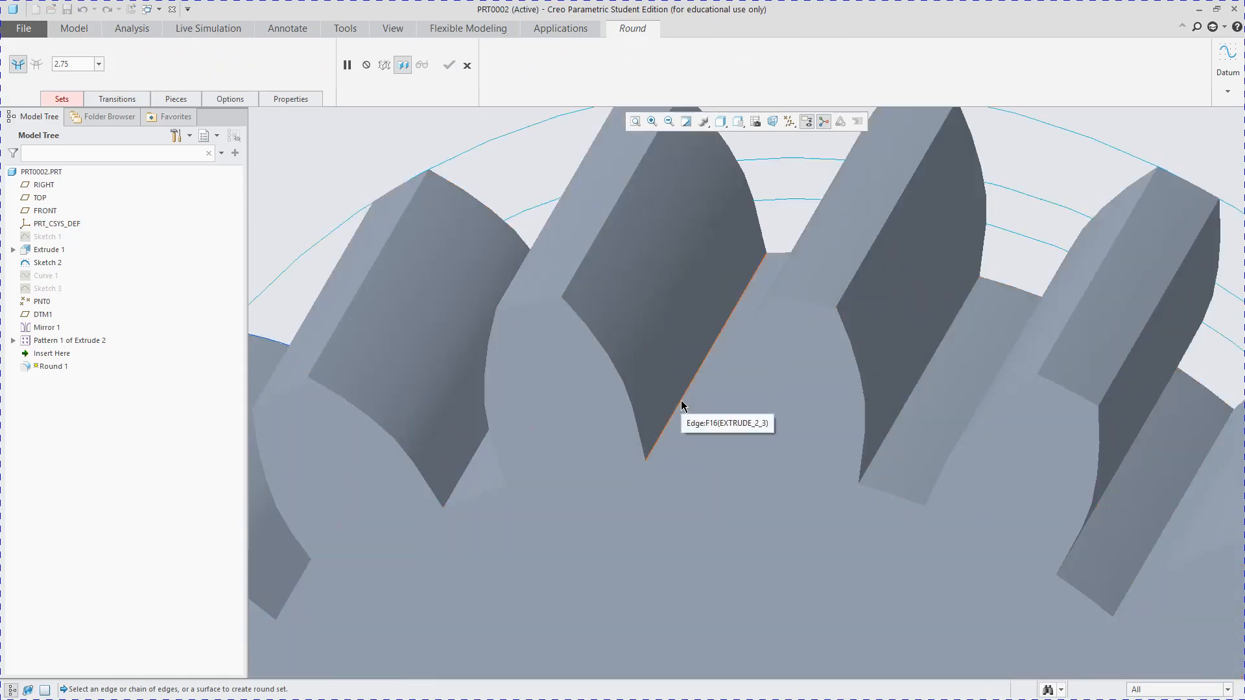
{"action": "left_click", "coordinate": [467, 65]}
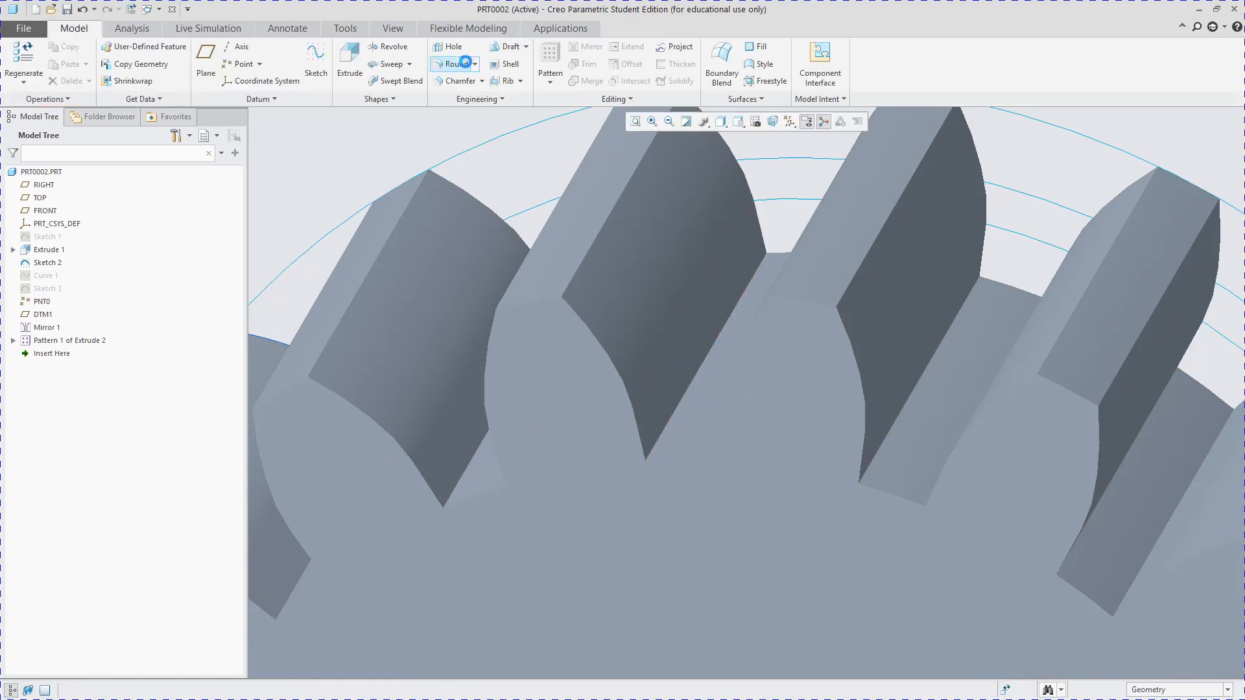
- Start a round on a tooth's root edge and set its radius to root_fillet, accepted as a feature relation
{"action": "left_click", "coordinate": [461, 63]}
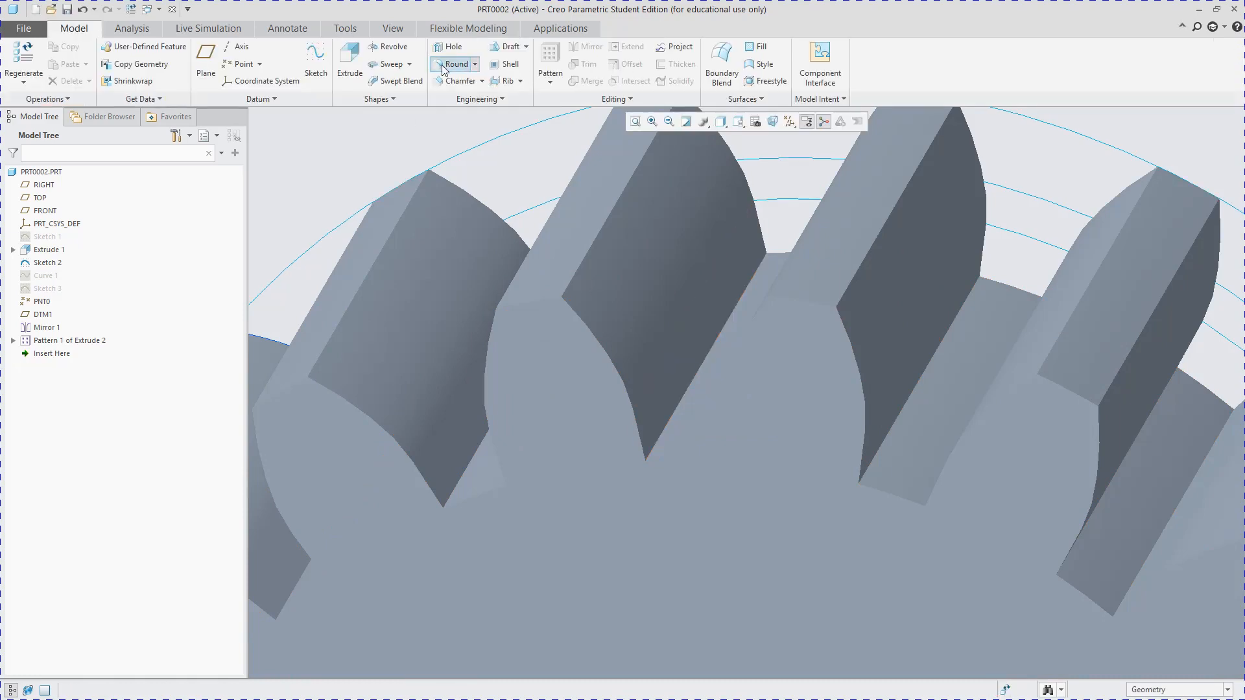
{"action": "left_click", "coordinate": [708, 356]}
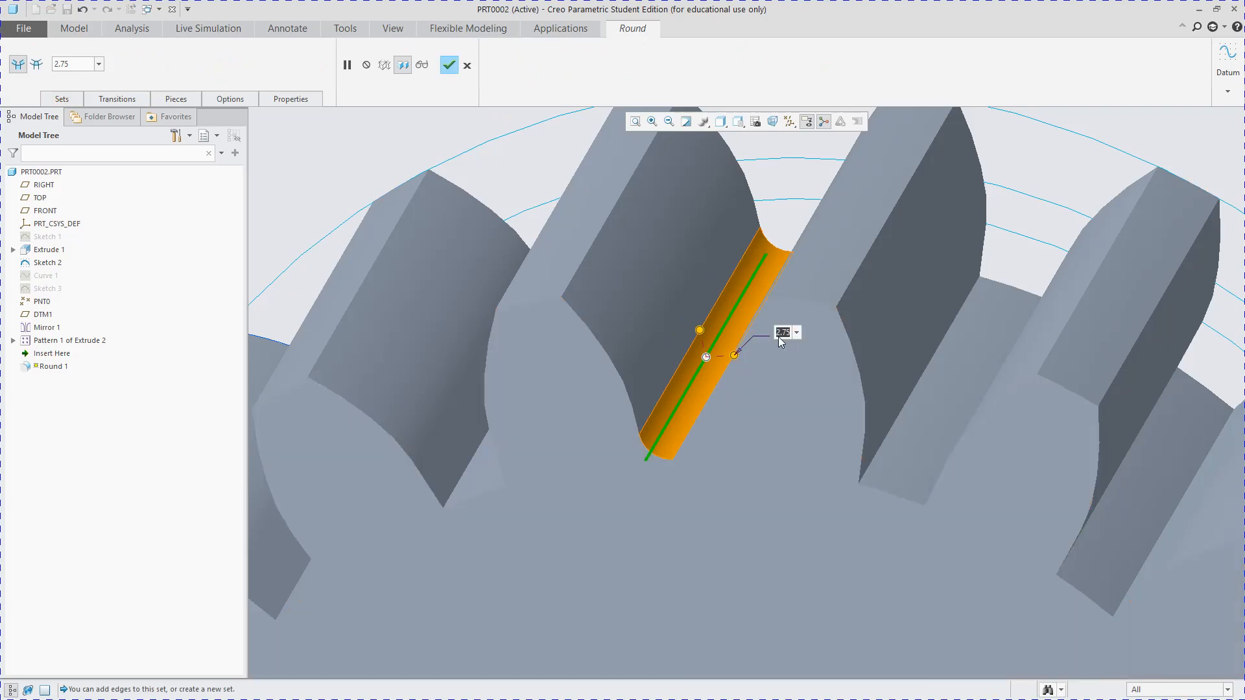
{"action": "key", "text": "alt+Tab"}
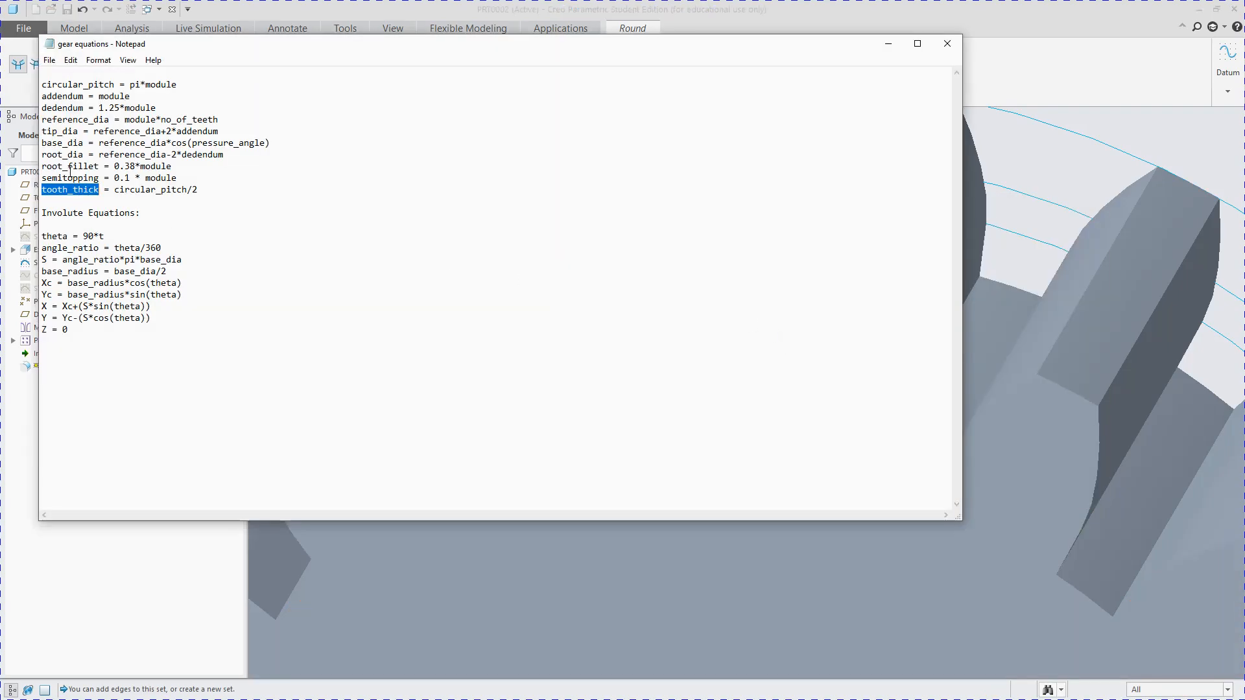
{"action": "key", "text": "alt+Tab"}
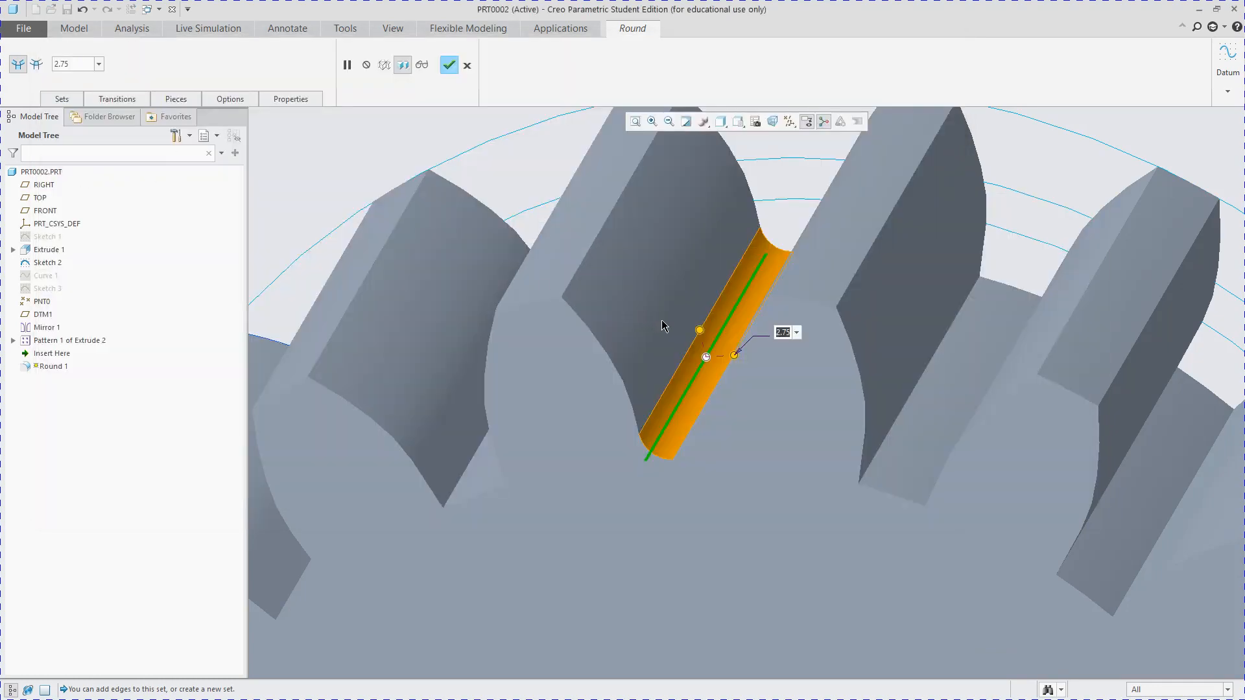
{"action": "type", "text": "root_fillet"}
{"action": "key", "text": "Return"}
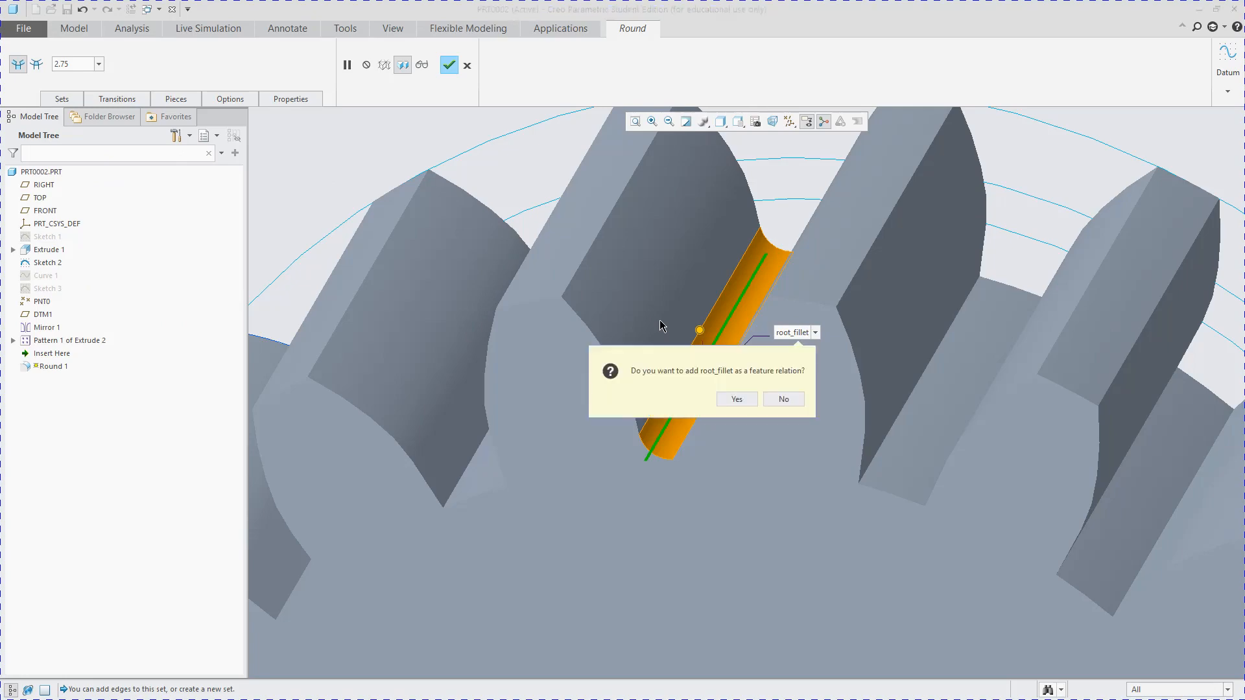
{"action": "left_click", "coordinate": [745, 402]}
- Add the remaining root edges on both sides of two neighbouring teeth to the round and complete it
{"action": "middle_click_drag", "start_coordinate": [645, 387], "coordinate": [690, 397]}
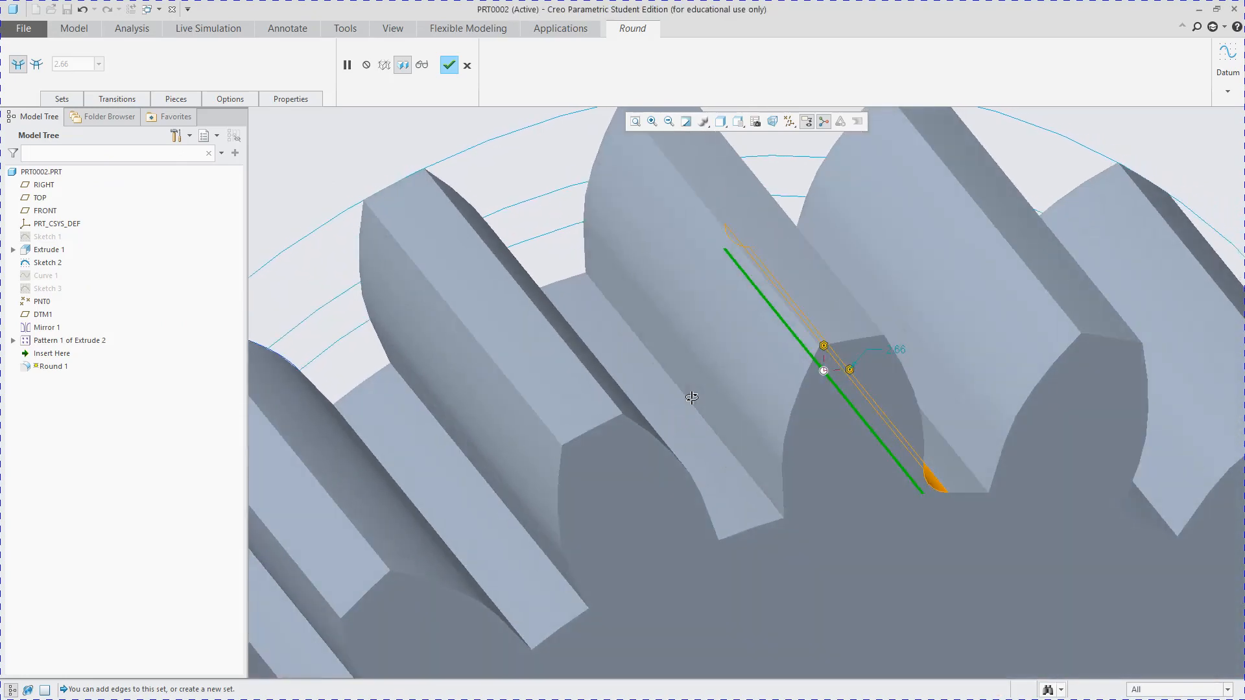
{"action": "middle_click_drag", "start_coordinate": [906, 469], "coordinate": [608, 471]}
{"action": "left_click", "coordinate": [517, 502]}
{"action": "left_click", "coordinate": [651, 426]}
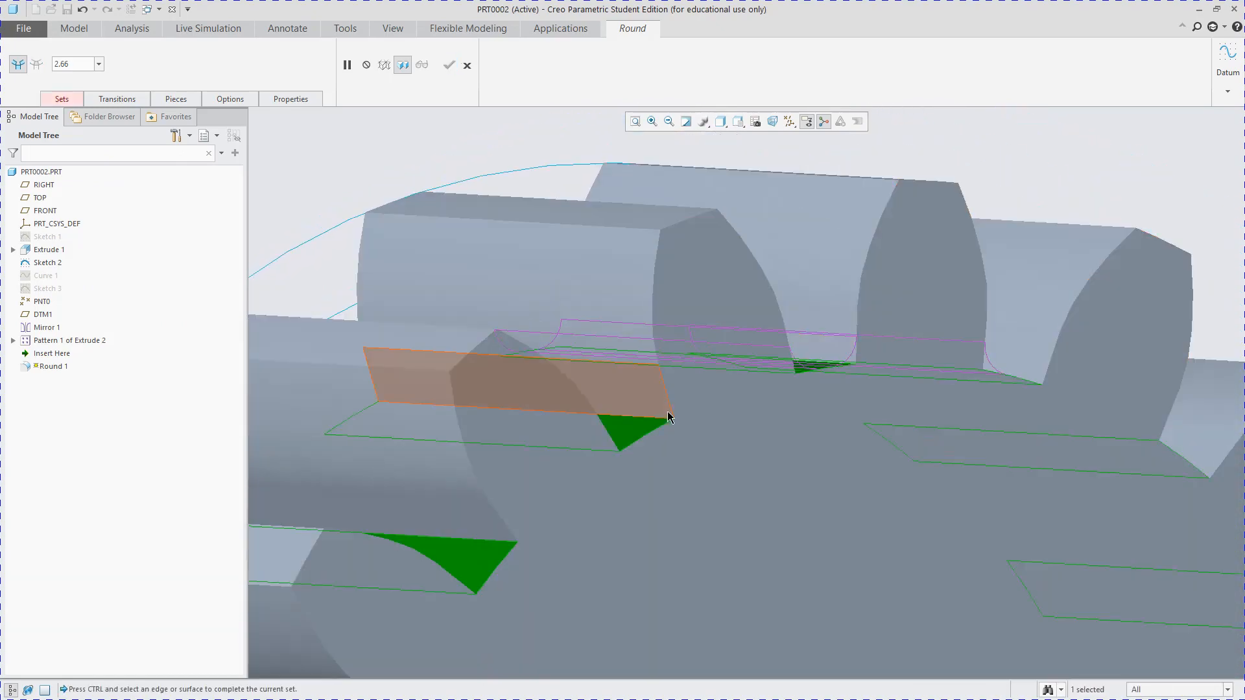
{"action": "middle_click_drag", "start_coordinate": [665, 419], "coordinate": [617, 440]}
{"action": "left_click", "coordinate": [450, 64]}
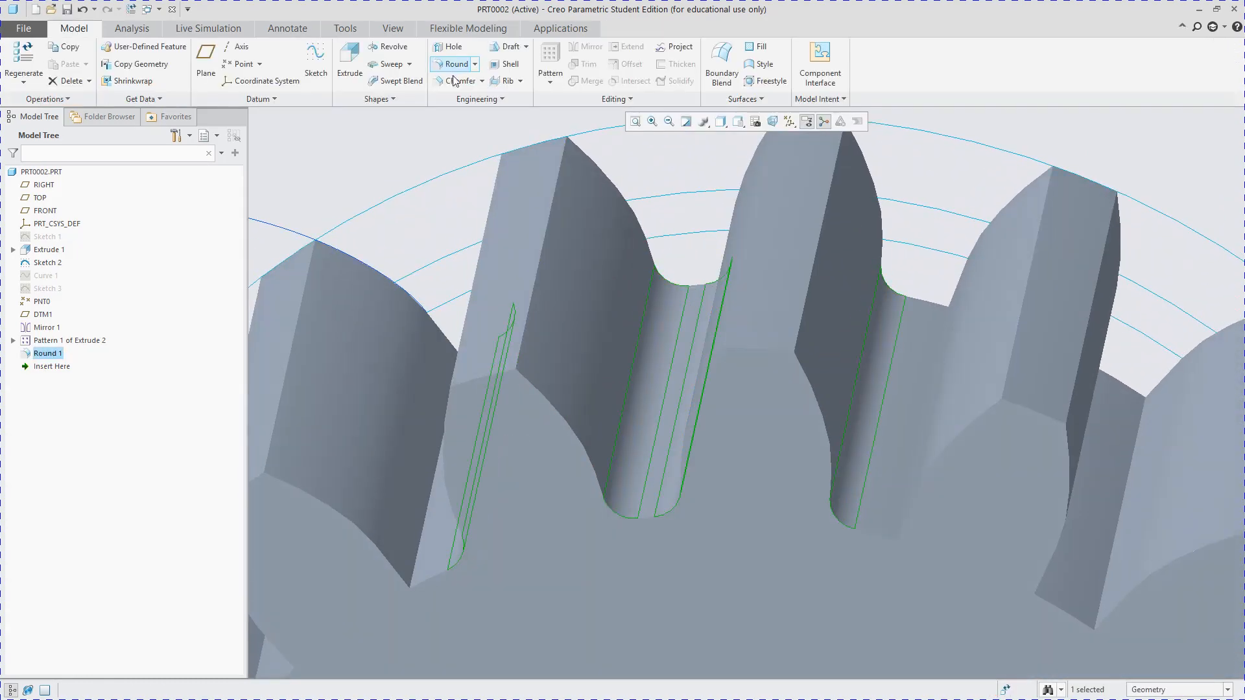
- Examine the root rounds and the gear from several angles, comparing the rounded roots with the remaining sharp ones
{"action": "mouse_move", "coordinate": [532, 247]}
{"action": "middle_mouse_down"}
{"action": "mouse_move", "coordinate": [548, 236]}
{"action": "mouse_move", "coordinate": [524, 227]}
{"action": "middle_mouse_up"}
{"action": "scroll", "coordinate": [661, 358], "scroll_direction": "up", "scroll_amount": 4}
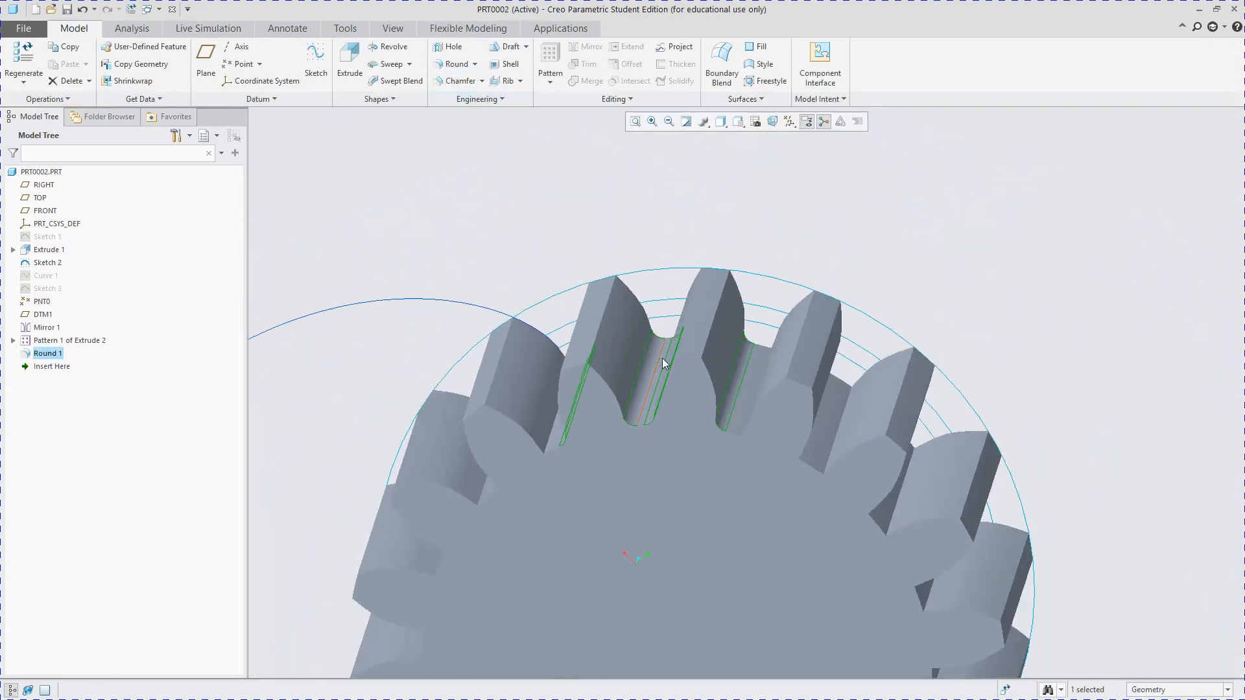
{"action": "mouse_move", "coordinate": [663, 361]}
{"action": "middle_mouse_down"}
{"action": "mouse_move", "coordinate": [654, 318]}
{"action": "mouse_move", "coordinate": [660, 333]}
{"action": "middle_mouse_up"}
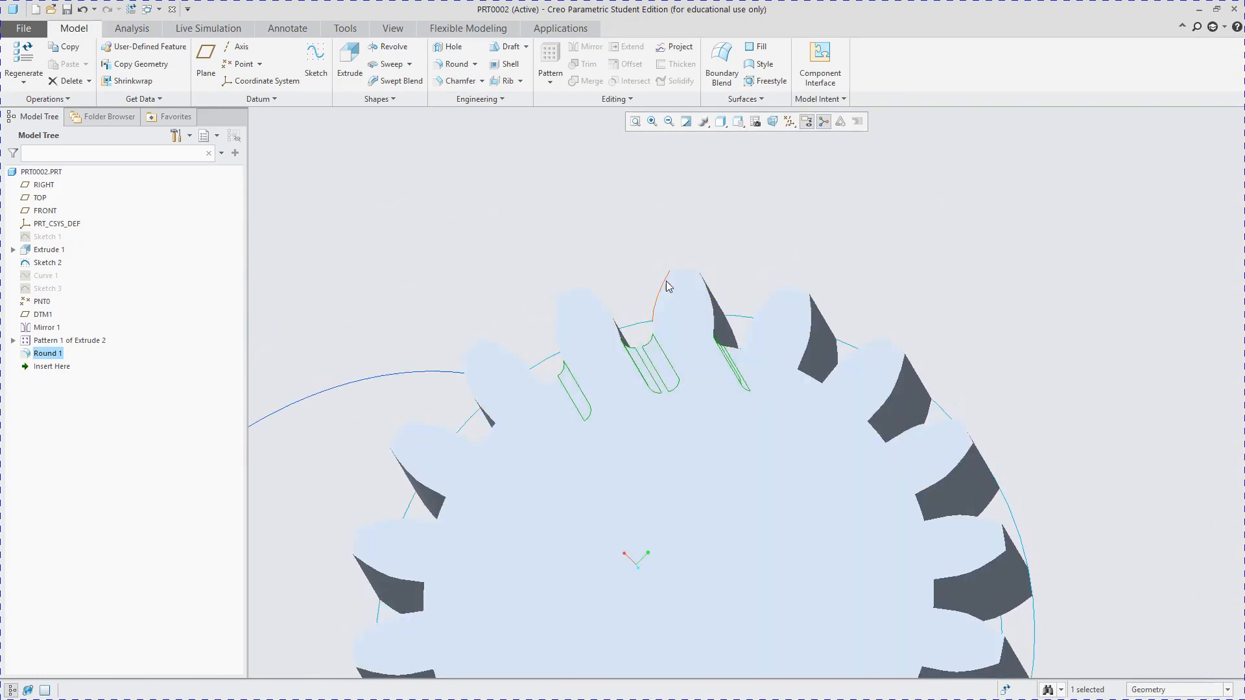
{"action": "scroll", "coordinate": [660, 473], "scroll_direction": "up", "scroll_amount": 5}
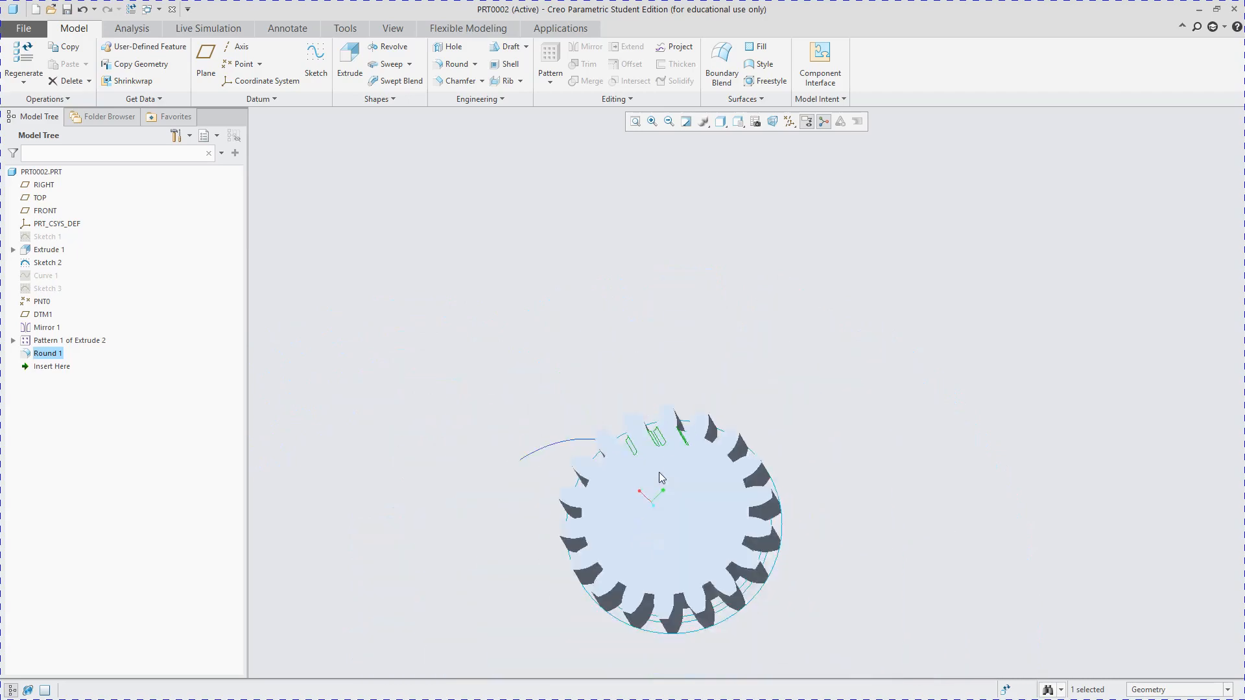
{"action": "scroll", "coordinate": [660, 473], "scroll_direction": "down", "scroll_amount": 3}
{"action": "mouse_move", "coordinate": [721, 531]}
{"action": "middle_mouse_down"}
{"action": "mouse_move", "coordinate": [753, 566]}
{"action": "mouse_move", "coordinate": [745, 518]}
{"action": "mouse_move", "coordinate": [709, 476]}
{"action": "mouse_move", "coordinate": [745, 551]}
{"action": "middle_mouse_up"}
{"action": "scroll", "coordinate": [739, 517], "scroll_direction": "up", "scroll_amount": 3}
{"action": "scroll", "coordinate": [737, 577], "scroll_direction": "down", "scroll_amount": 6}
{"action": "scroll", "coordinate": [741, 548], "scroll_direction": "up", "scroll_amount": 5}
{"action": "scroll", "coordinate": [749, 530], "scroll_direction": "up", "scroll_amount": 4}
{"action": "scroll", "coordinate": [749, 532], "scroll_direction": "down", "scroll_amount": 6}
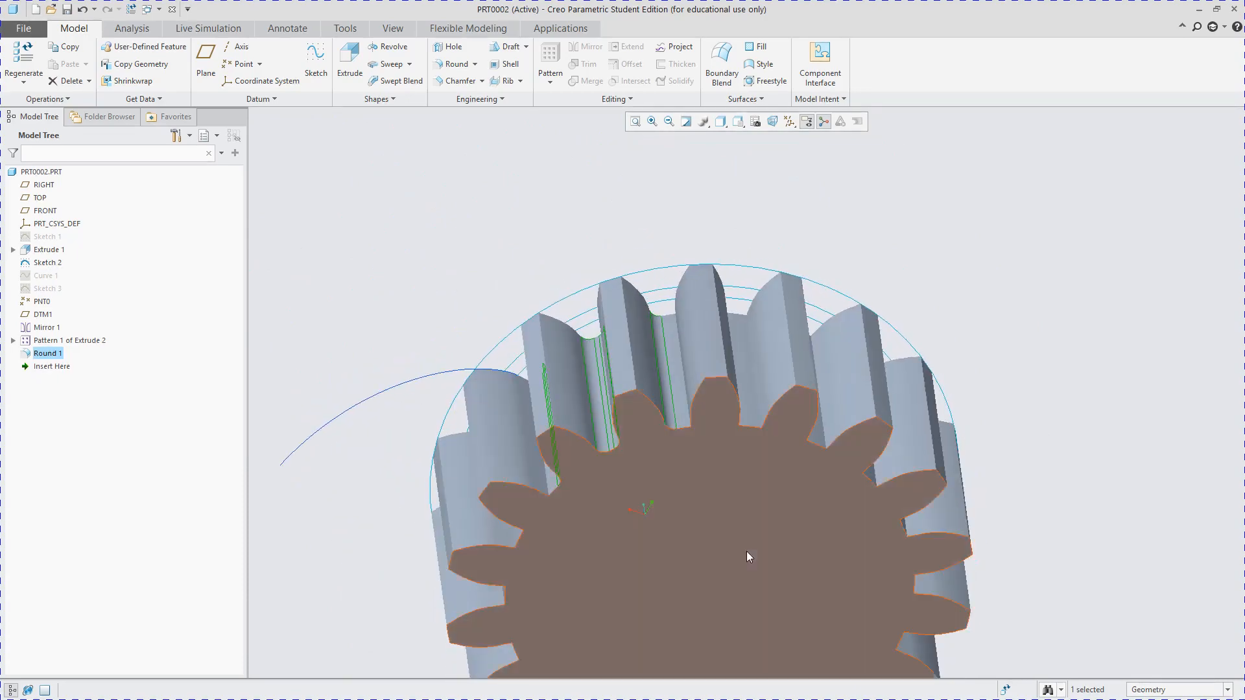